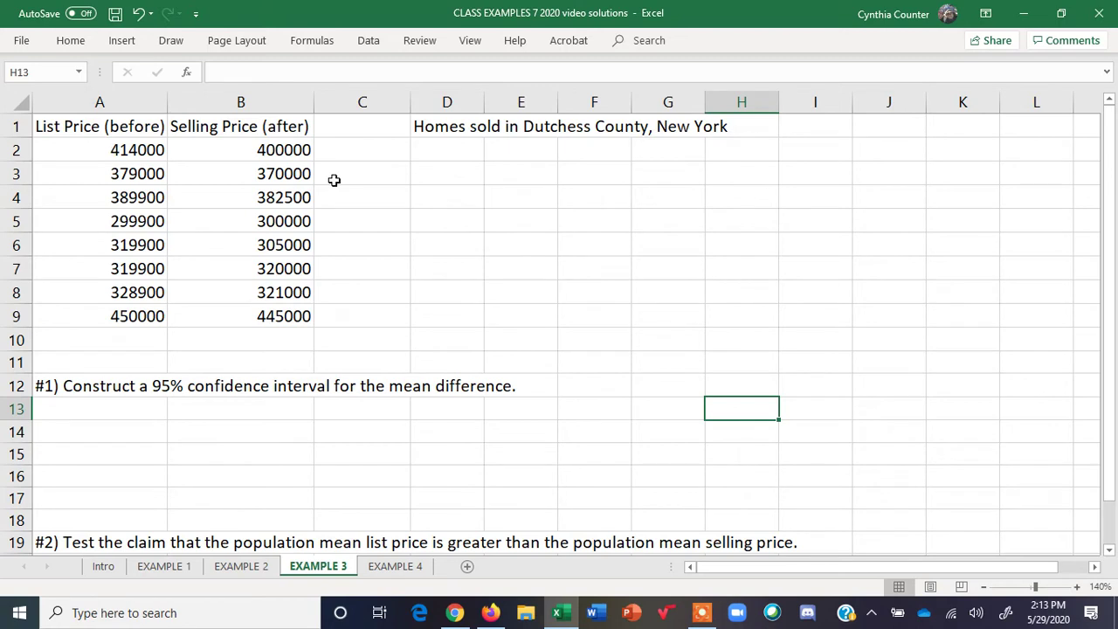
# Enter the note DEPENDENT DATA in cell D2, beneath the heading about homes sold in Dutchess County.
pyautogui.click(58, 131)
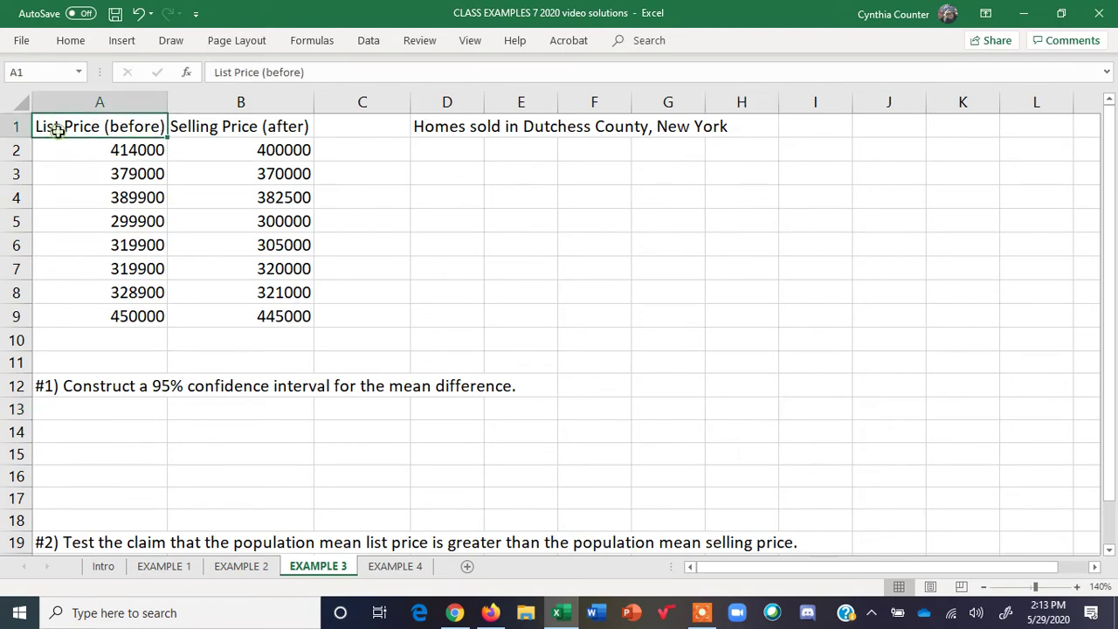
pyautogui.click(218, 132)
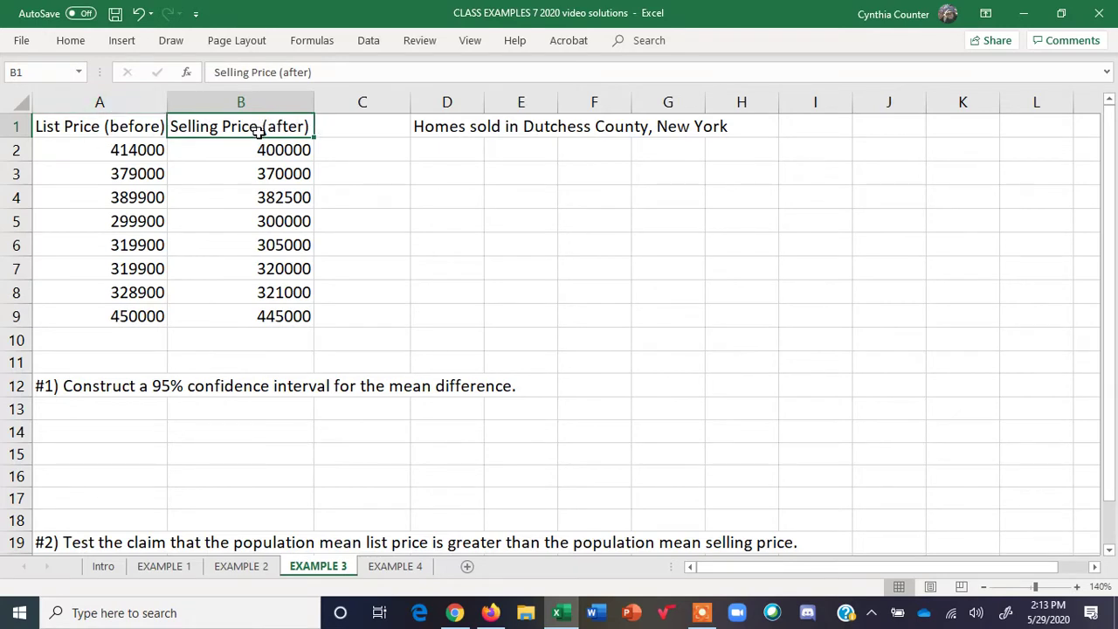
pyautogui.click(470, 151)
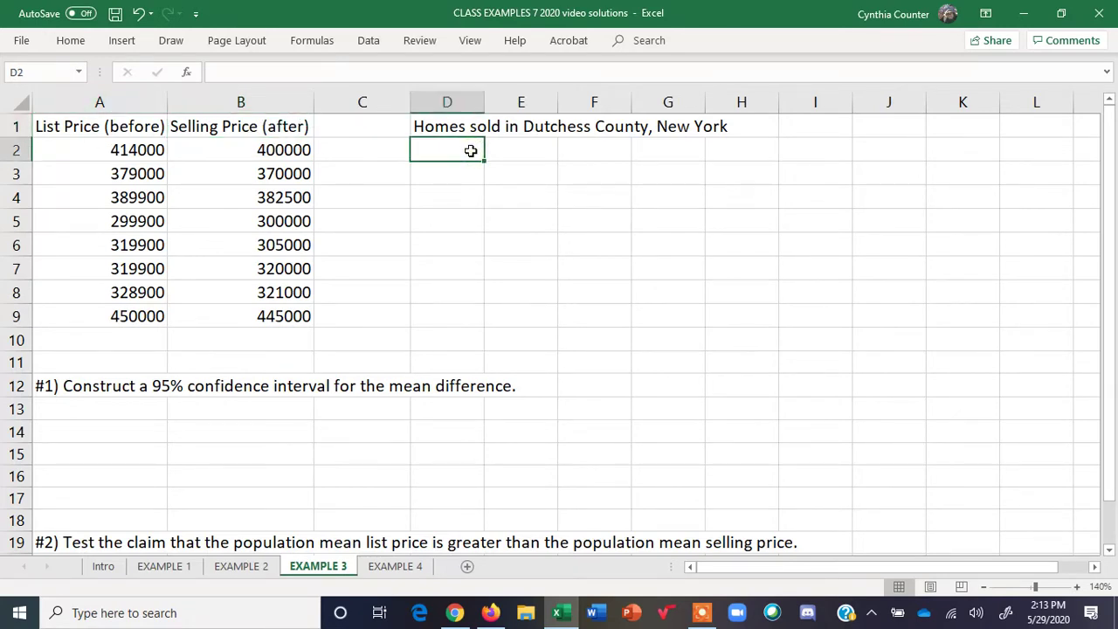
pyautogui.write('DEPE')
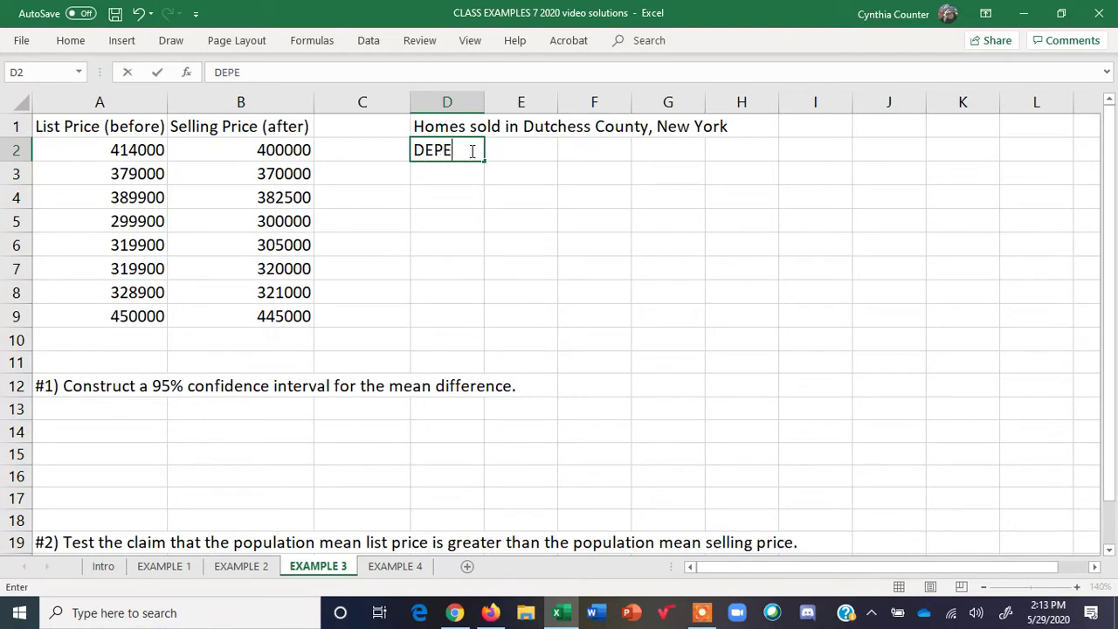
pyautogui.write('NDEN')
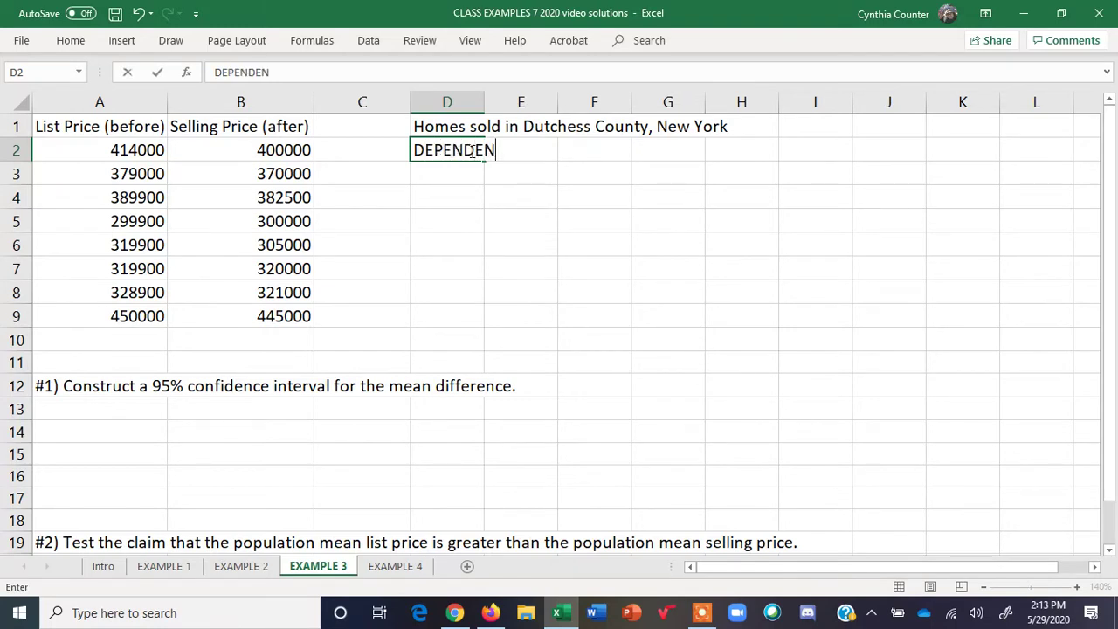
pyautogui.write('DENT')
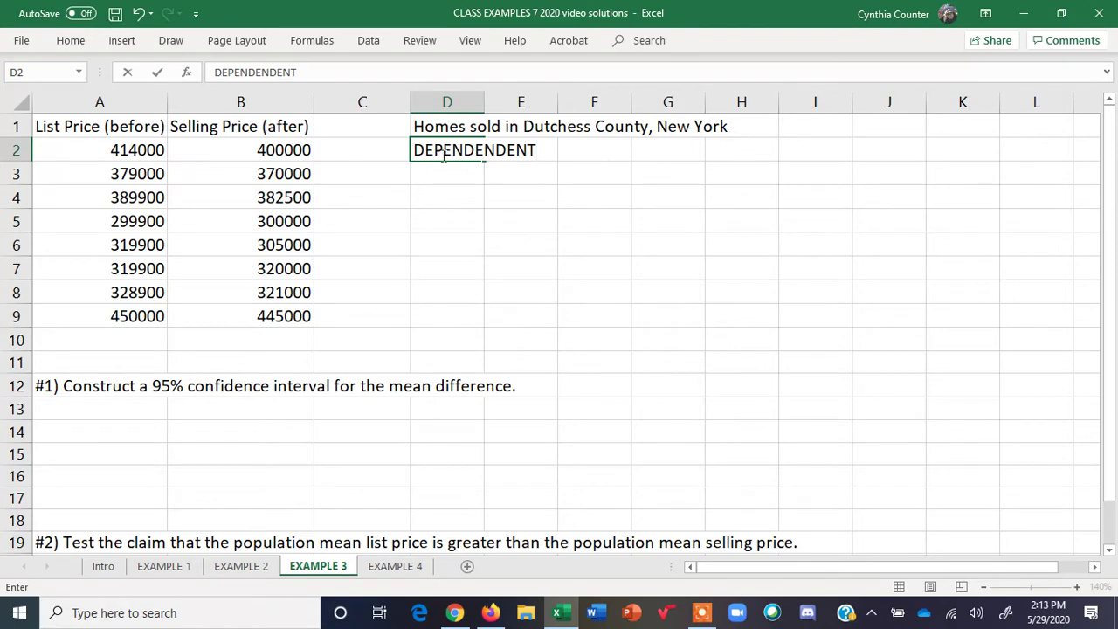
pyautogui.click(532, 150)
pyautogui.press('BackSpace')
pyautogui.press('BackSpace')
pyautogui.press('BackSpace')
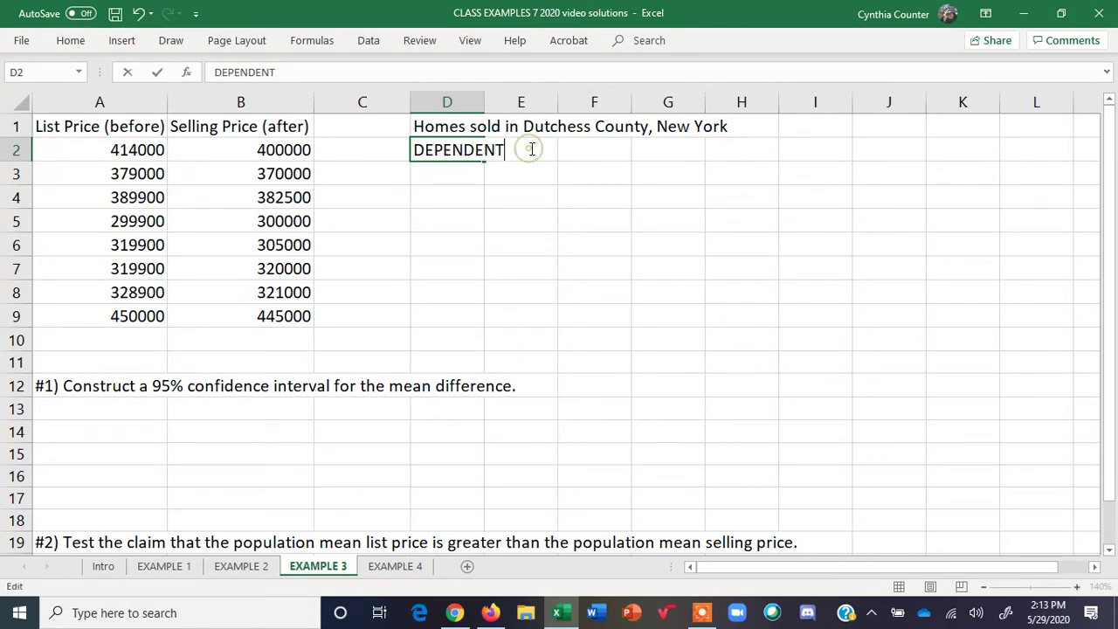
pyautogui.write('DATA')
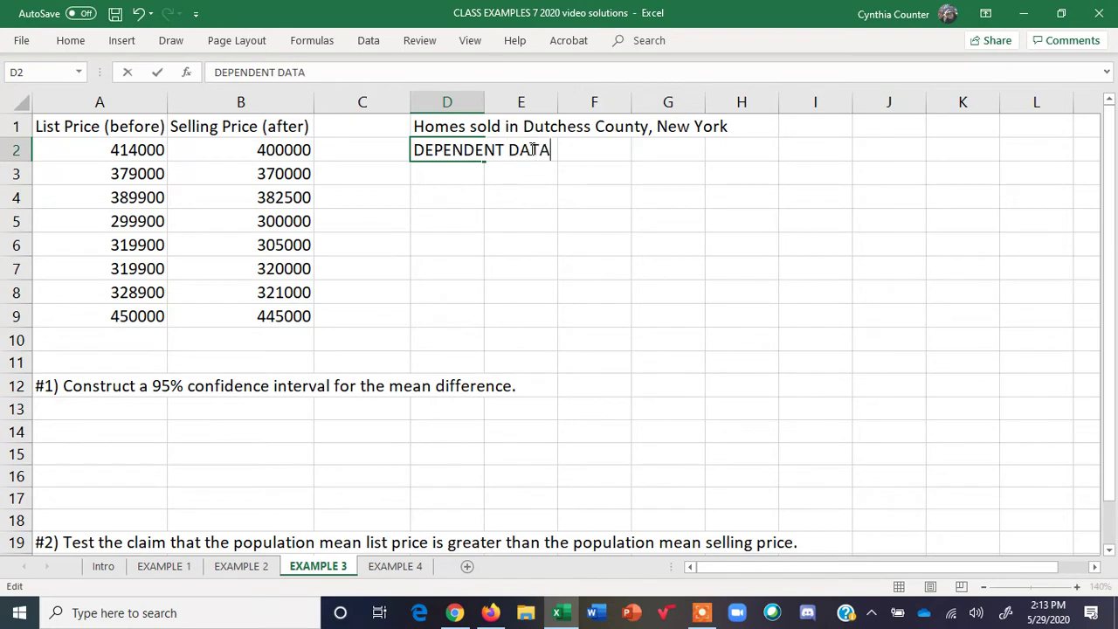
pyautogui.press('Return')
# Add the notes MATCHED PAIRS in cell D3 and BEFORE/AFTER DATA in cell D4.
pyautogui.write('MATCH')
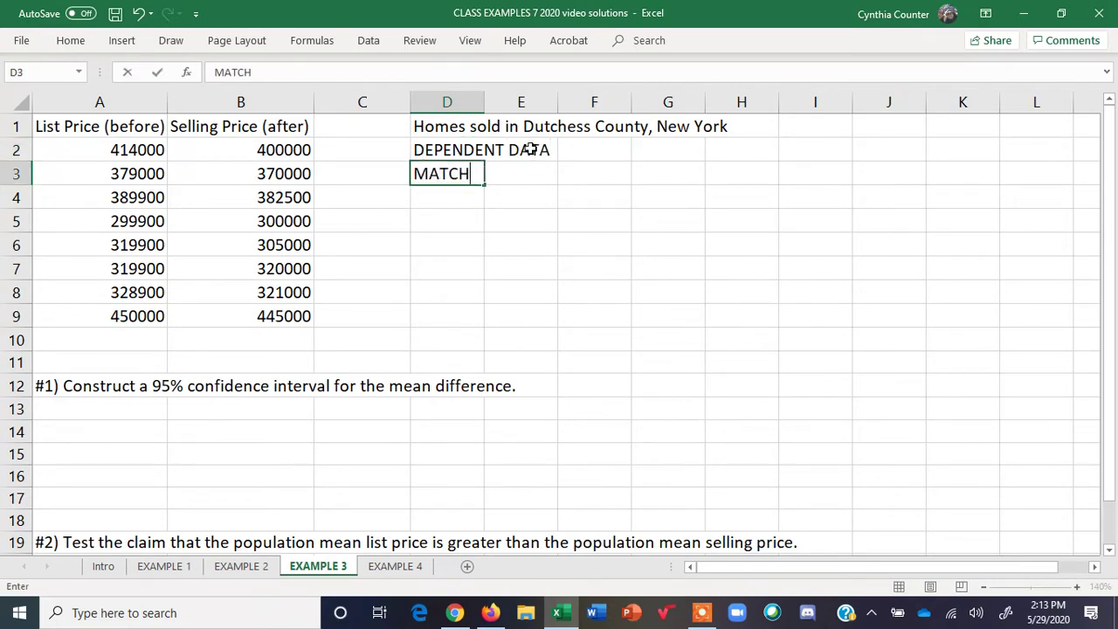
pyautogui.write('ED PAIRS')
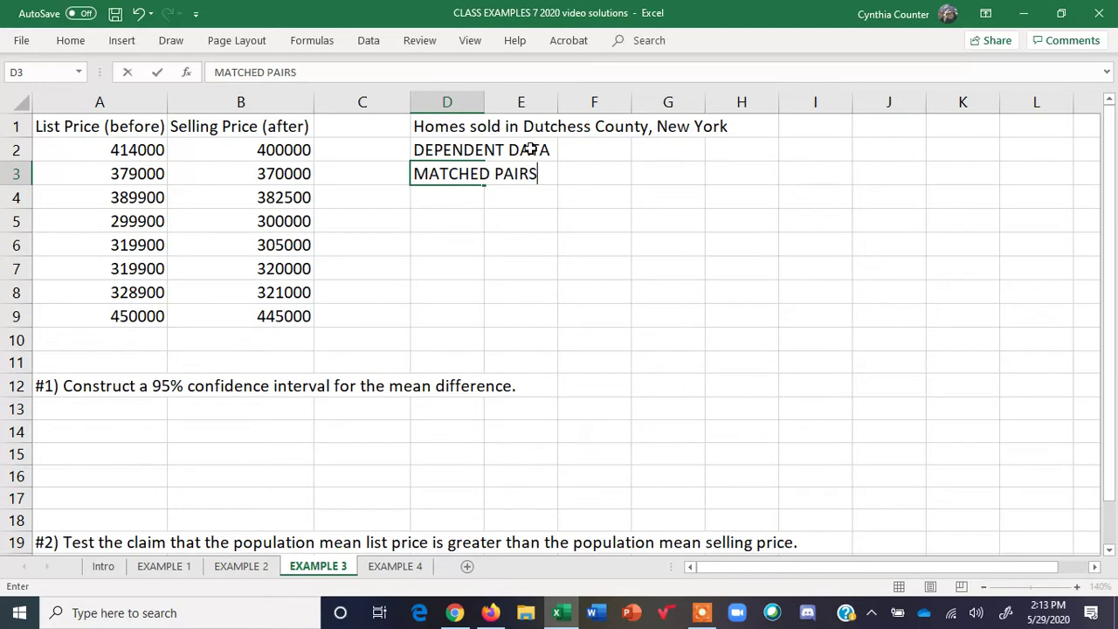
pyautogui.press('Return')
pyautogui.write('BE')
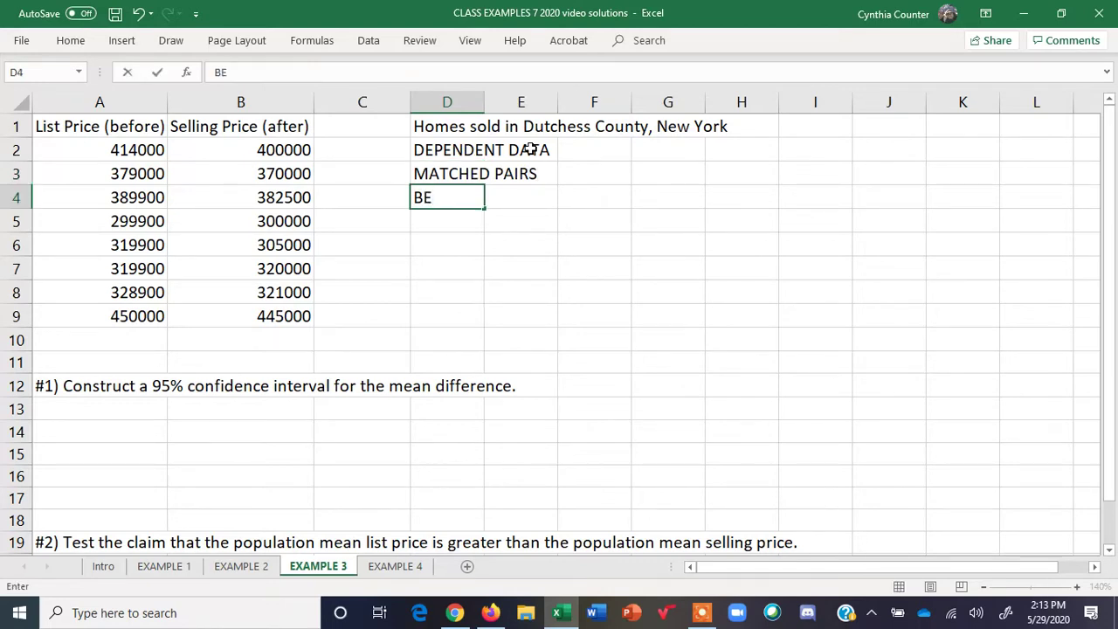
pyautogui.write('FORE/AF')
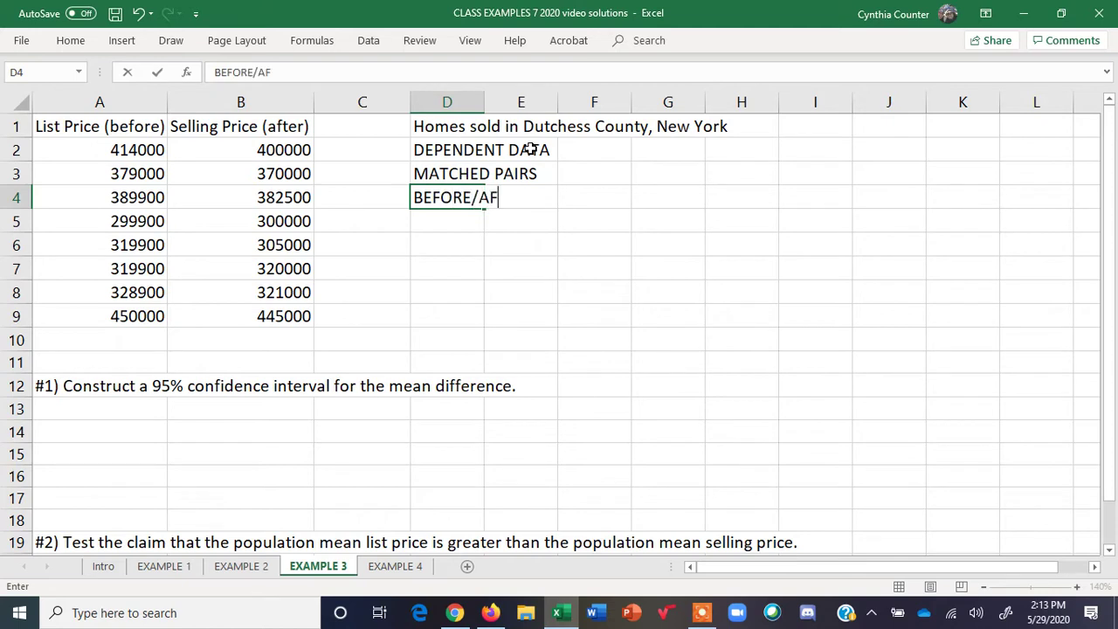
pyautogui.write('TER DATA')
pyautogui.hotkey('ctrl', 'Return')
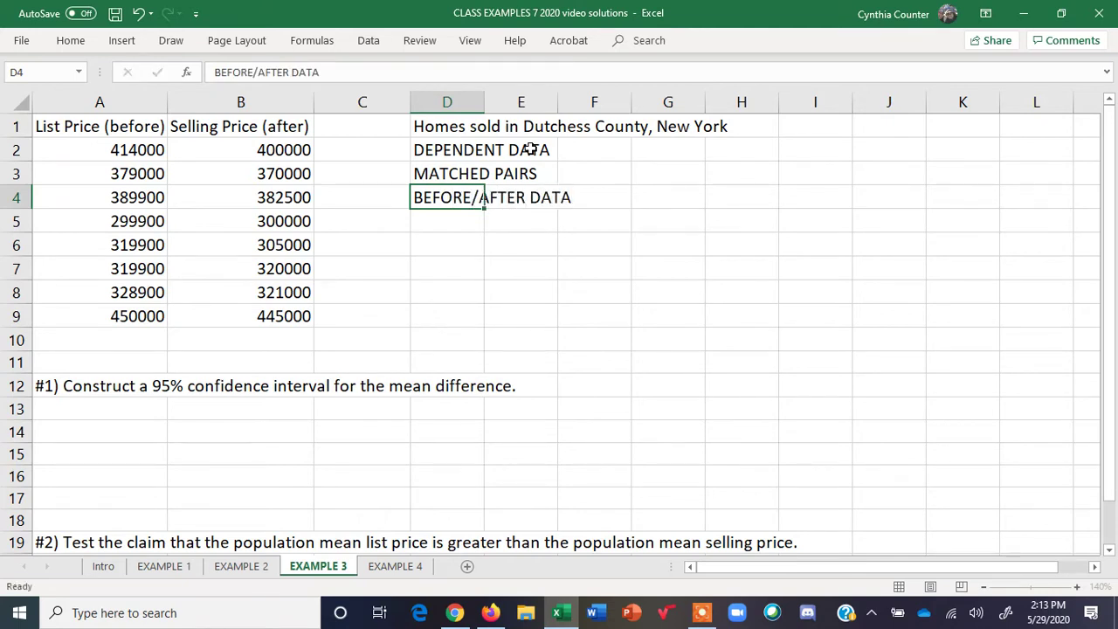
pyautogui.press('Down')
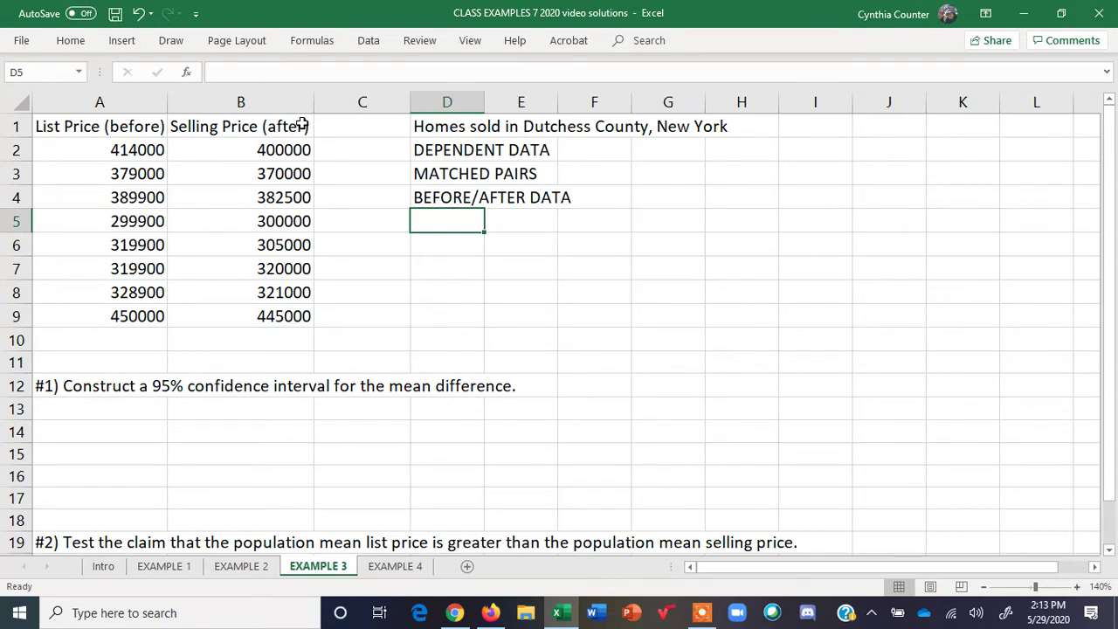
# Widen column C and enter the heading DIFFERENCES in cell C1.
pyautogui.moveTo(411, 103); pyautogui.dragTo(468, 102)
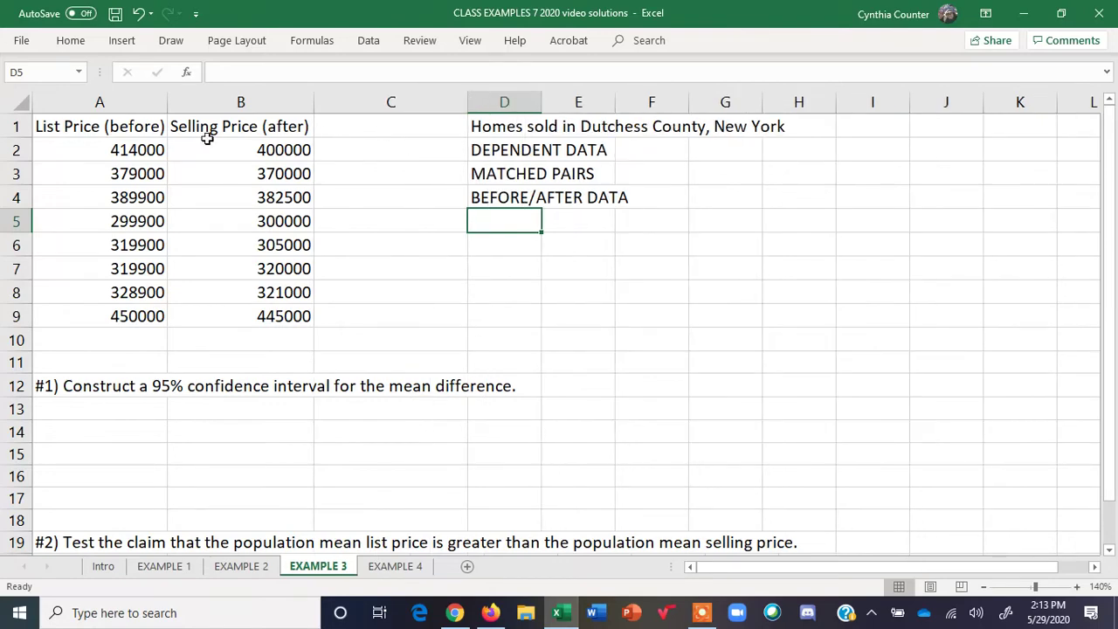
pyautogui.click(381, 128)
pyautogui.write('DIFFERENCES')
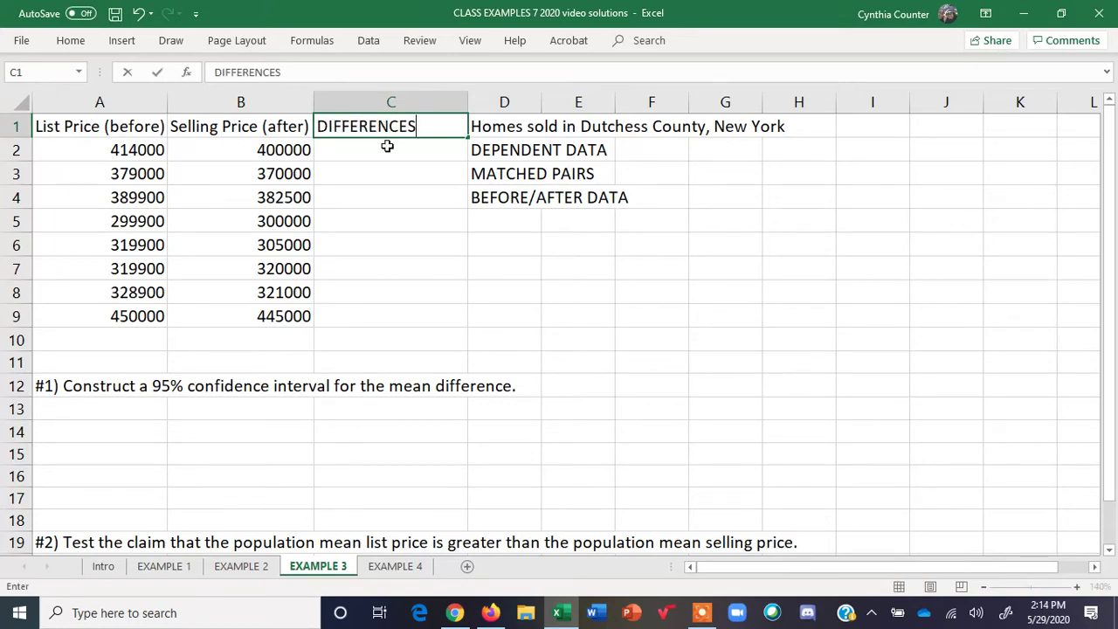
pyautogui.press('Return')
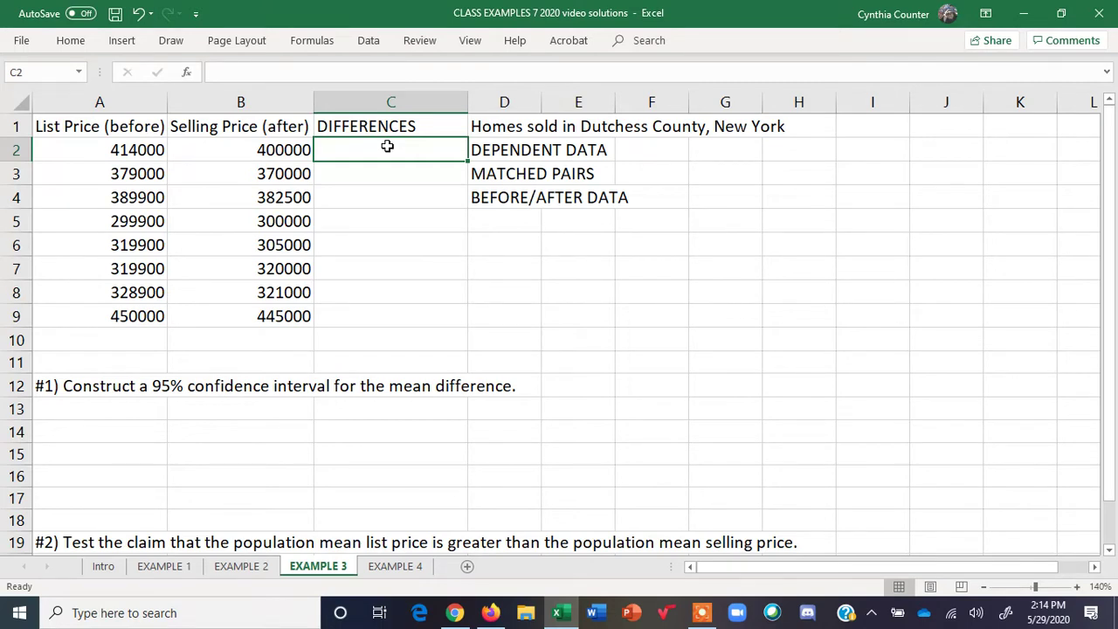
# Calculate list price minus selling price in C2 with =A2-B2 and fill the formula down to C9.
pyautogui.write('=')
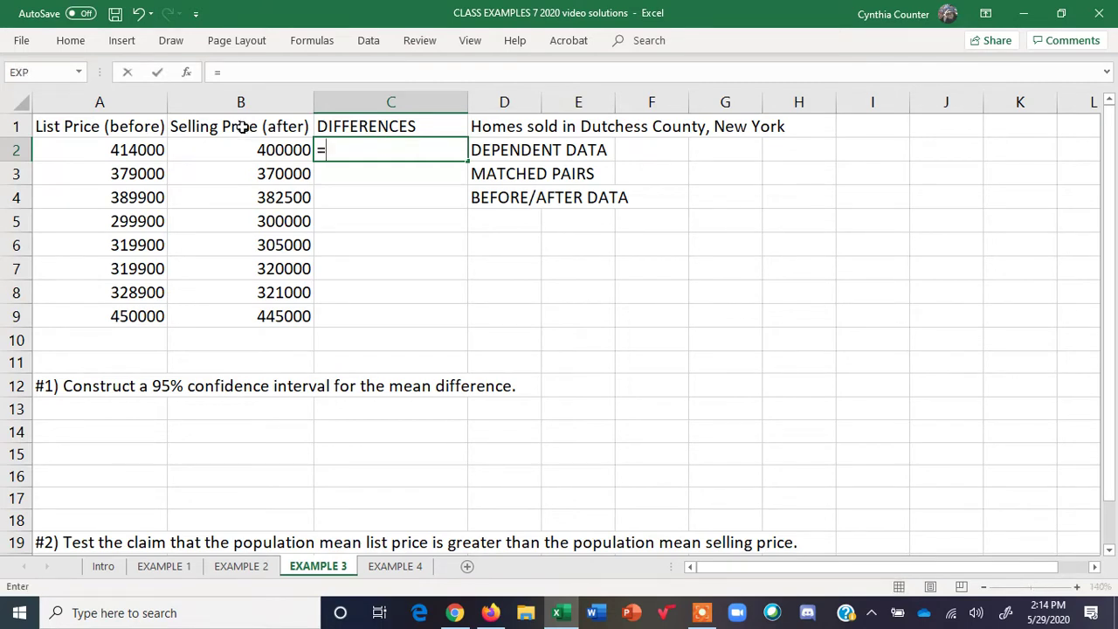
pyautogui.click(117, 150)
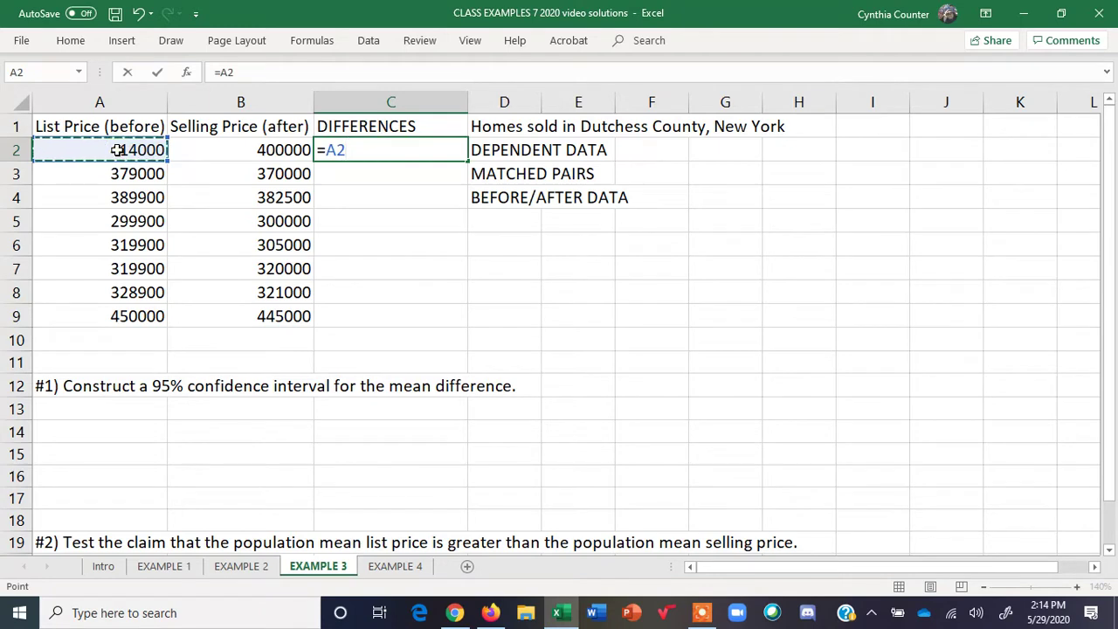
pyautogui.write('-')
pyautogui.click(235, 151)
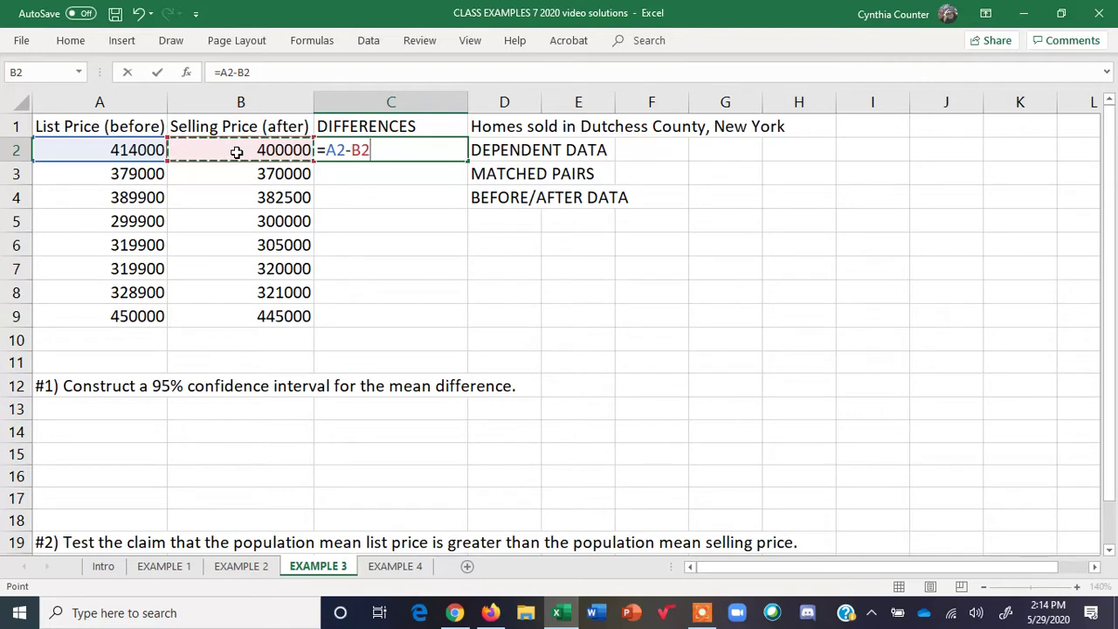
pyautogui.press('Return')
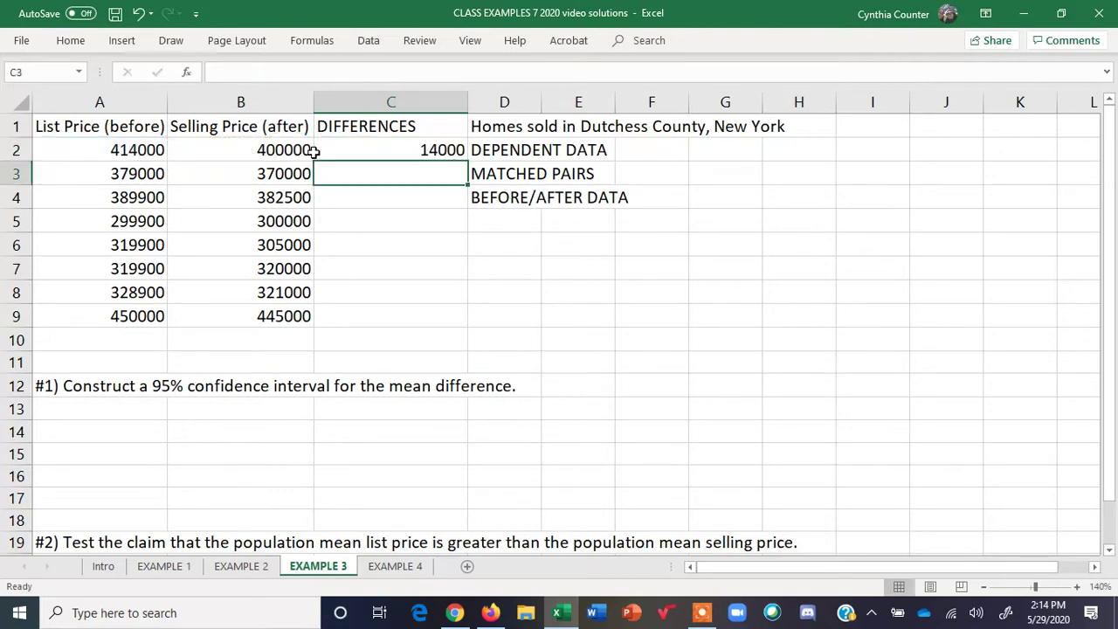
pyautogui.click(358, 146)
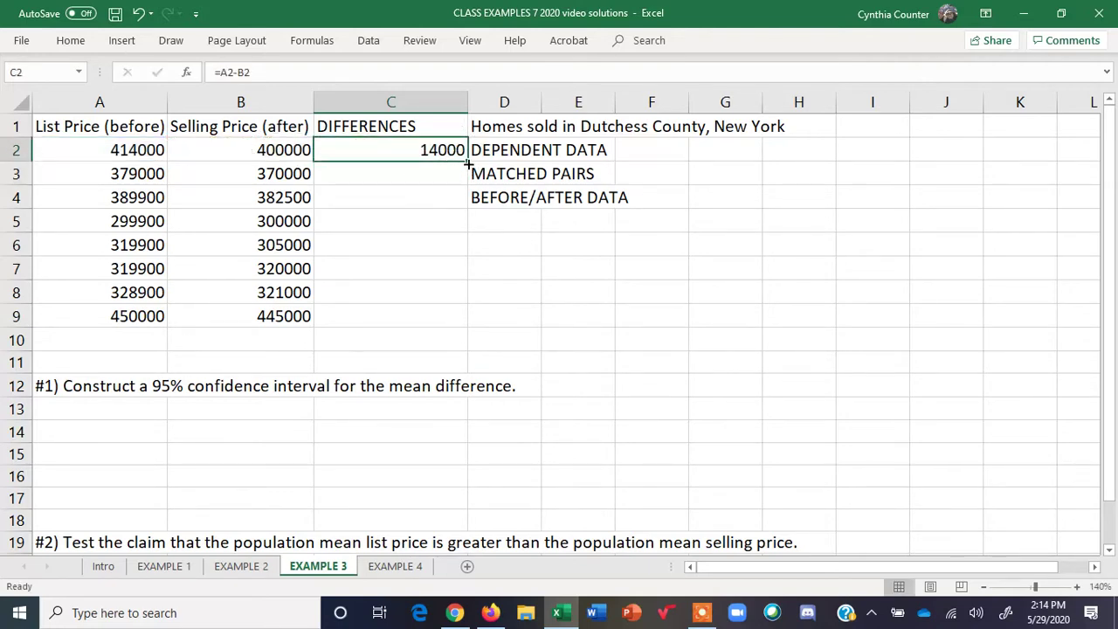
pyautogui.moveTo(467, 163); pyautogui.dragTo(457, 317)
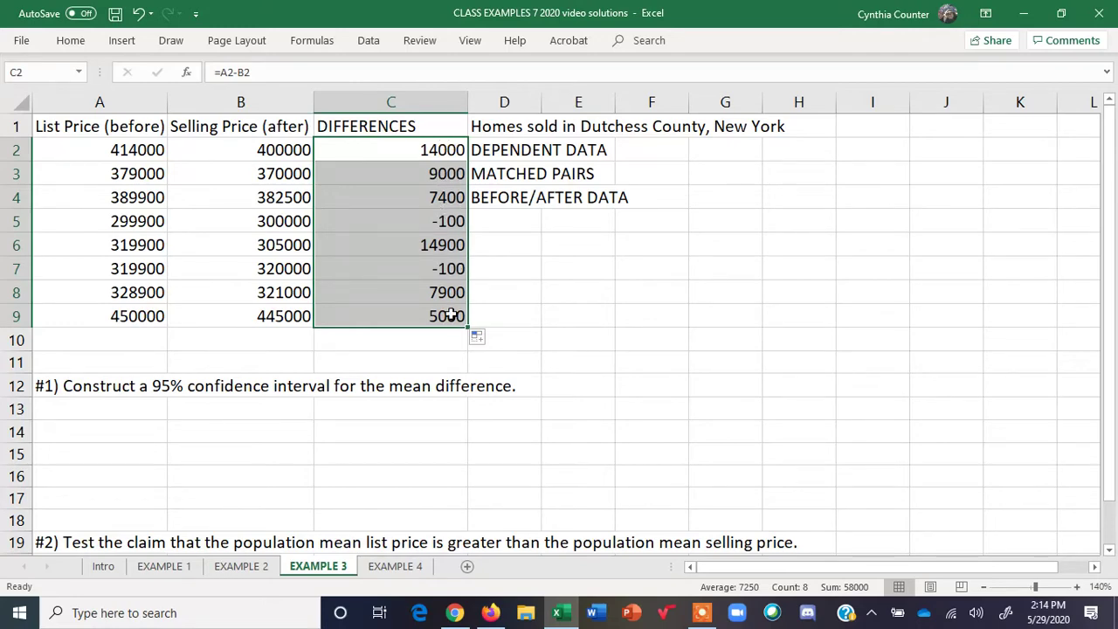
# Examine the differences in C5 and C7, the whole differences column, and the confidence interval question in row 12.
pyautogui.click(445, 220)
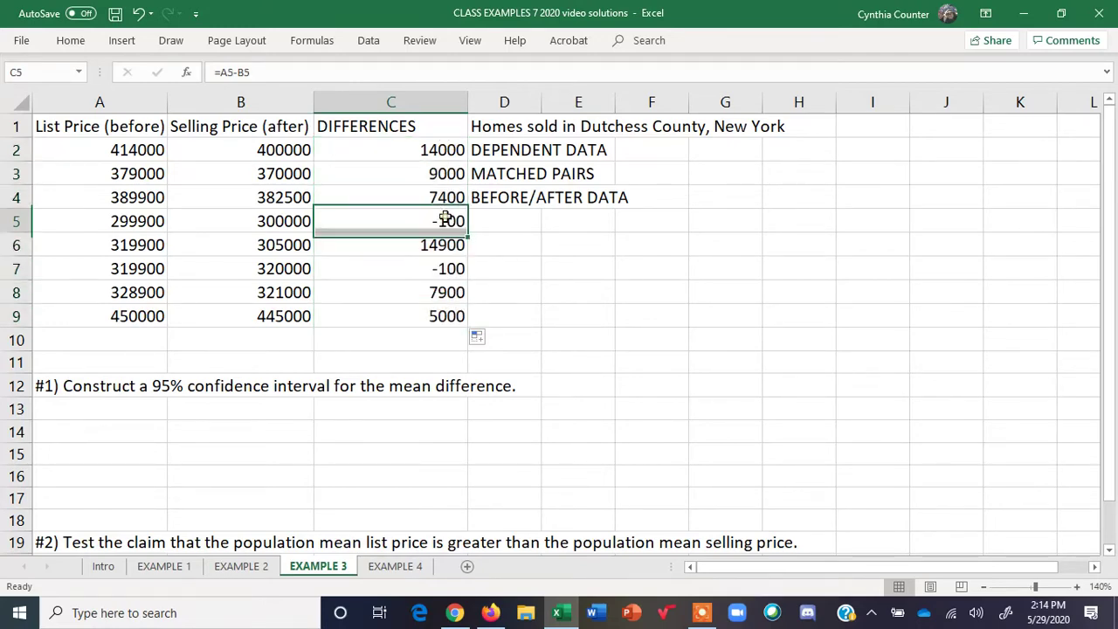
pyautogui.click(444, 267)
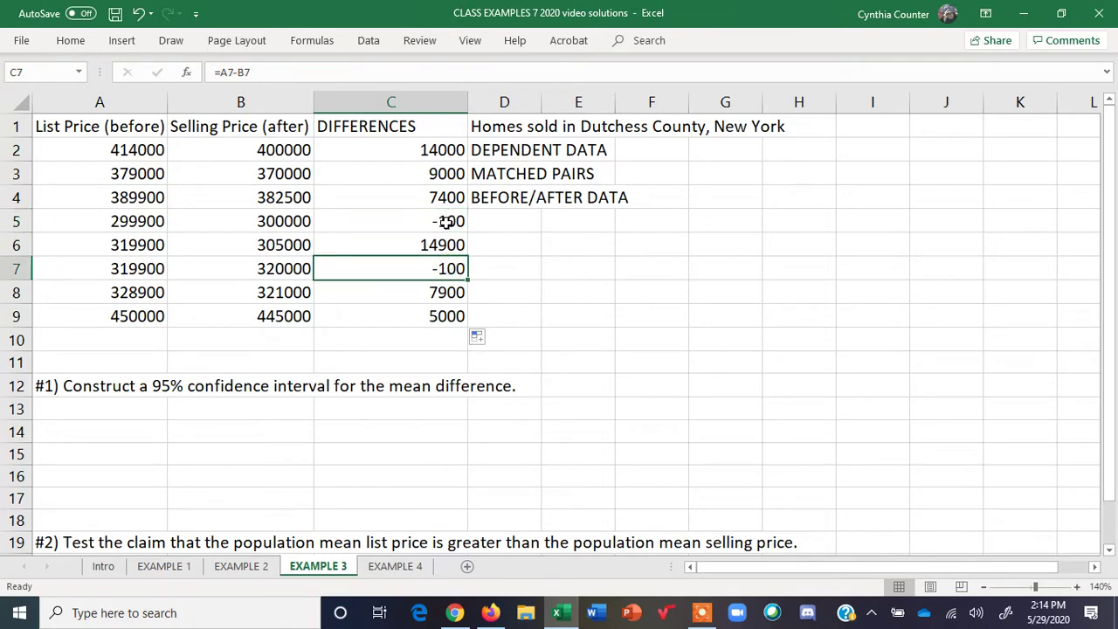
pyautogui.click(445, 220)
pyautogui.click(445, 268)
pyautogui.moveTo(444, 125); pyautogui.dragTo(456, 312)
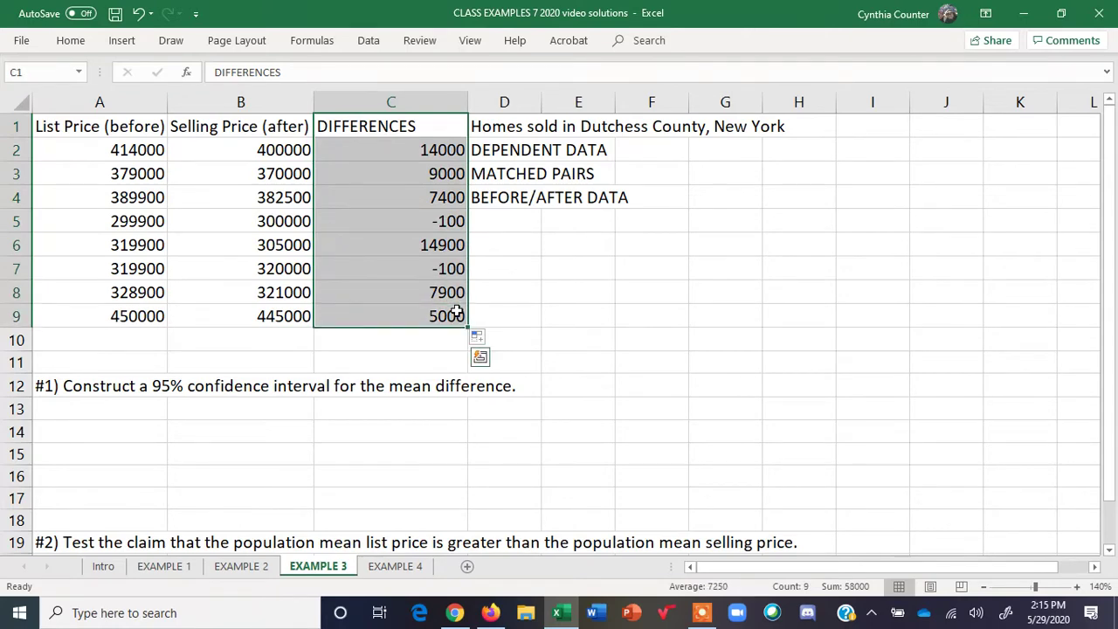
pyautogui.moveTo(48, 387); pyautogui.dragTo(515, 388)
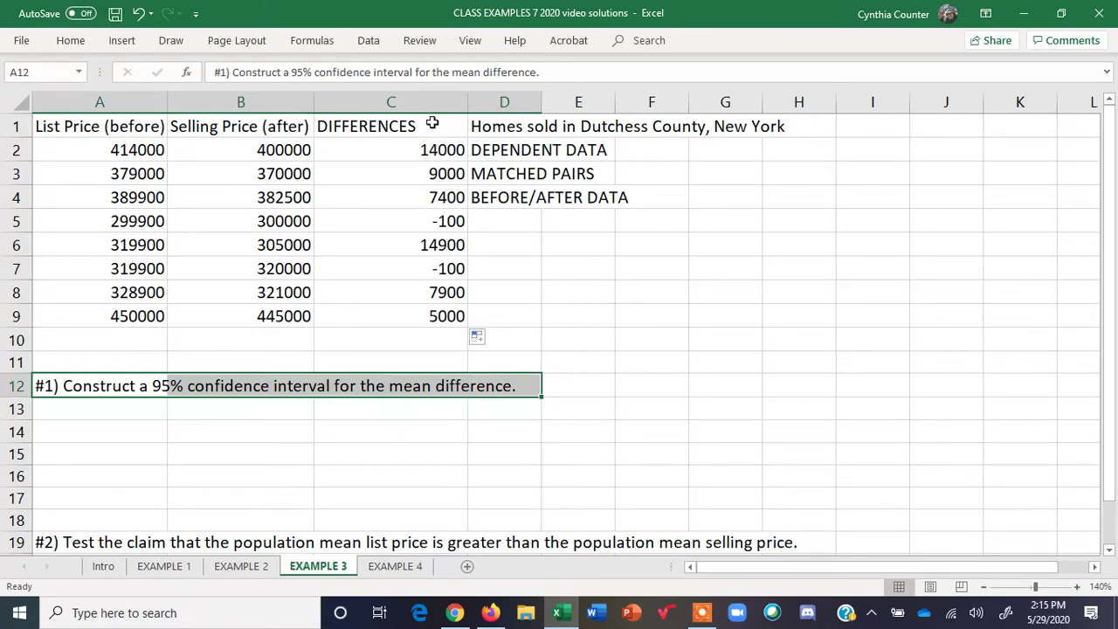
# Start a Descriptive Statistics analysis and set its input range to the differences with their heading, $C$1:$C$9.
pyautogui.moveTo(428, 122); pyautogui.dragTo(427, 309)
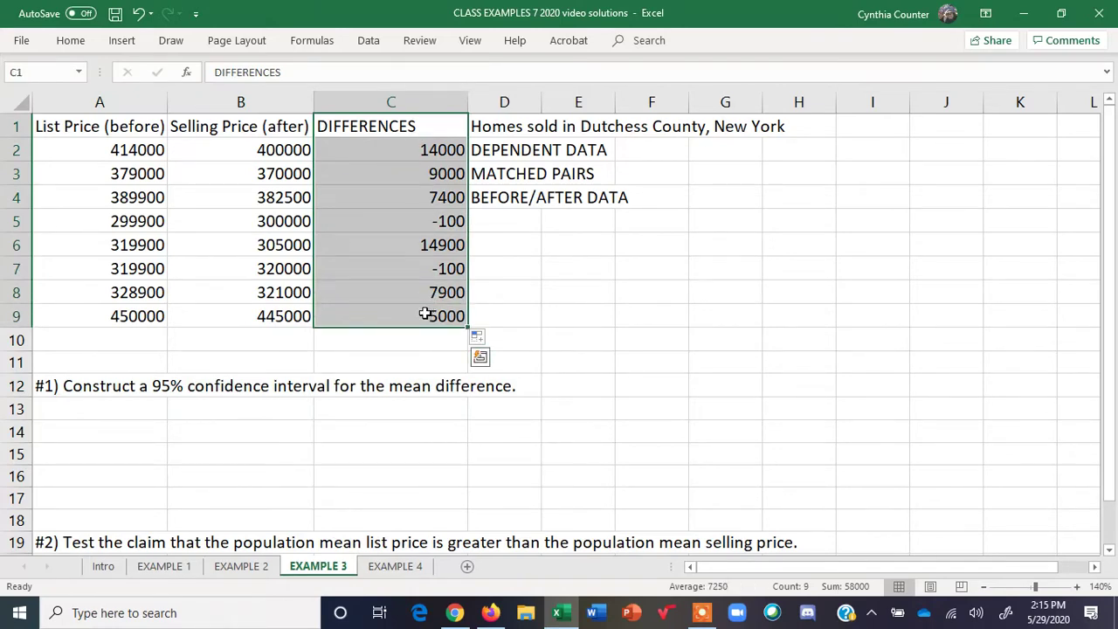
pyautogui.click(370, 43)
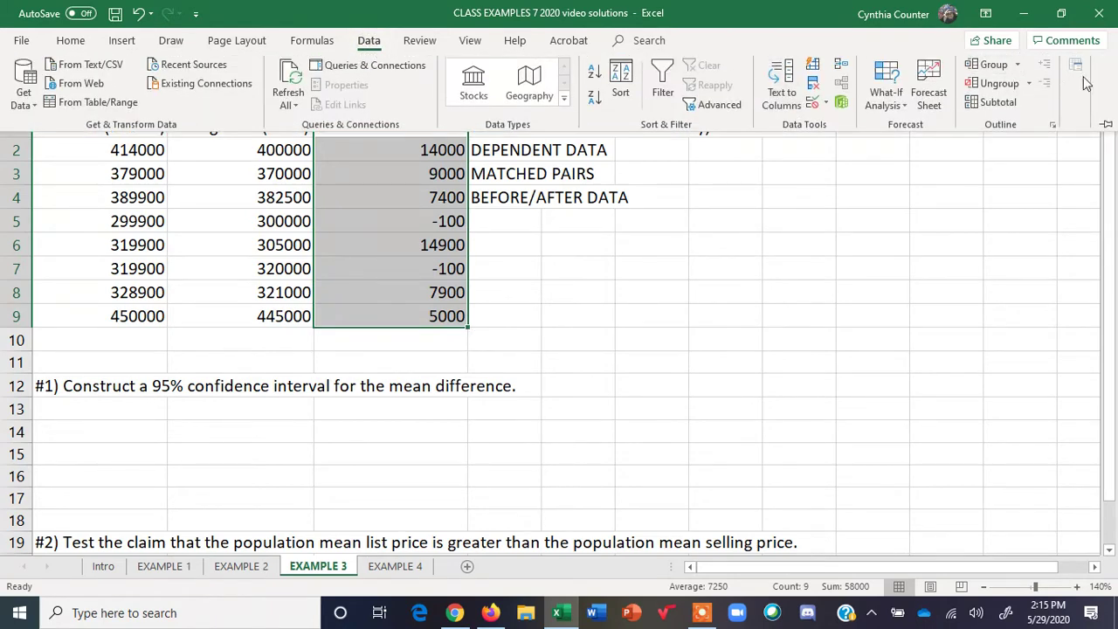
pyautogui.click(1078, 69)
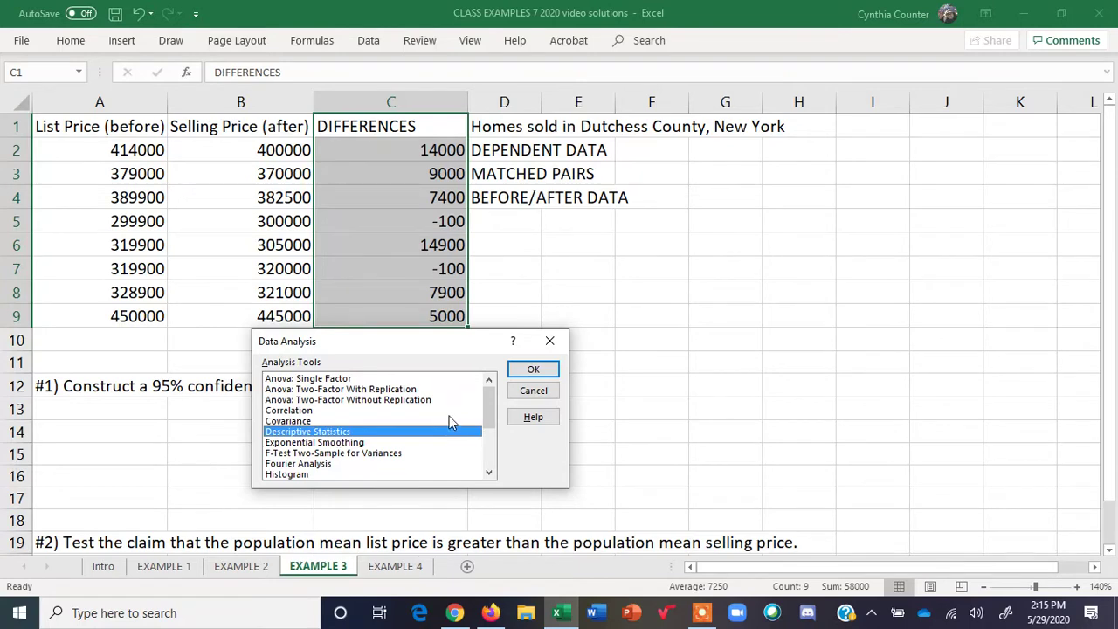
pyautogui.click(529, 368)
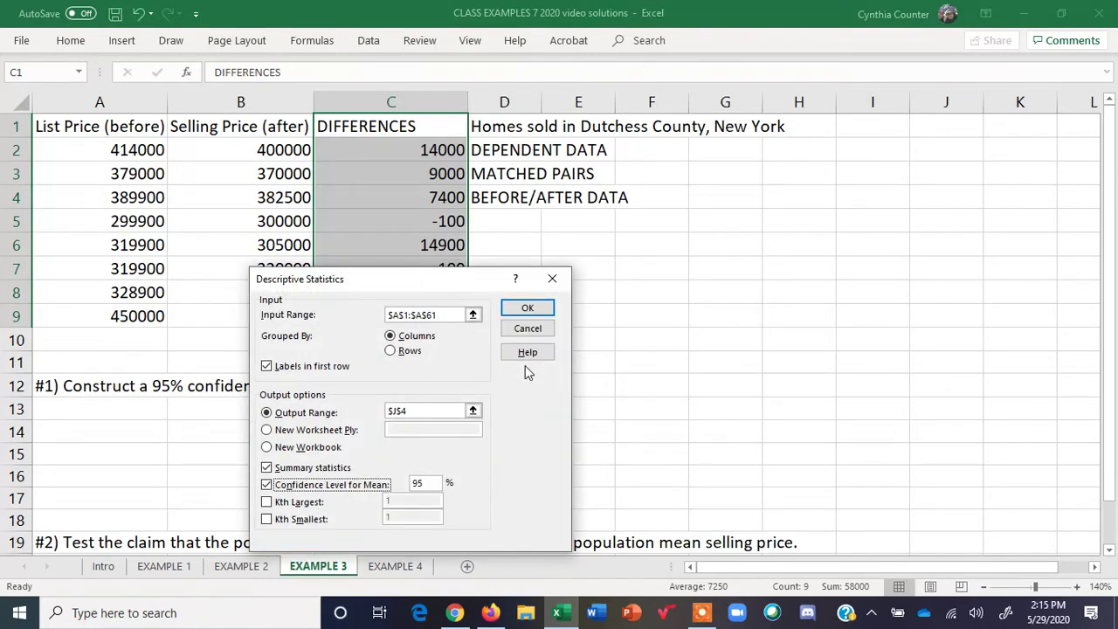
pyautogui.click(437, 316)
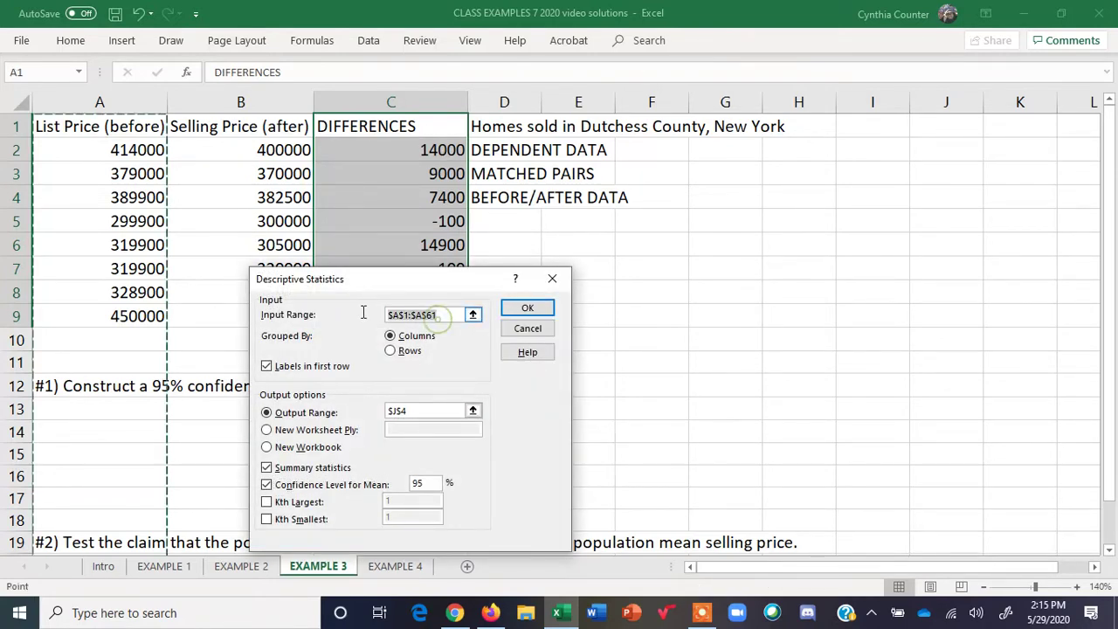
pyautogui.moveTo(402, 131); pyautogui.dragTo(404, 315)
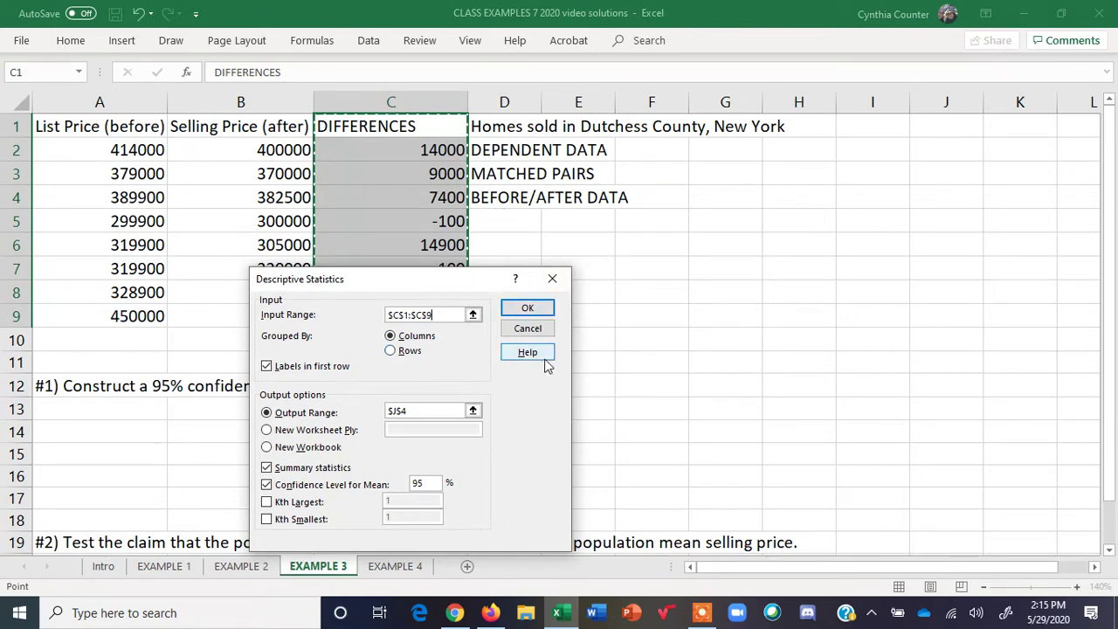
# Set the output range of the Descriptive Statistics analysis to $J$1 and run it.
pyautogui.click(419, 410)
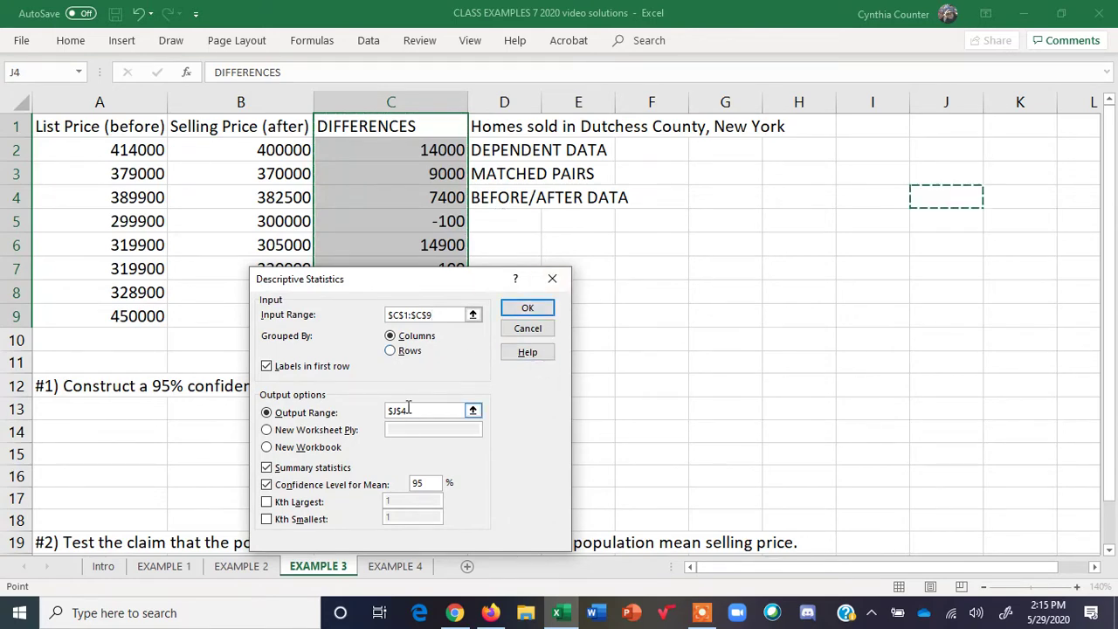
pyautogui.moveTo(422, 411); pyautogui.dragTo(387, 413)
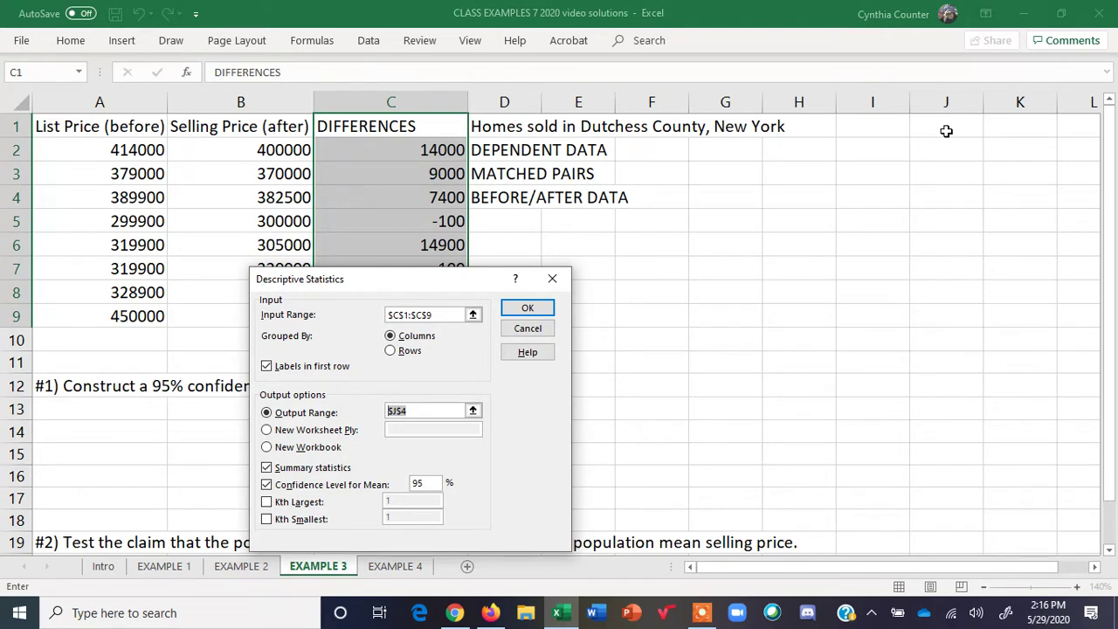
pyautogui.click(945, 131)
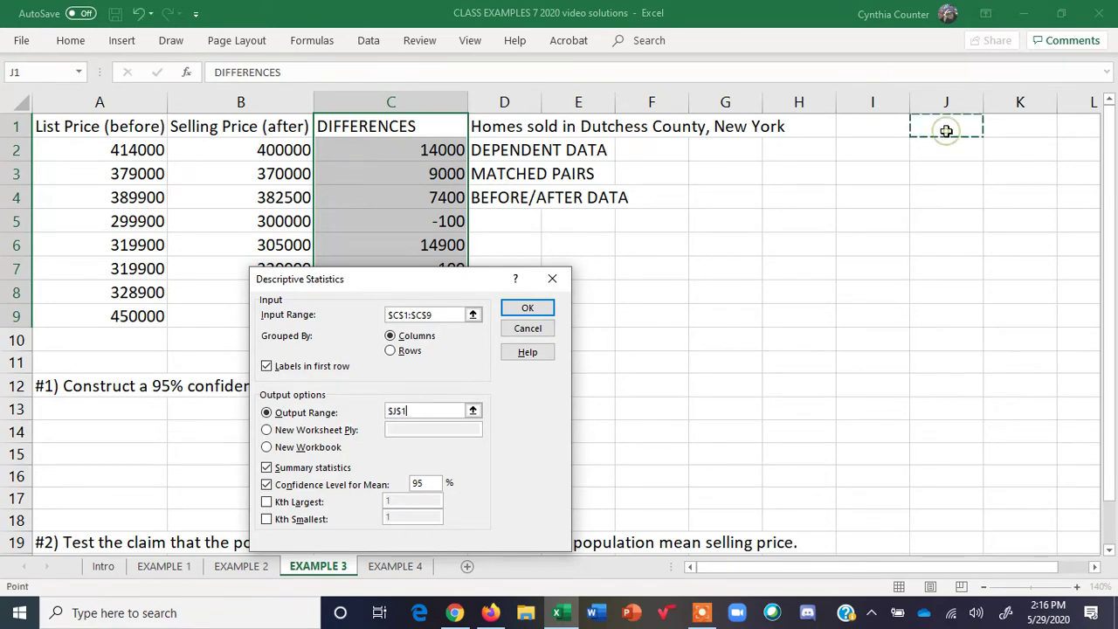
pyautogui.click(533, 308)
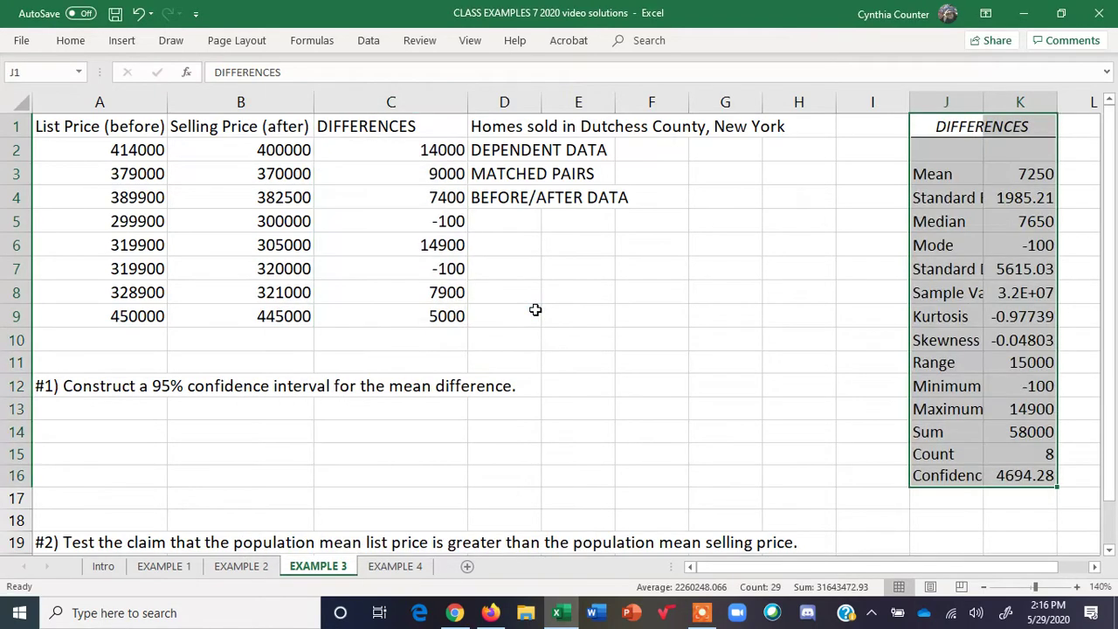
# Widen column J until all statistic labels, including Confidence Level(95.0%), fit in full.
pyautogui.moveTo(982, 99); pyautogui.dragTo(1053, 98)
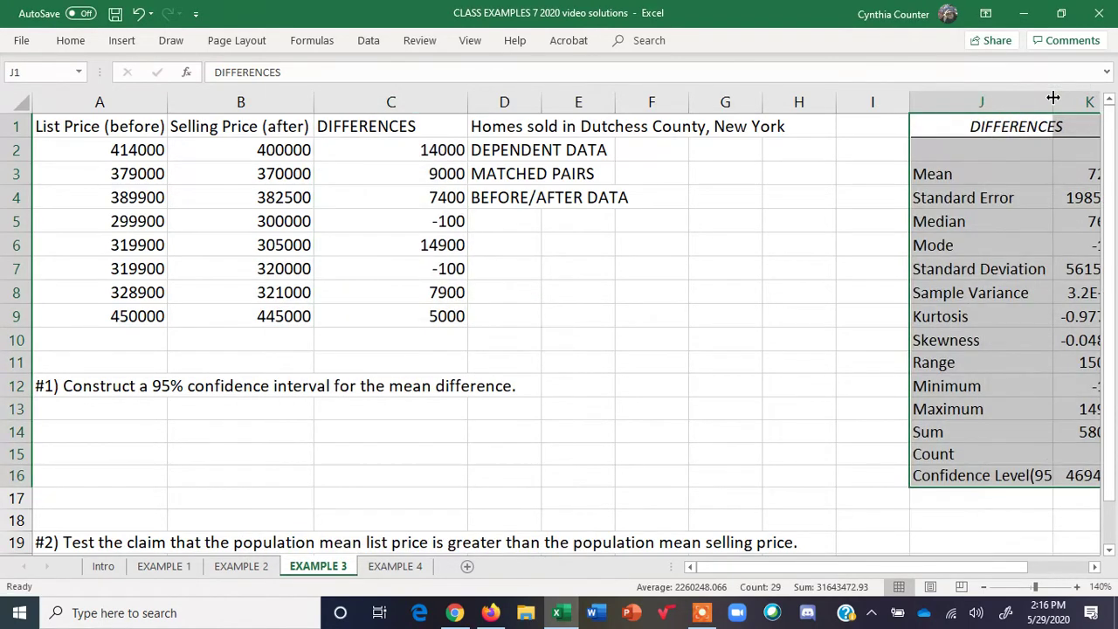
pyautogui.click(1093, 565)
pyautogui.click(1094, 566)
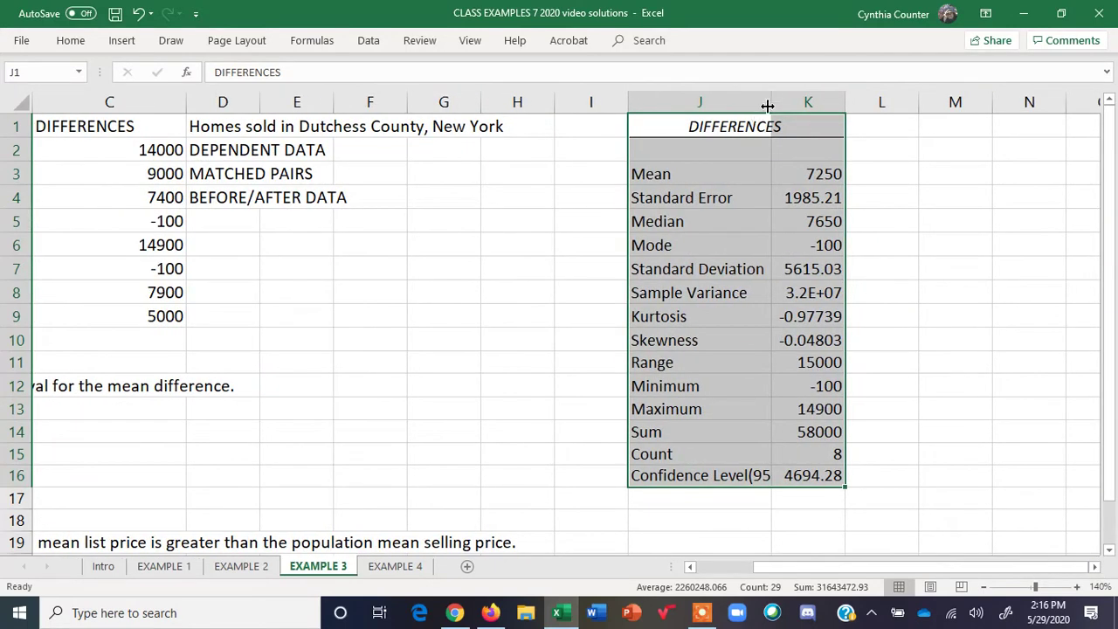
pyautogui.moveTo(771, 105); pyautogui.dragTo(848, 99)
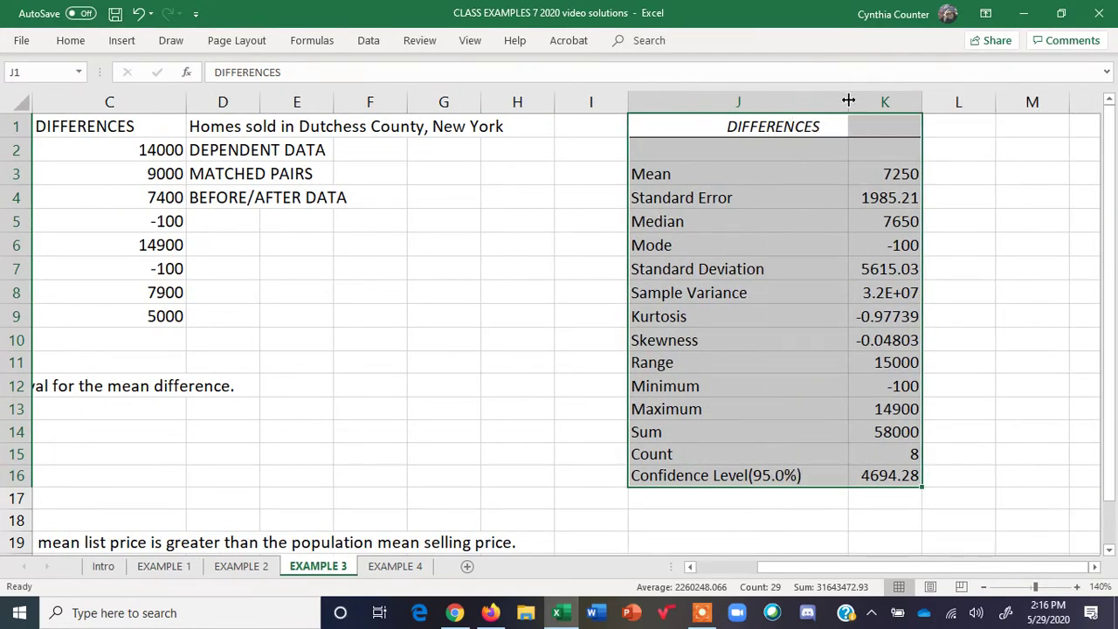
# Fill the Mean label and value in J3:K3 with yellow.
pyautogui.moveTo(649, 172); pyautogui.dragTo(873, 174)
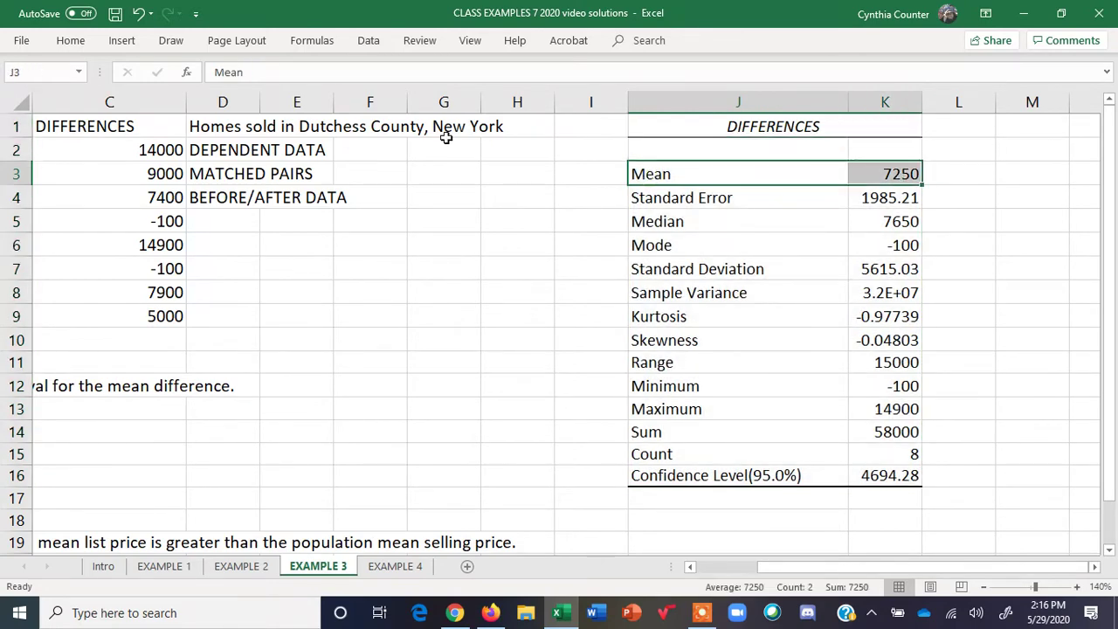
pyautogui.click(72, 43)
pyautogui.click(198, 97)
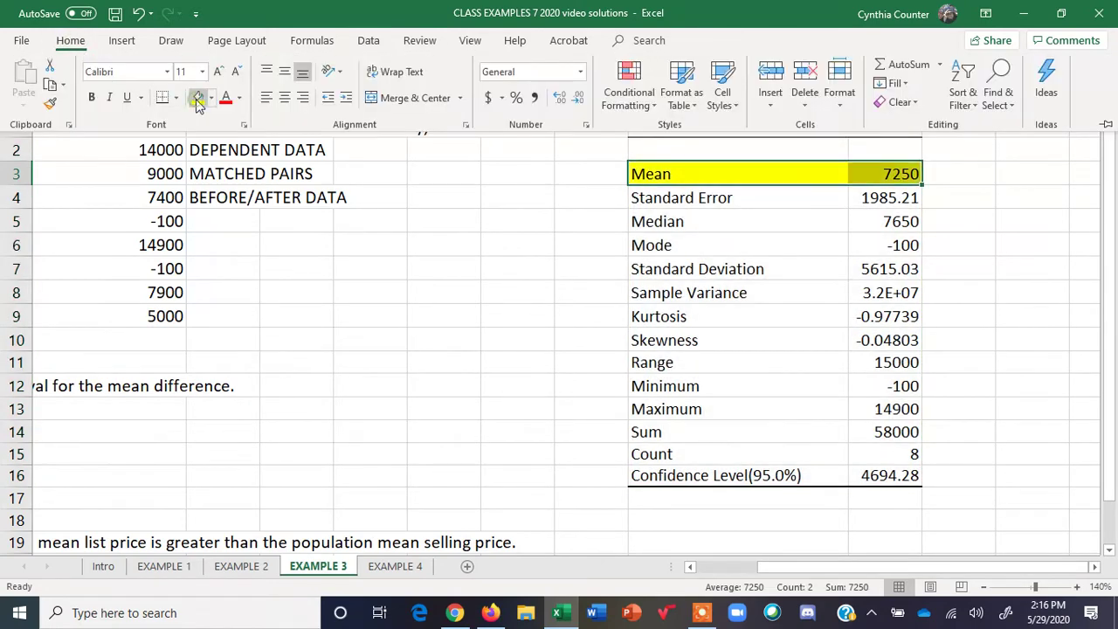
# Fill the Confidence Level(95.0%) row J16:K16 with yellow and enter the label ME beside it in L16.
pyautogui.click(671, 495)
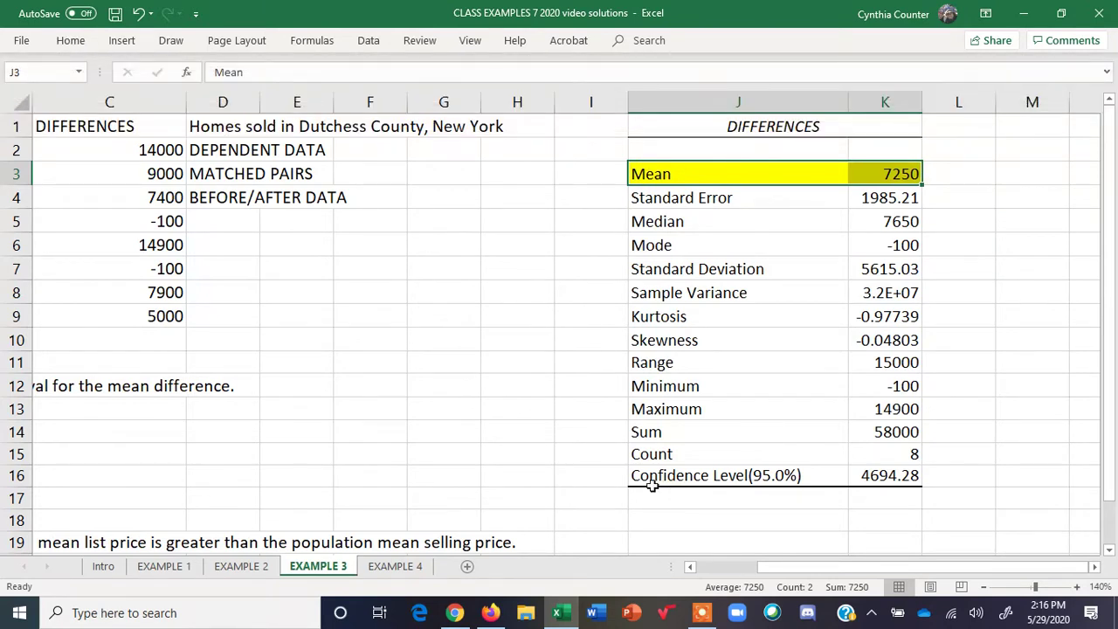
pyautogui.moveTo(651, 478); pyautogui.dragTo(873, 476)
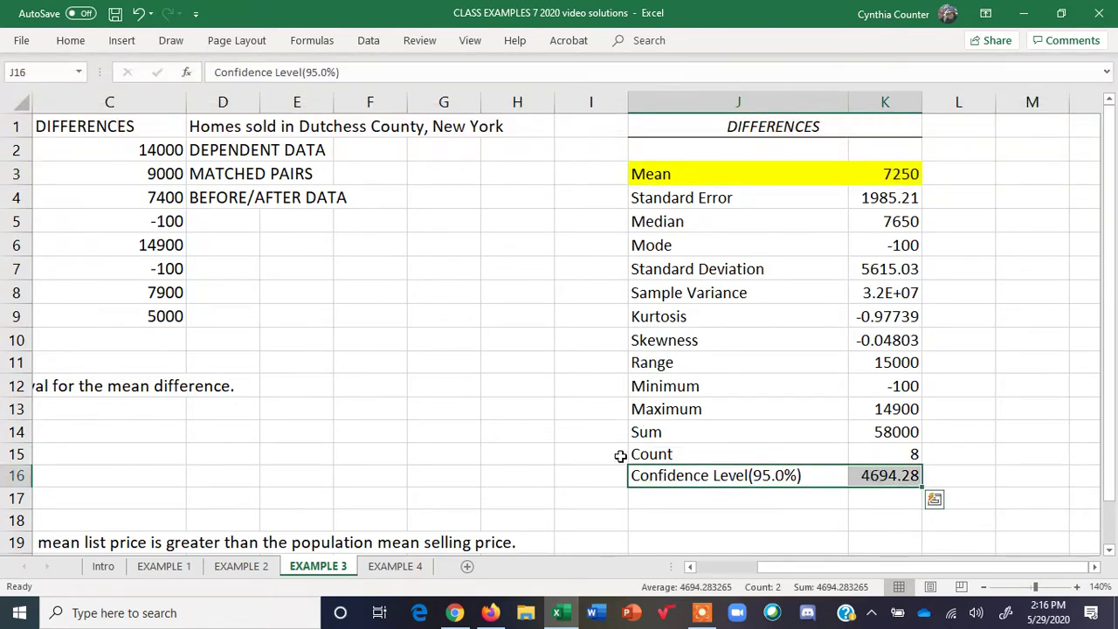
pyautogui.click(121, 43)
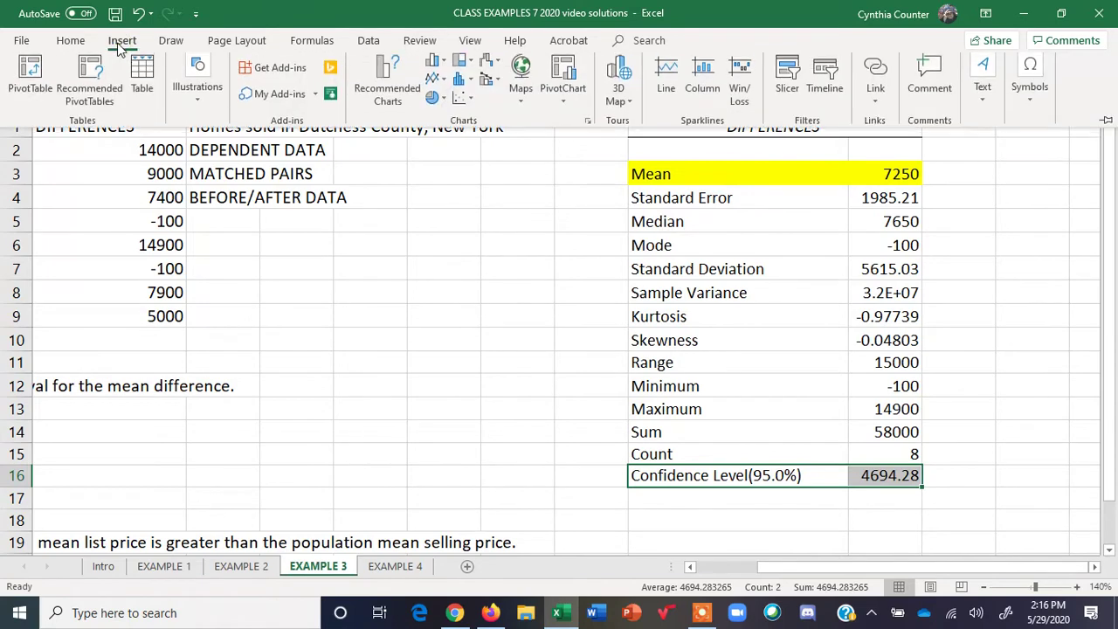
pyautogui.click(74, 42)
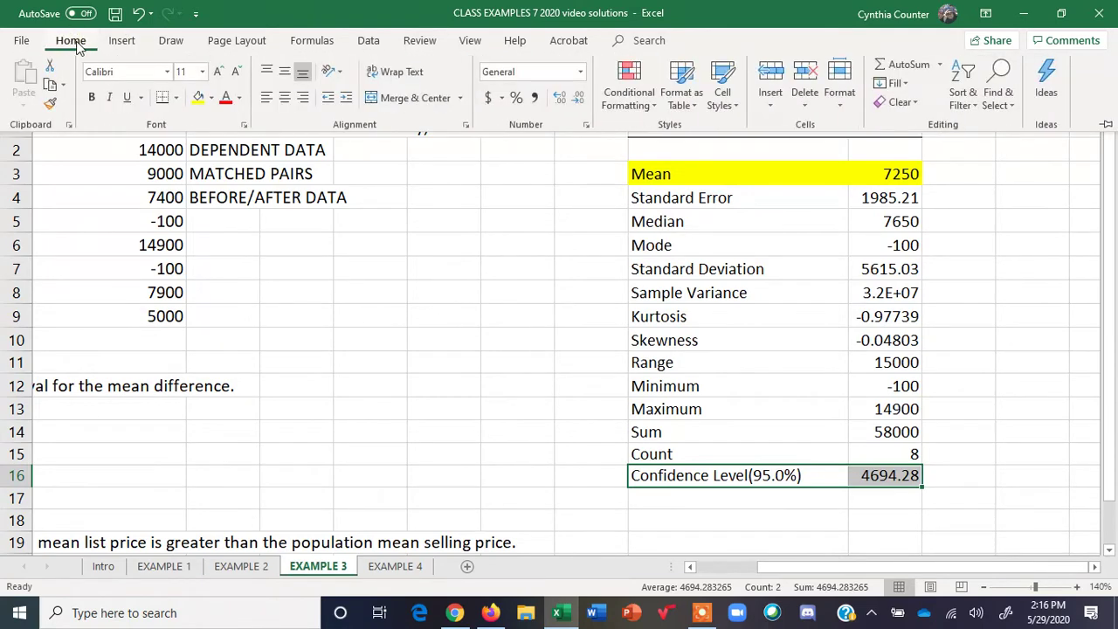
pyautogui.click(198, 97)
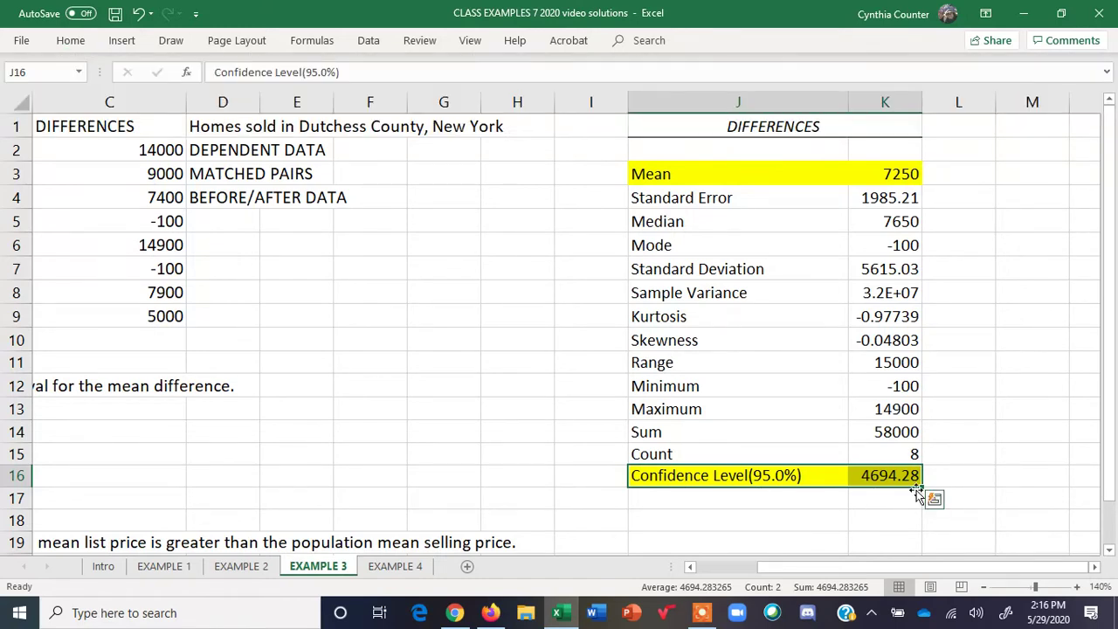
pyautogui.click(965, 477)
pyautogui.write('ME')
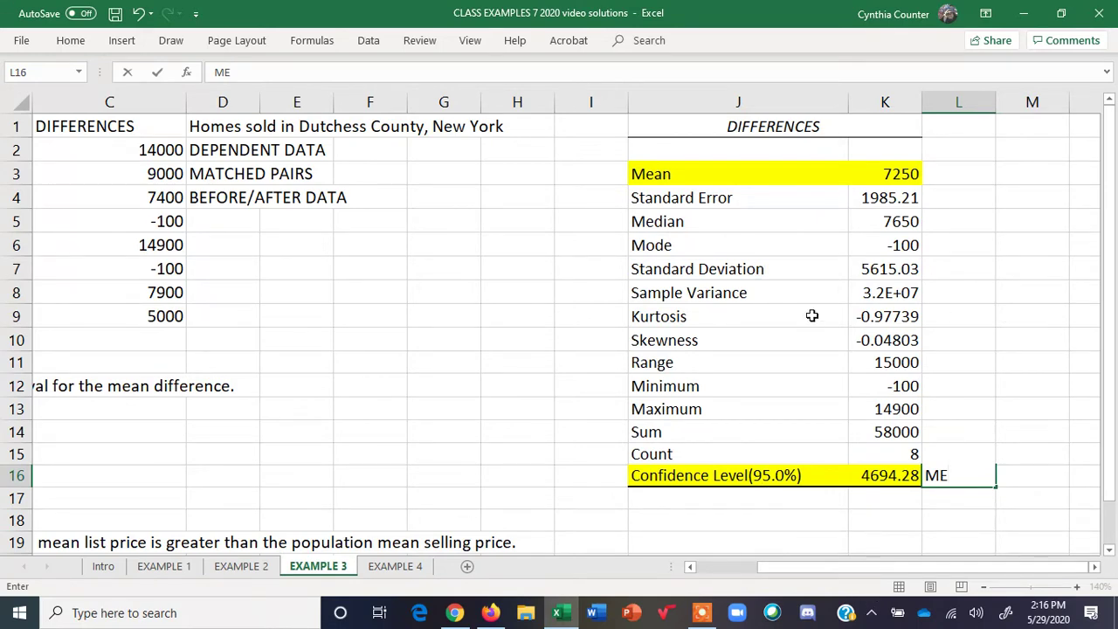
# Enter the label AVERAGE in cell G3 and widen column G slightly to fit it.
pyautogui.click(431, 175)
pyautogui.write('AVERAGE')
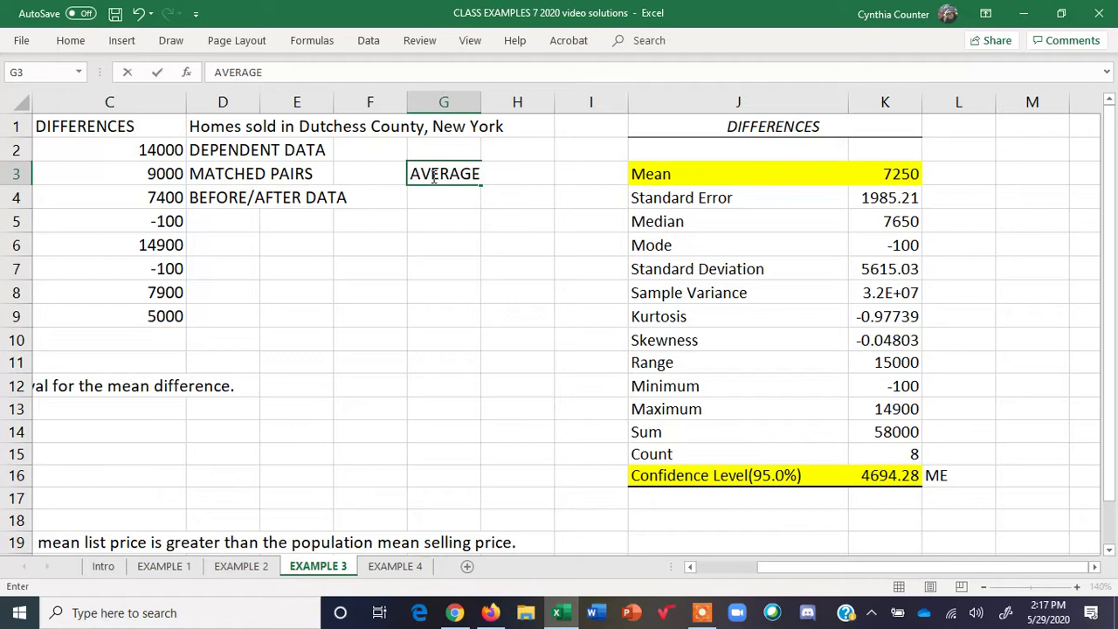
pyautogui.press('Tab')
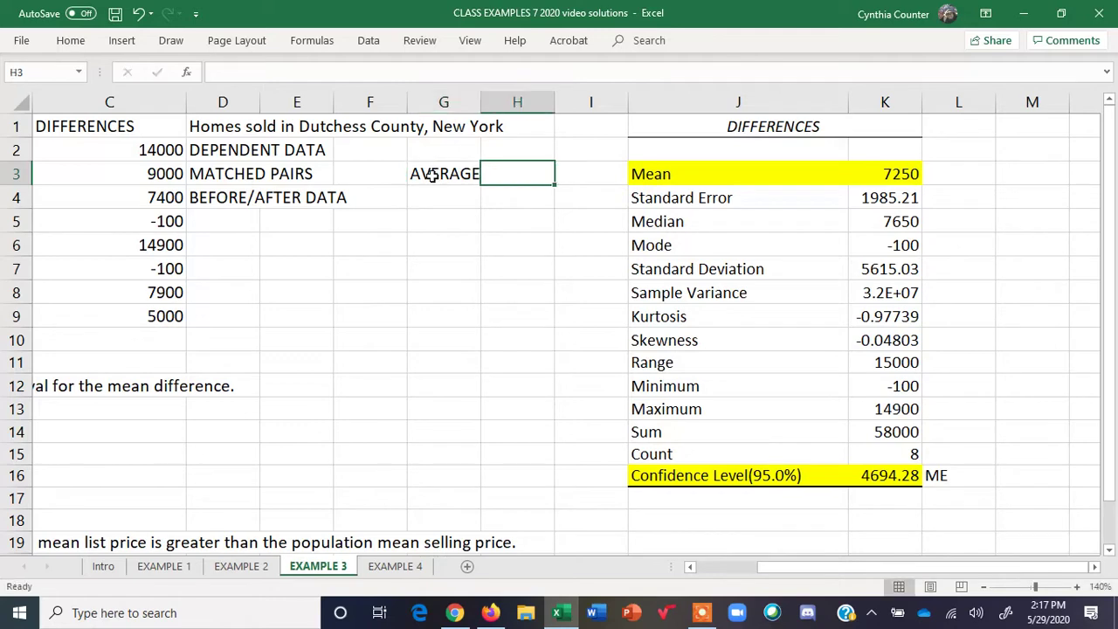
pyautogui.moveTo(480, 101); pyautogui.dragTo(491, 101)
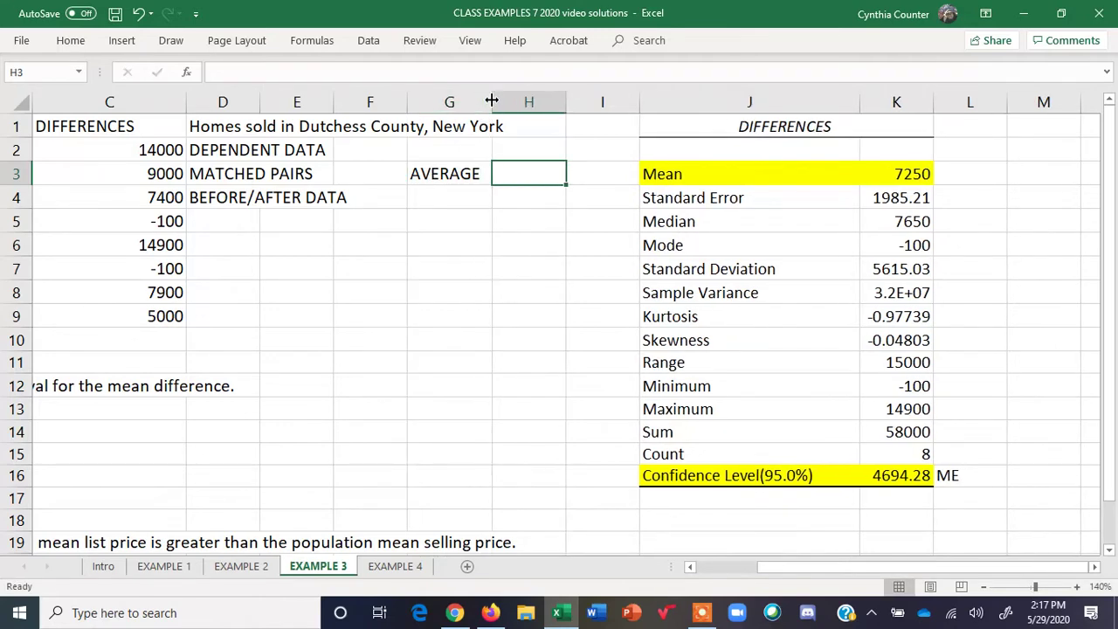
# Calculate the average of the differences in H3 with =AVERAGE(C1:C9) and compare it with the Mean in K3.
pyautogui.write('=A')
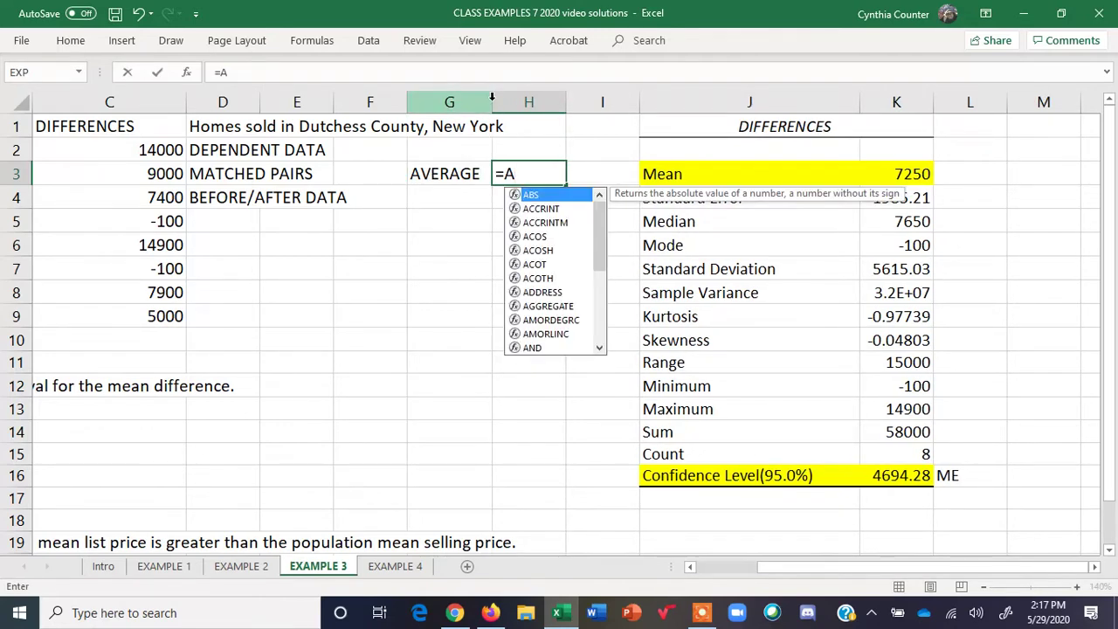
pyautogui.write('V')
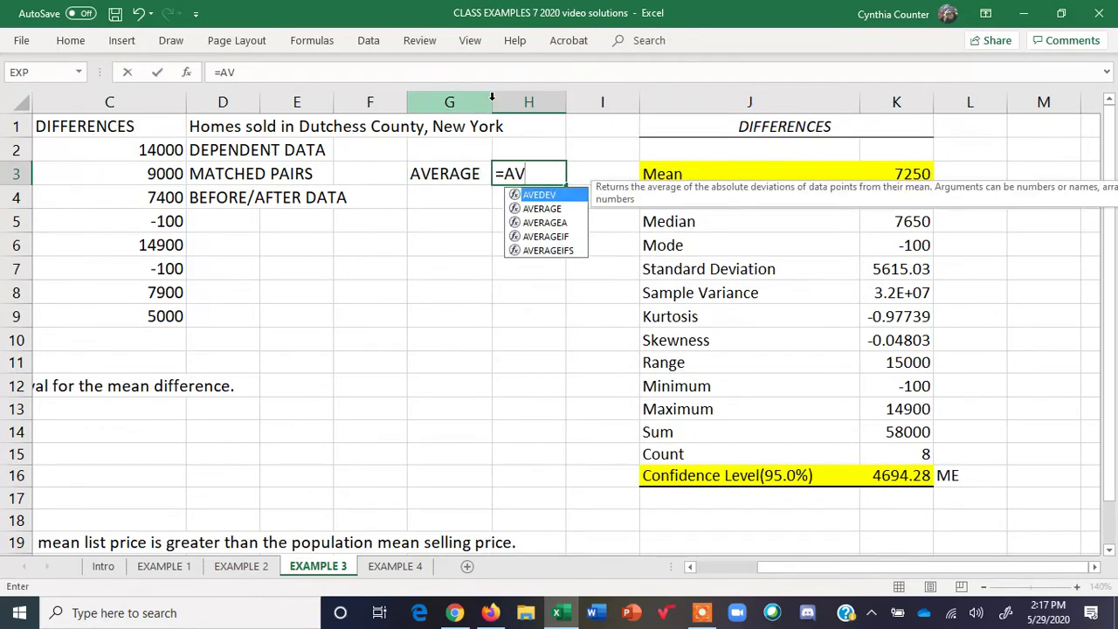
pyautogui.doubleClick(549, 210)
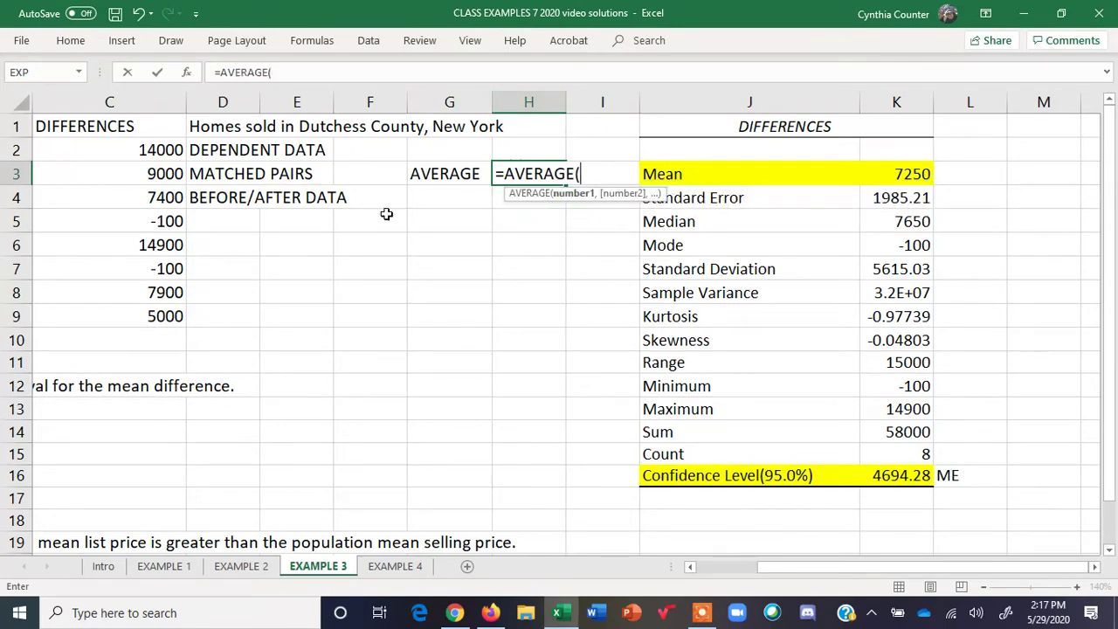
pyautogui.click(149, 127)
pyautogui.moveTo(152, 184); pyautogui.dragTo(157, 315)
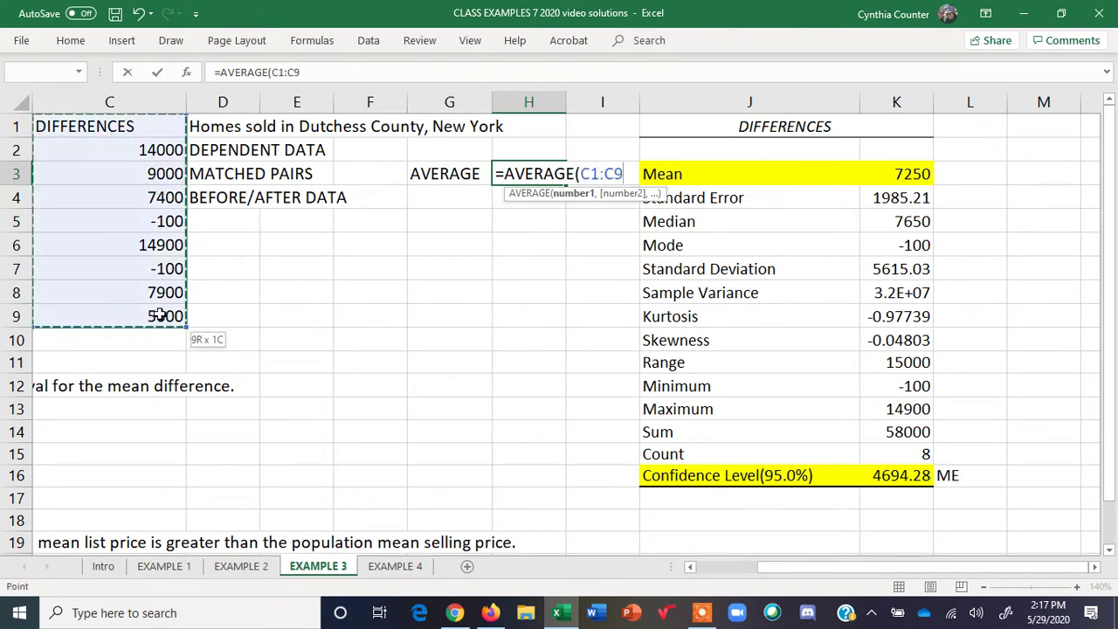
pyautogui.write(')')
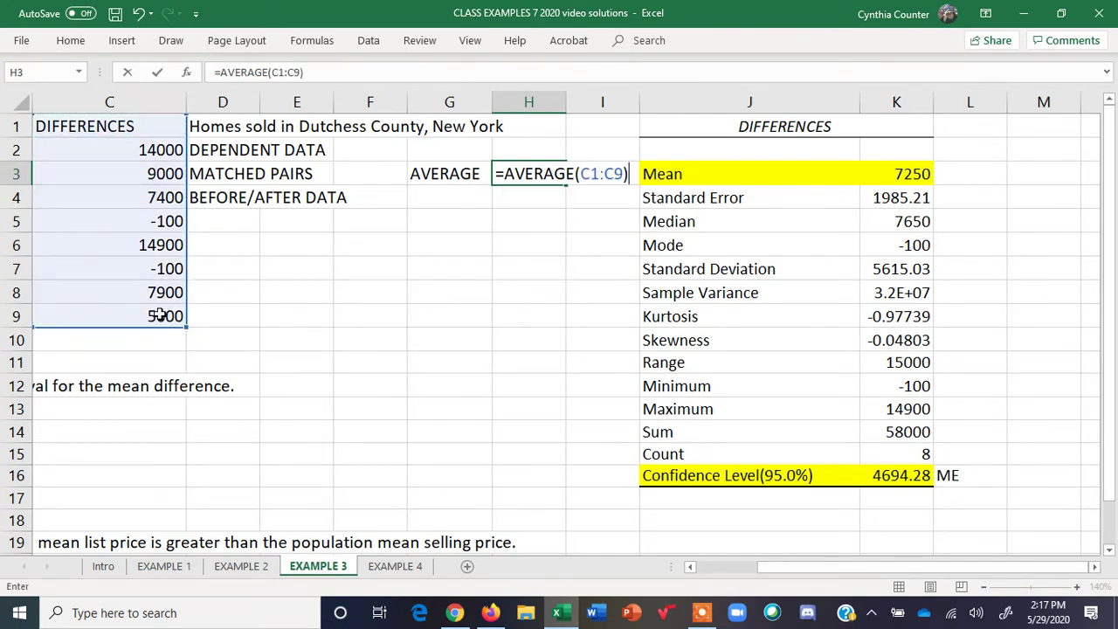
pyautogui.press('Return')
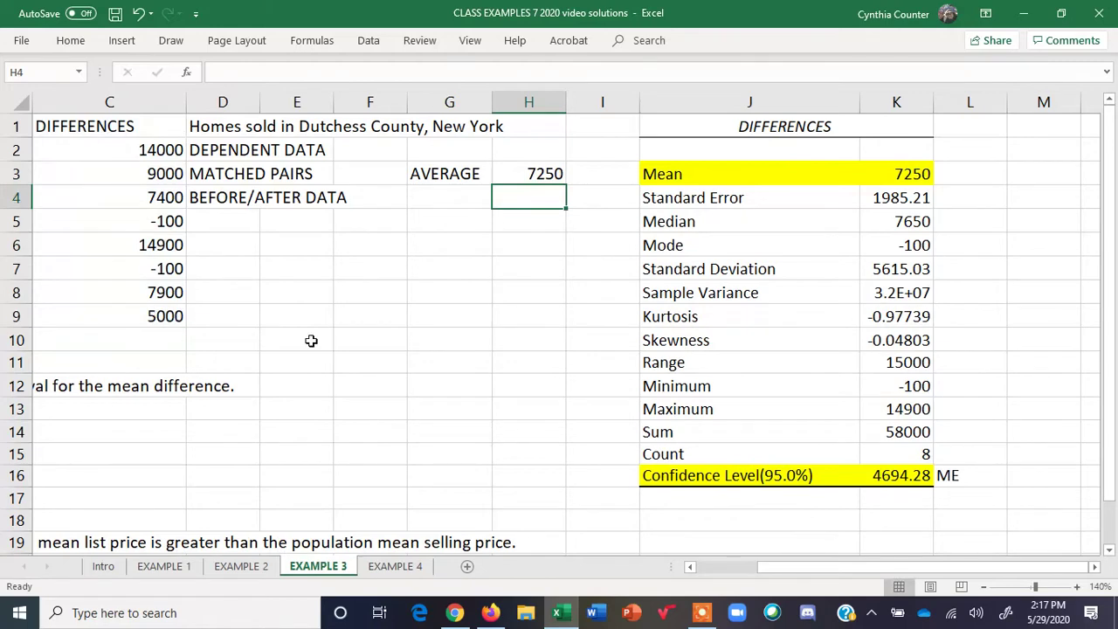
pyautogui.click(519, 172)
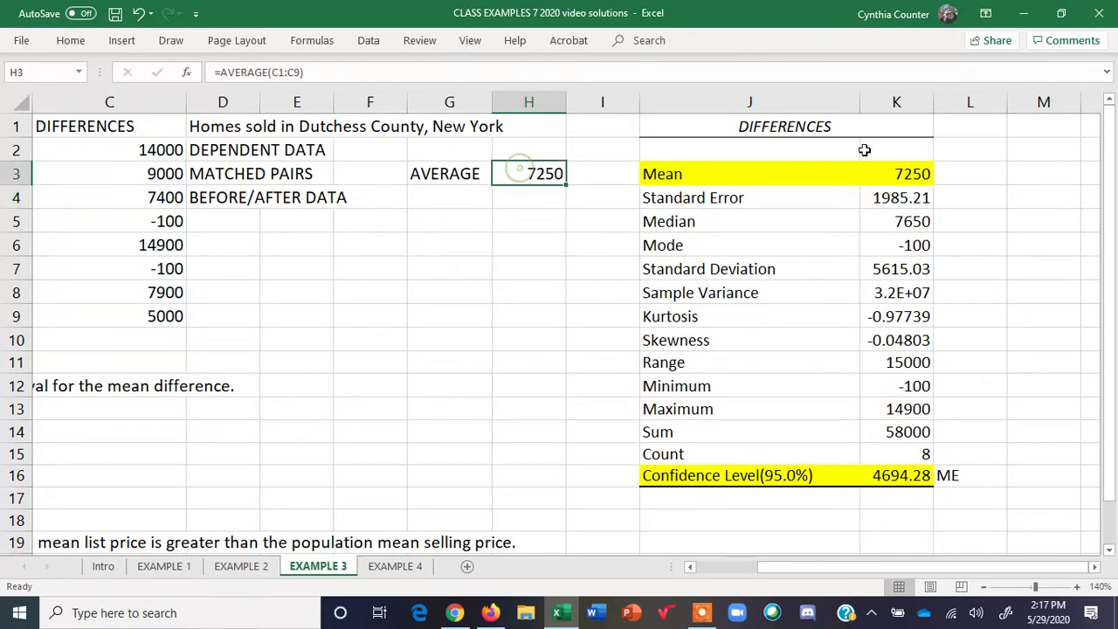
pyautogui.click(891, 174)
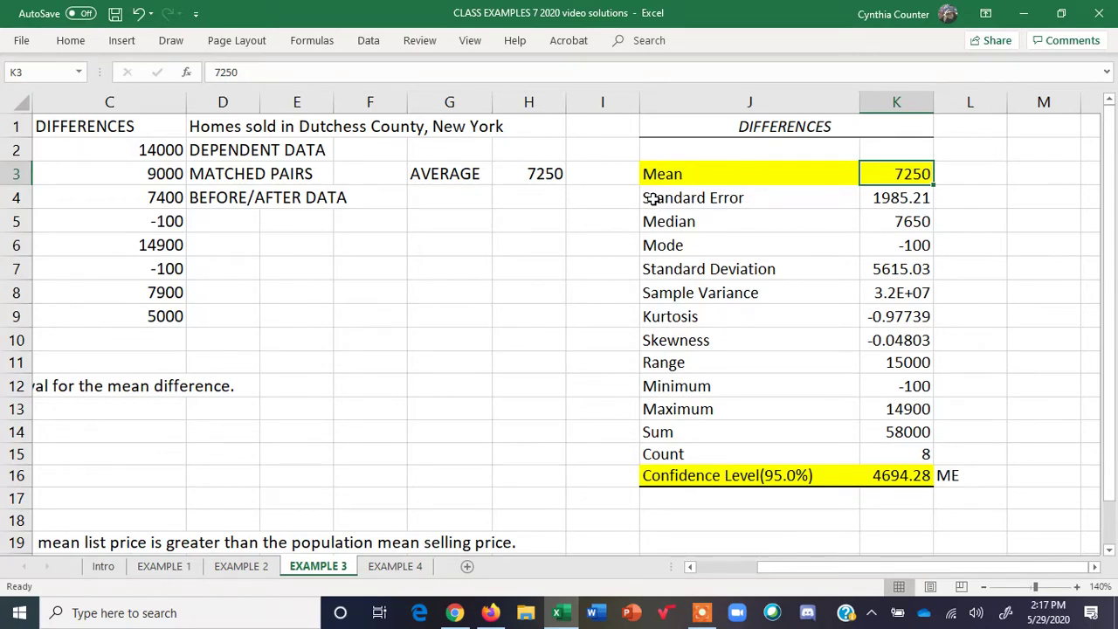
# Examine the Standard Error row, and enter the label STDEV.S in cell G7 on the Standard Deviation row.
pyautogui.moveTo(653, 198); pyautogui.dragTo(888, 193)
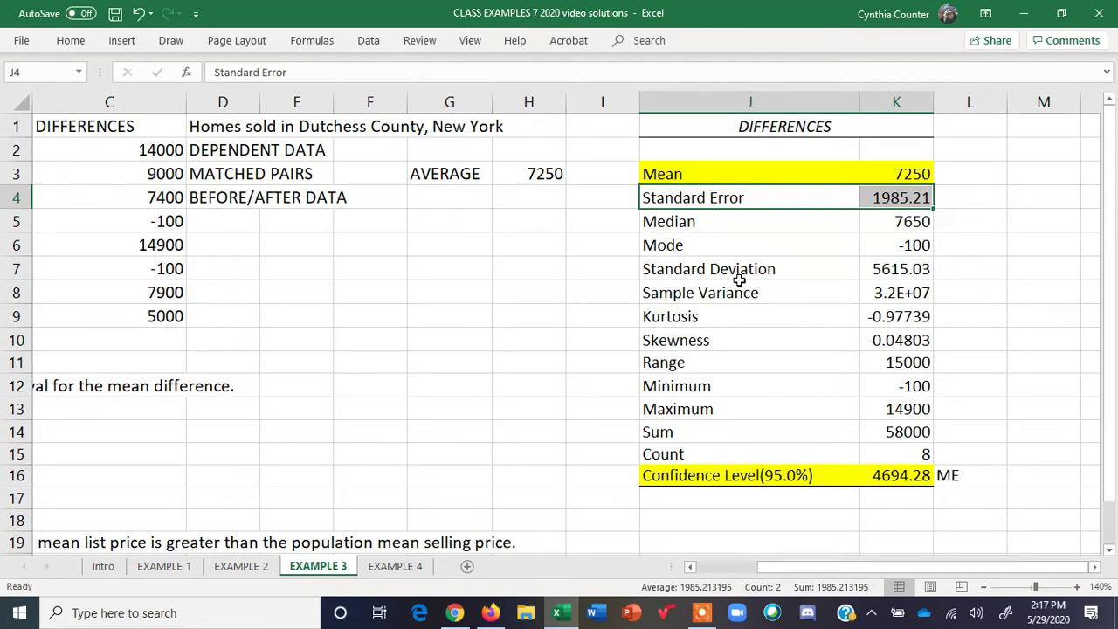
pyautogui.click(446, 199)
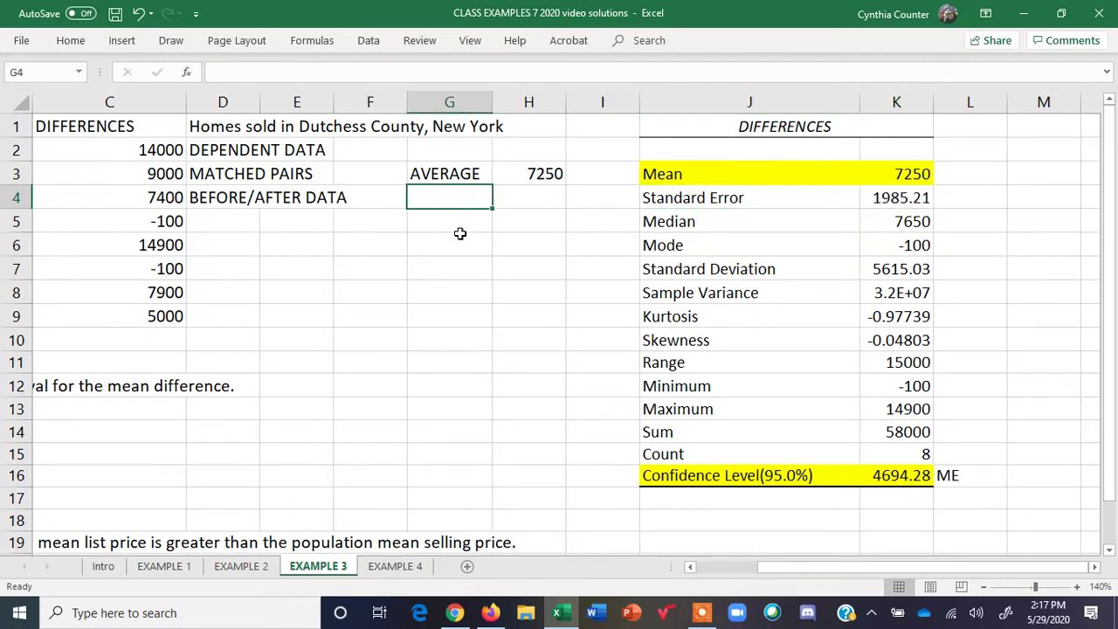
pyautogui.click(430, 270)
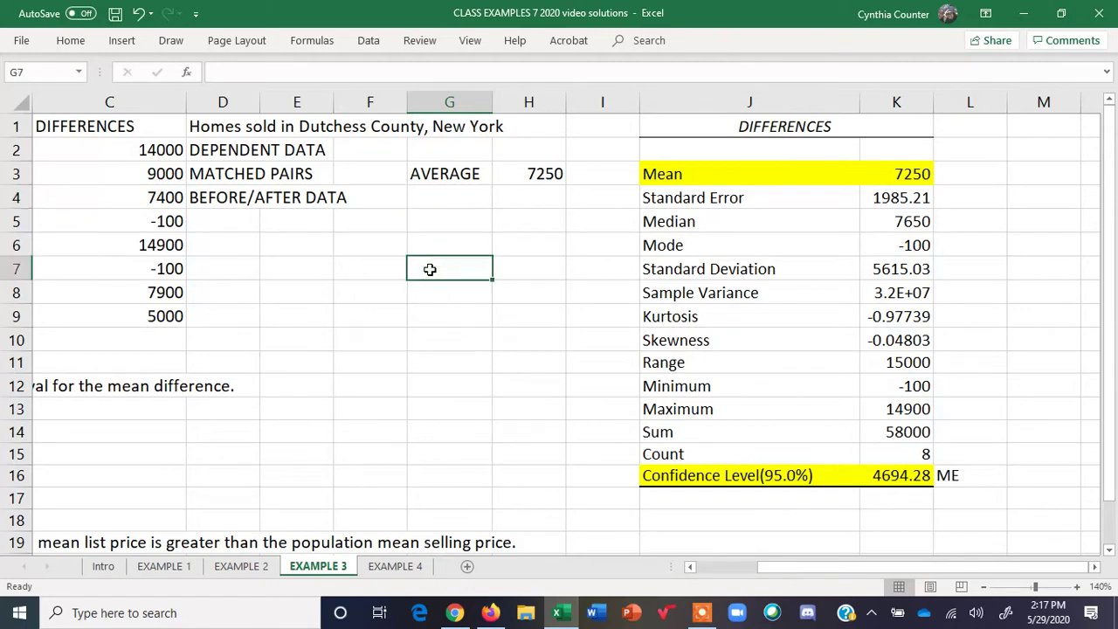
pyautogui.write('STDEV.S')
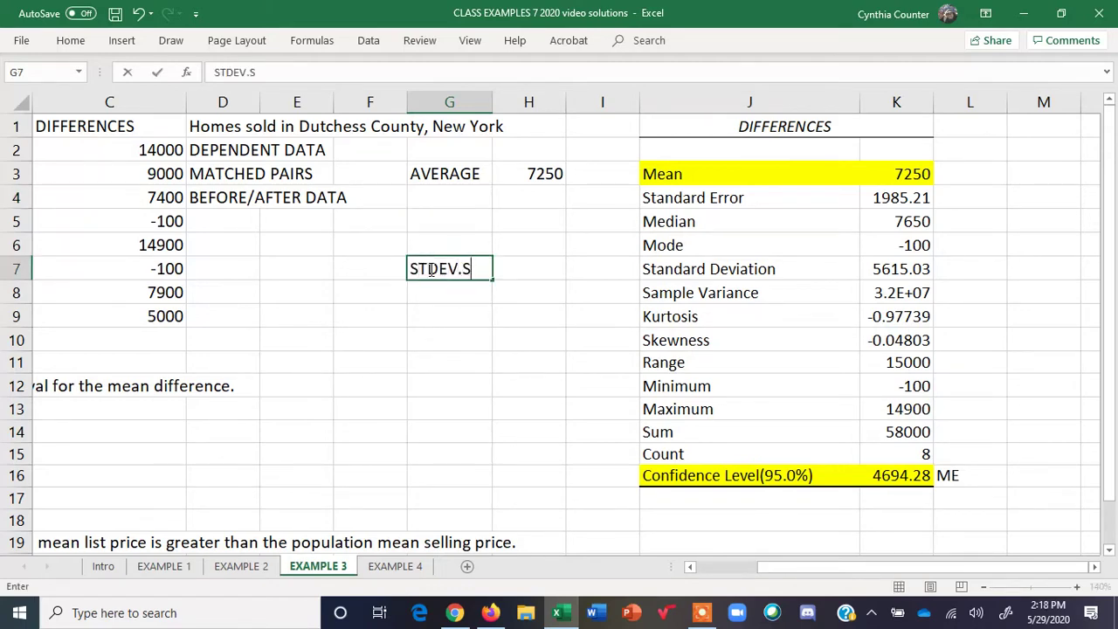
pyautogui.press('Tab')
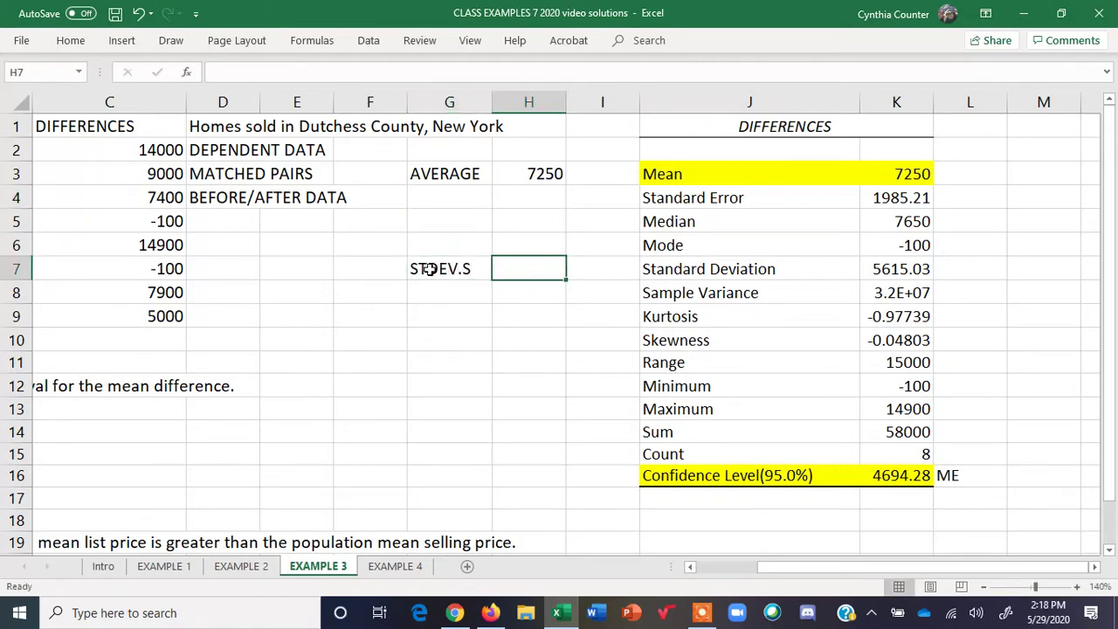
# Calculate the sample standard deviation of the differences in H7 with =STDEV.S(C1:C9).
pyautogui.write('=ST')
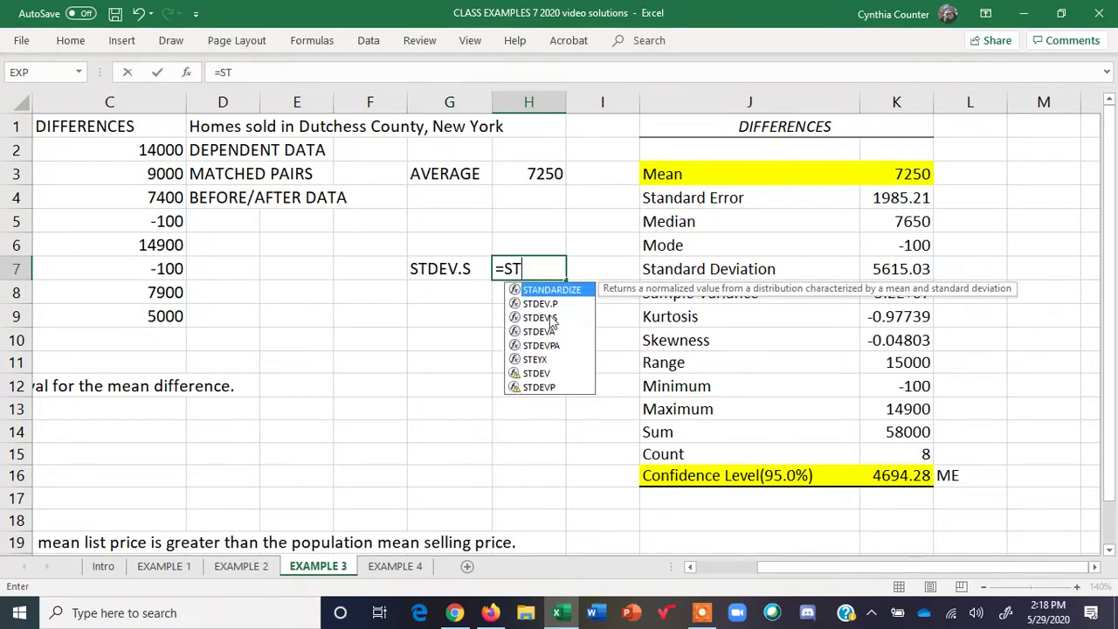
pyautogui.press('Down')
pyautogui.press('Down')
pyautogui.press('Tab')
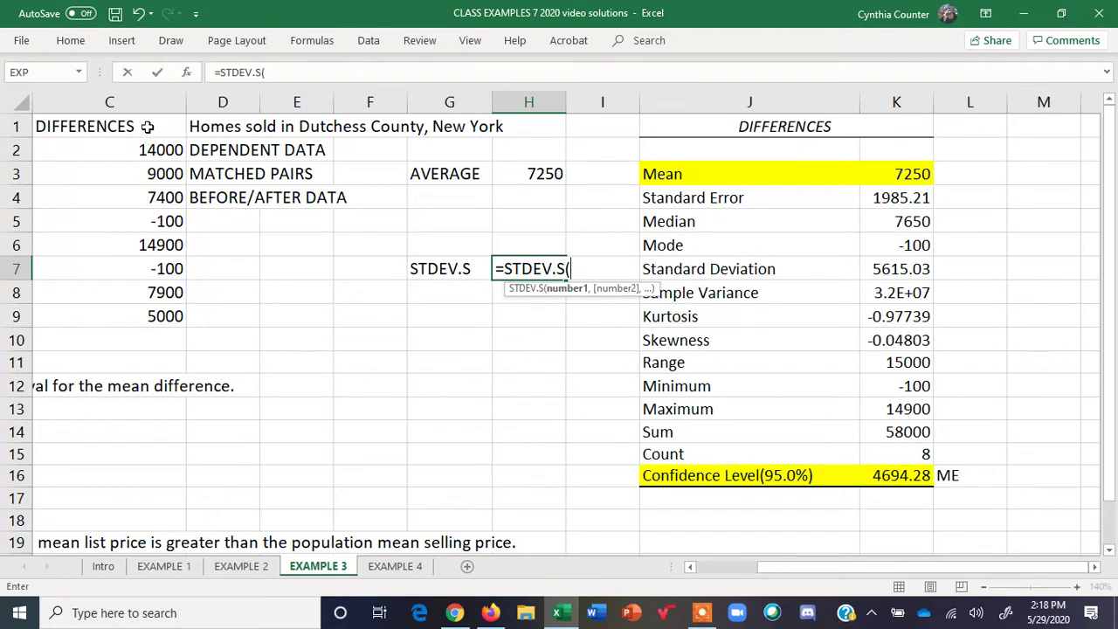
pyautogui.moveTo(148, 129); pyautogui.dragTo(149, 313)
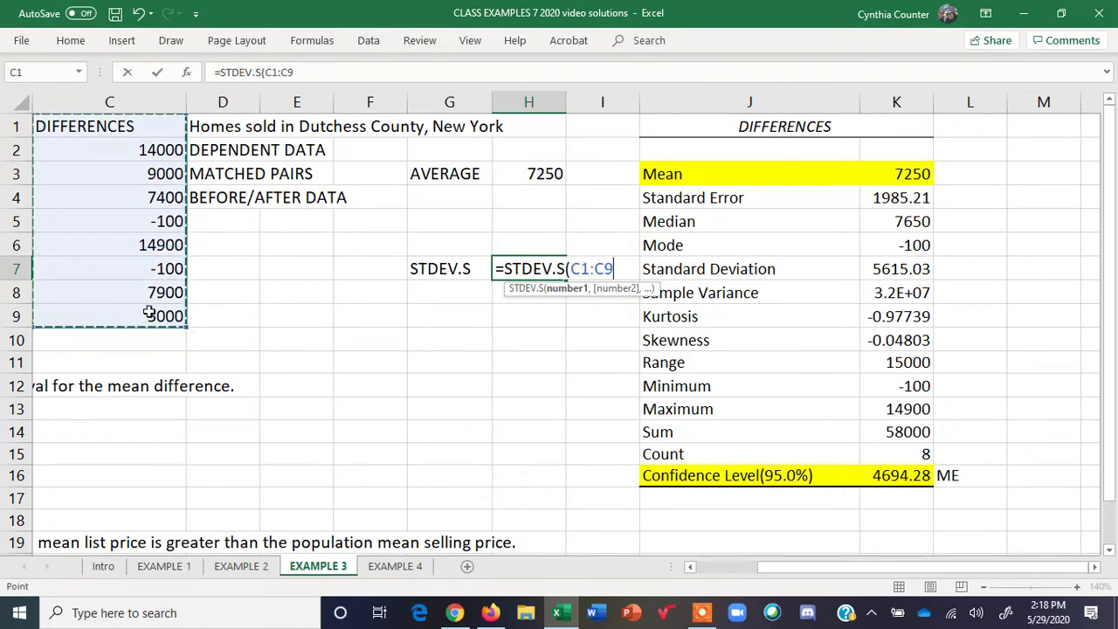
pyautogui.press('Return')
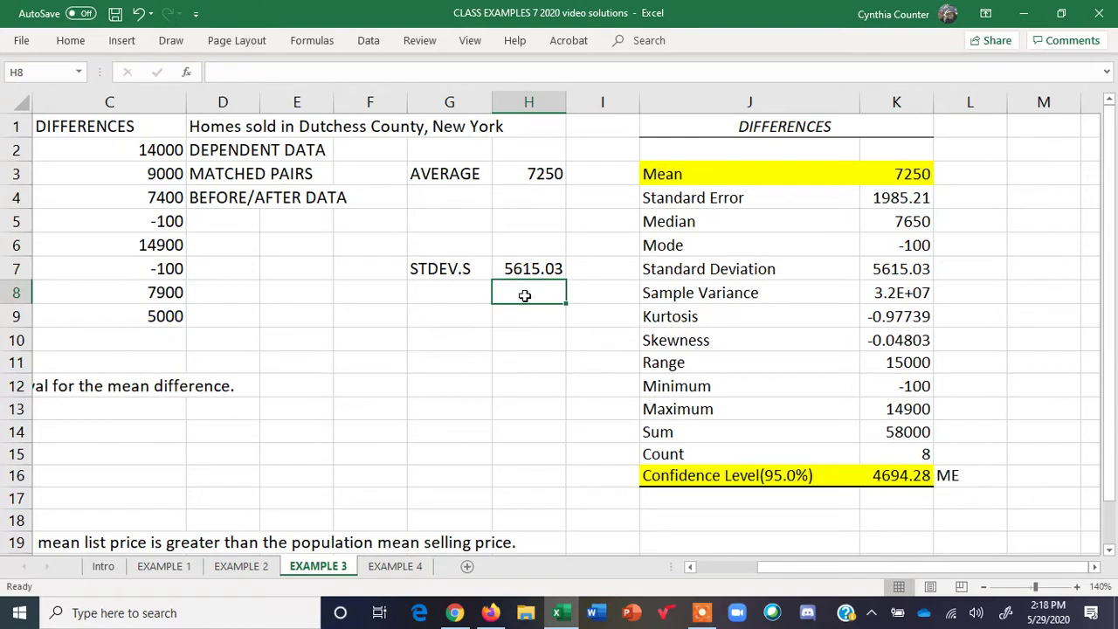
# Enter the label SE in G4 and calculate the standard error of the differences in H4 with =H7/SQRT(8).
pyautogui.click(425, 199)
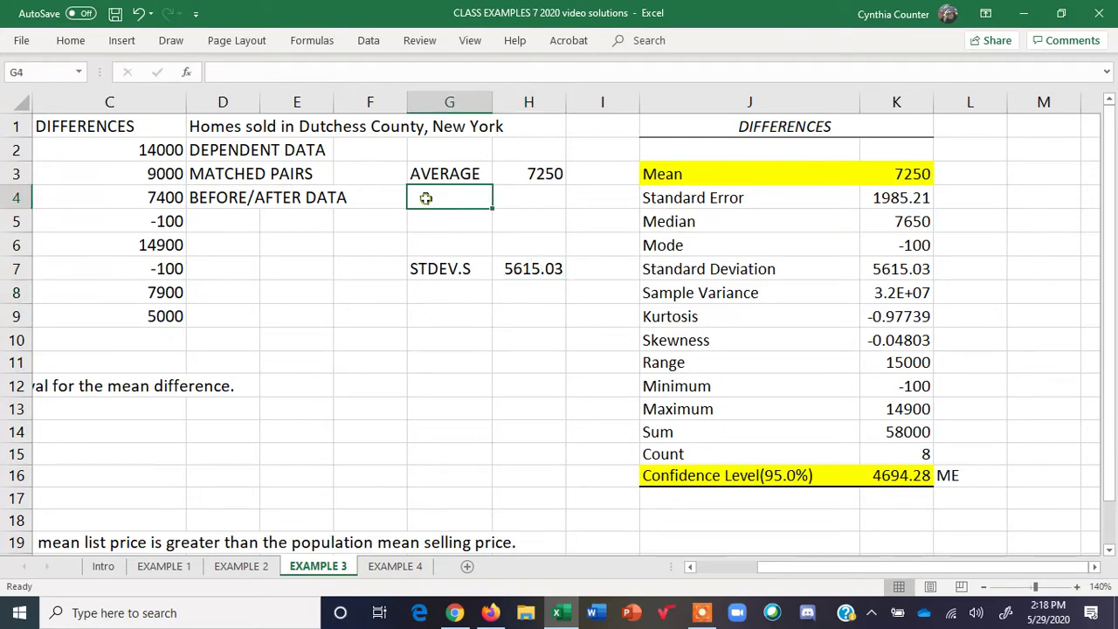
pyautogui.write('SE')
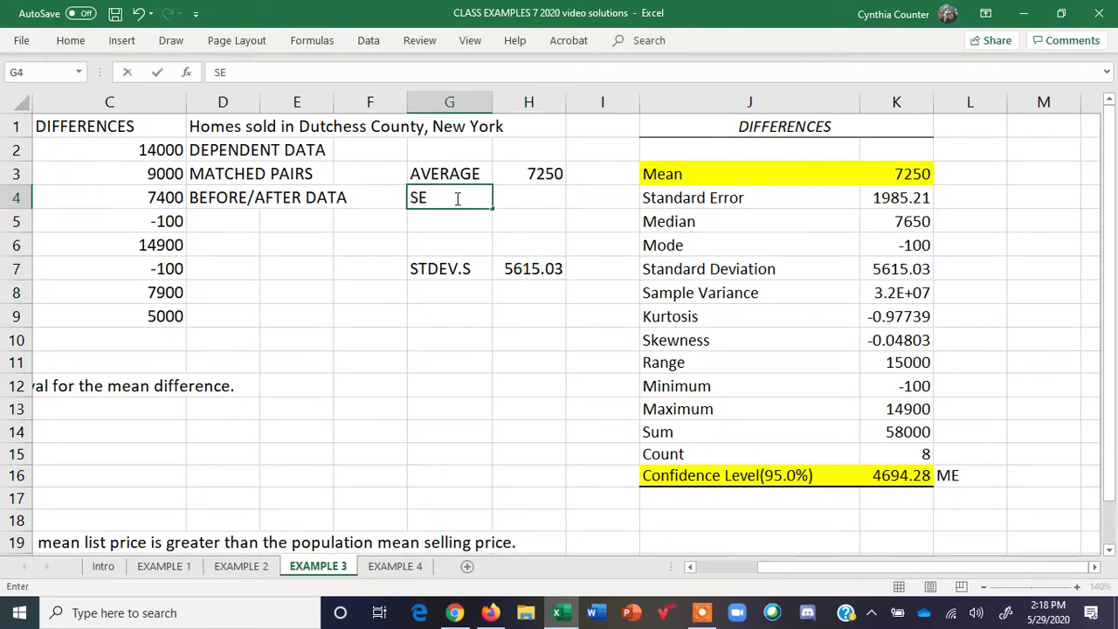
pyautogui.click(524, 192)
pyautogui.write('=')
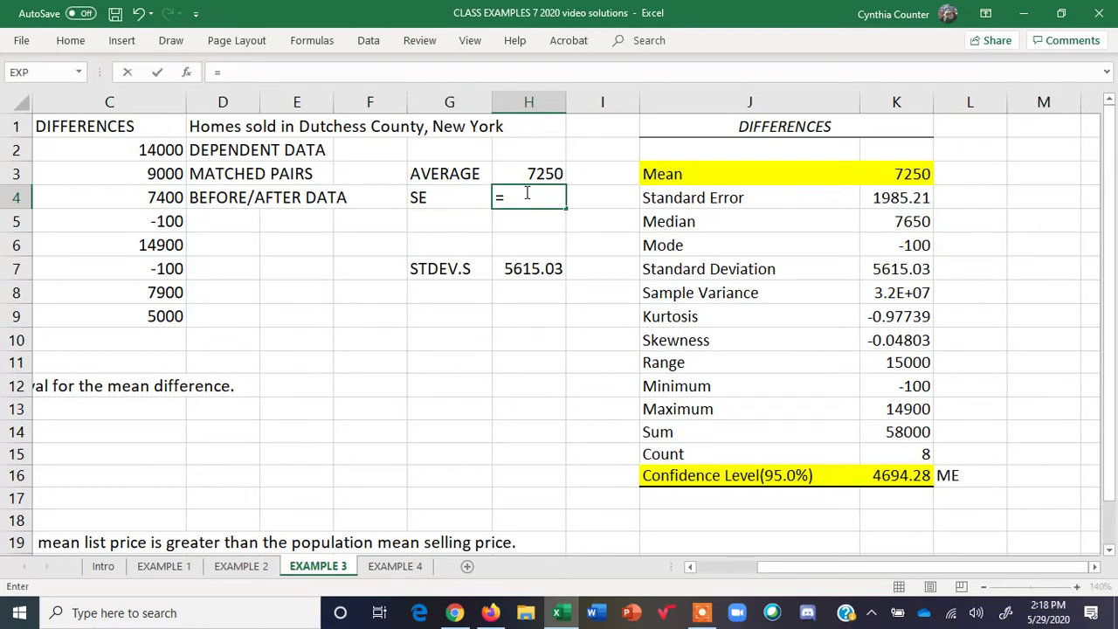
pyautogui.click(530, 270)
pyautogui.write('/S')
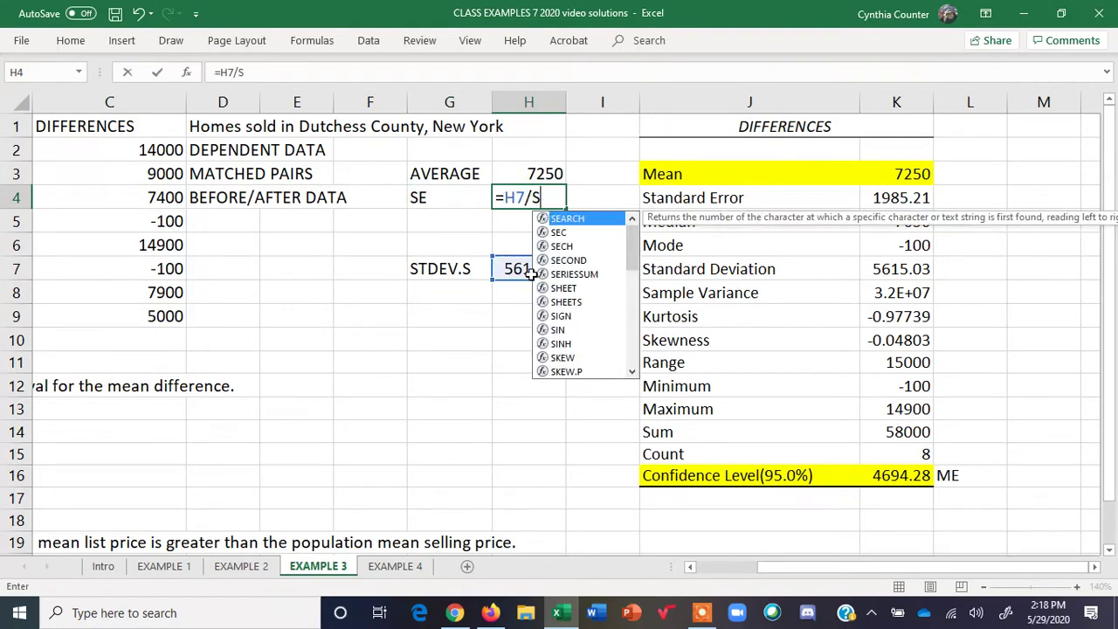
pyautogui.write('QRT(')
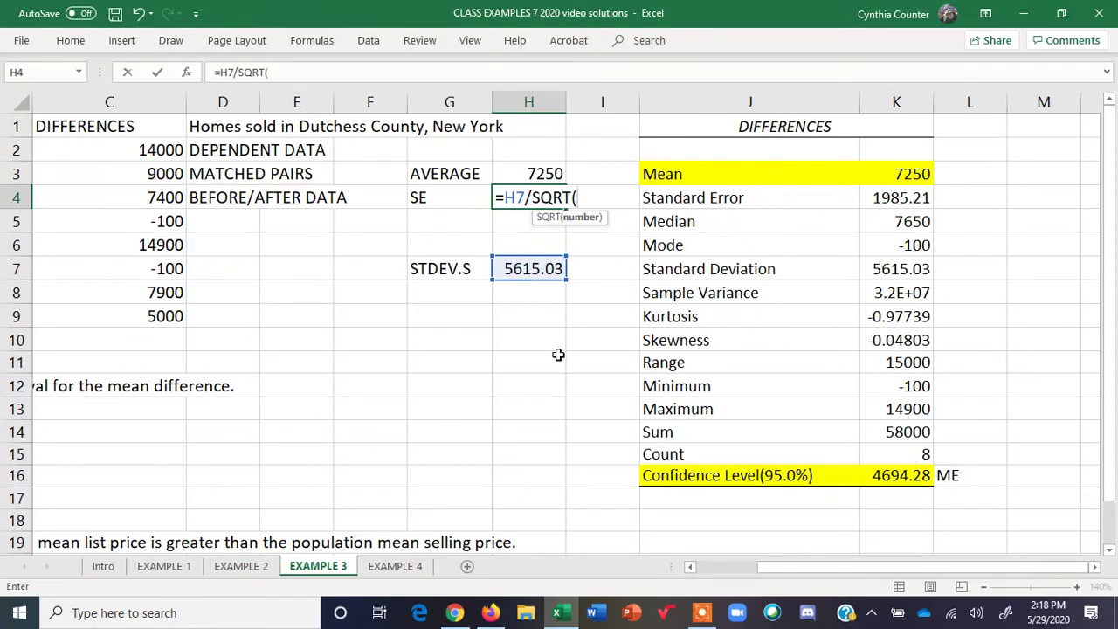
pyautogui.write('8)')
pyautogui.press('Return')
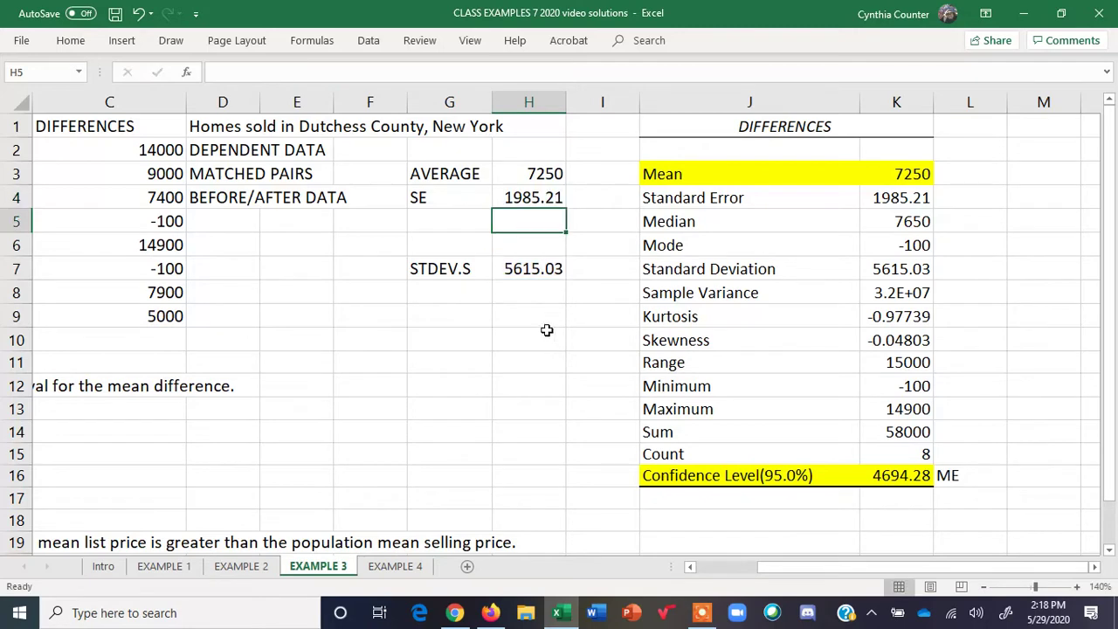
# Compare the calculated SE with the Standard Error in K4, and highlight the Standard Error row J4:K4 in yellow.
pyautogui.click(510, 192)
pyautogui.click(885, 200)
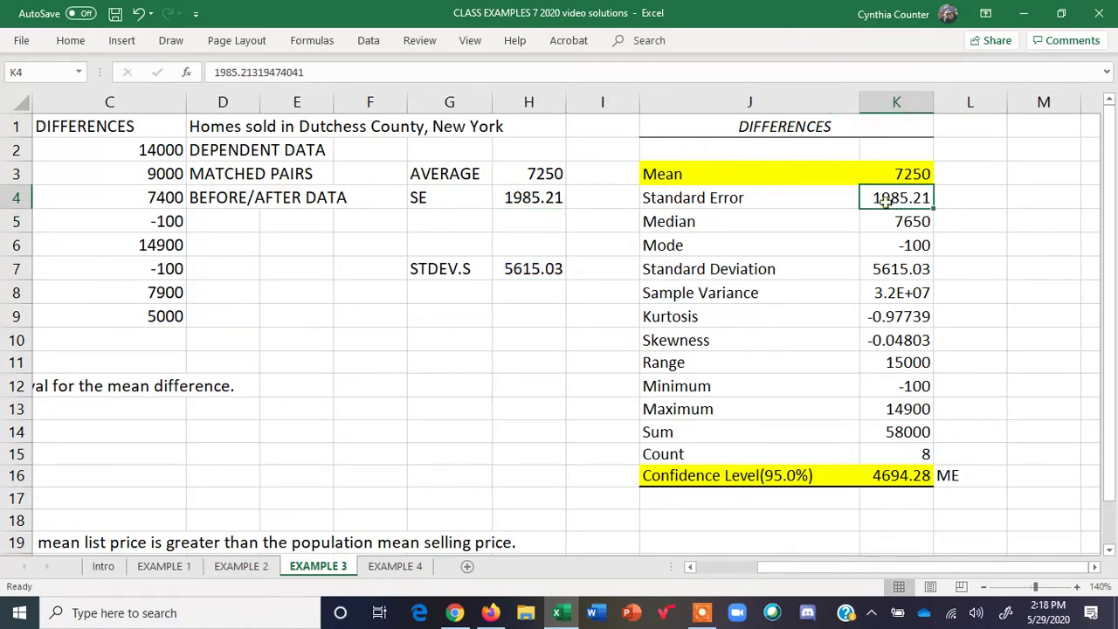
pyautogui.moveTo(654, 200); pyautogui.dragTo(891, 200)
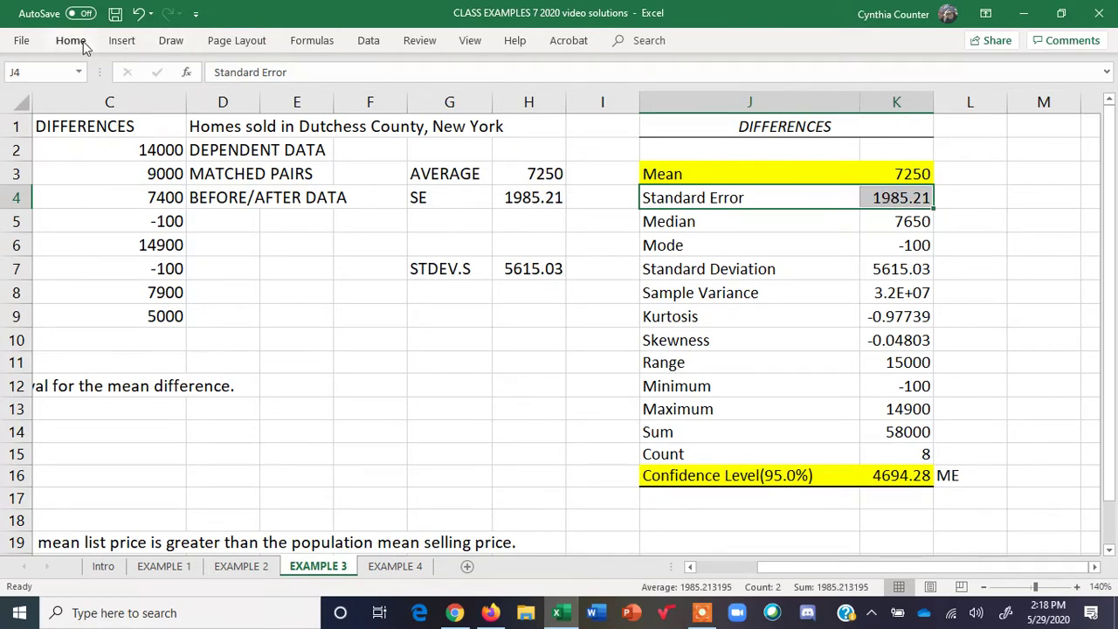
pyautogui.click(76, 43)
pyautogui.click(198, 98)
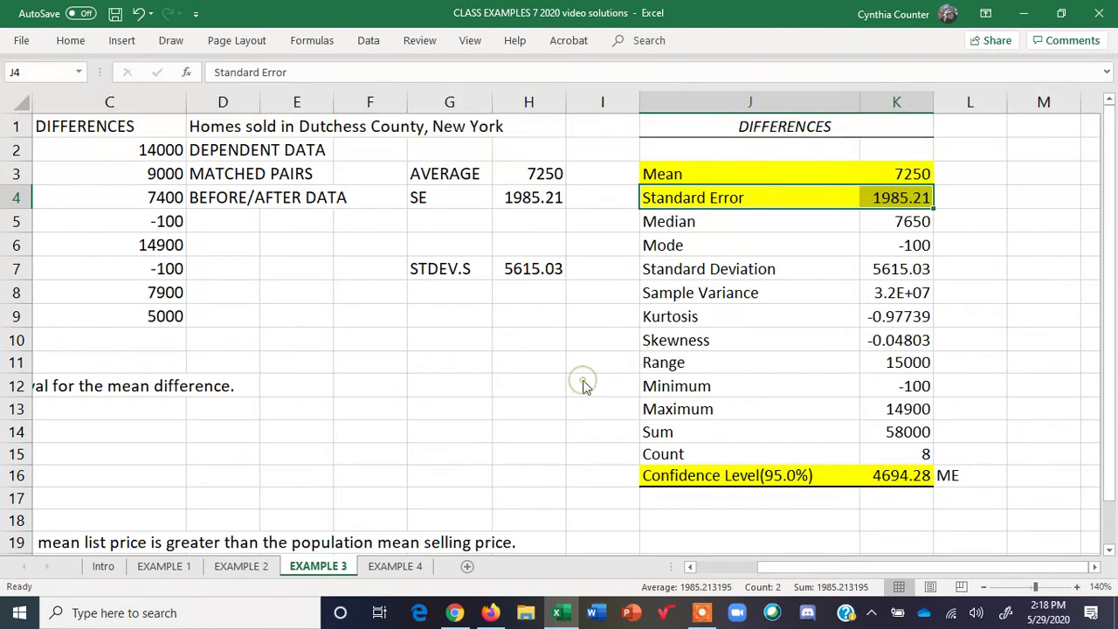
# Enter the label ME=t*SE in G16 on the Confidence Level row and the label t score in G14.
pyautogui.click(701, 476)
pyautogui.moveTo(701, 476); pyautogui.dragTo(898, 477)
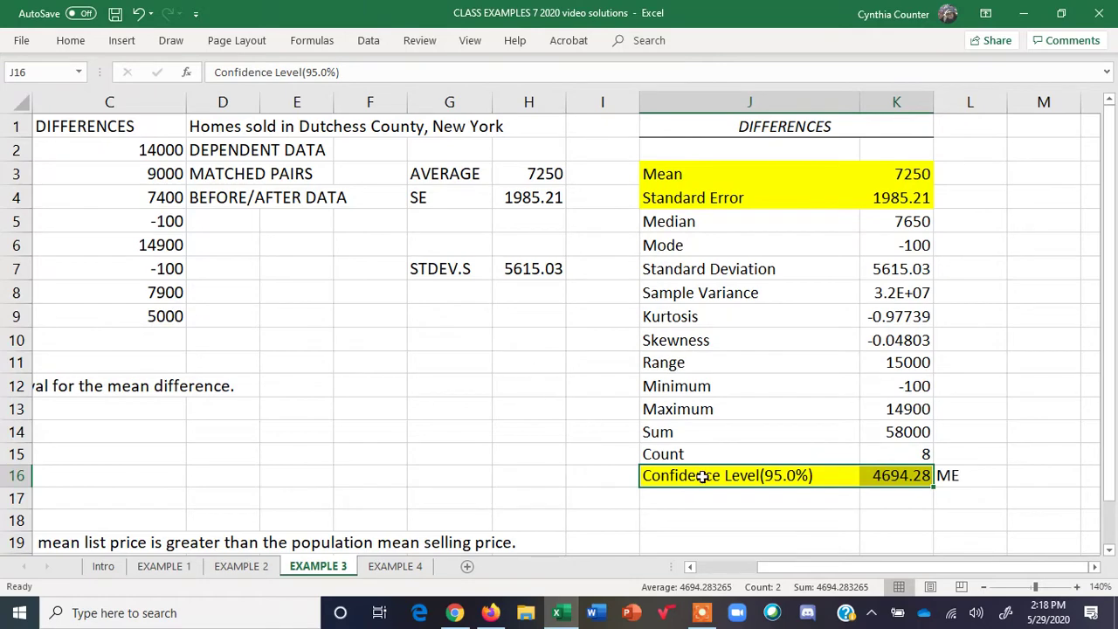
pyautogui.click(445, 476)
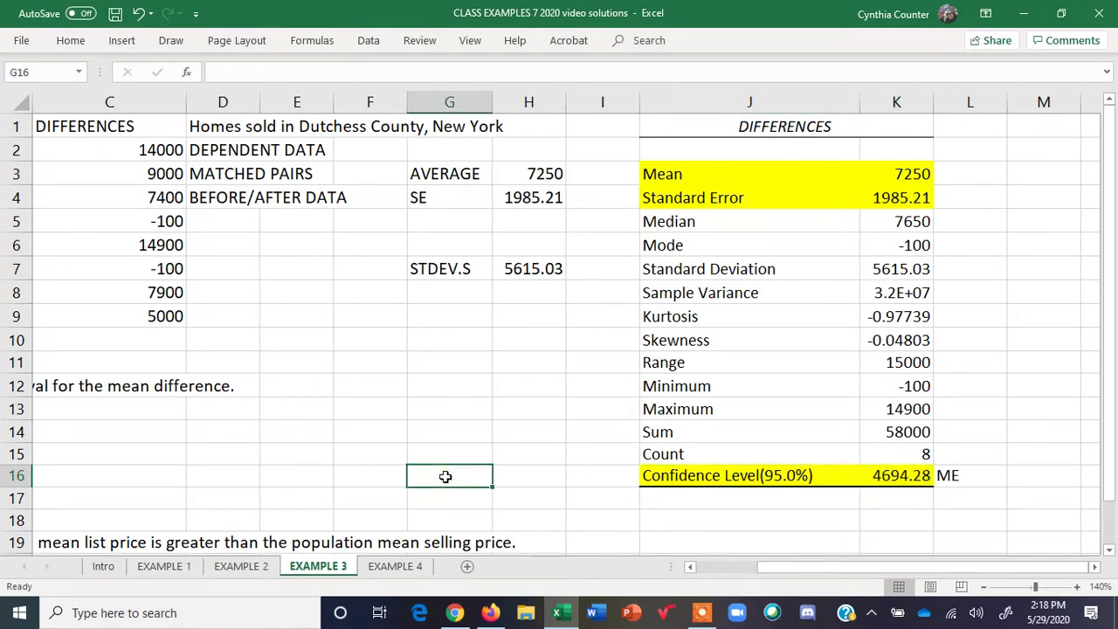
pyautogui.write('ME=t*SE')
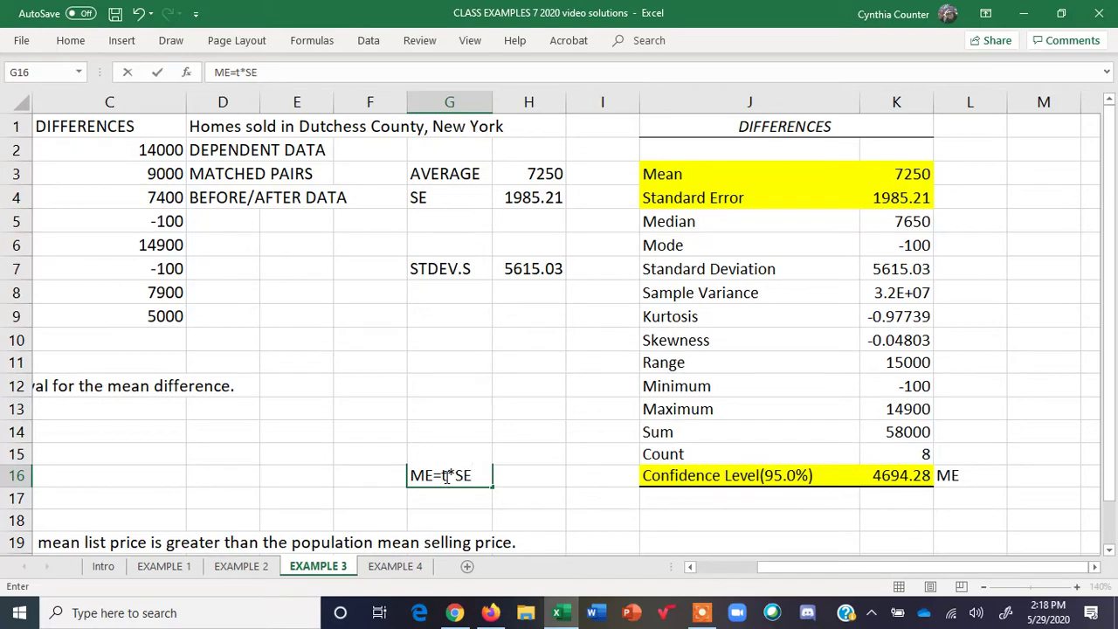
pyautogui.click(445, 431)
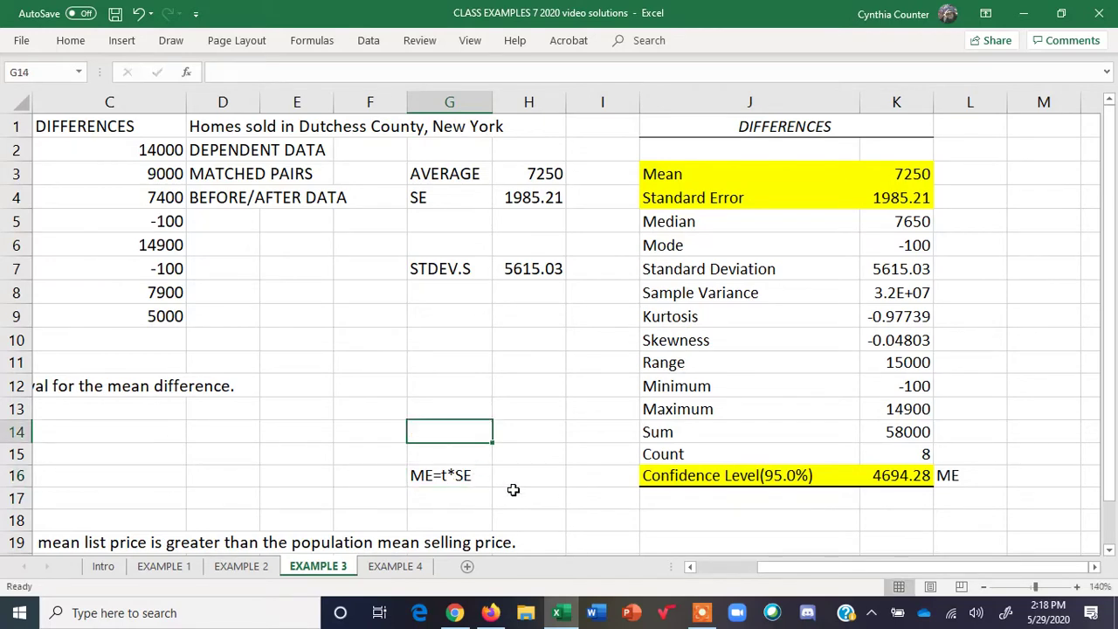
pyautogui.write('t')
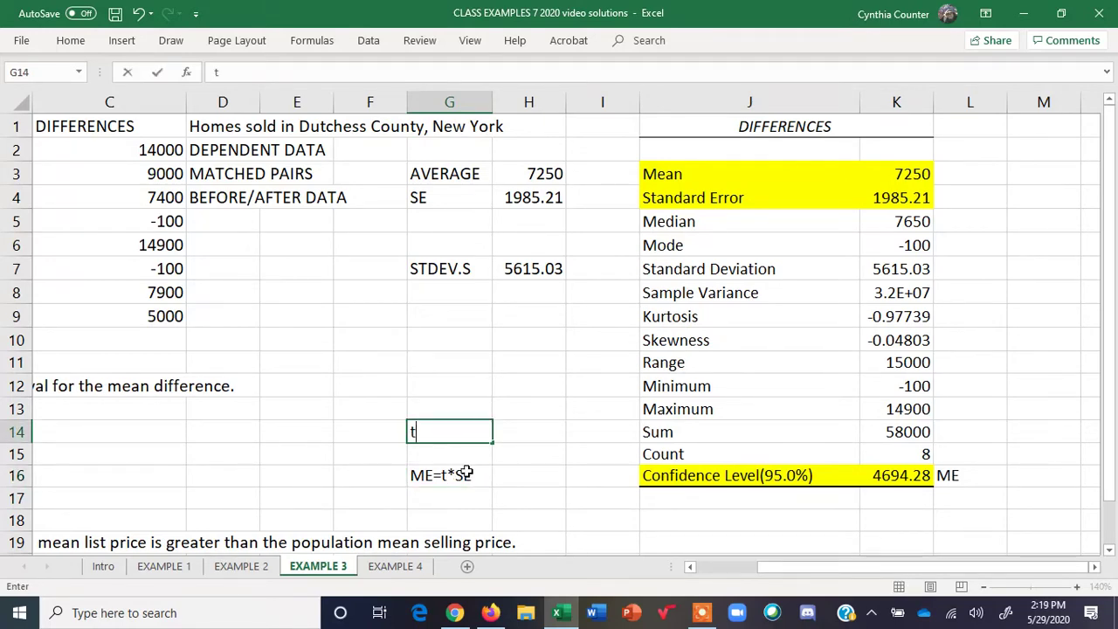
pyautogui.write(' score')
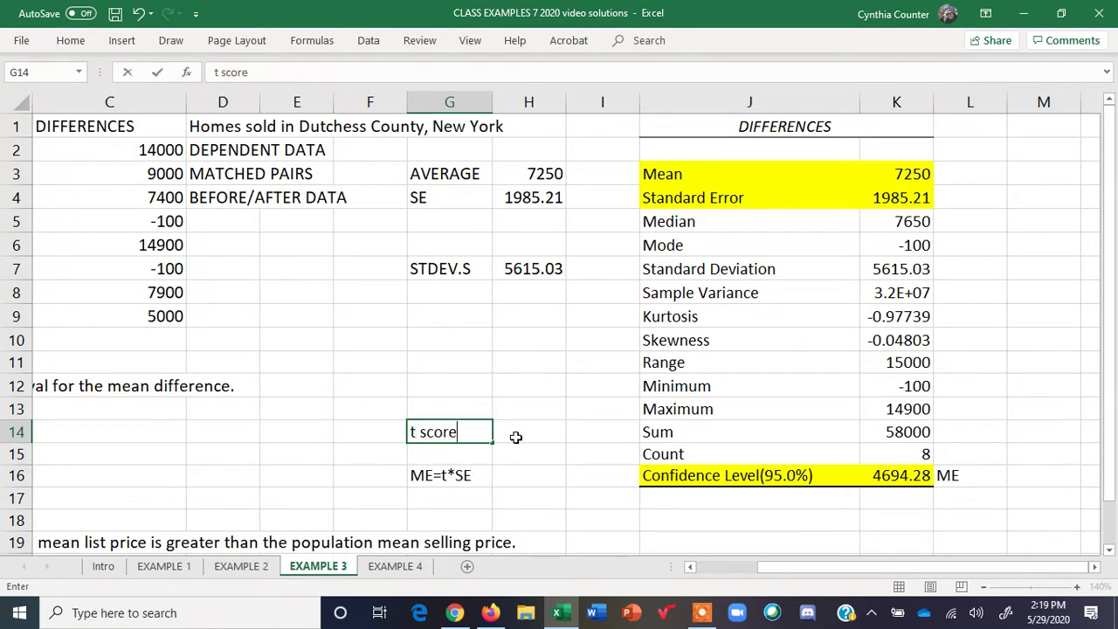
# Widen column H to fit its values and calculate the critical t score in H14 with =T.INV.2T(5%,7).
pyautogui.click(513, 437)
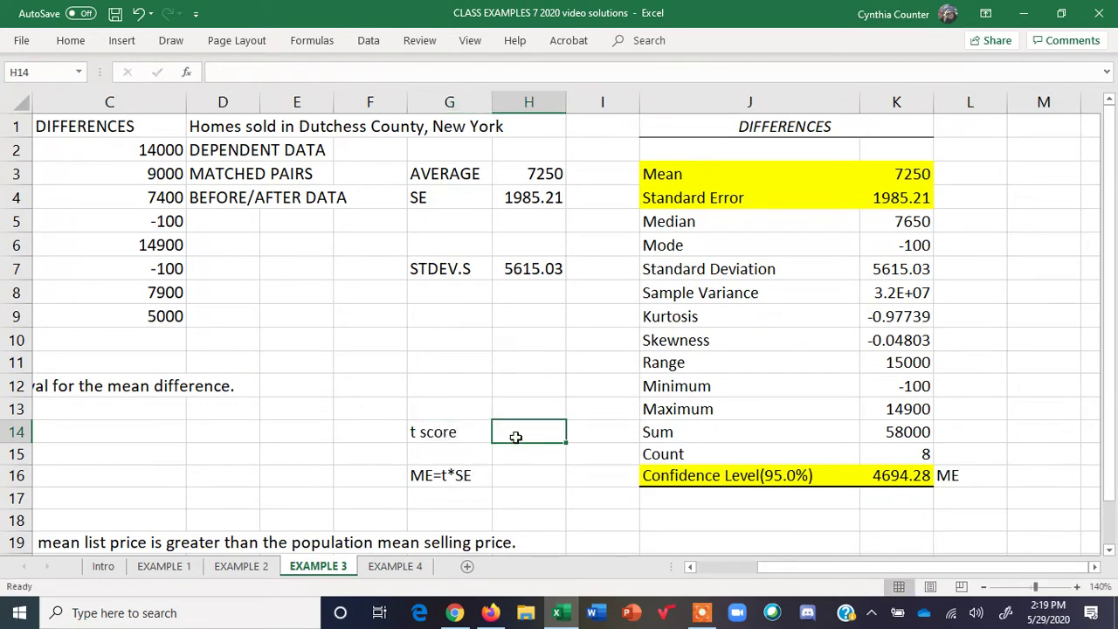
pyautogui.doubleClick(567, 102)
pyautogui.write('=t')
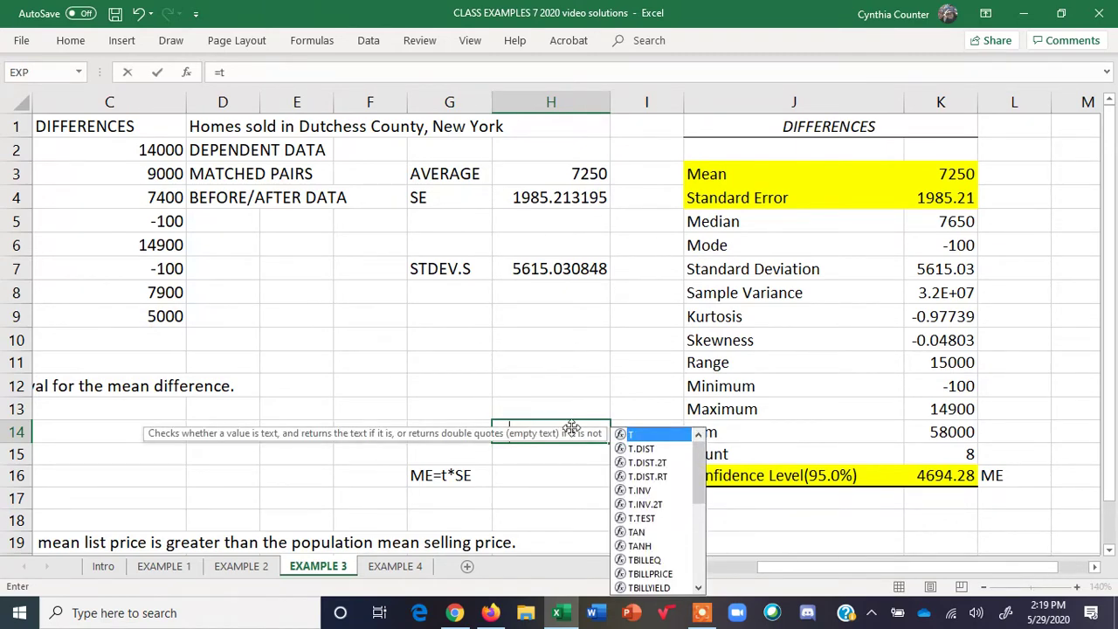
pyautogui.click(662, 511)
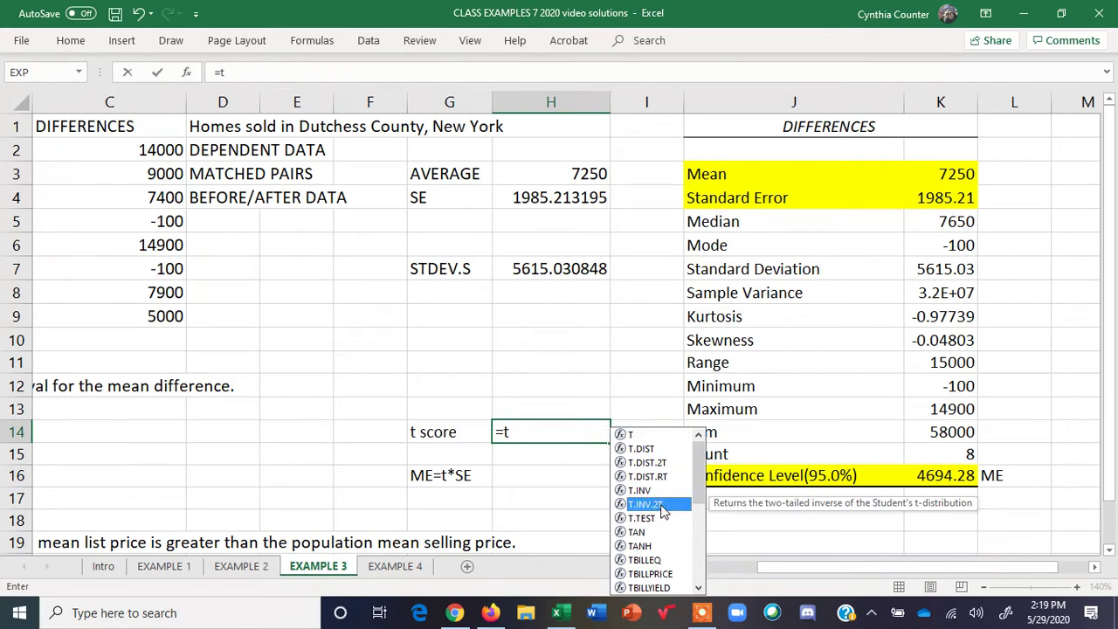
pyautogui.doubleClick(663, 504)
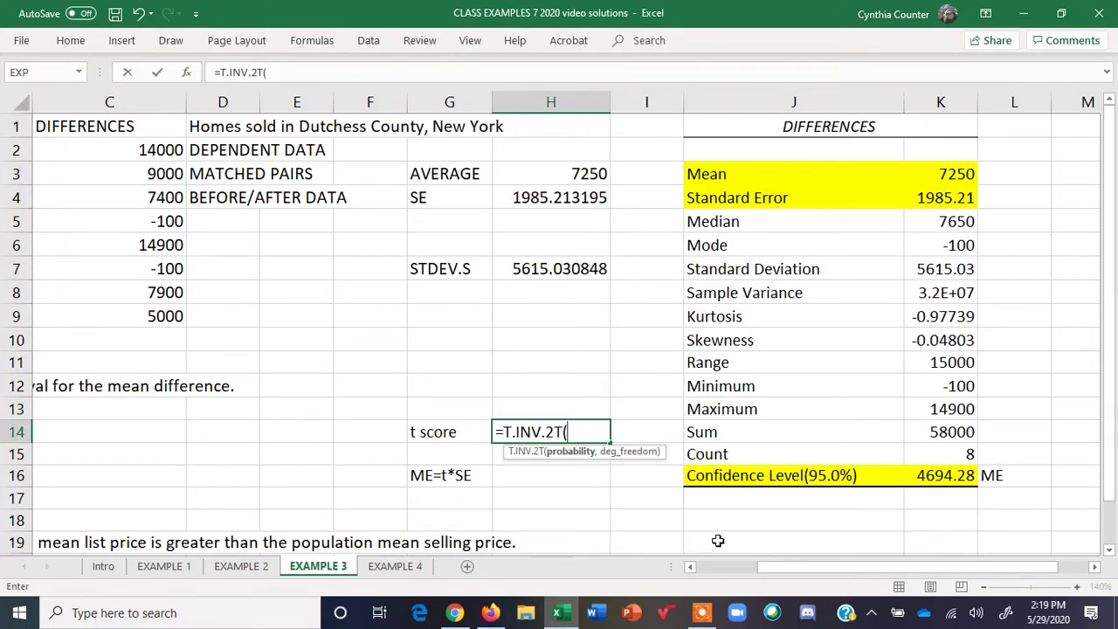
pyautogui.write('5%')
pyautogui.write(',')
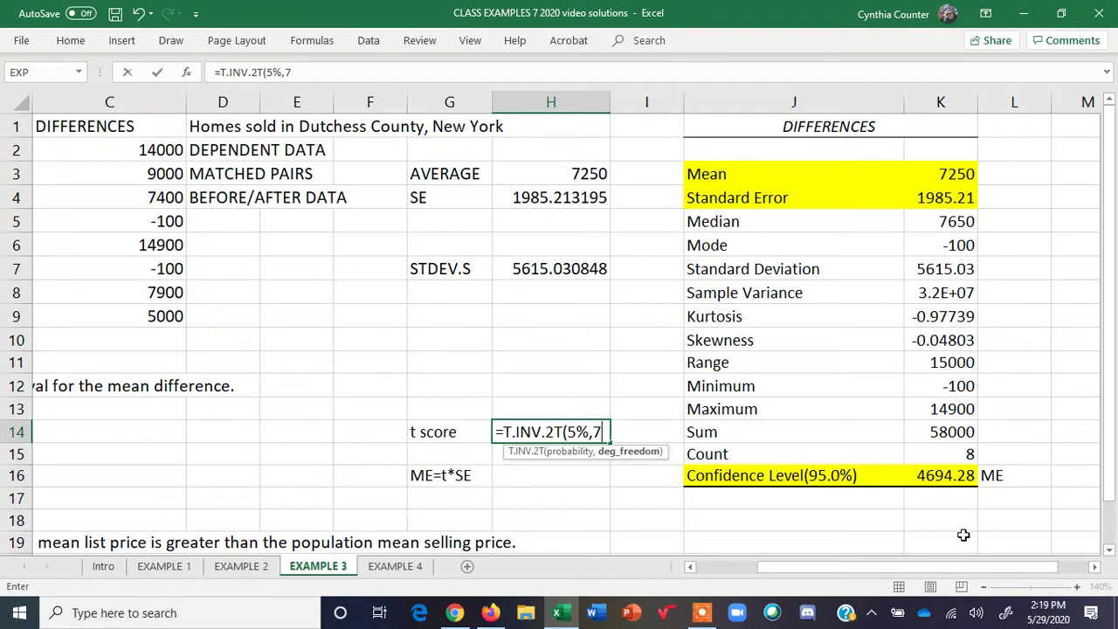
pyautogui.write('7)')
pyautogui.press('Return')
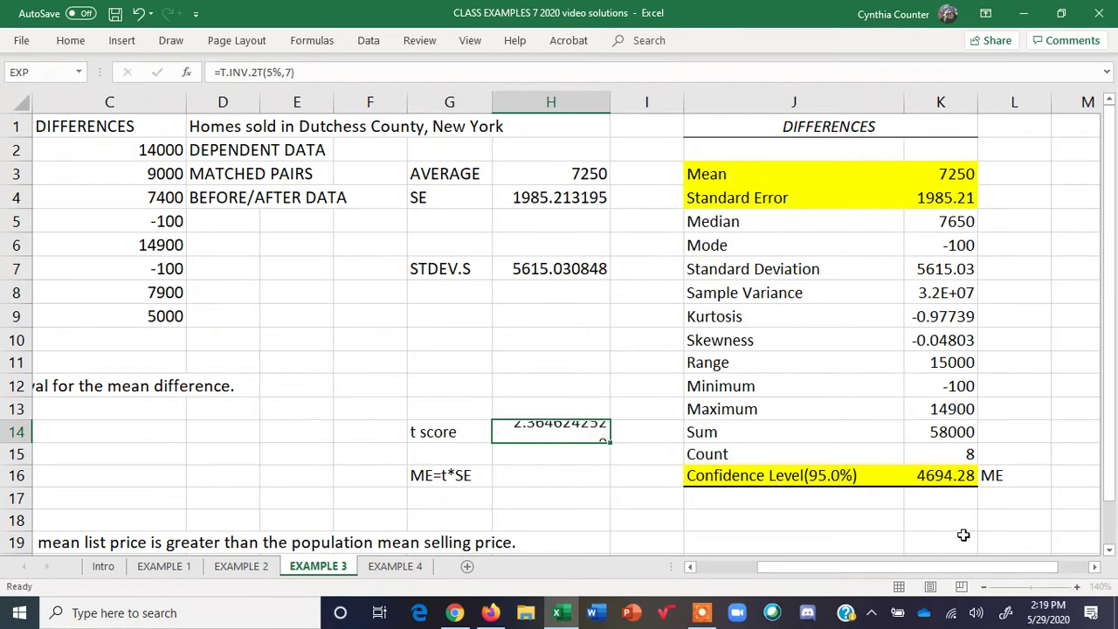
pyautogui.hscroll(15, 880, 492)
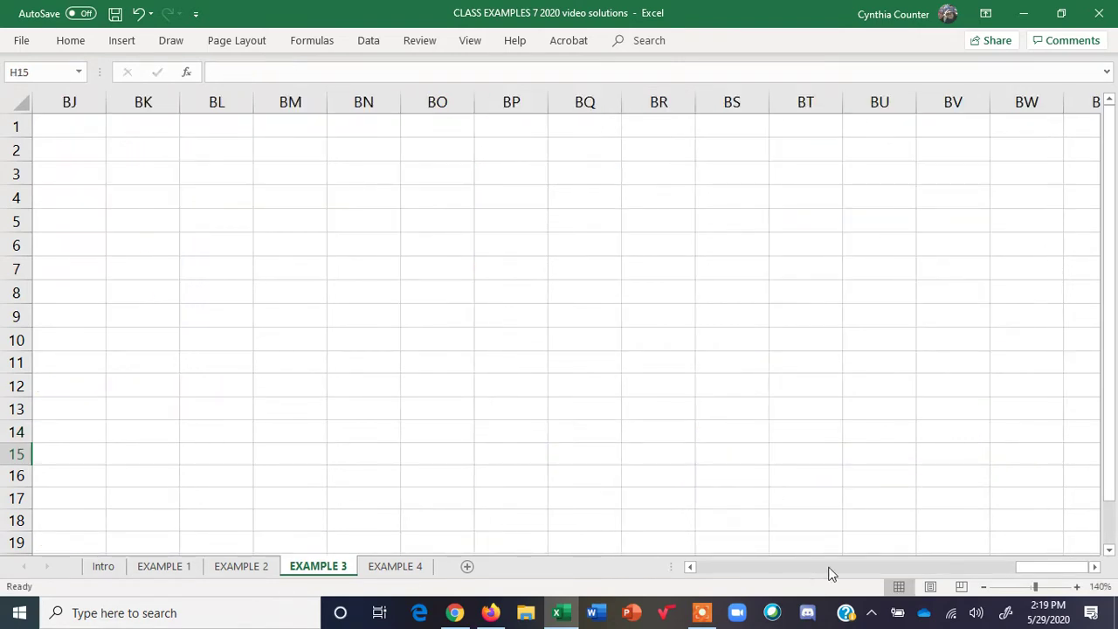
pyautogui.moveTo(1052, 572); pyautogui.dragTo(699, 577)
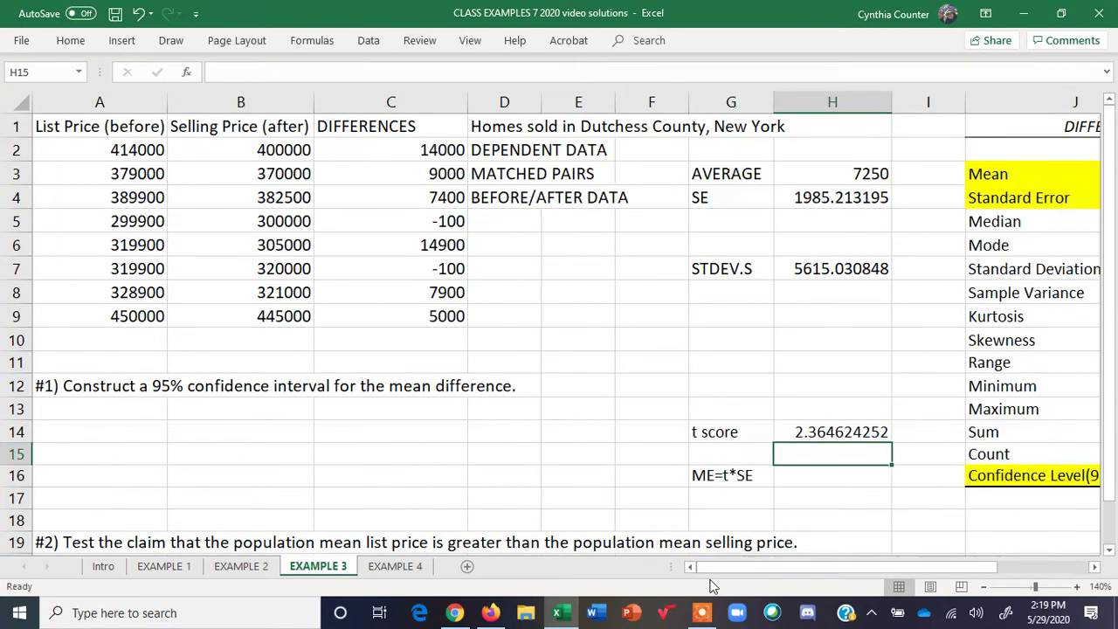
pyautogui.click(825, 431)
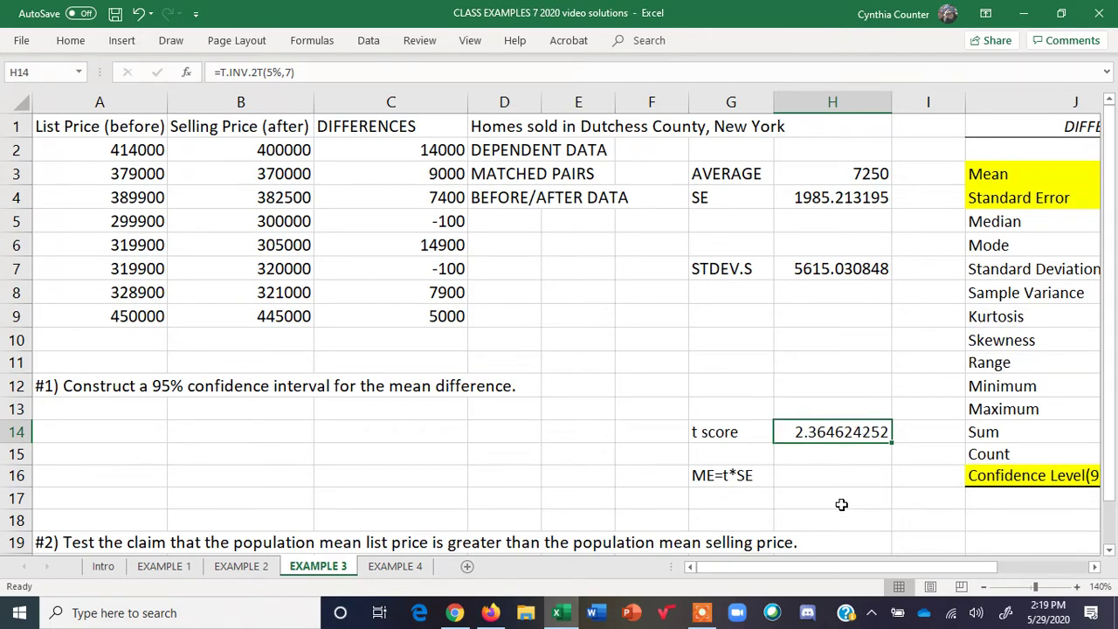
# Calculate the margin of error in H16 by multiplying the t score by the standard error with =H14*H4.
pyautogui.click(808, 478)
pyautogui.write('=')
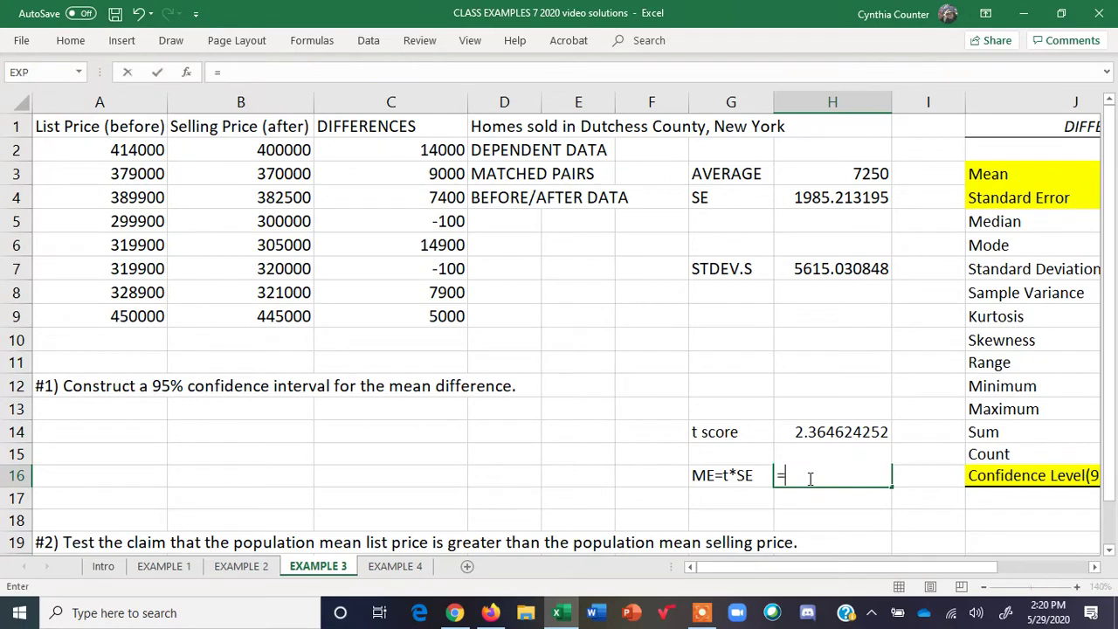
pyautogui.click(1094, 565)
pyautogui.click(1094, 566)
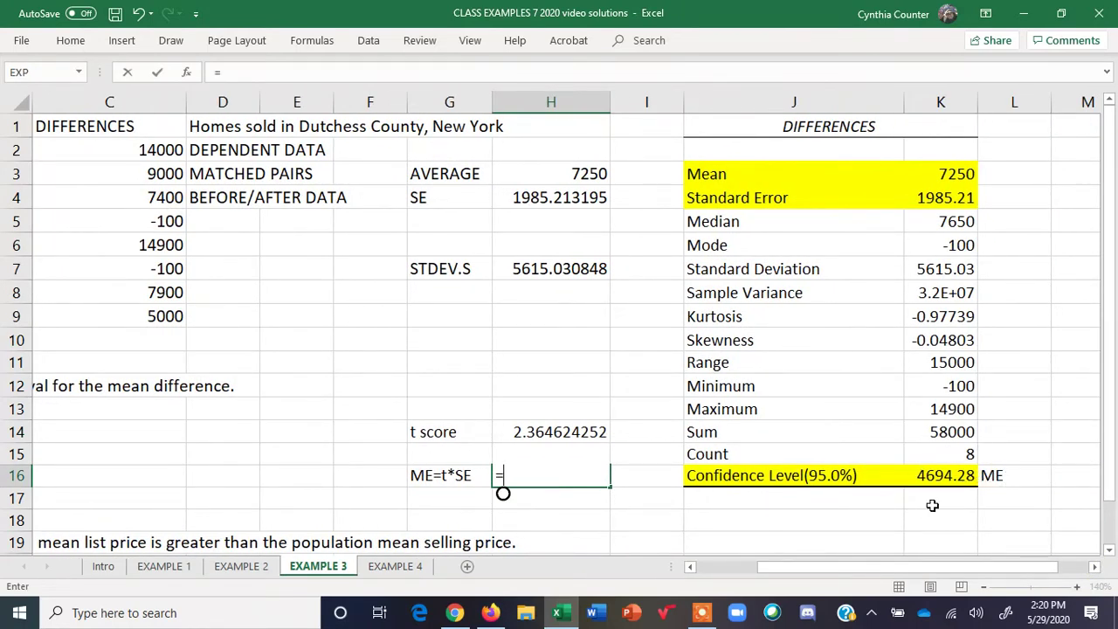
pyautogui.click(550, 431)
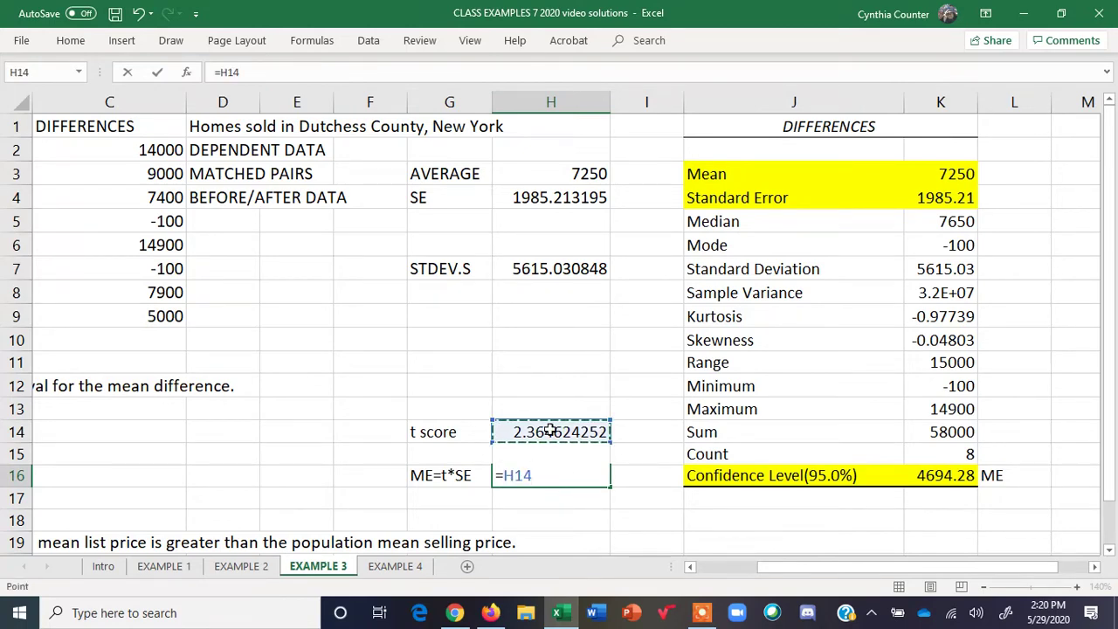
pyautogui.write('*')
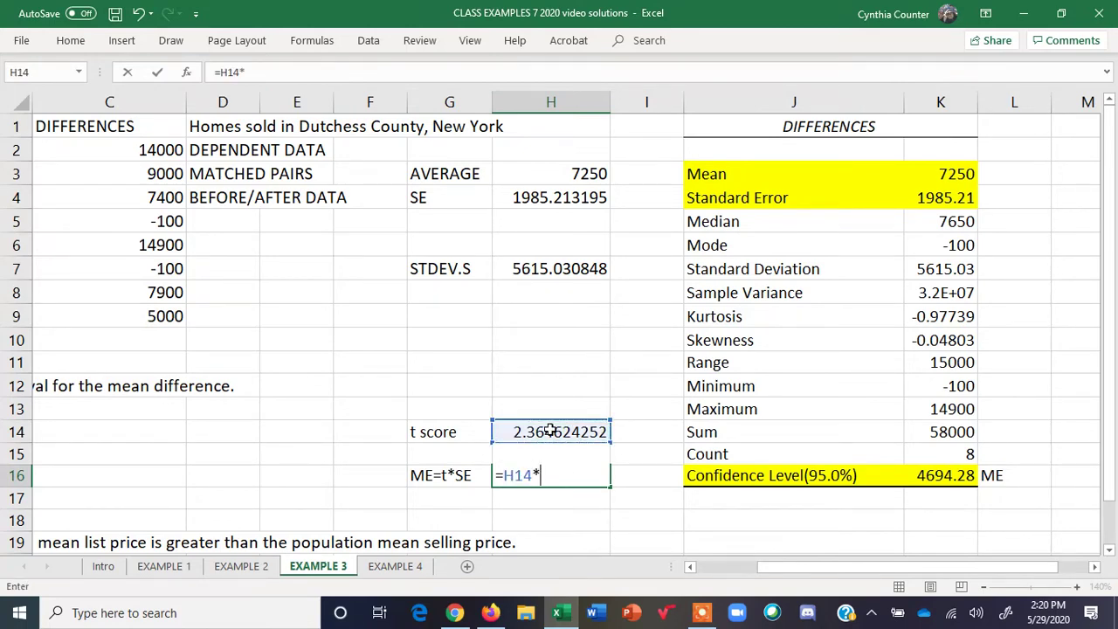
pyautogui.click(555, 199)
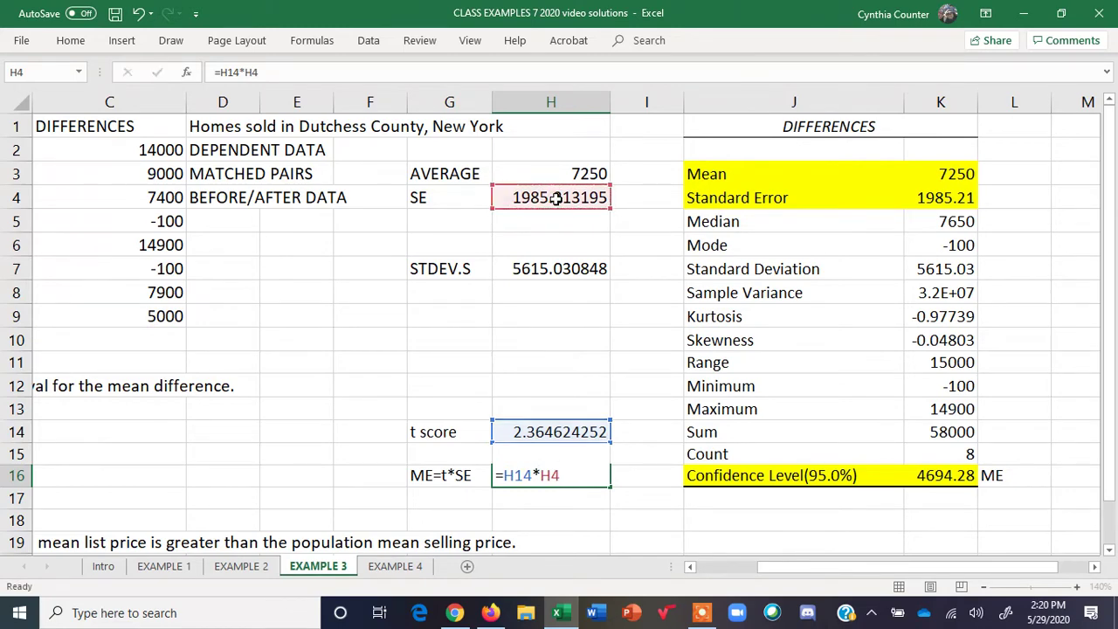
pyautogui.press('Return')
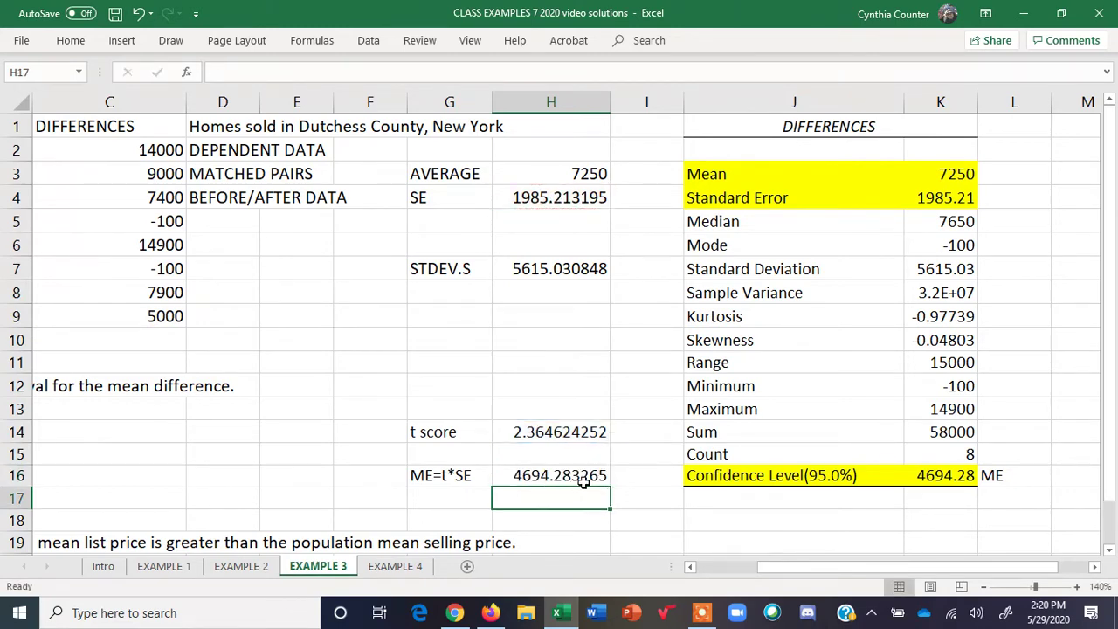
# Enter the labels left endpoint in A13 and right endpoint in A14 under the confidence interval question.
pyautogui.moveTo(882, 566)
pyautogui.mouseDown()
pyautogui.moveTo(909, 566)
pyautogui.moveTo(861, 566)
pyautogui.mouseUp()
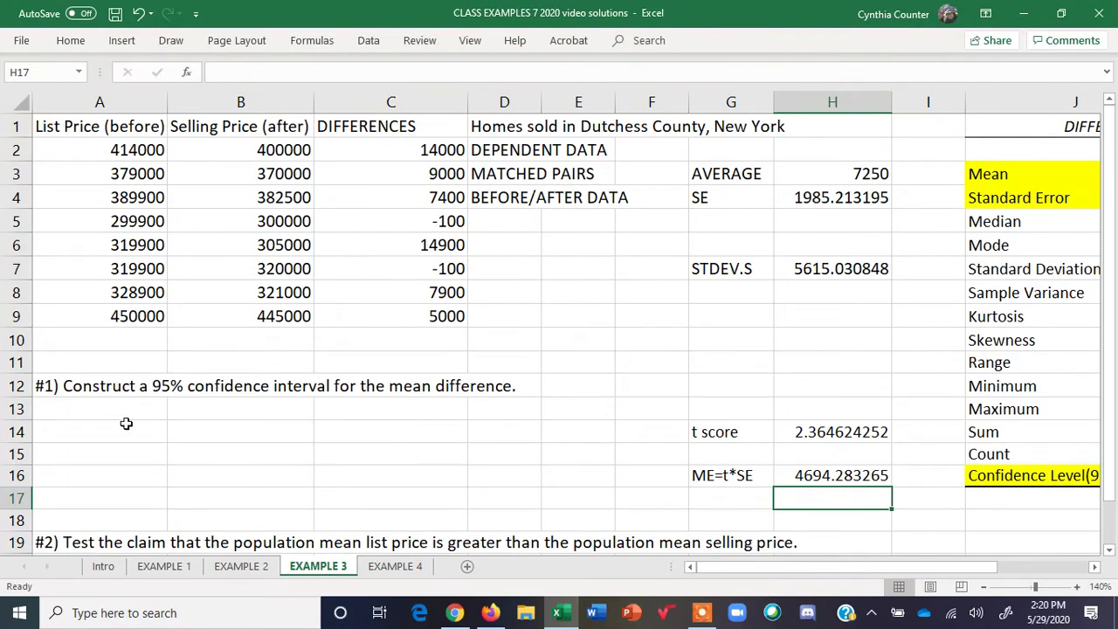
pyautogui.click(96, 405)
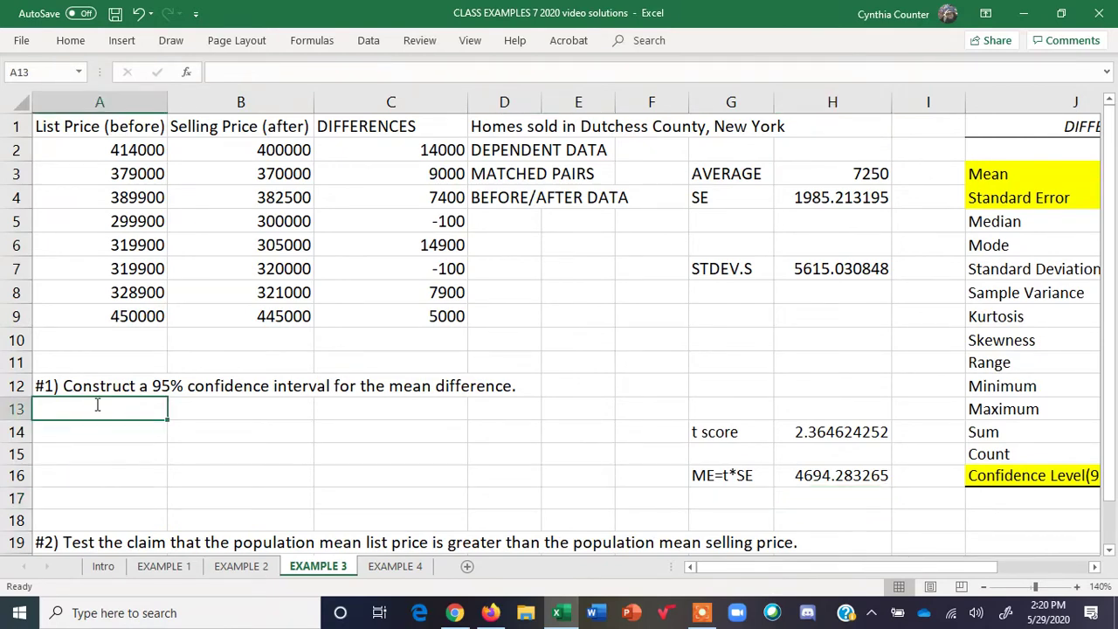
pyautogui.write('left en')
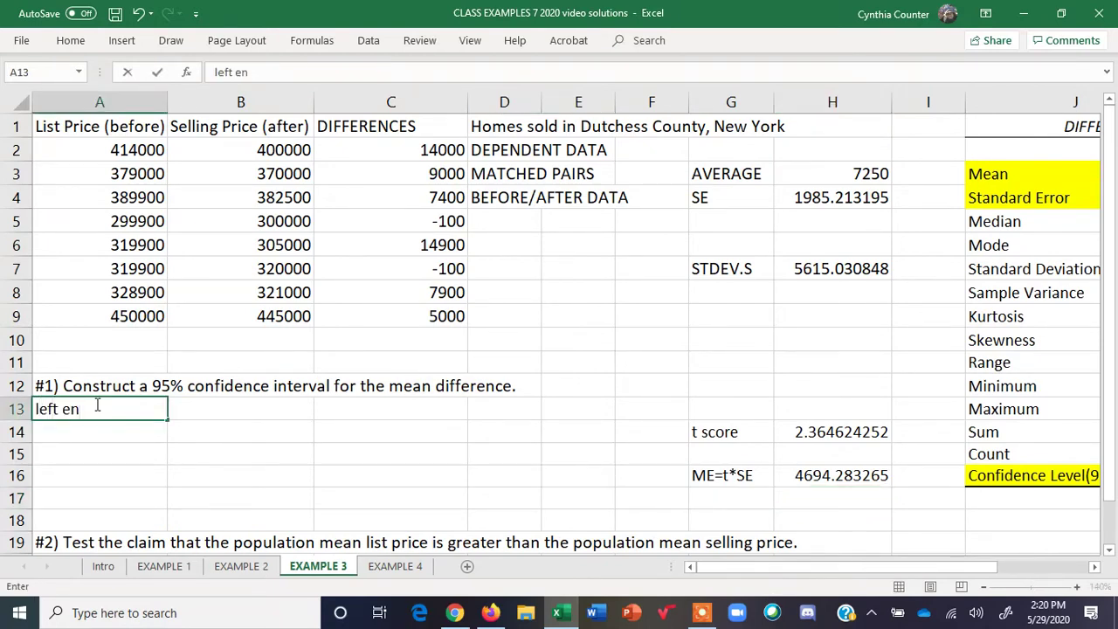
pyautogui.write('dpoint')
pyautogui.press('Return')
pyautogui.write('ri')
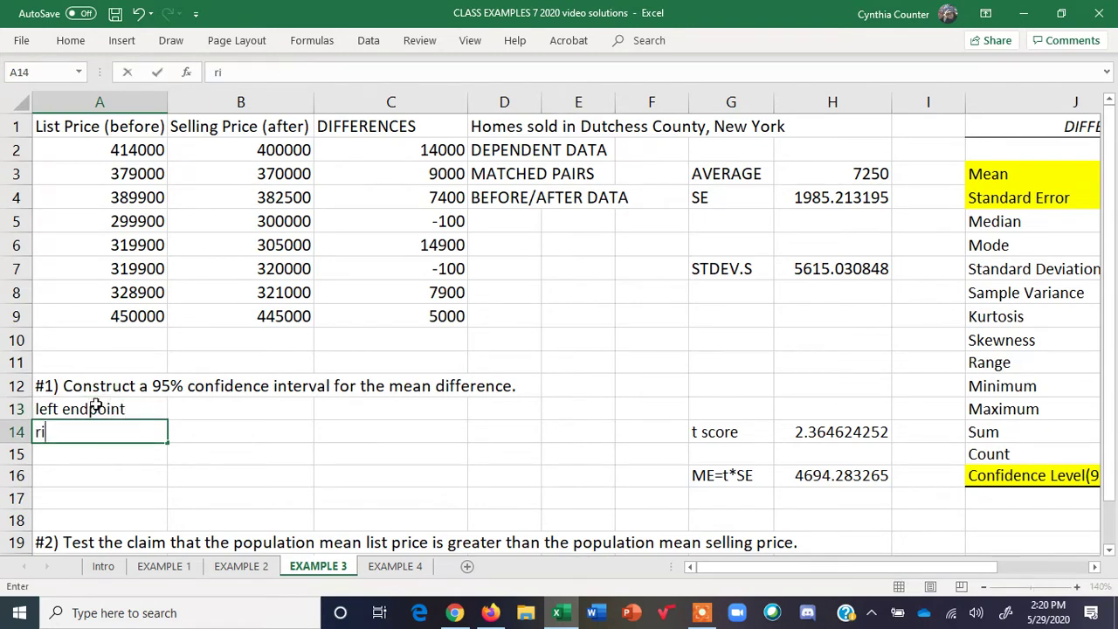
pyautogui.write('ght endpo')
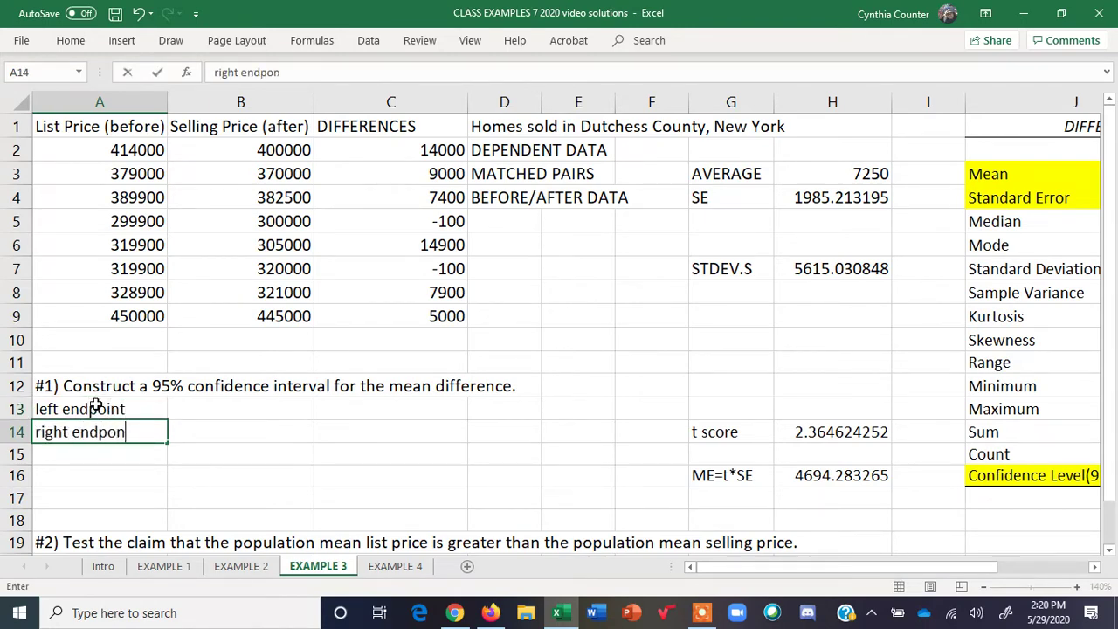
pyautogui.write('int')
pyautogui.press('Return')
# Calculate the left endpoint in B13 by subtracting the margin of error from the mean with =K3-K16.
pyautogui.click(195, 411)
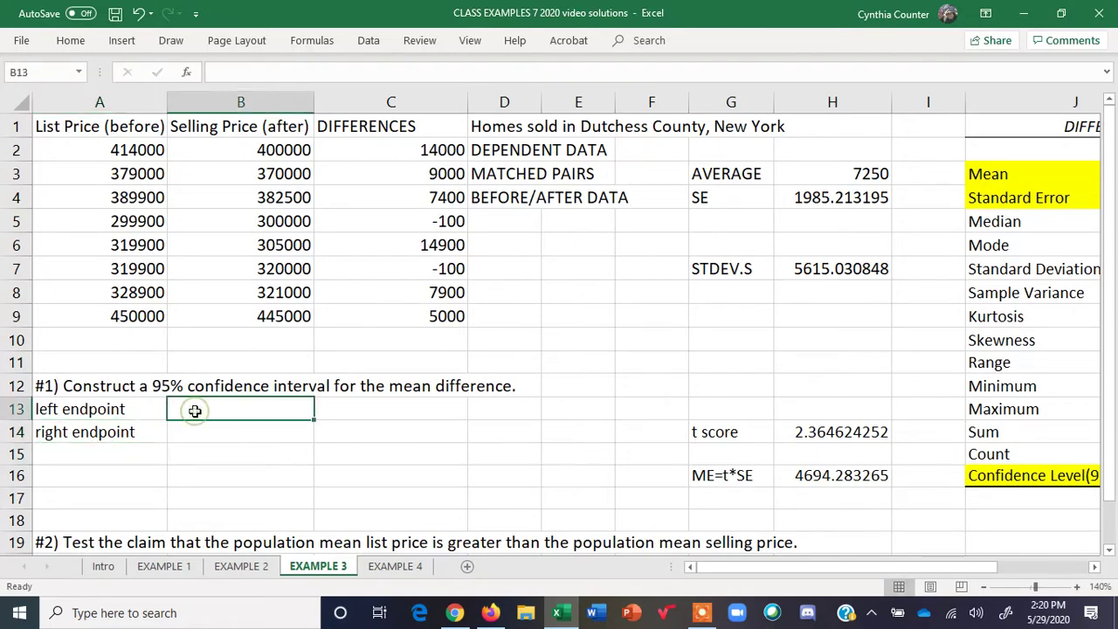
pyautogui.write('=')
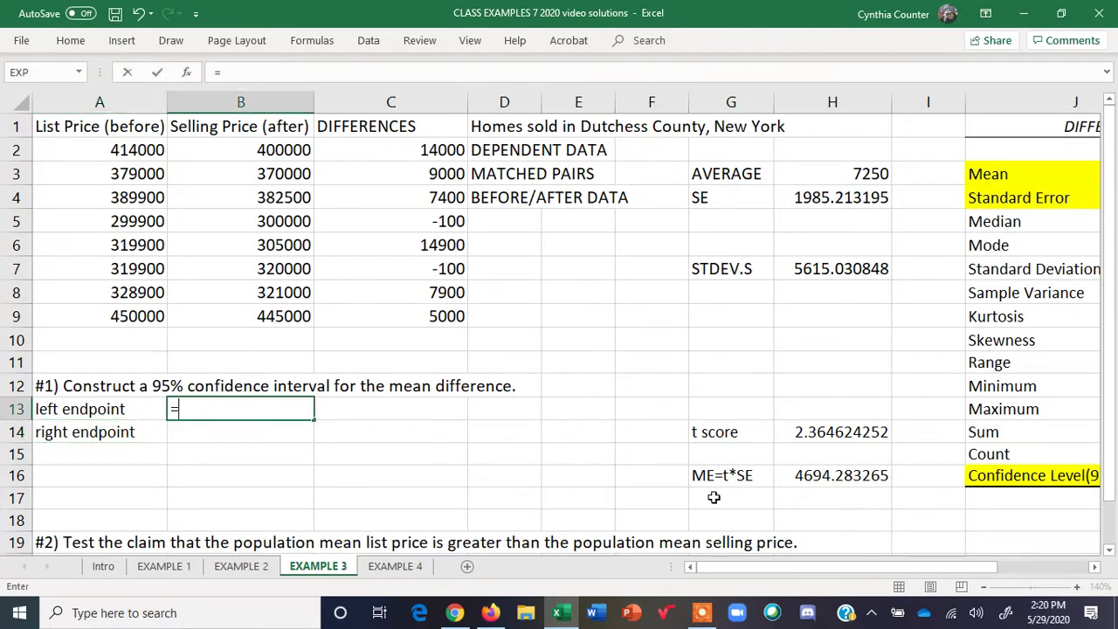
pyautogui.click(1096, 567)
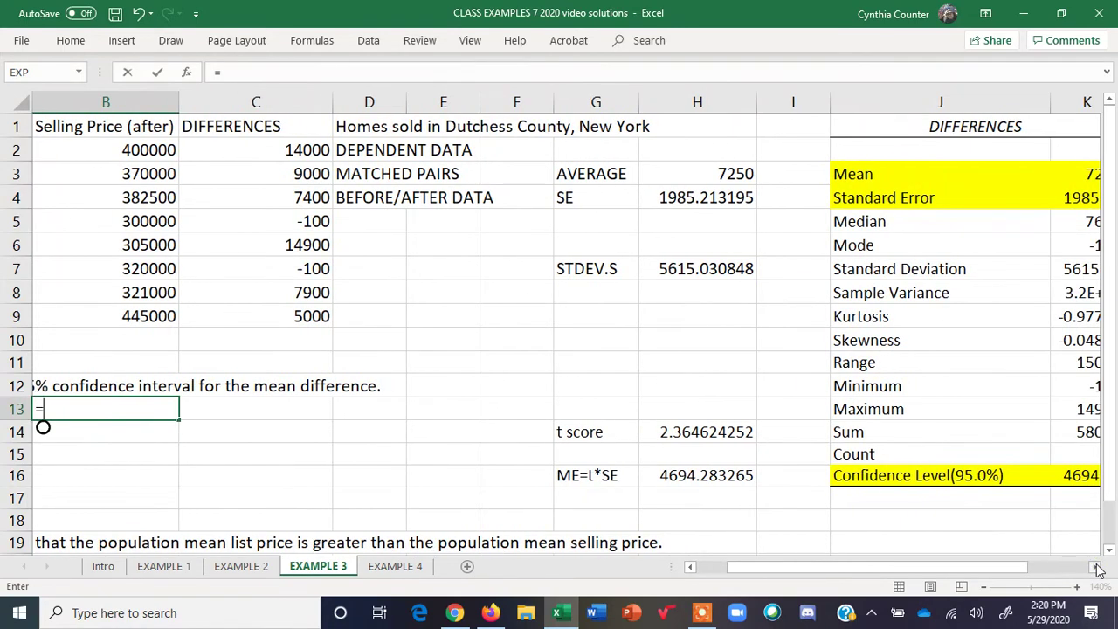
pyautogui.click(1097, 566)
pyautogui.click(962, 173)
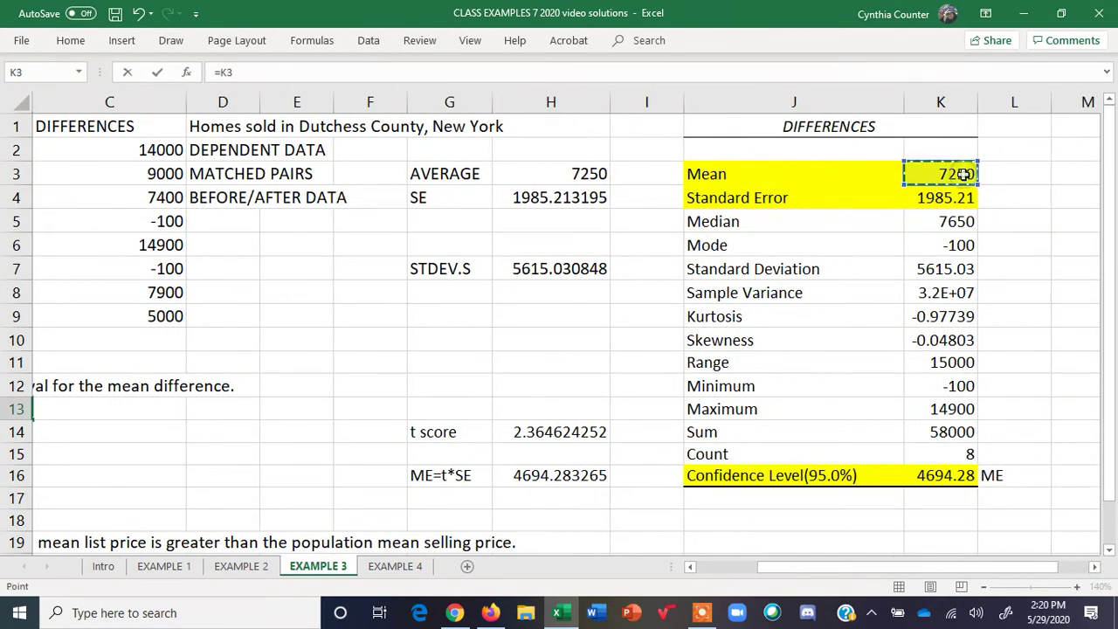
pyautogui.write('-')
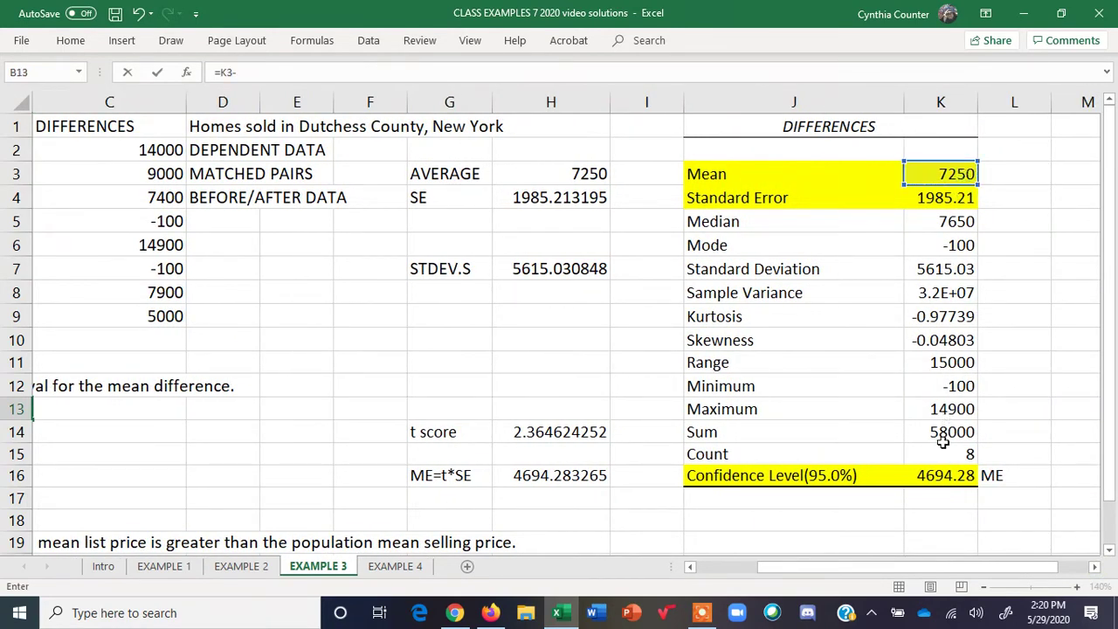
pyautogui.click(943, 475)
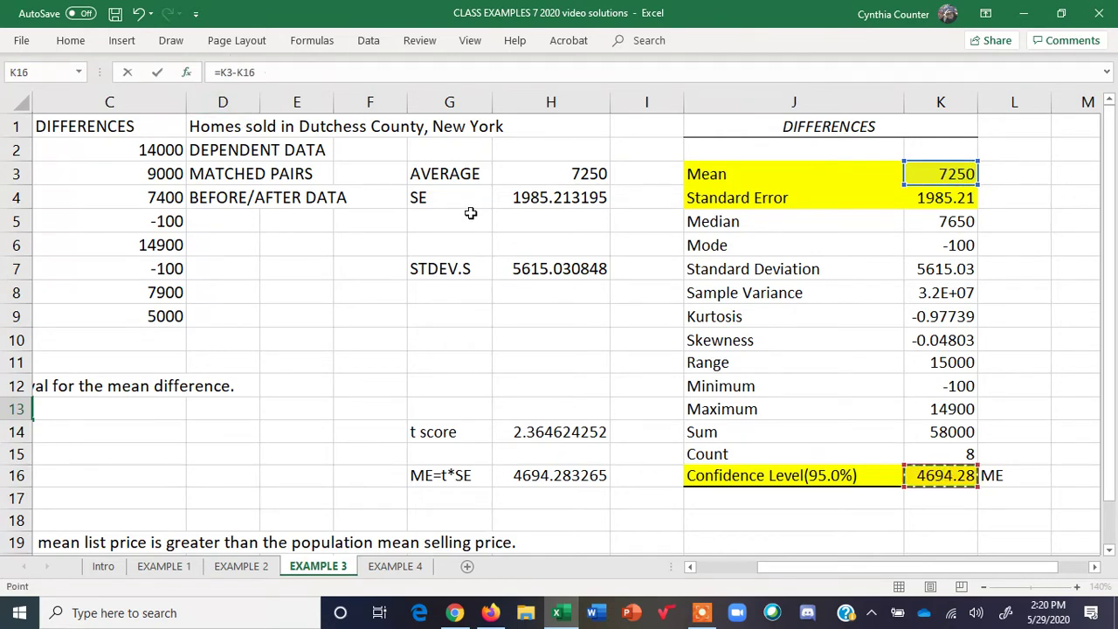
pyautogui.press('Return')
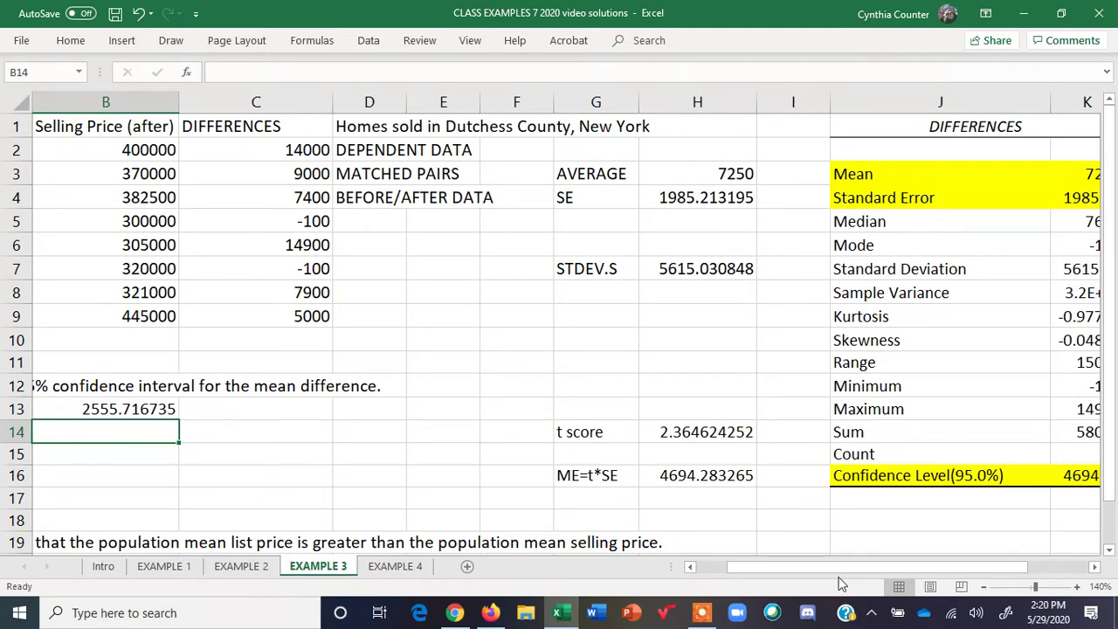
# Calculate the right endpoint in B14 by adding the margin of error to the mean with =K3+K16.
pyautogui.moveTo(834, 572); pyautogui.dragTo(731, 574)
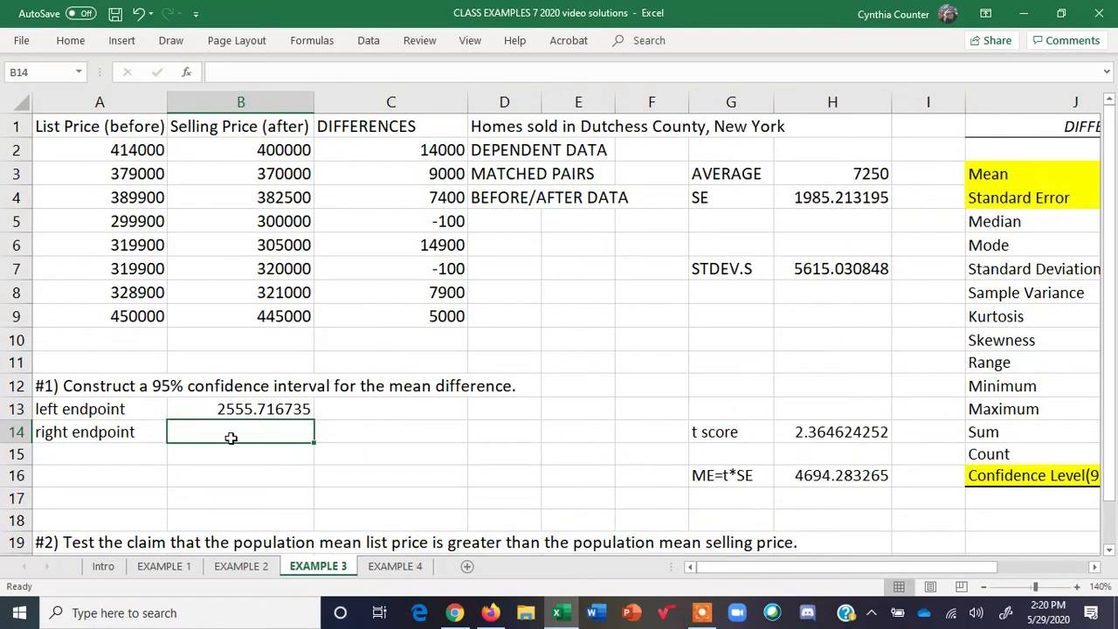
pyautogui.write('=')
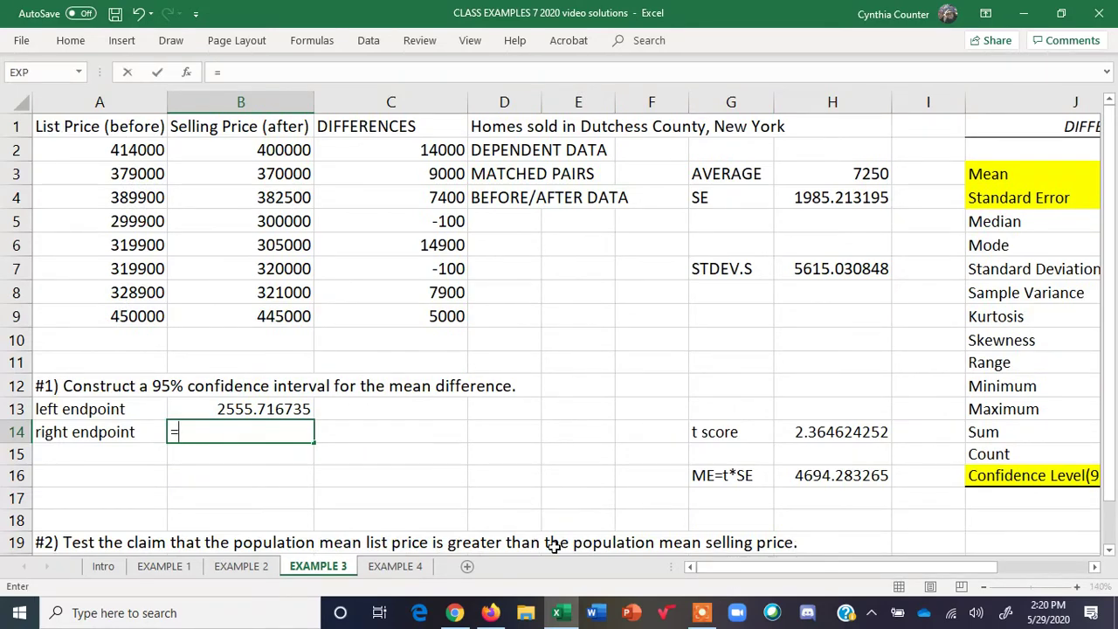
pyautogui.moveTo(971, 573); pyautogui.dragTo(1030, 567)
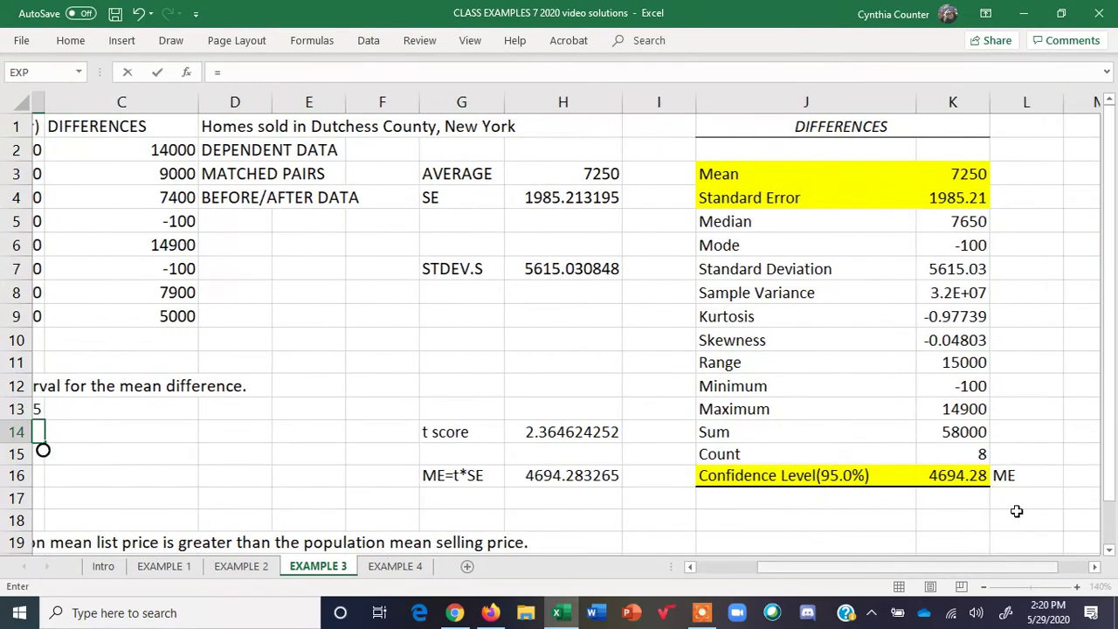
pyautogui.click(945, 173)
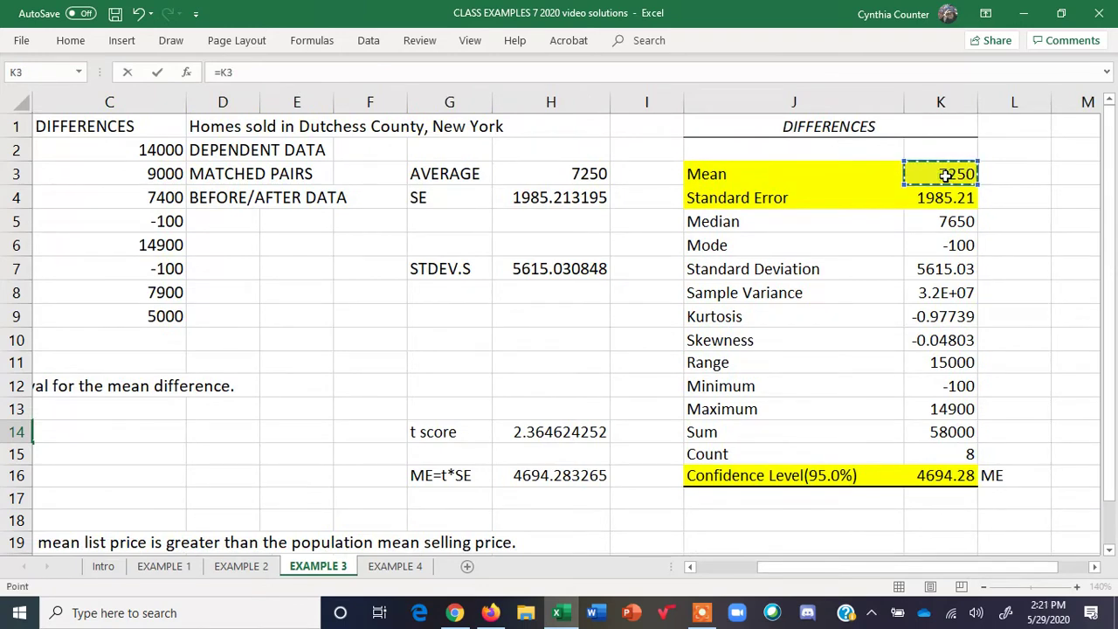
pyautogui.write('+')
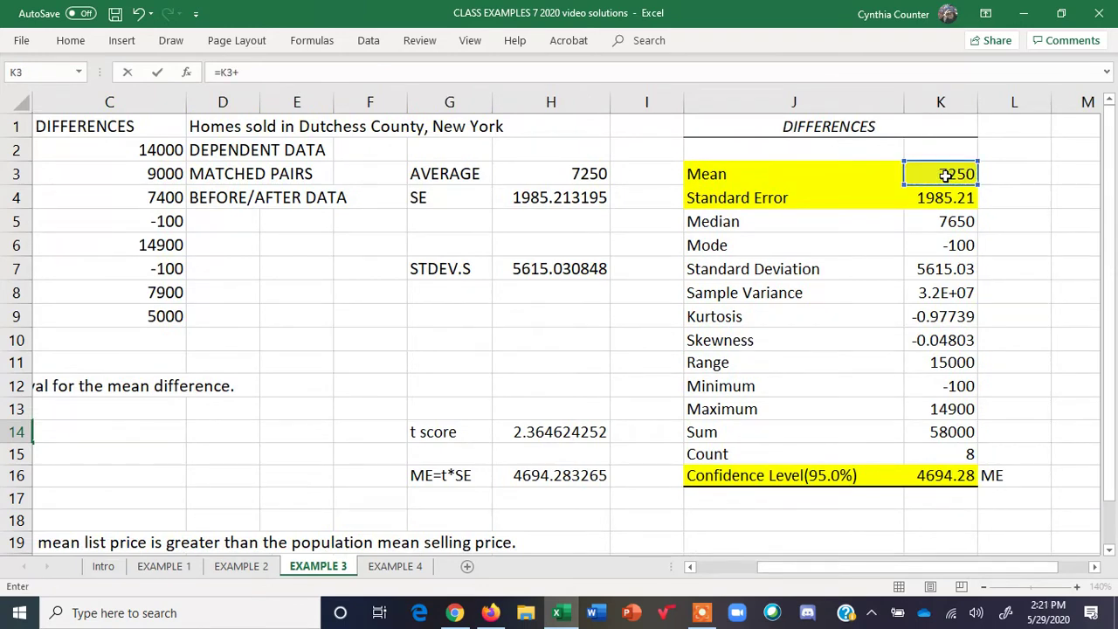
pyautogui.click(943, 475)
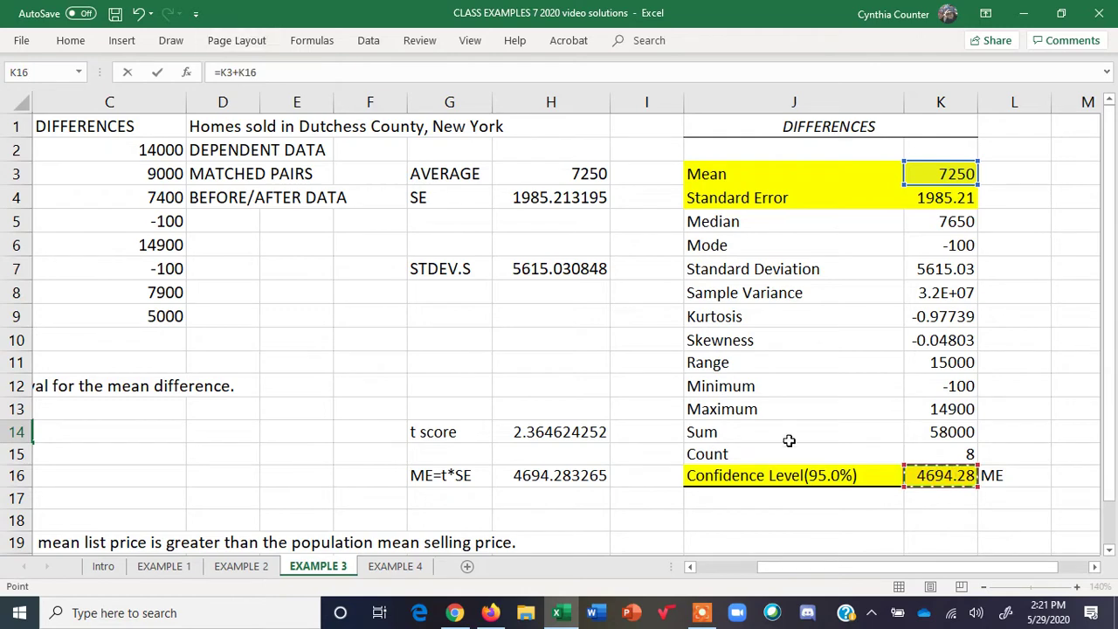
pyautogui.moveTo(985, 568); pyautogui.dragTo(921, 568)
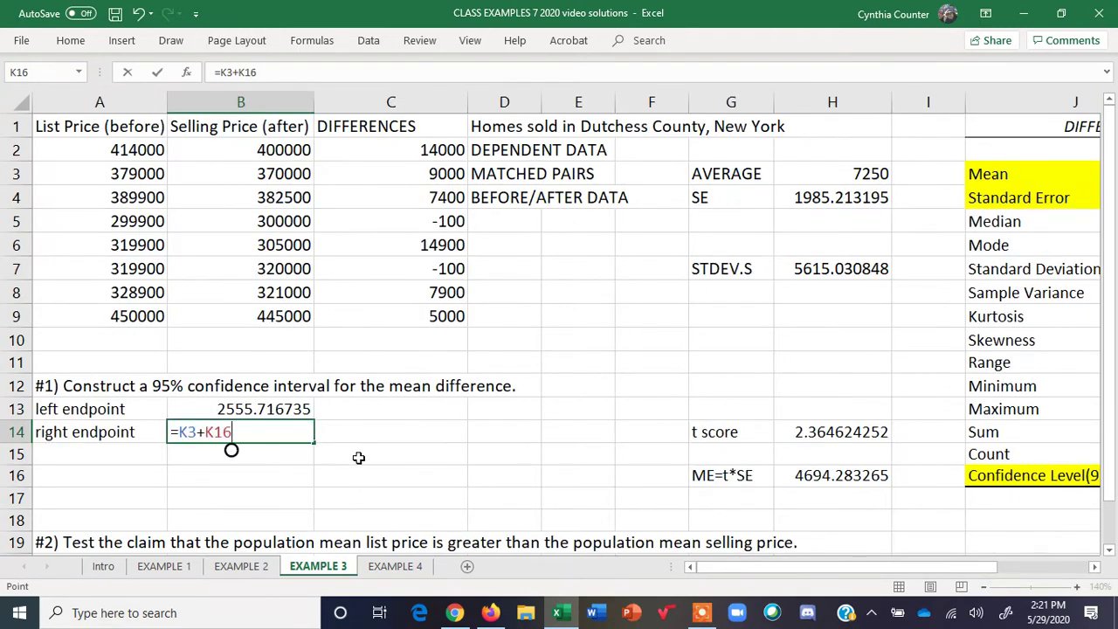
pyautogui.press('Return')
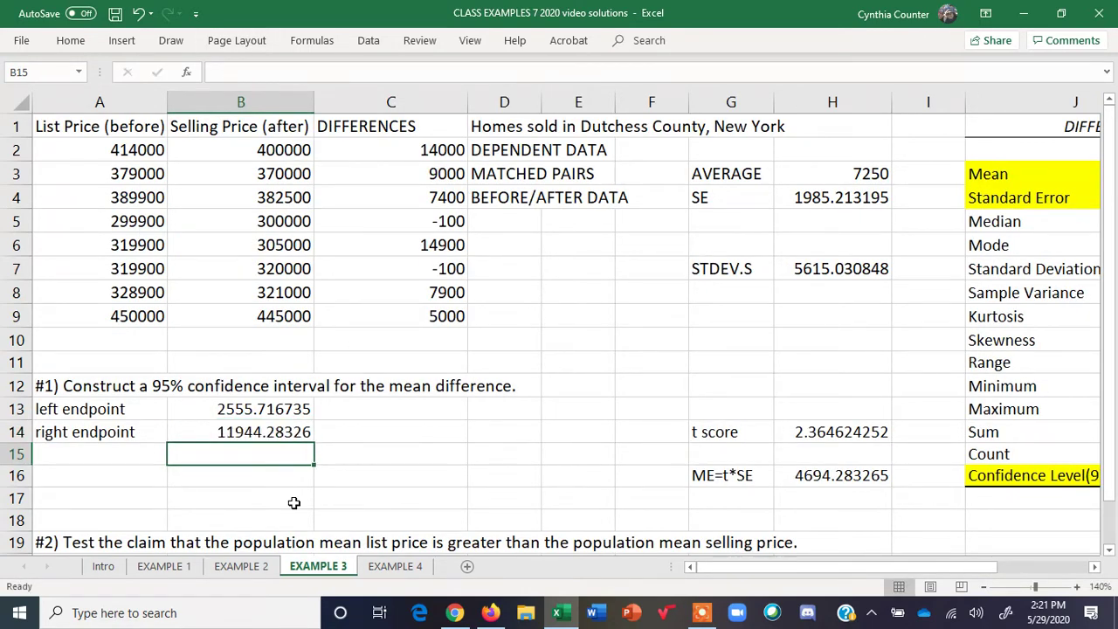
# Format the two interval endpoints in B13:B14 to show no decimal places.
pyautogui.moveTo(279, 407); pyautogui.dragTo(270, 434)
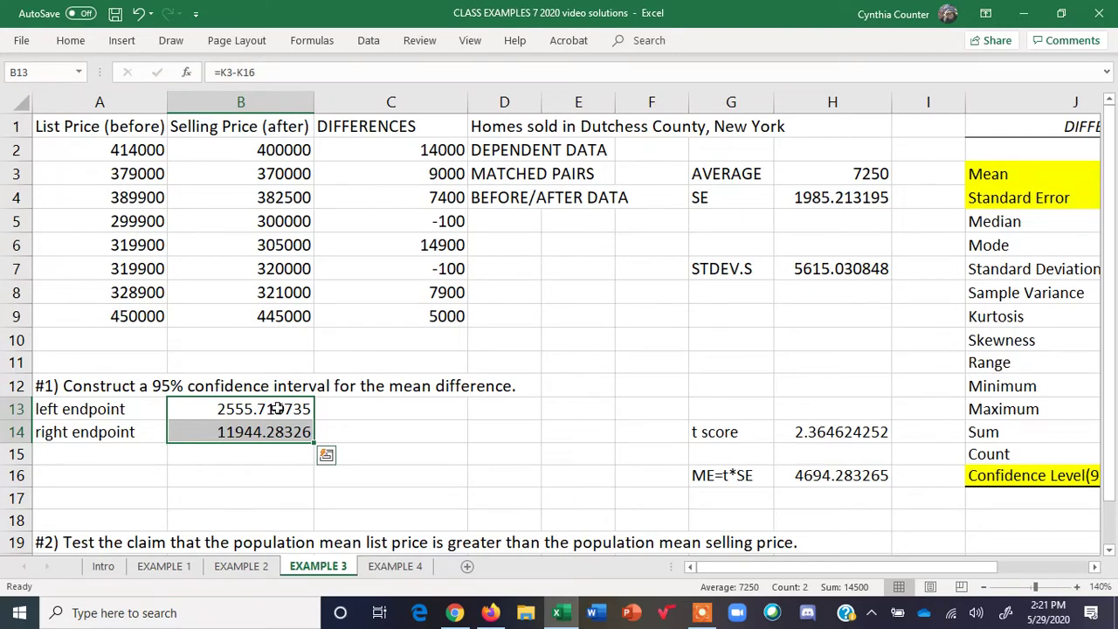
pyautogui.click(82, 43)
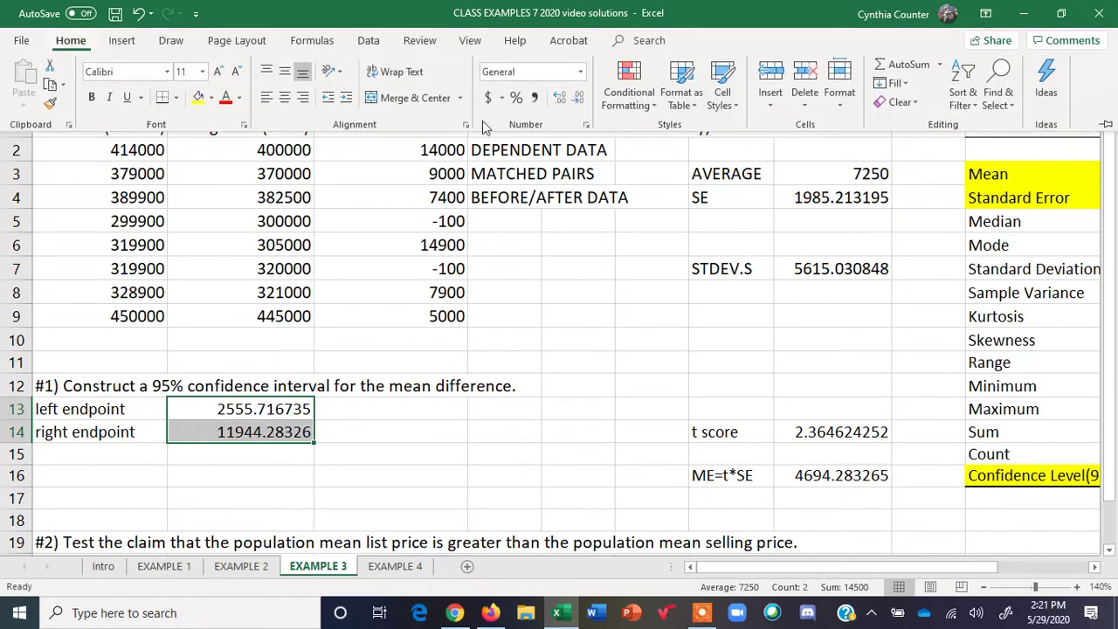
pyautogui.click(578, 98)
pyautogui.click(578, 98)
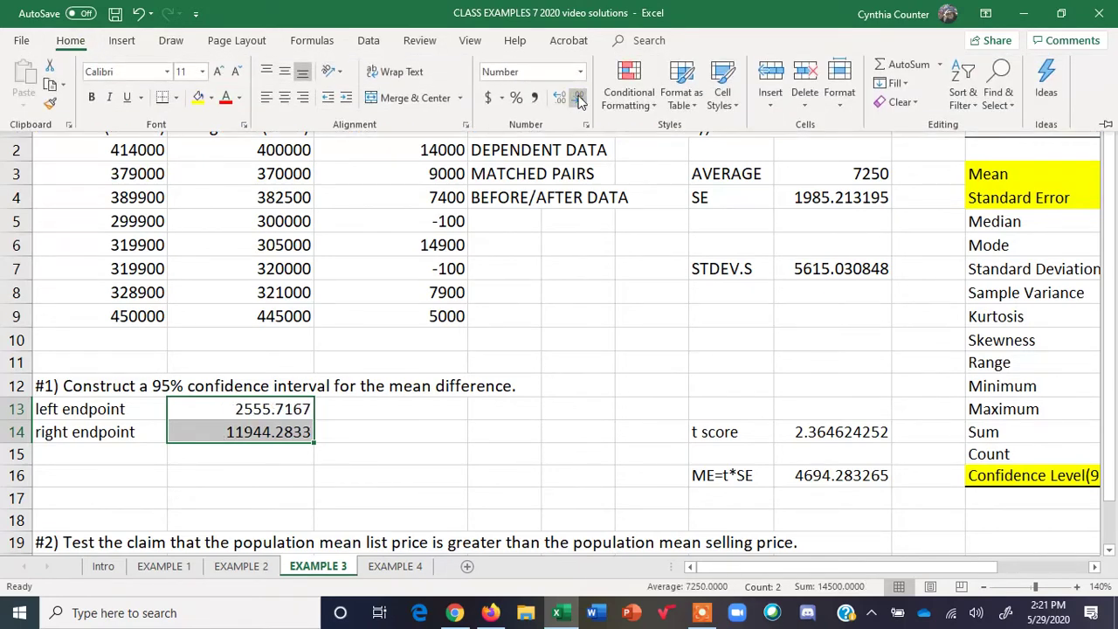
pyautogui.click(578, 98)
pyautogui.click(579, 97)
pyautogui.click(578, 98)
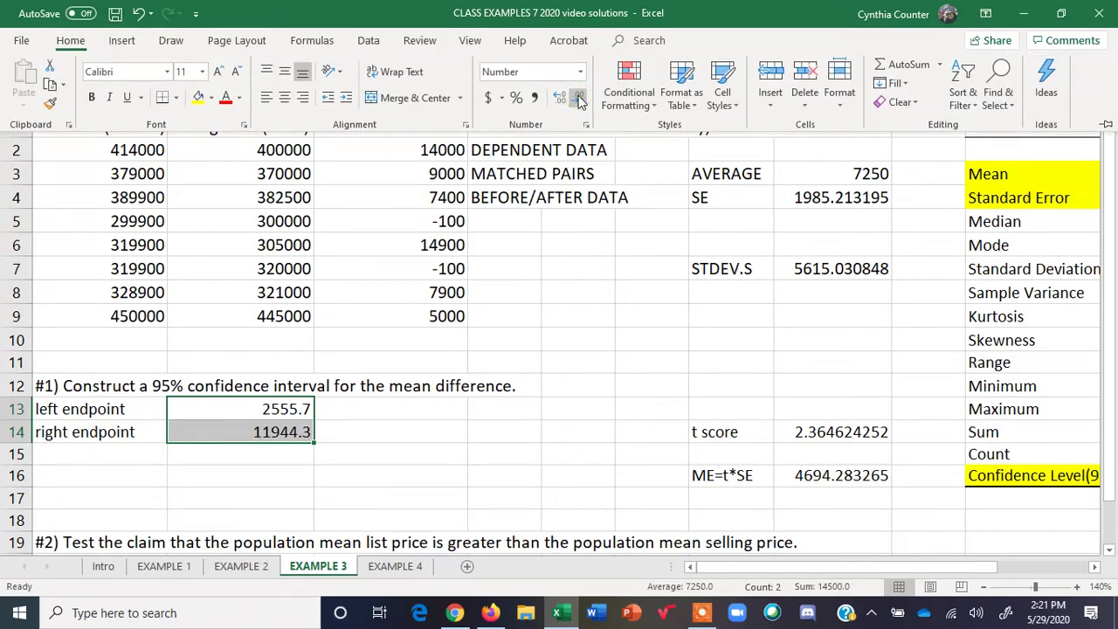
pyautogui.click(579, 98)
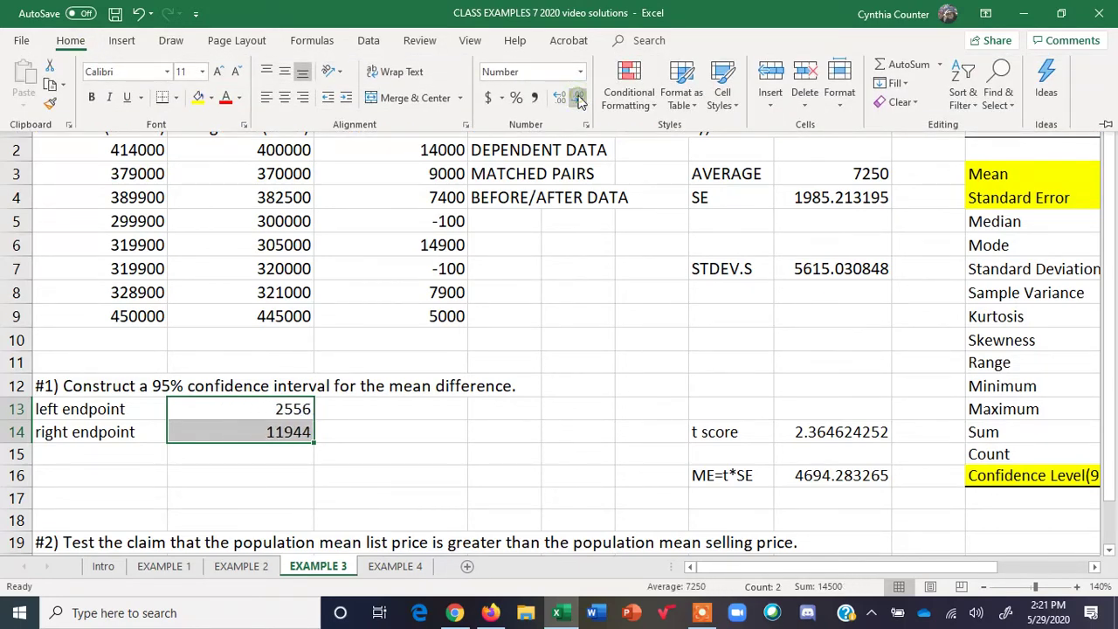
# Enter the endpoints rounded to the nearest hundred beside them, 2600 in C13 and 11,900 in C14.
pyautogui.click(394, 407)
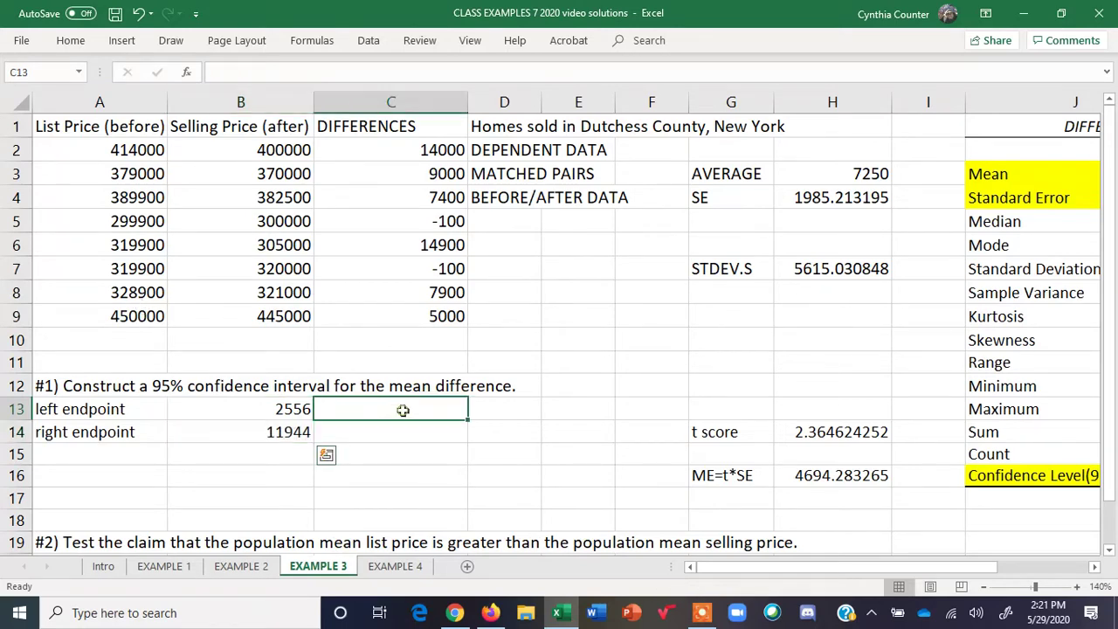
pyautogui.click(403, 410)
pyautogui.write('26')
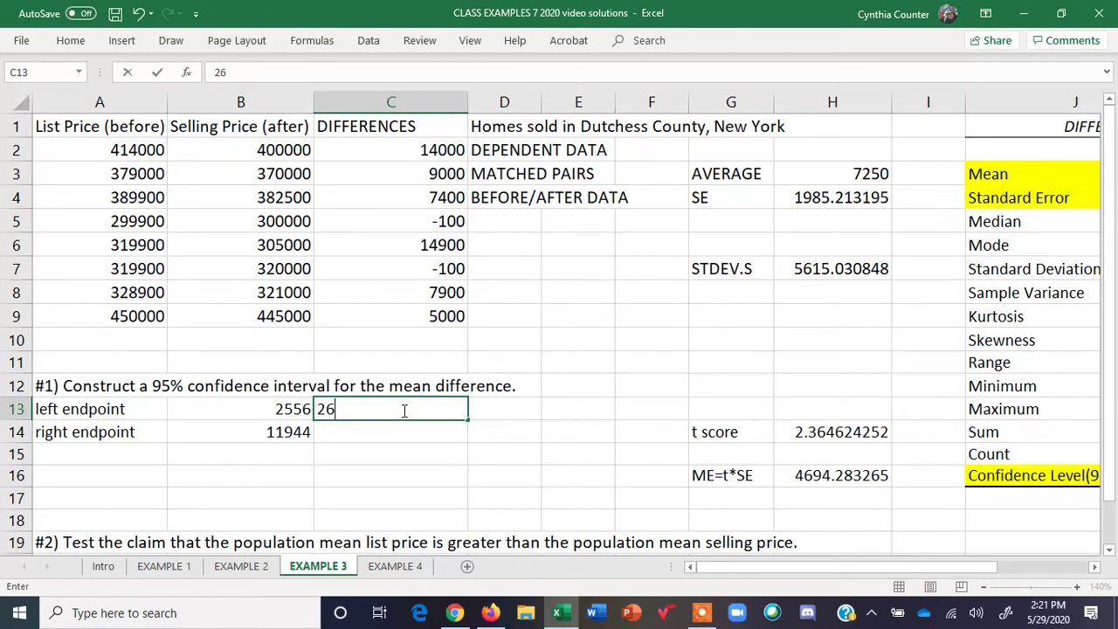
pyautogui.write('00')
pyautogui.click(395, 431)
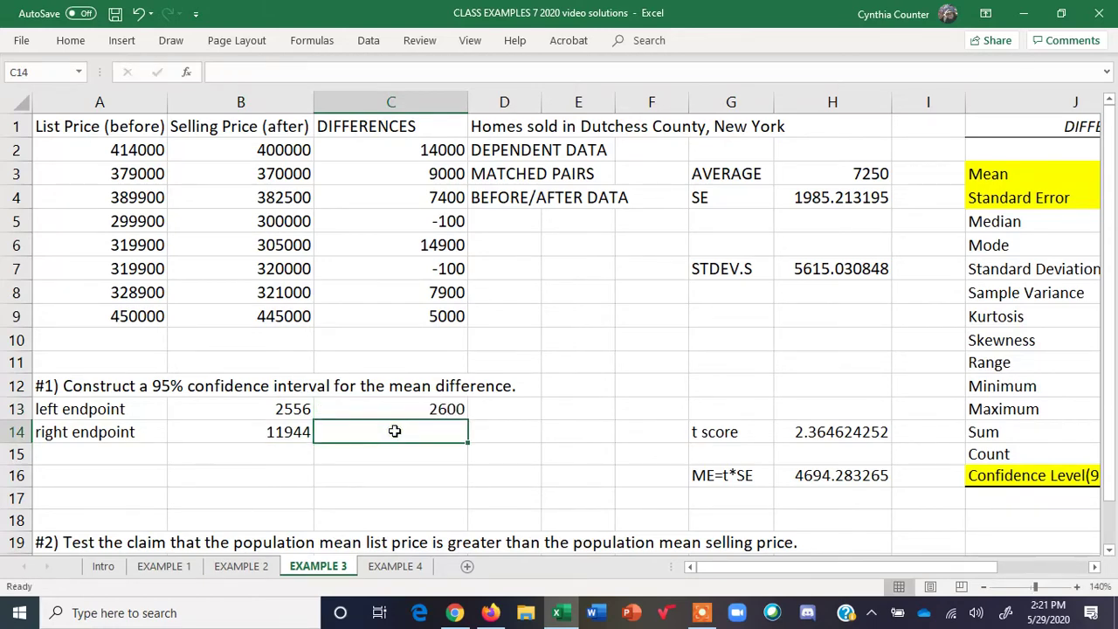
pyautogui.write('11,9')
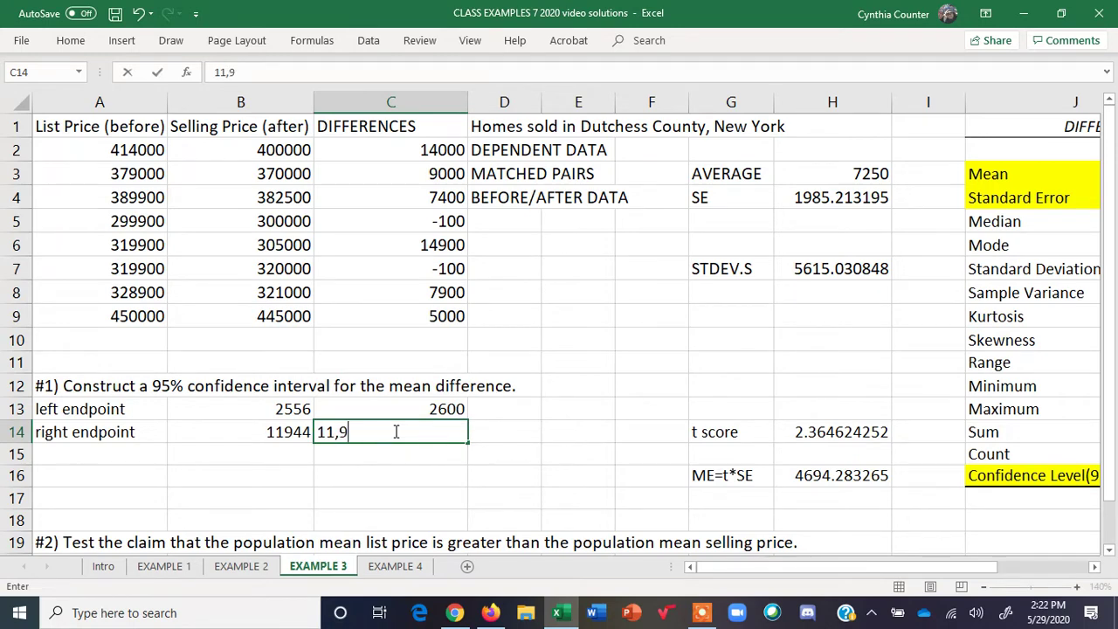
pyautogui.write('00')
pyautogui.press('Return')
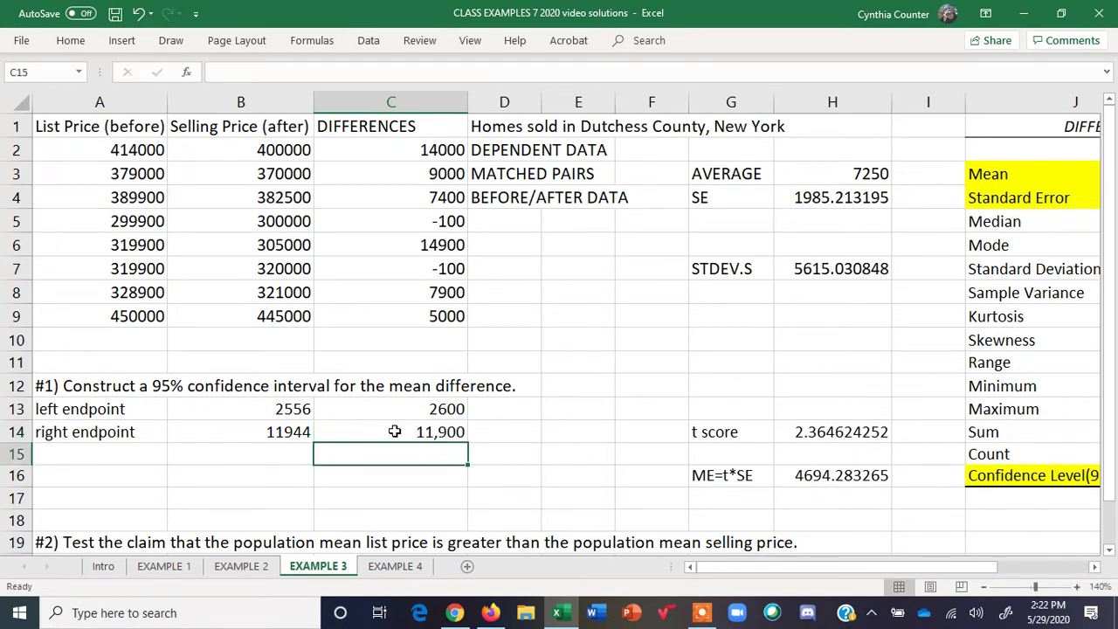
# Begin the interval's interpretation in A15 with "We are 95% confident that the population mean difference between".
pyautogui.click(127, 456)
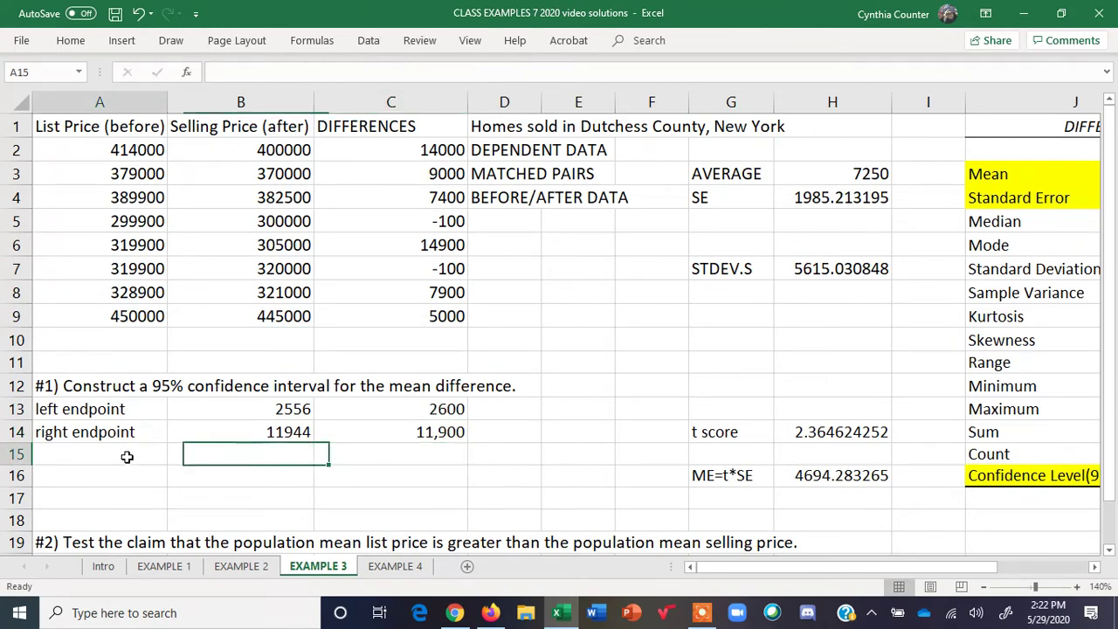
pyautogui.write('We ')
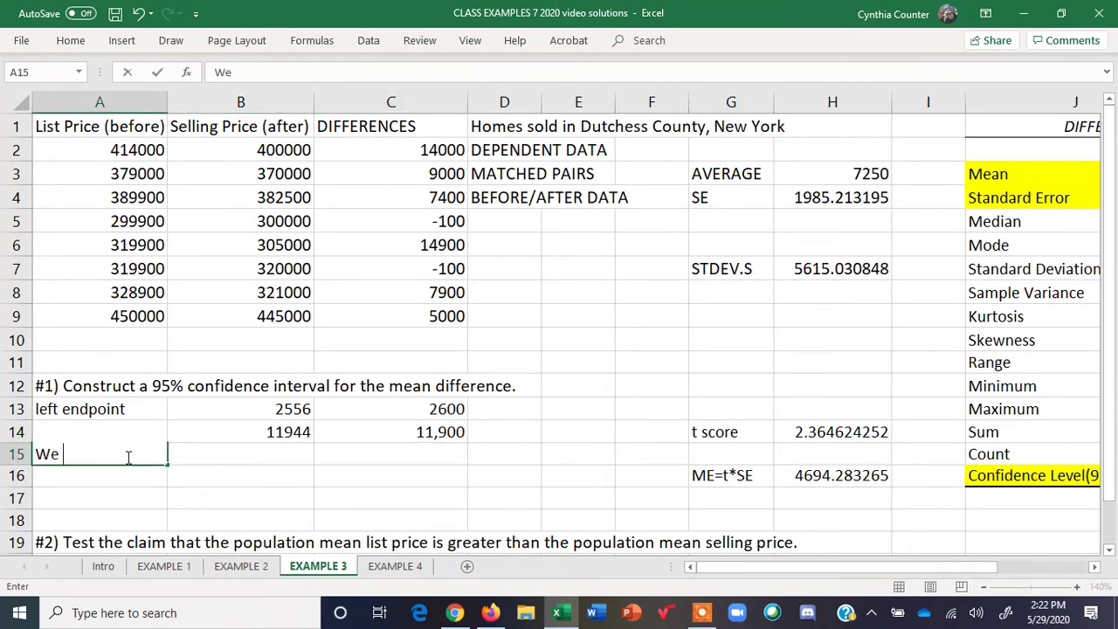
pyautogui.write('are 95% ')
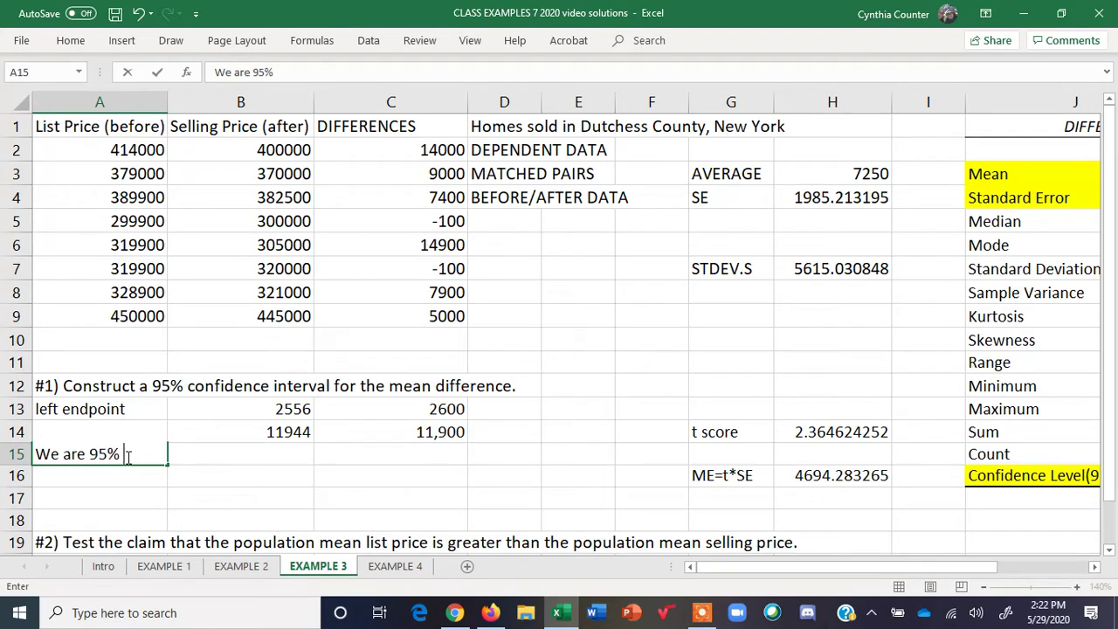
pyautogui.write('confident')
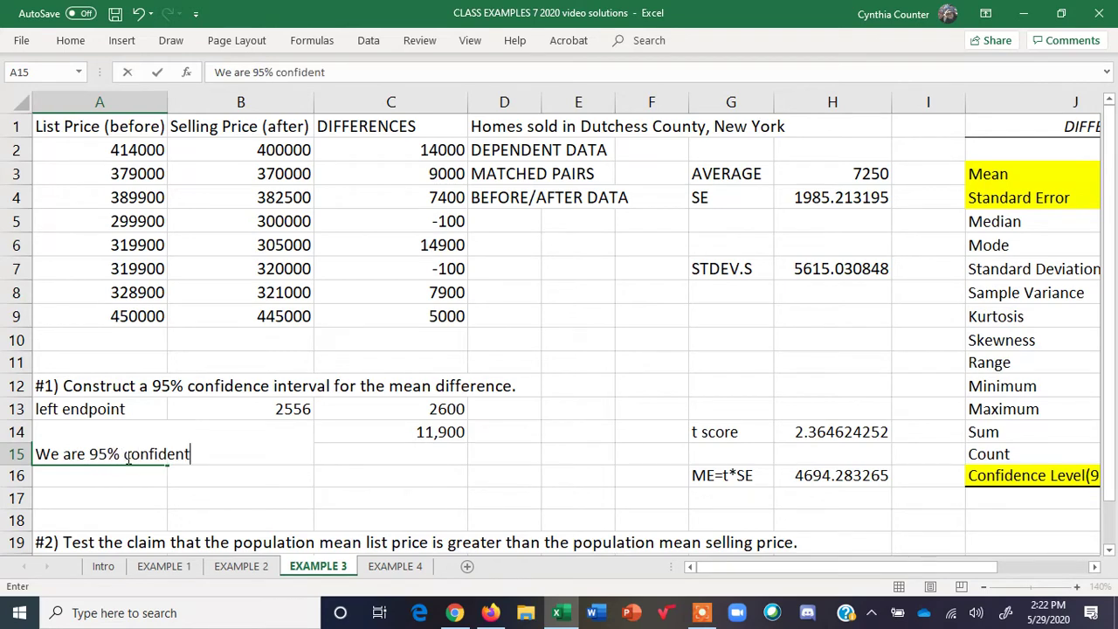
pyautogui.write(' that the pop')
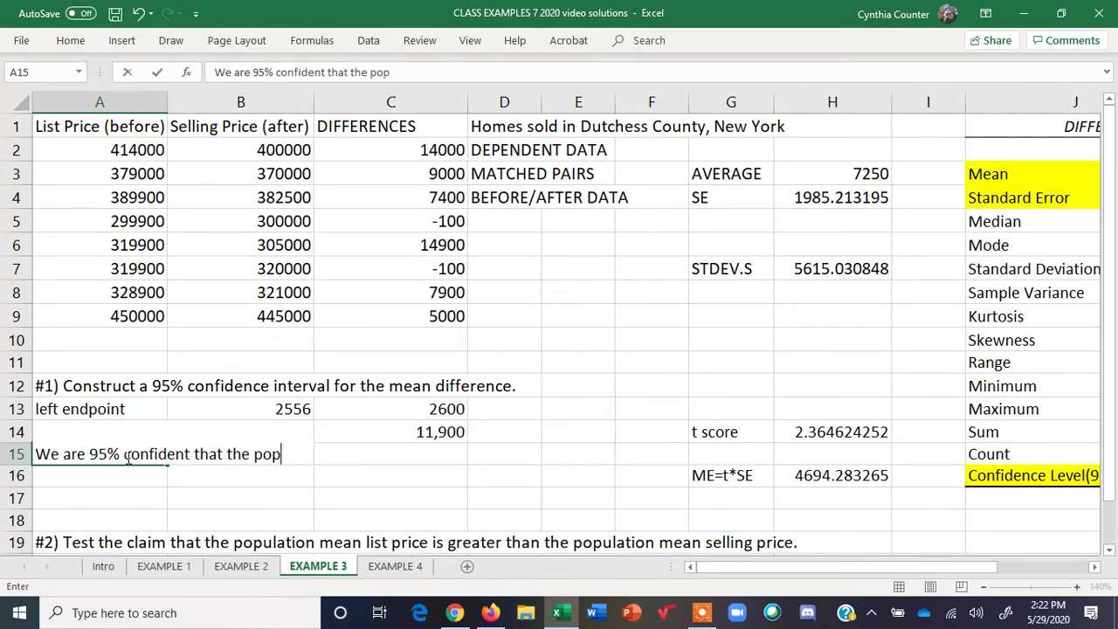
pyautogui.write('ulation mean d')
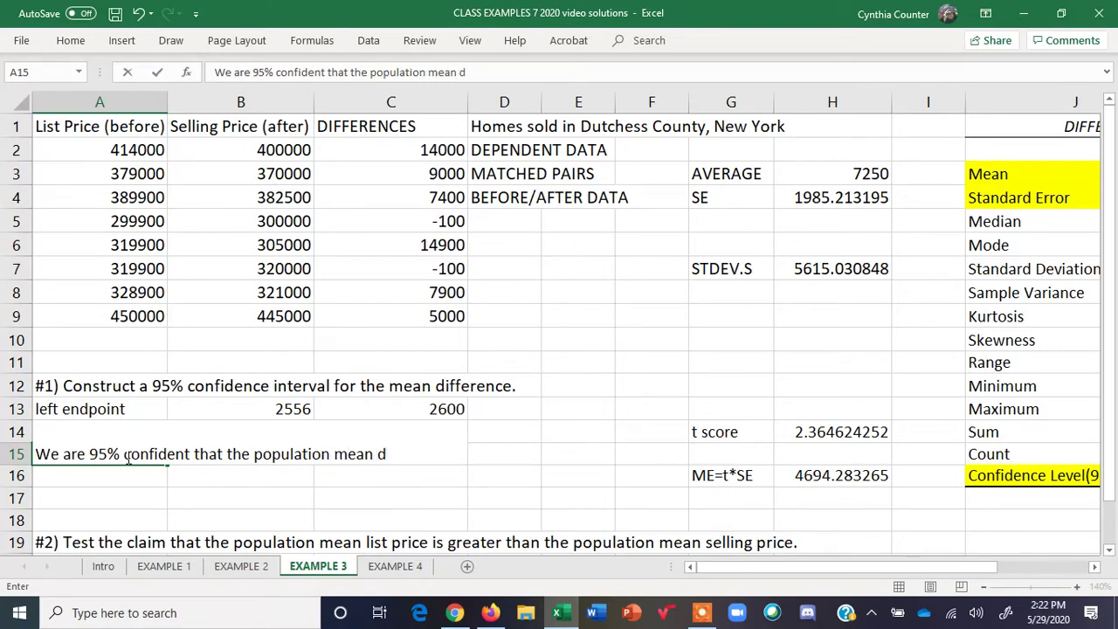
pyautogui.write('ference betw')
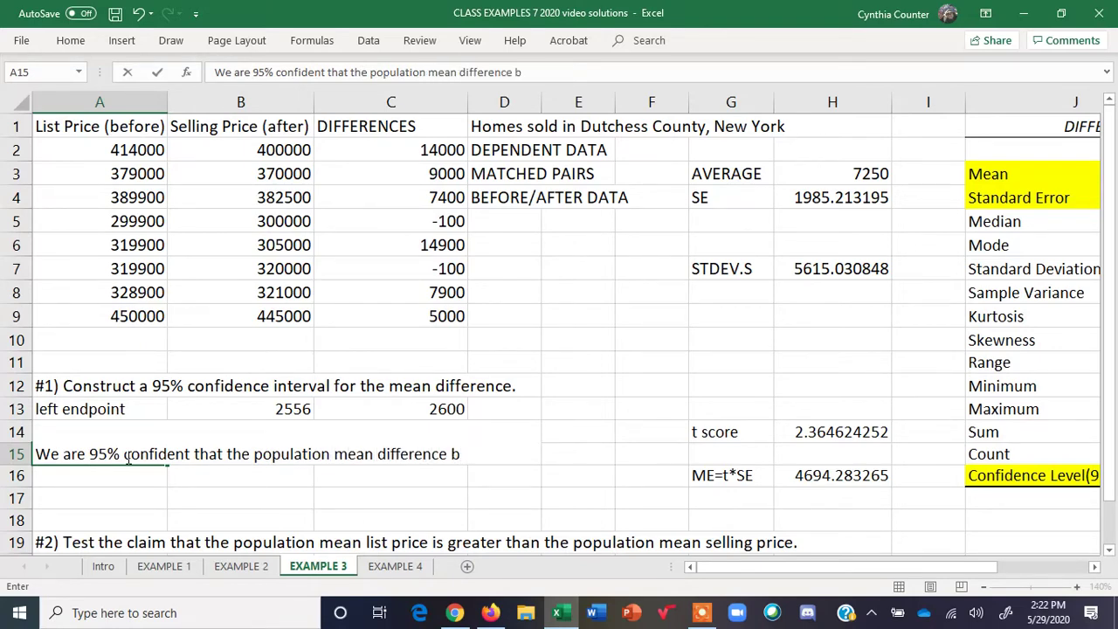
pyautogui.write('een')
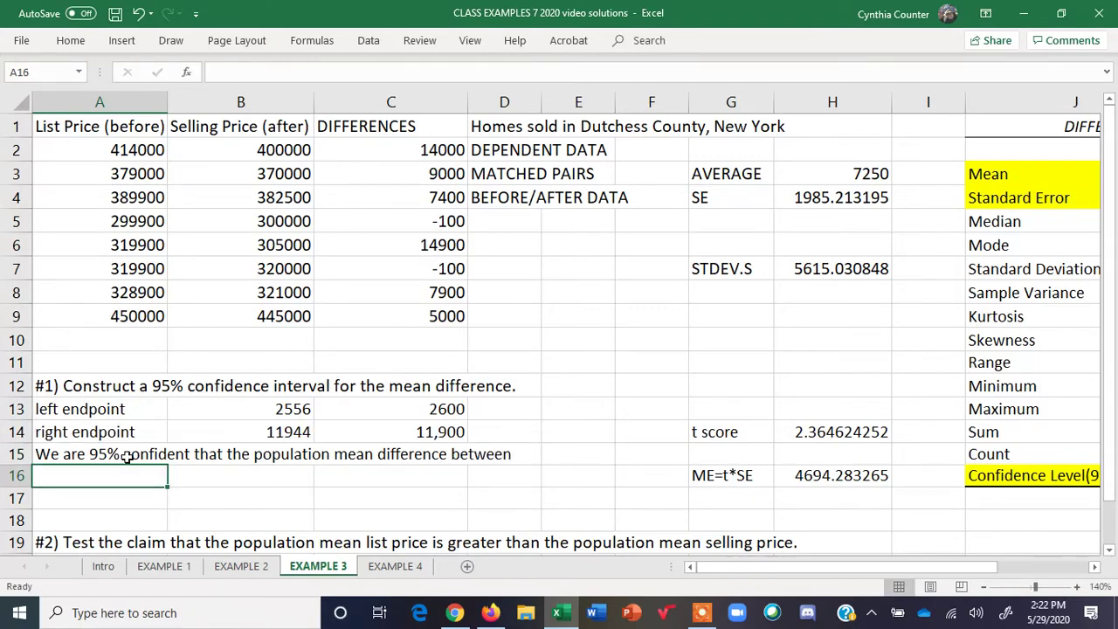
# Complete the interpretation in A16 with "the list and selling prices is between $2556 and $11,944.".
pyautogui.write('the list')
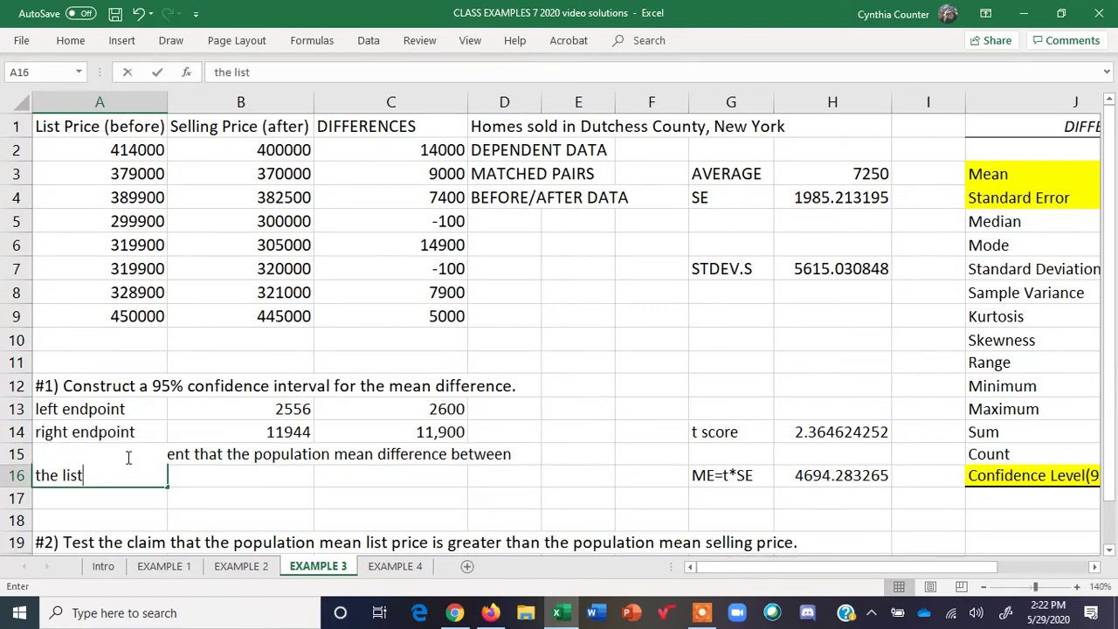
pyautogui.write(' and selling prices')
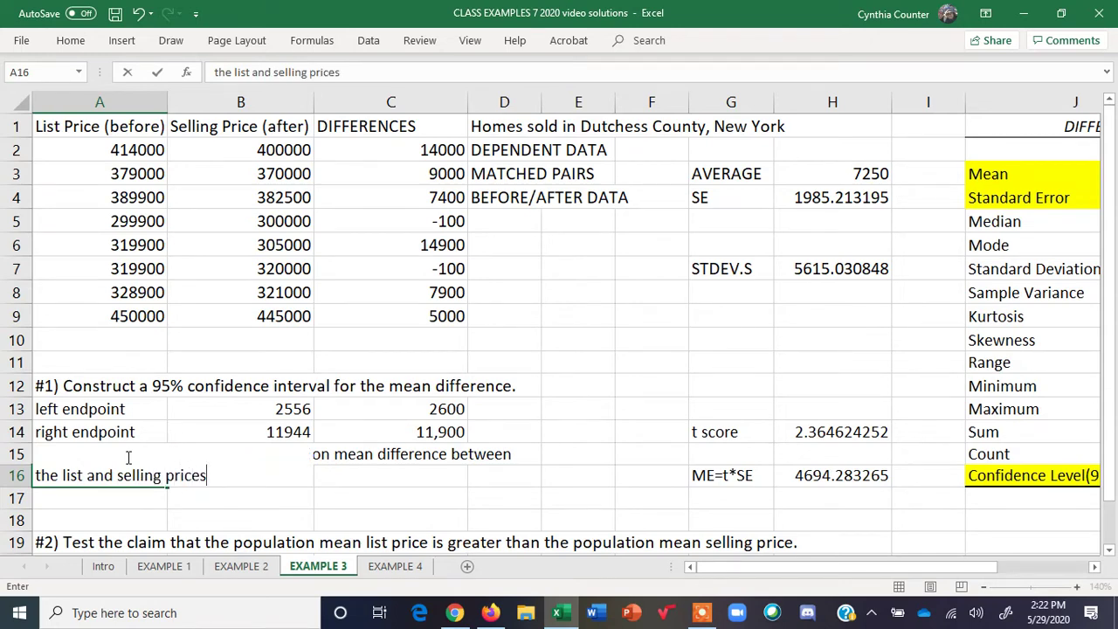
pyautogui.write(' is between')
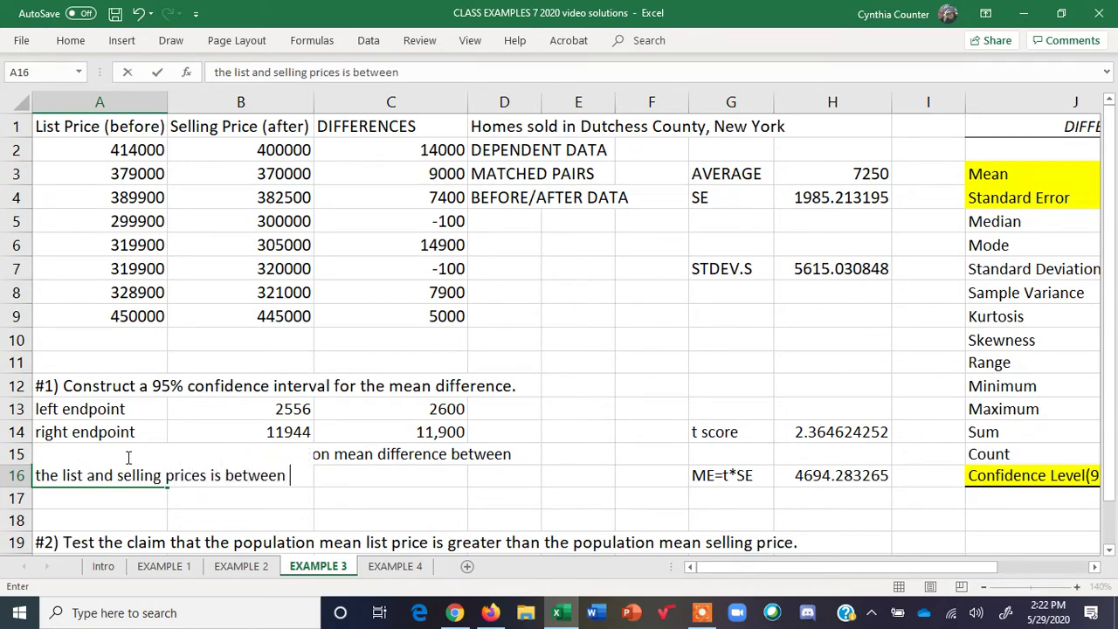
pyautogui.write(' $2556')
pyautogui.write(' and')
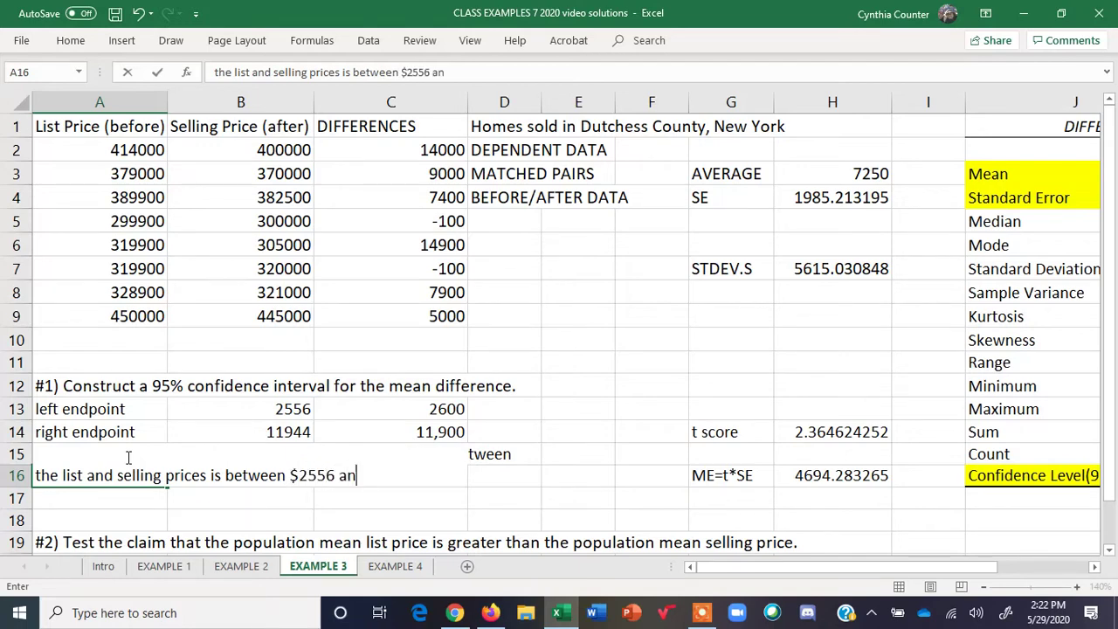
pyautogui.write(' $11,9')
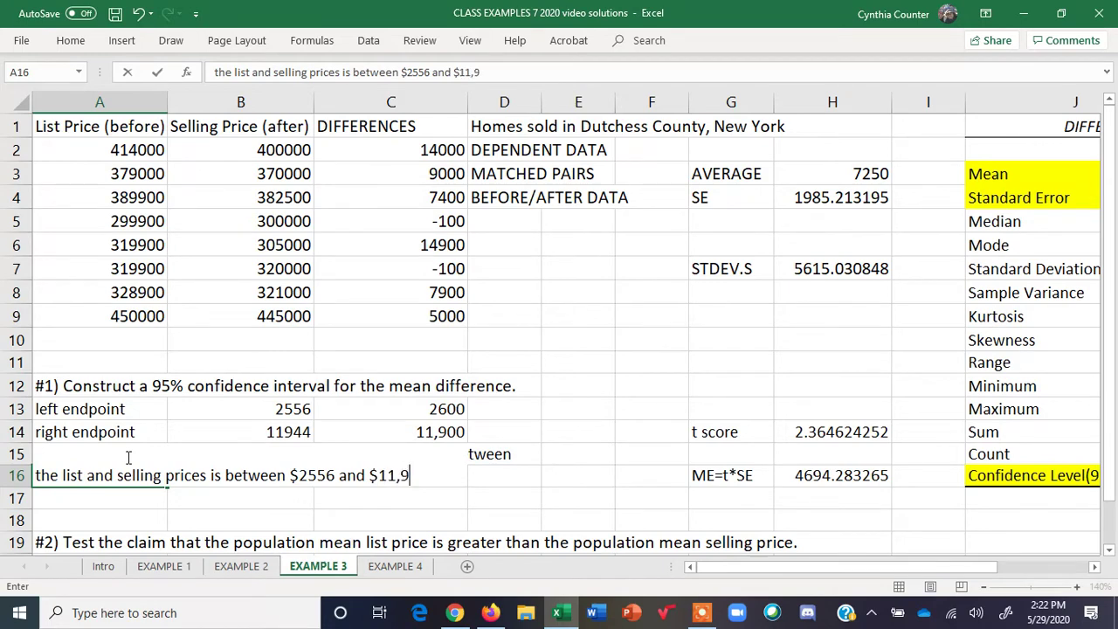
pyautogui.write('44.')
pyautogui.press('Return')
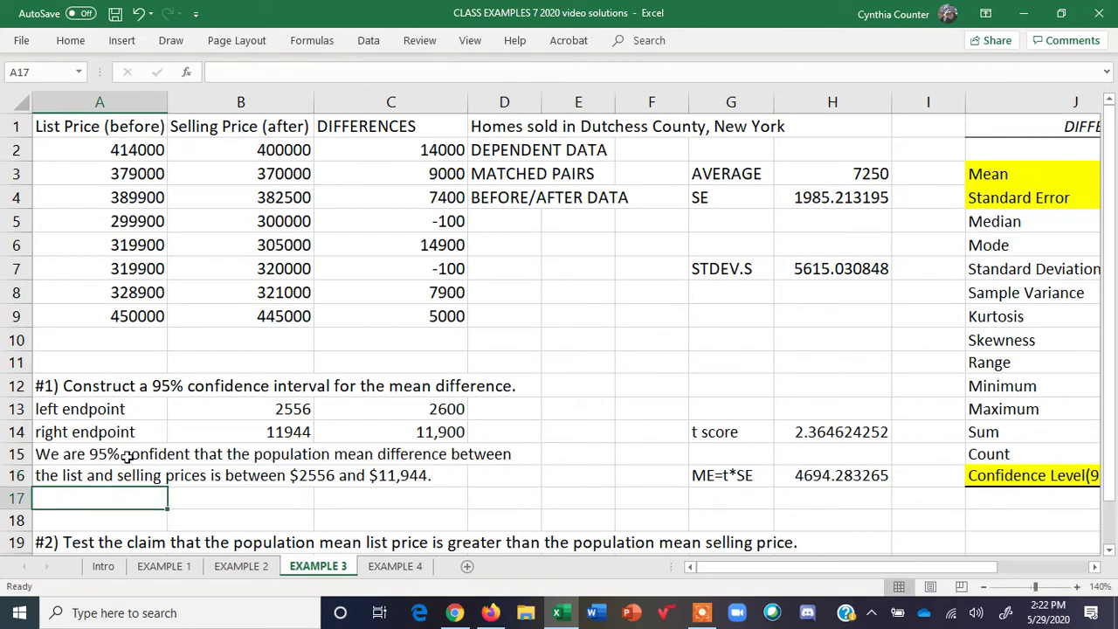
pyautogui.moveTo(456, 407); pyautogui.dragTo(456, 429)
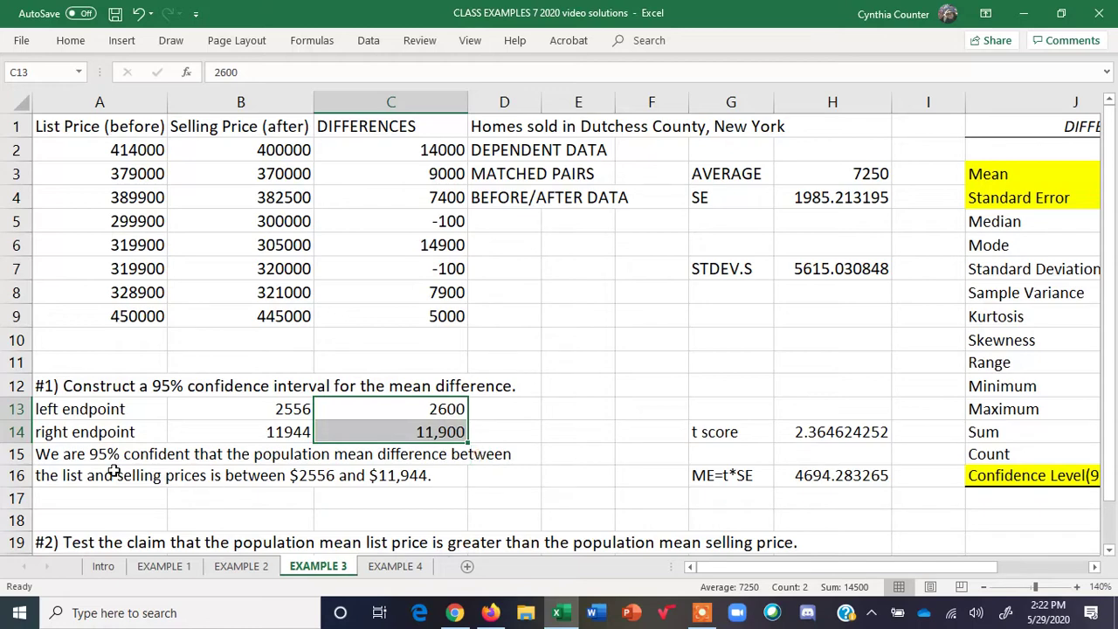
pyautogui.moveTo(56, 460); pyautogui.dragTo(494, 472)
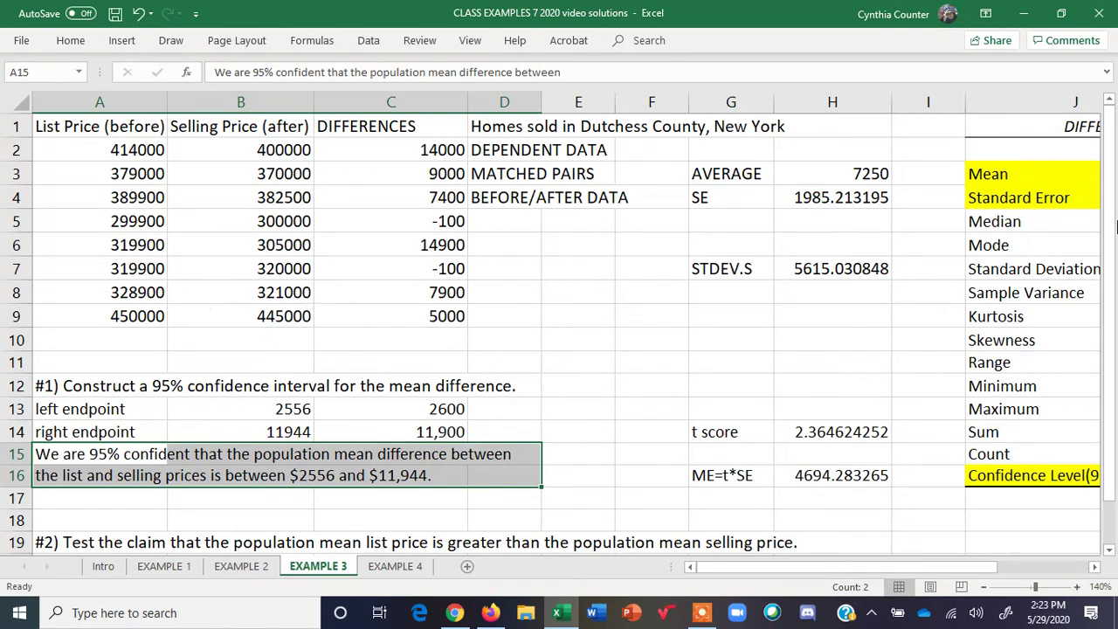
# State the claim for question #2 in A21 as "CLAIM: MEAN DIFFERENCE > 0".
pyautogui.moveTo(1115, 227); pyautogui.dragTo(1115, 324)
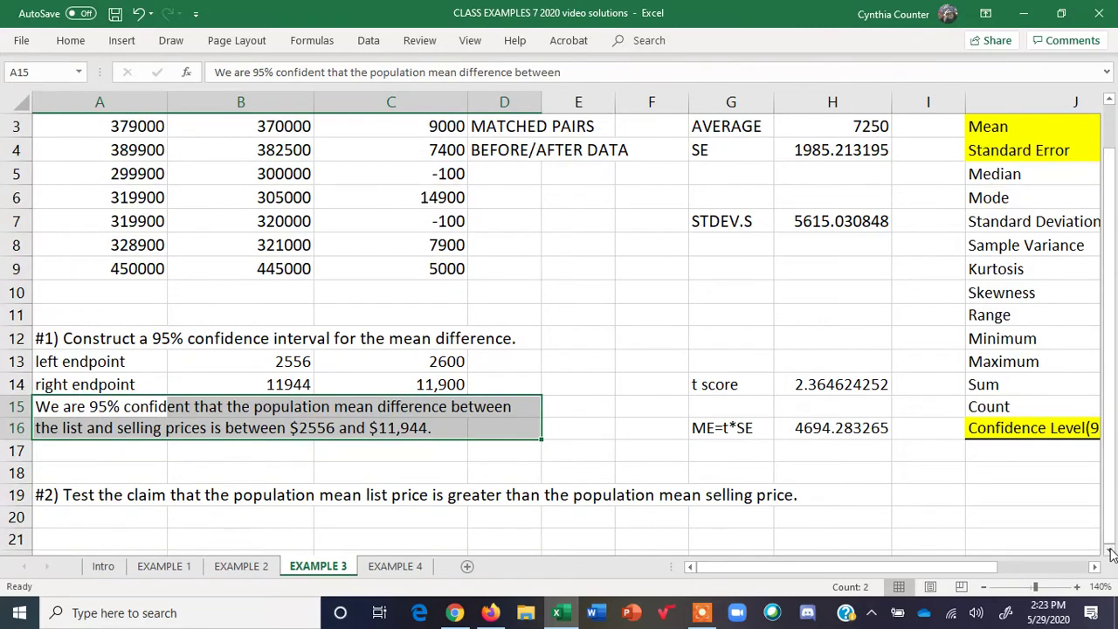
pyautogui.scroll(-2, 1110, 554)
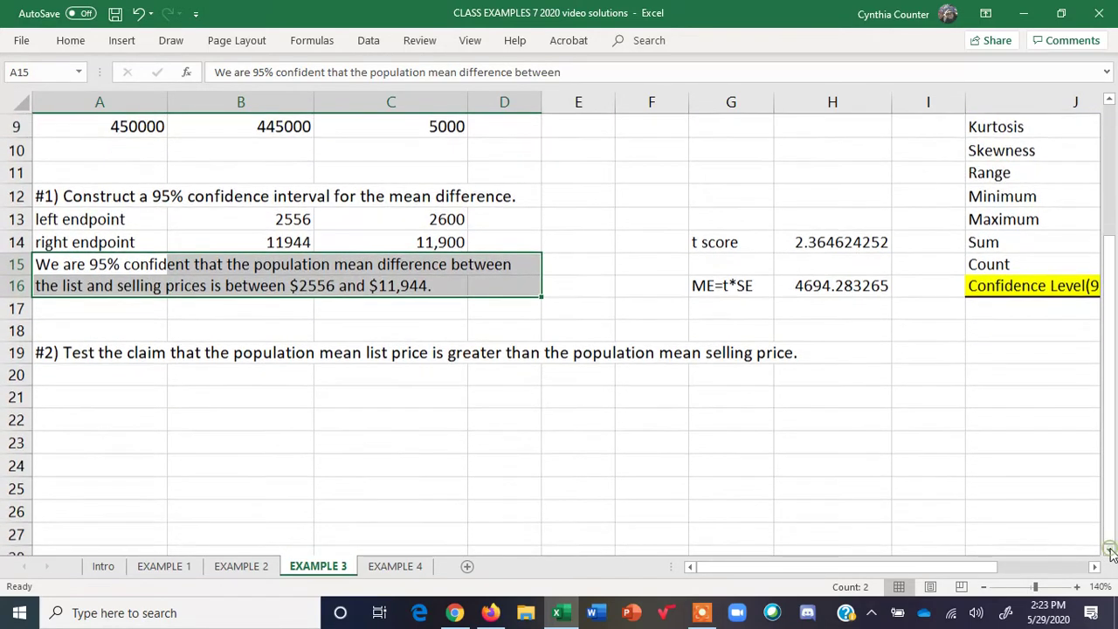
pyautogui.click(94, 398)
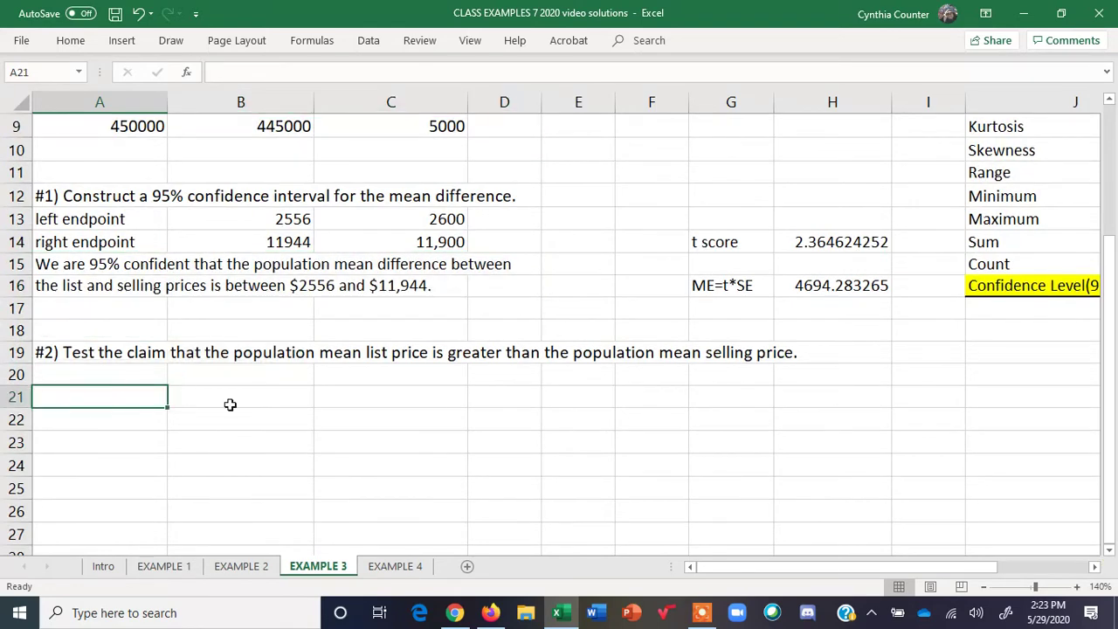
pyautogui.click(655, 411)
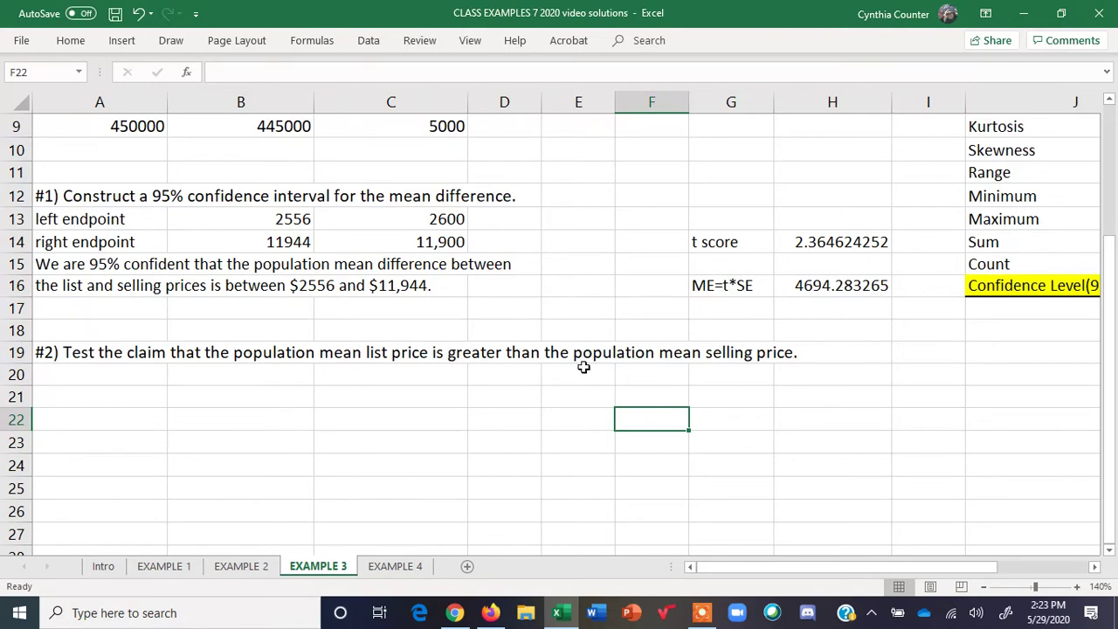
pyautogui.click(111, 397)
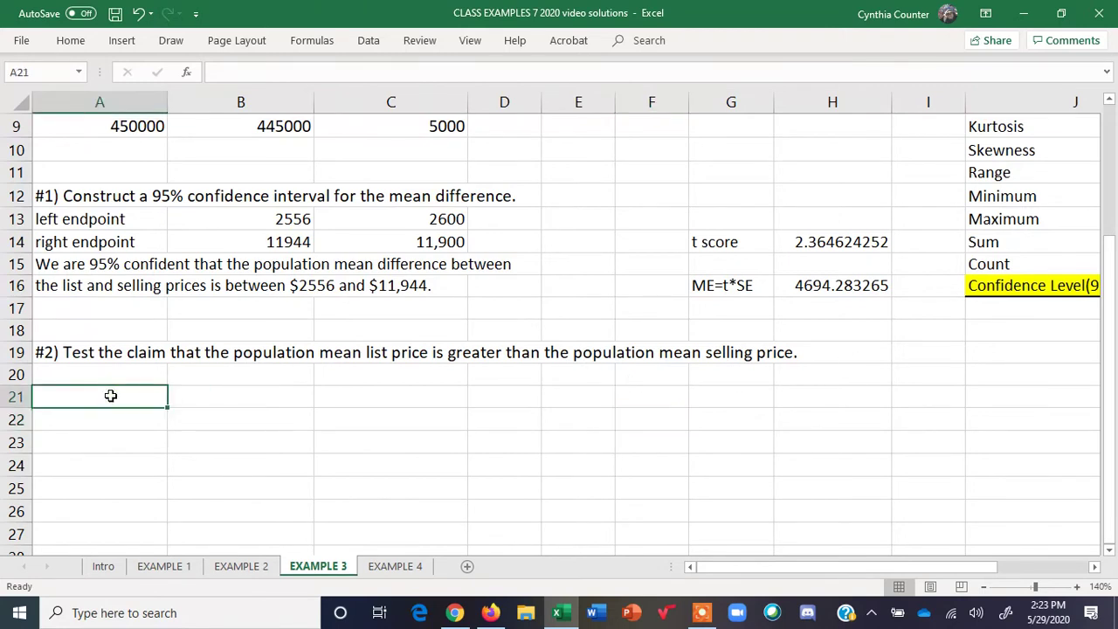
pyautogui.write('c')
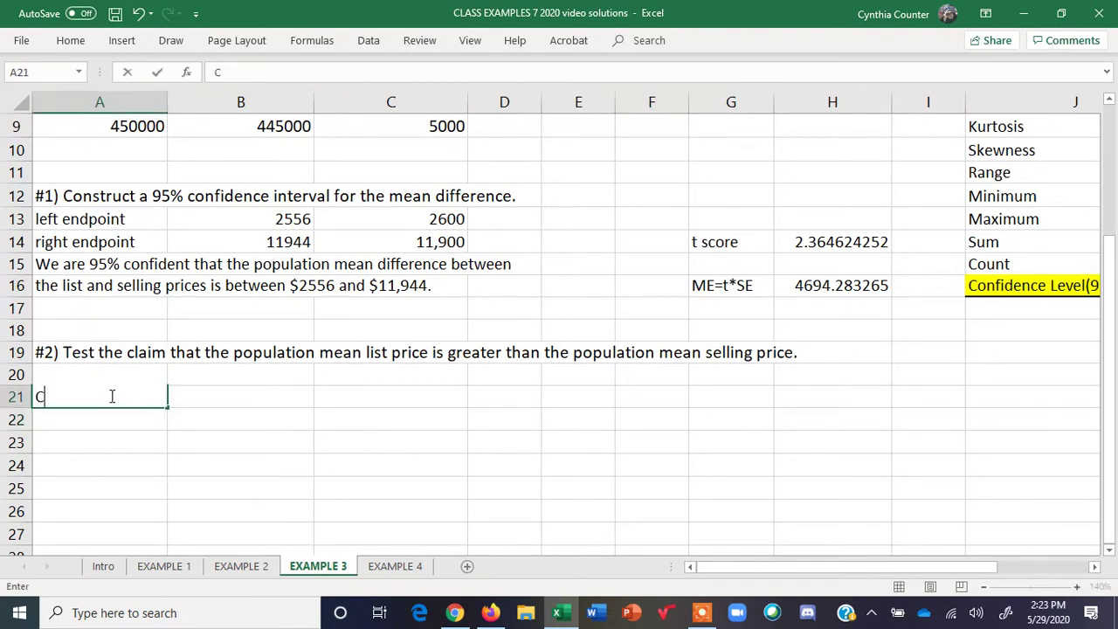
pyautogui.write('LAIM: MEAN DIFFERENCE ')
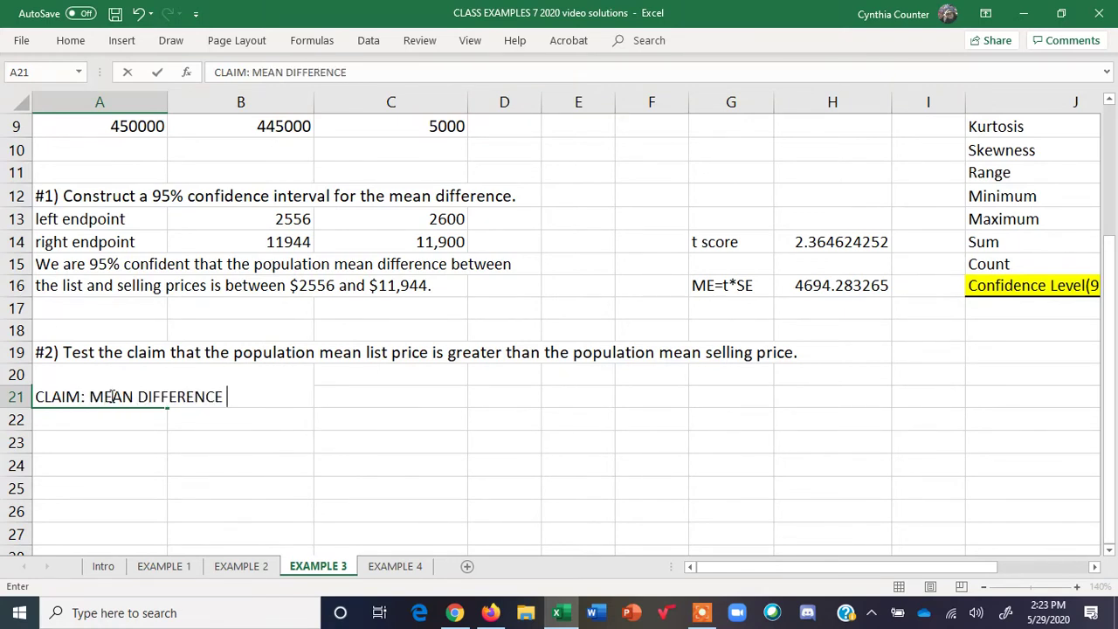
pyautogui.write('> 0')
pyautogui.press('Return')
# Enter the hypotheses below the claim: "H0: MEAN DIFFERENCE = 0" in A22 and "H1: MEAN DIFFERENCE > 0" in A23.
pyautogui.write('H0')
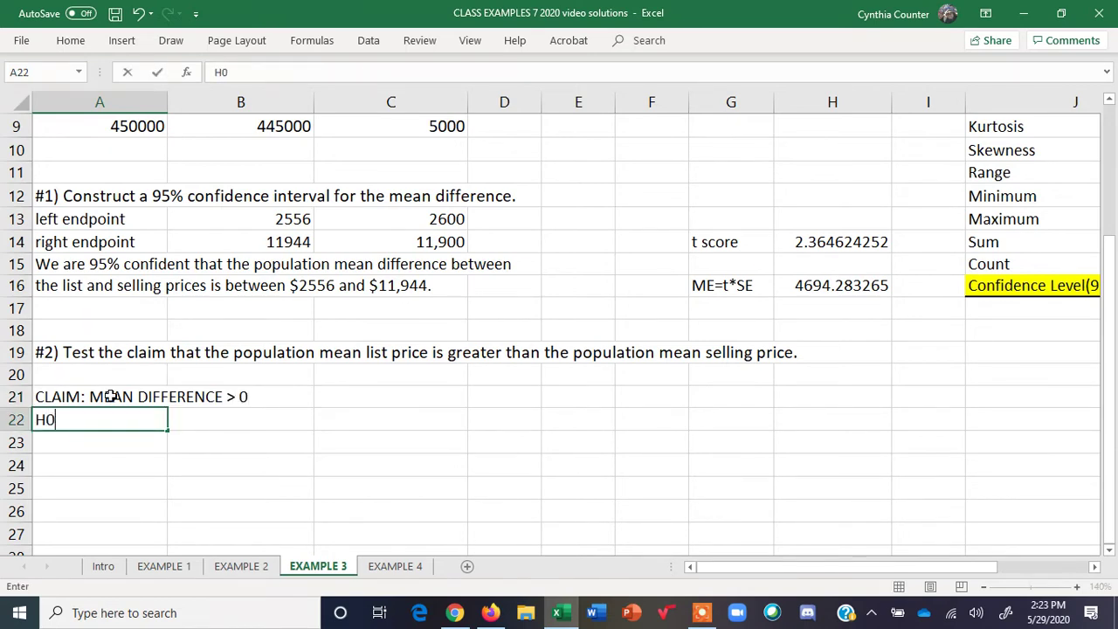
pyautogui.write(': MEAN DIFFERENCE = 0')
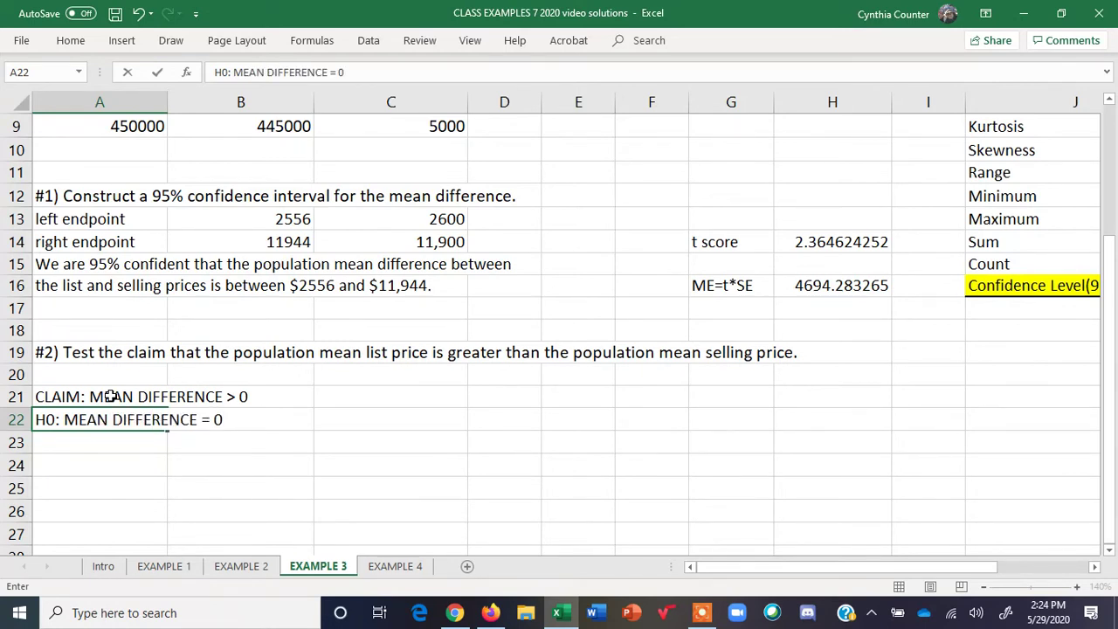
pyautogui.press('Return')
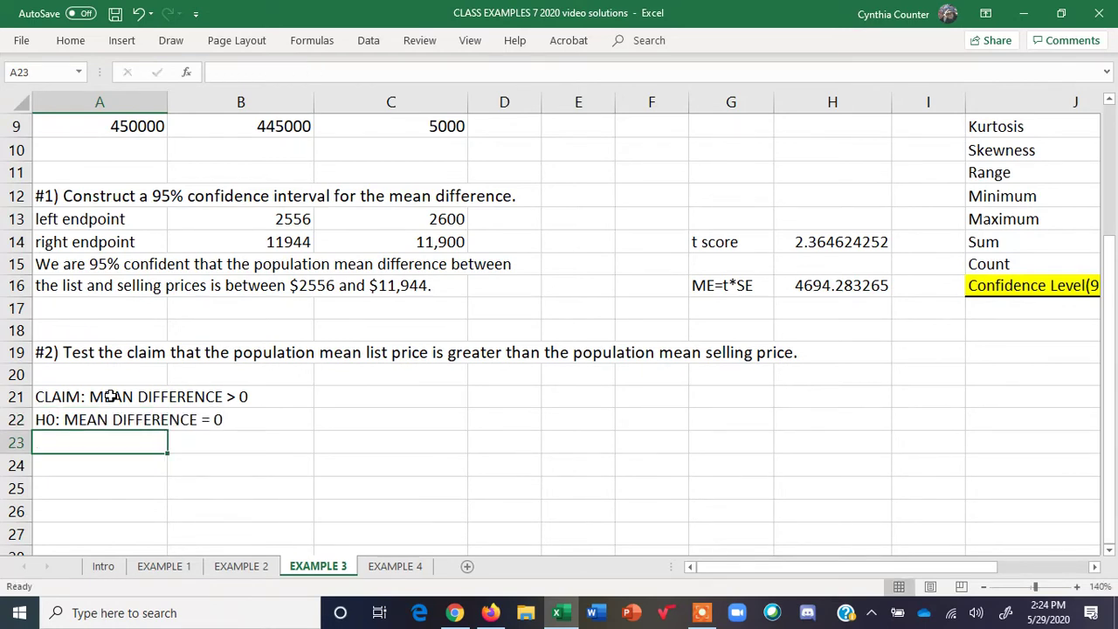
pyautogui.write('H1')
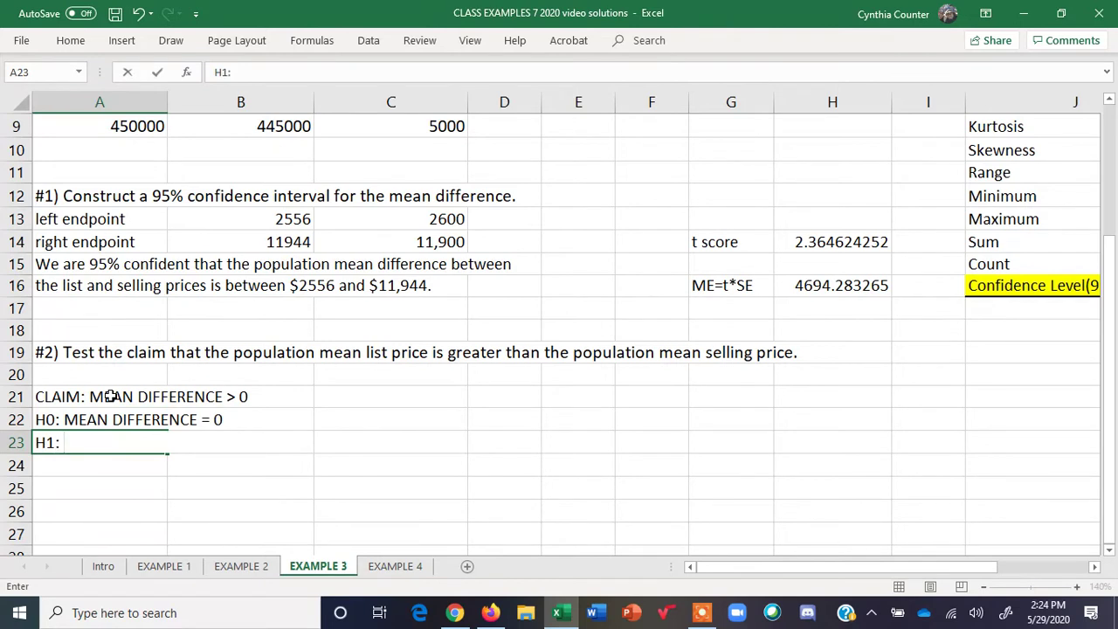
pyautogui.write(': MEAN DIFFE')
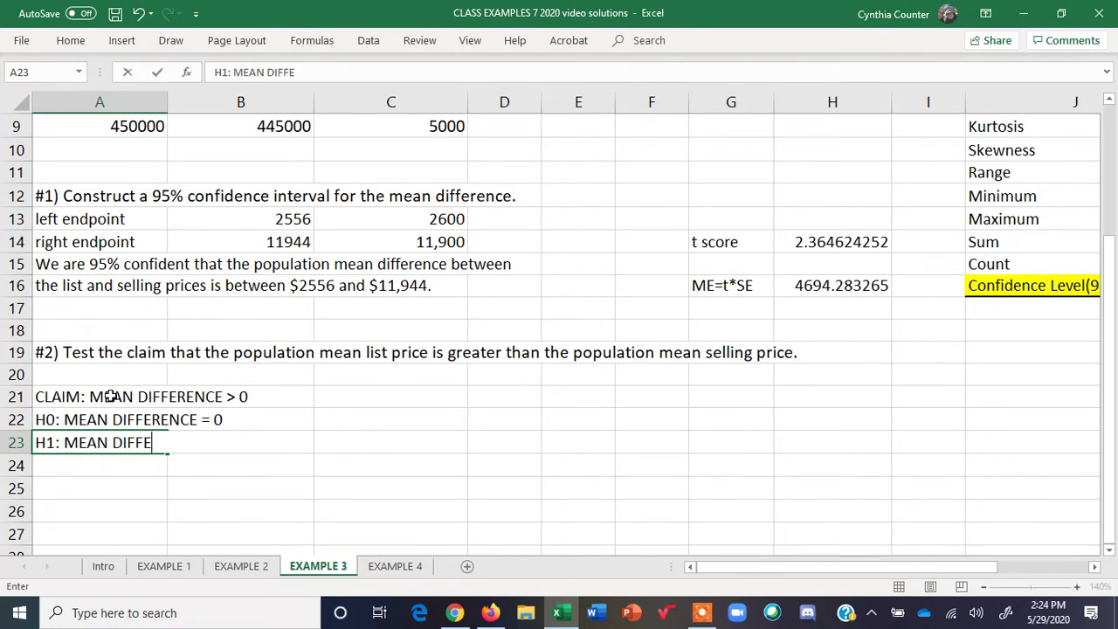
pyautogui.write('RENCE >')
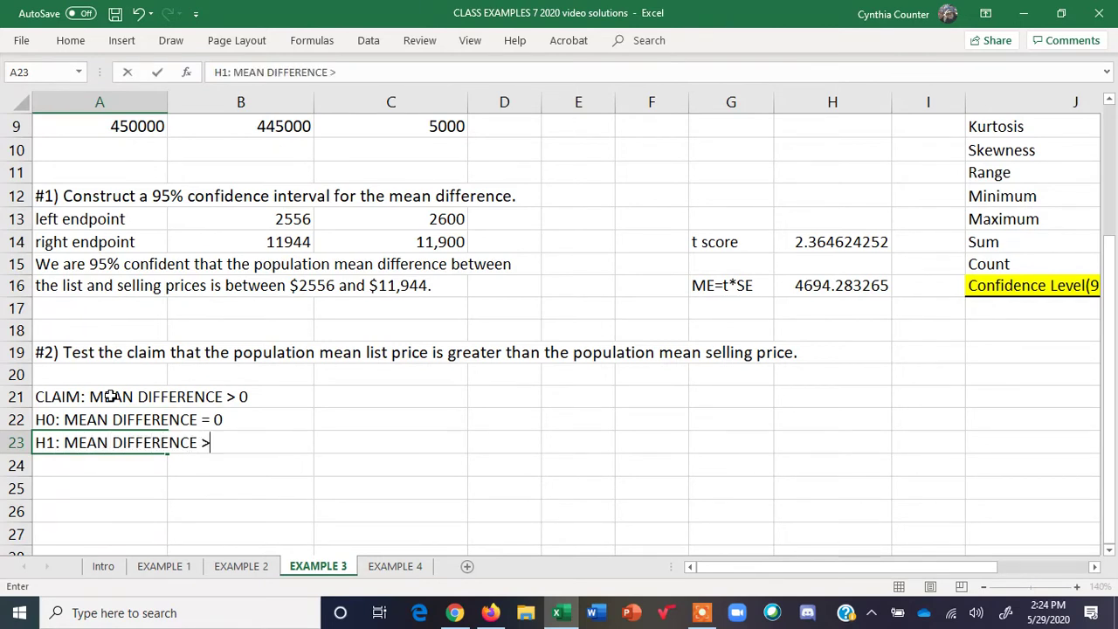
pyautogui.write(' 0')
# Label the alternative hypothesis as a "right-tailed test" in C23.
pyautogui.press('Tab')
pyautogui.press('Tab')
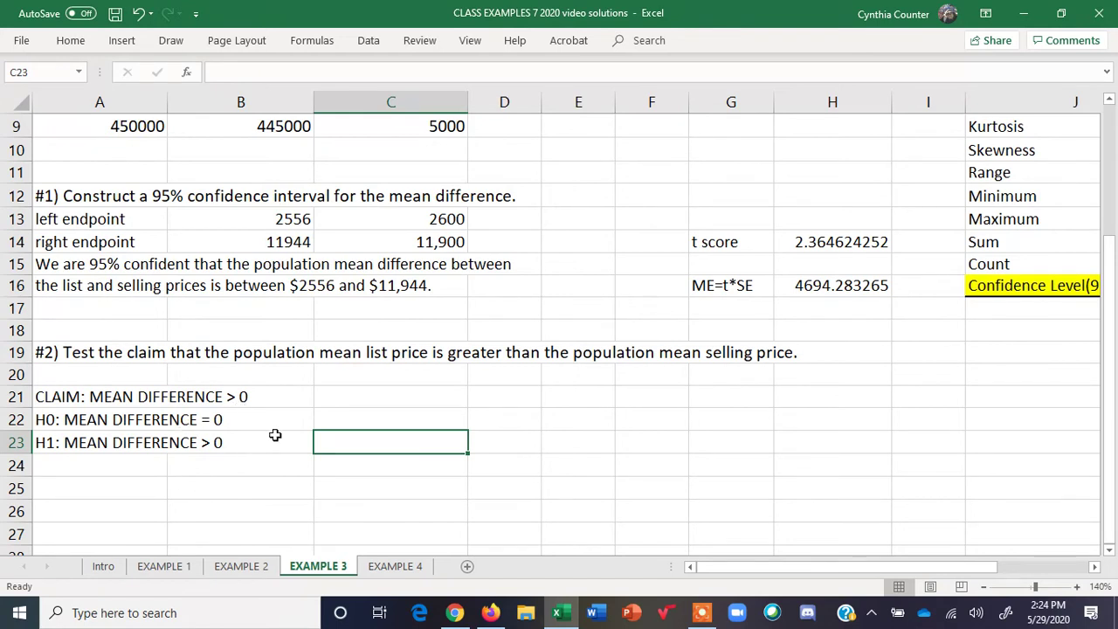
pyautogui.write('rig')
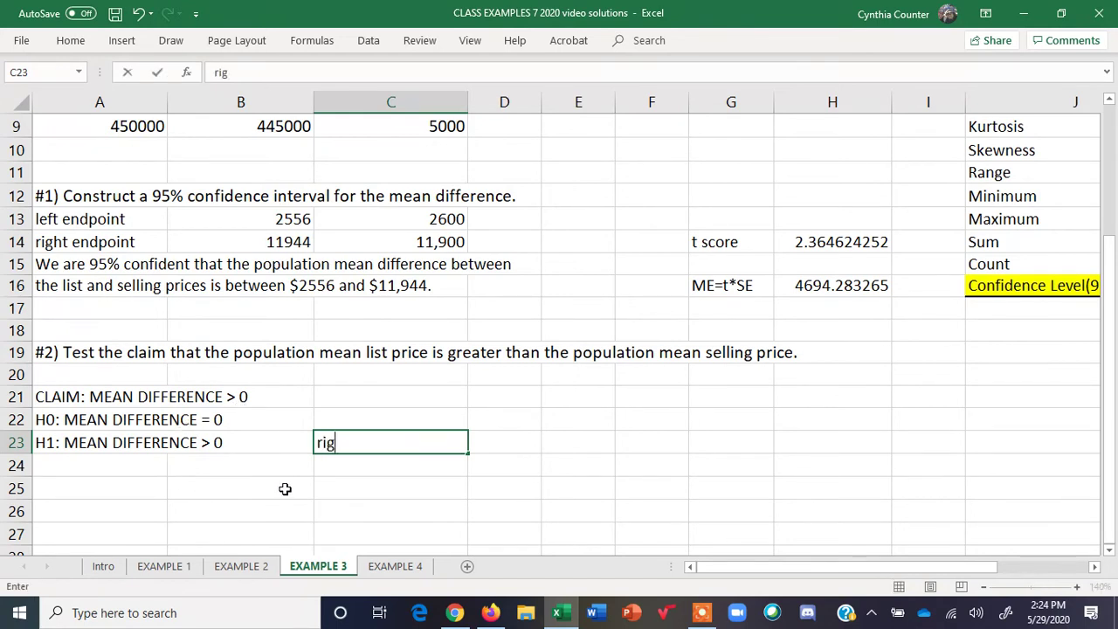
pyautogui.write('ht-tailed test')
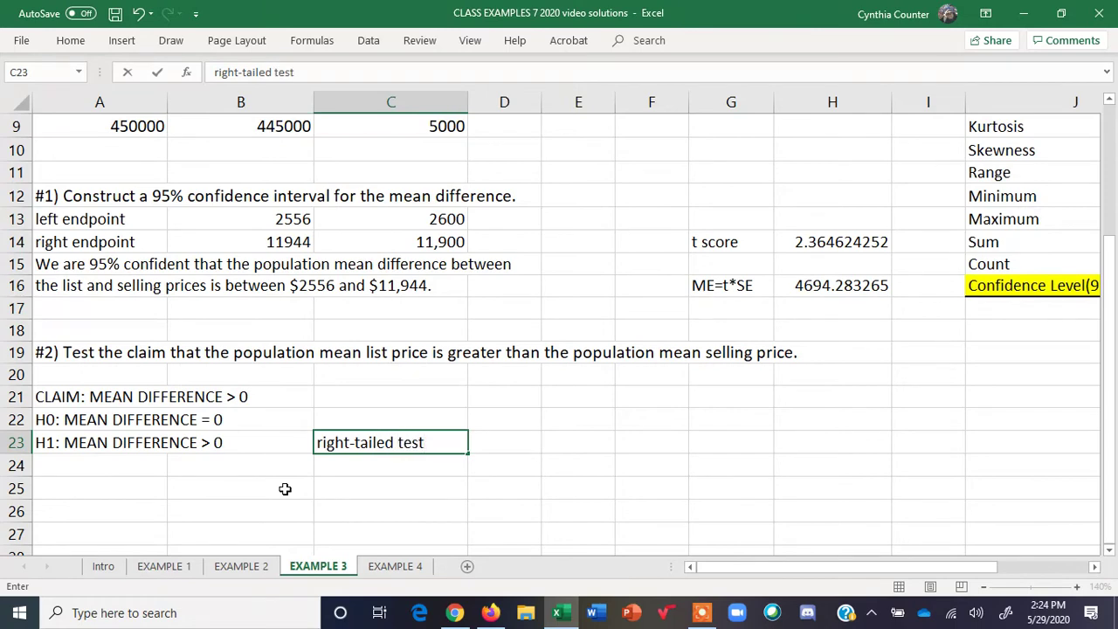
pyautogui.press('Return')
# Record the significance level in A24 as "ALPHA = .025".
pyautogui.press('Left')
pyautogui.press('Left')
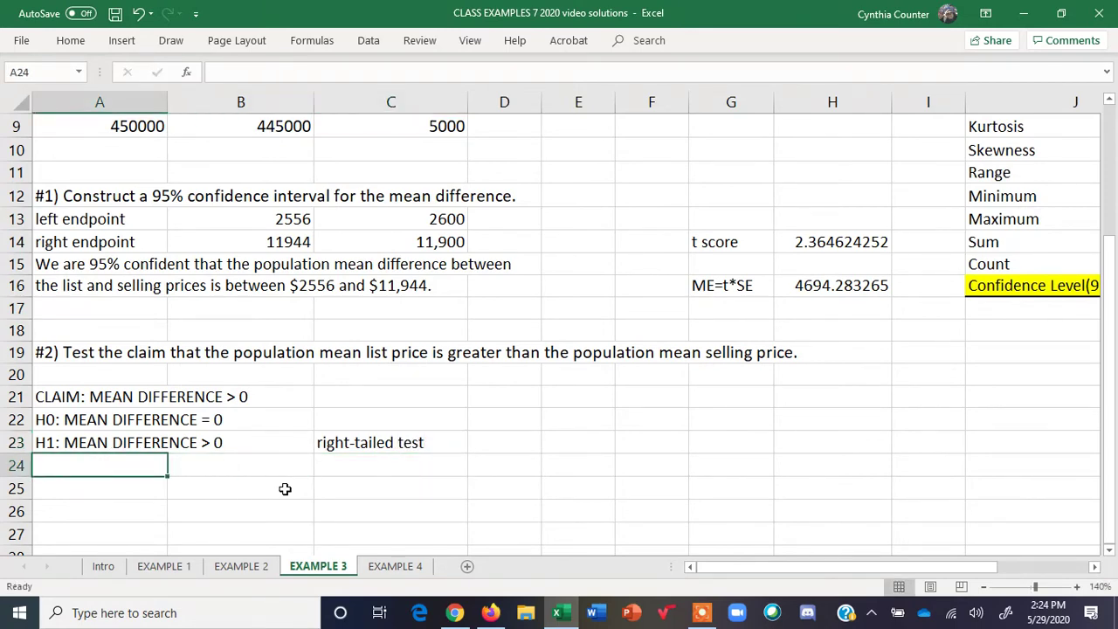
pyautogui.write('ALPHA')
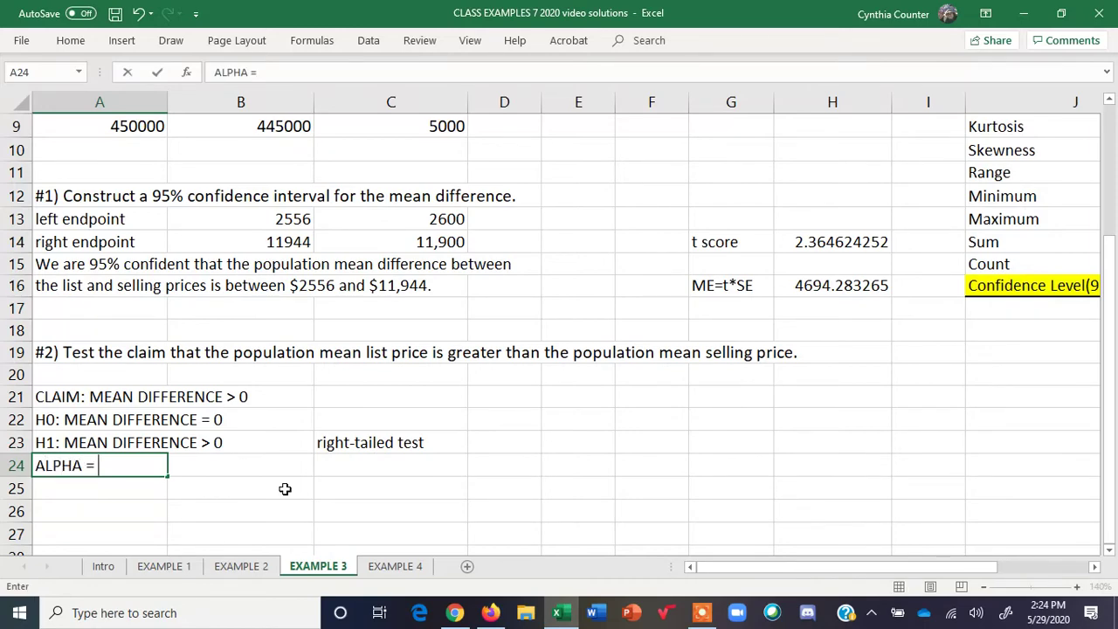
pyautogui.write(' = ,025')
pyautogui.press('BackSpace')
pyautogui.press('BackSpace')
pyautogui.press('BackSpace')
pyautogui.write('025')
pyautogui.press('Return')
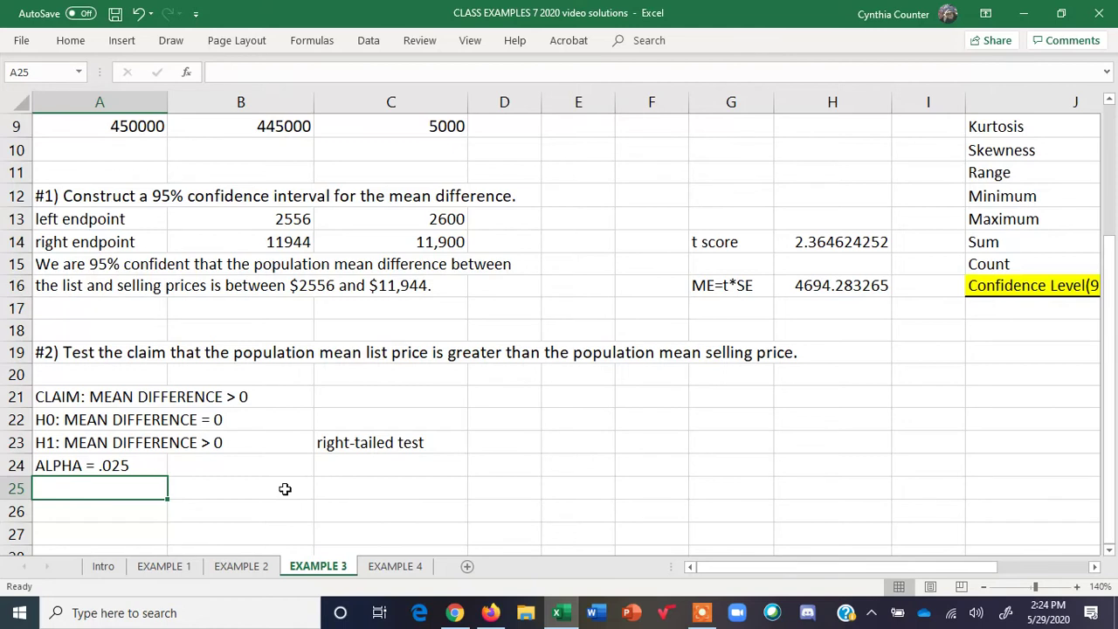
# Label A25 "t stat" and compute the test statistic in B25 from the mean and standard error as =(K3-0)/K4.
pyautogui.write('t stat')
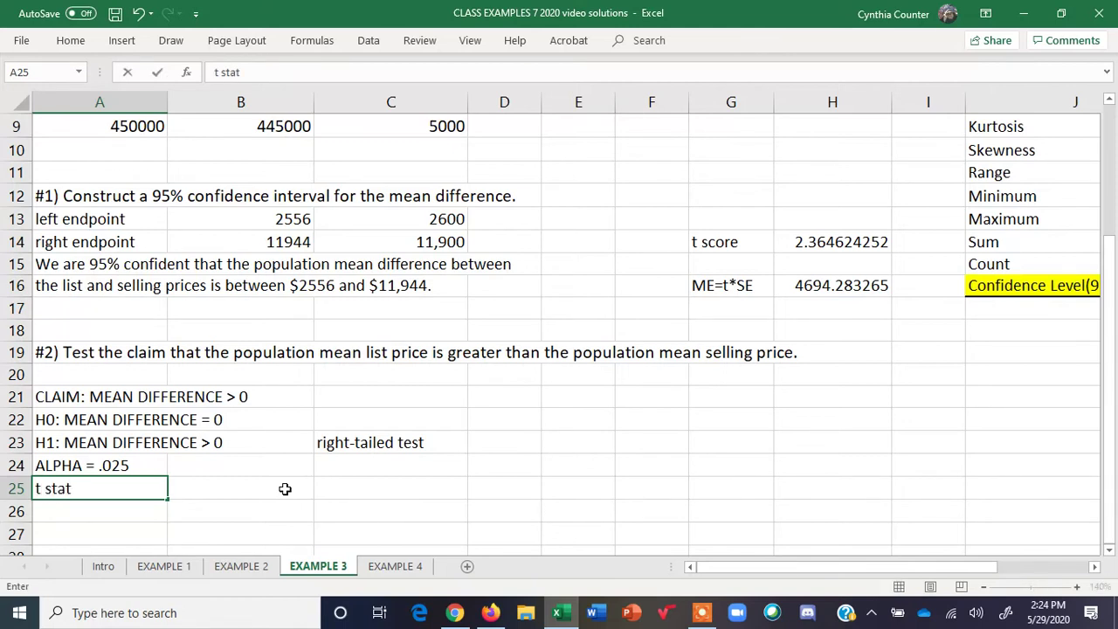
pyautogui.click(284, 489)
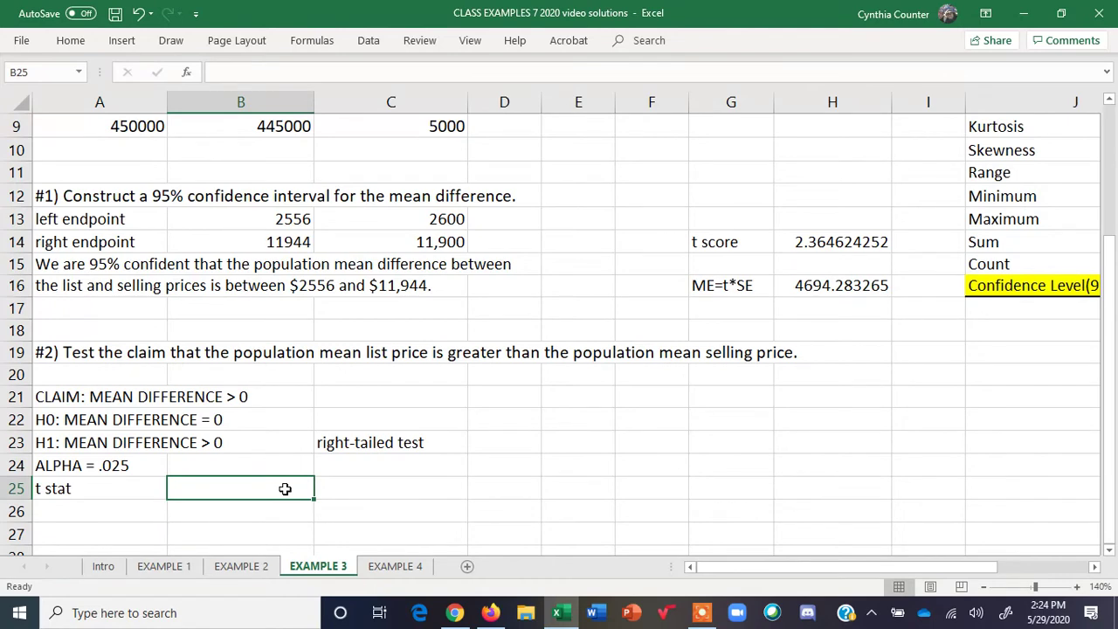
pyautogui.write('=(')
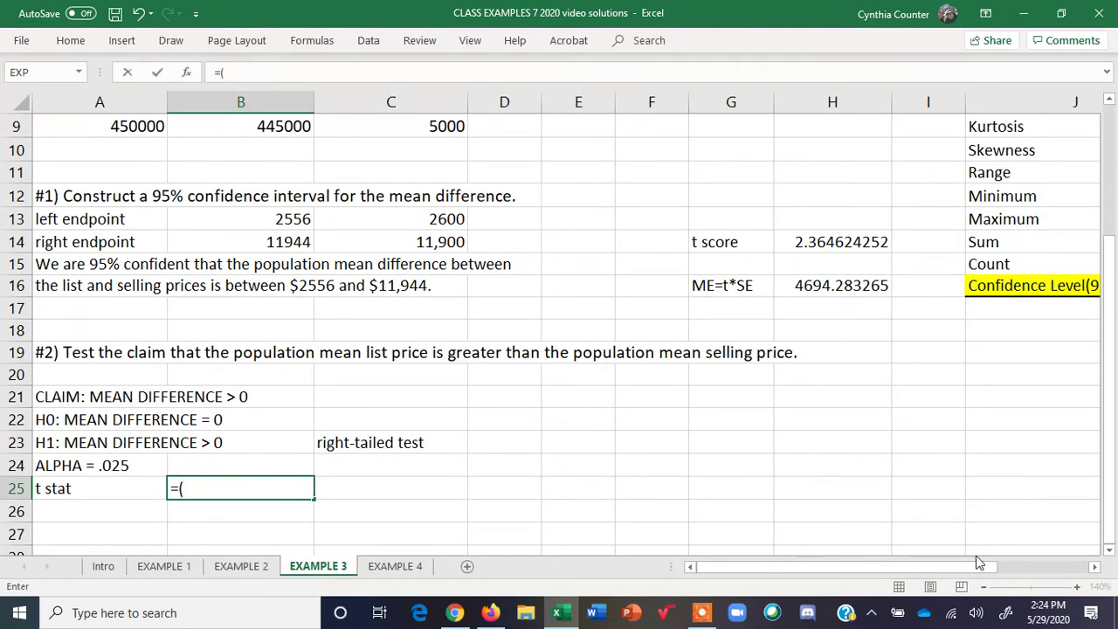
pyautogui.moveTo(975, 567); pyautogui.dragTo(1110, 375)
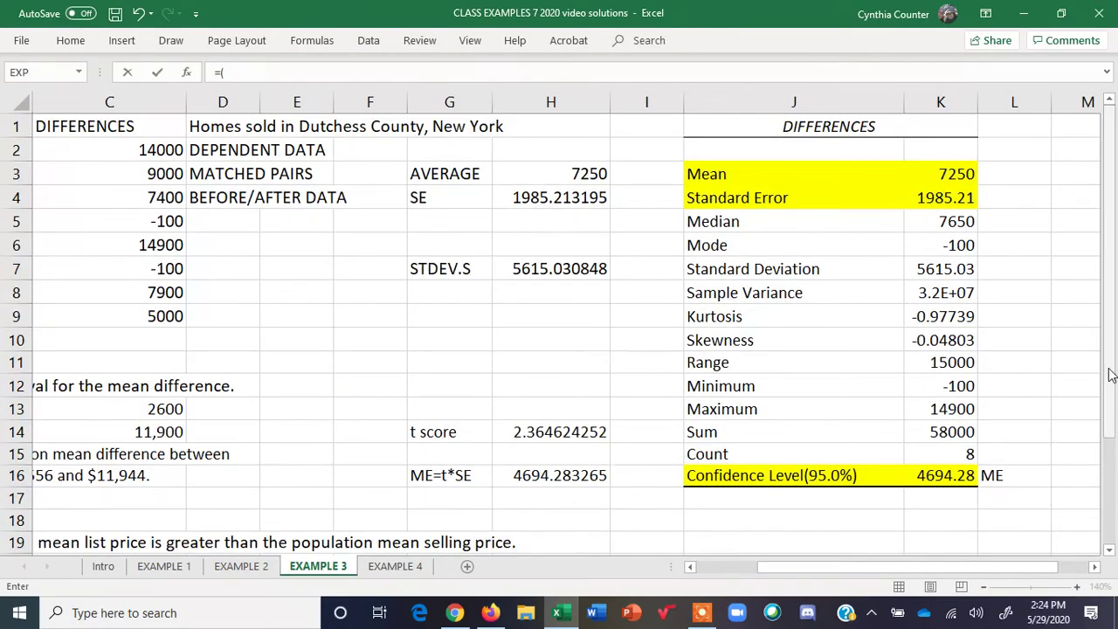
pyautogui.click(952, 173)
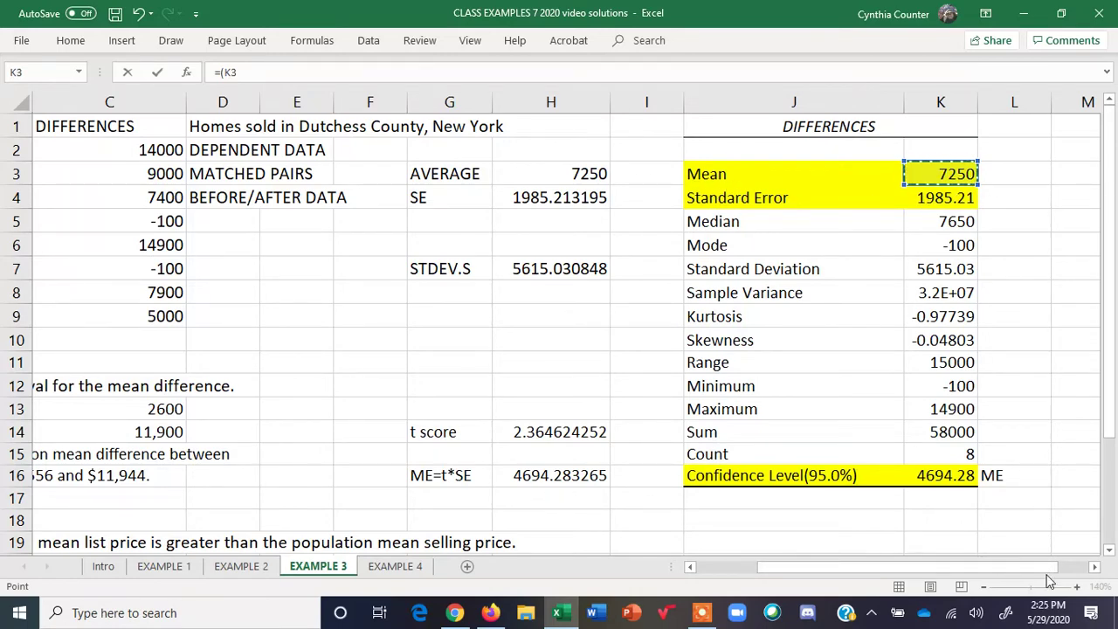
pyautogui.moveTo(1048, 567); pyautogui.dragTo(879, 584)
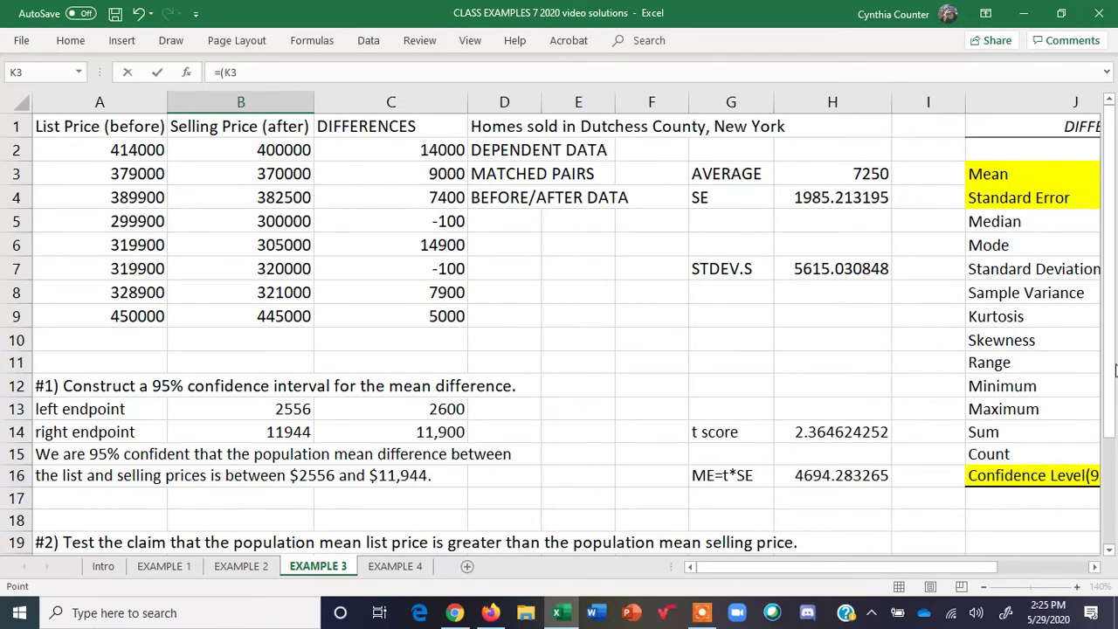
pyautogui.moveTo(1114, 371); pyautogui.dragTo(1115, 467)
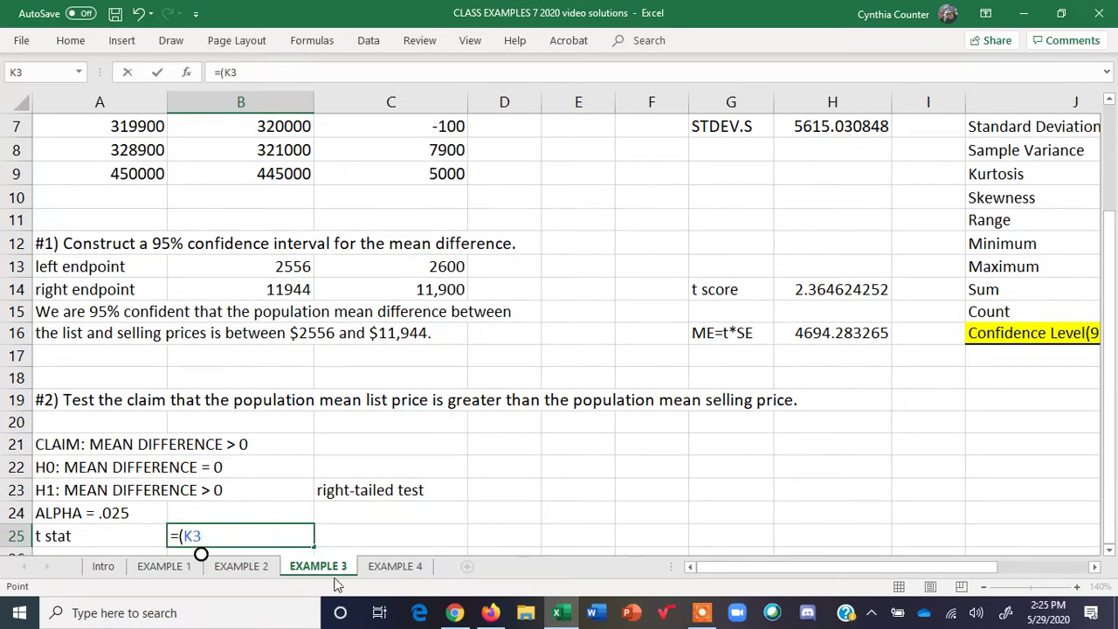
pyautogui.write('-0)/')
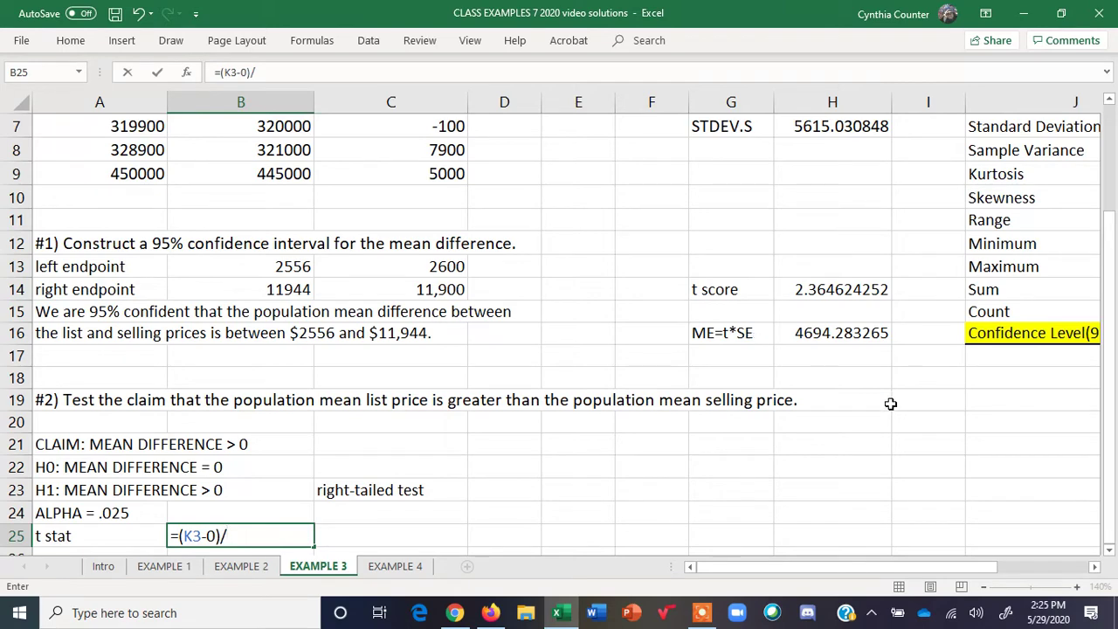
pyautogui.moveTo(929, 567); pyautogui.dragTo(990, 567)
pyautogui.moveTo(1110, 517); pyautogui.dragTo(1114, 441)
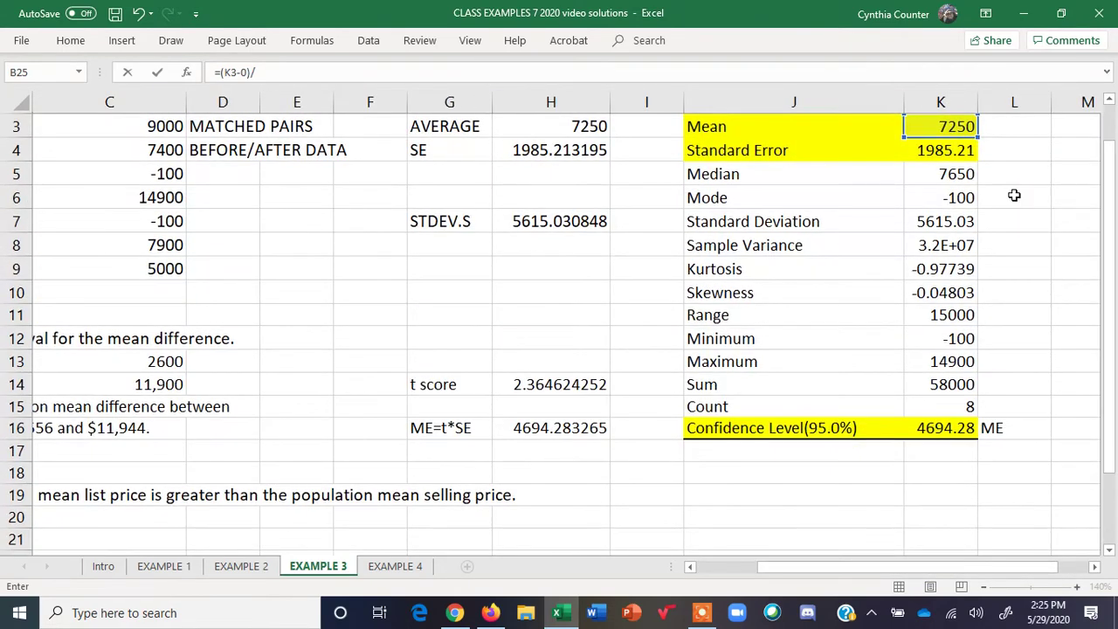
pyautogui.click(956, 150)
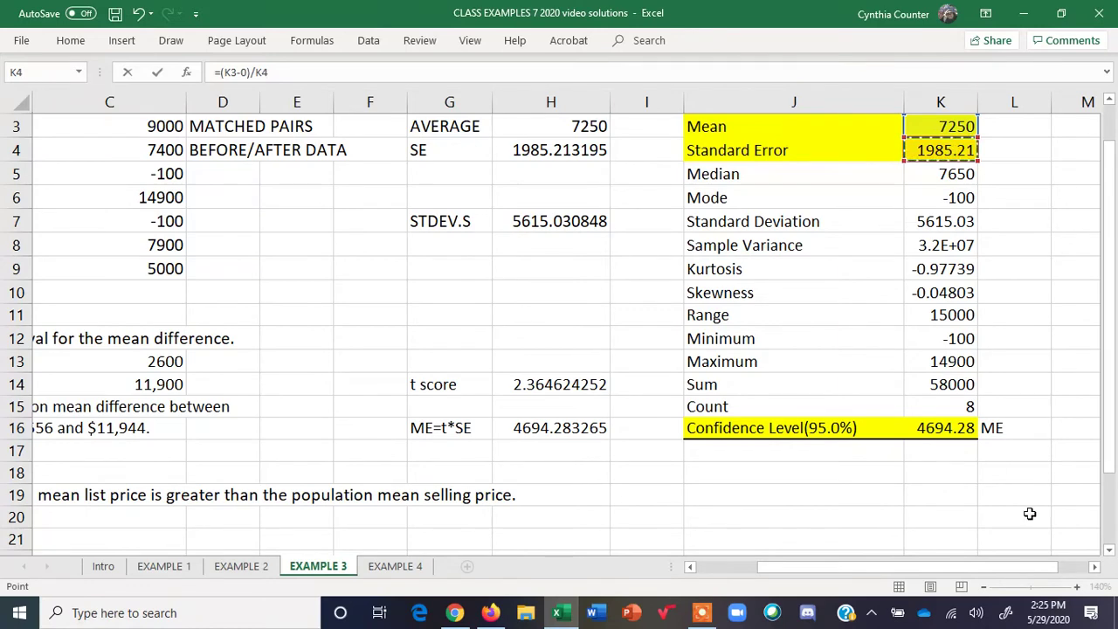
pyautogui.moveTo(1045, 567); pyautogui.dragTo(837, 568)
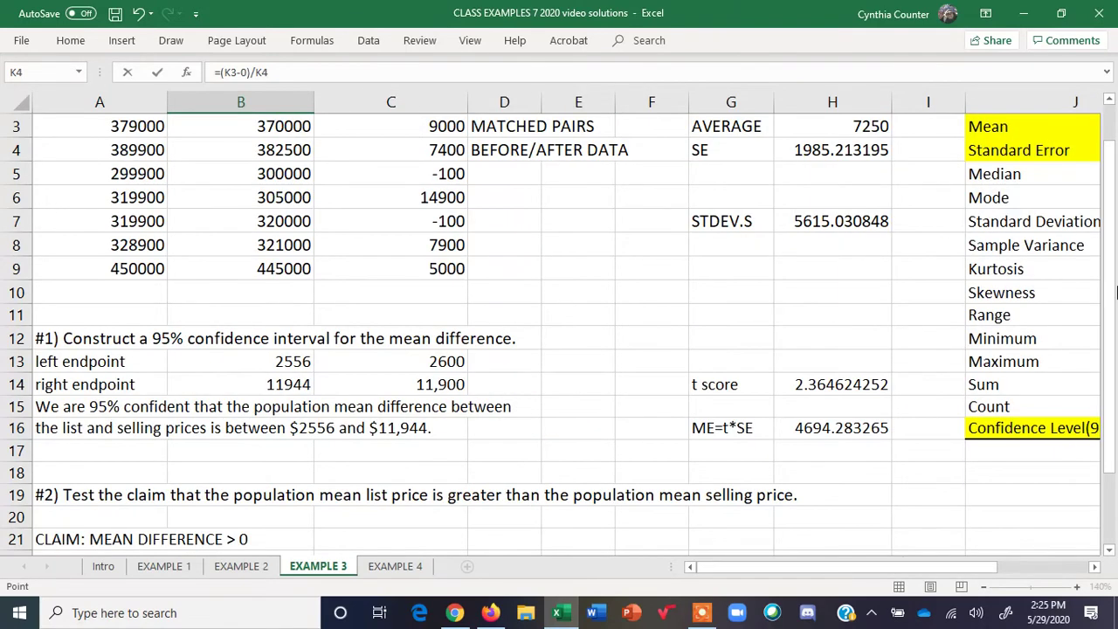
pyautogui.moveTo(1111, 228); pyautogui.dragTo(1115, 339)
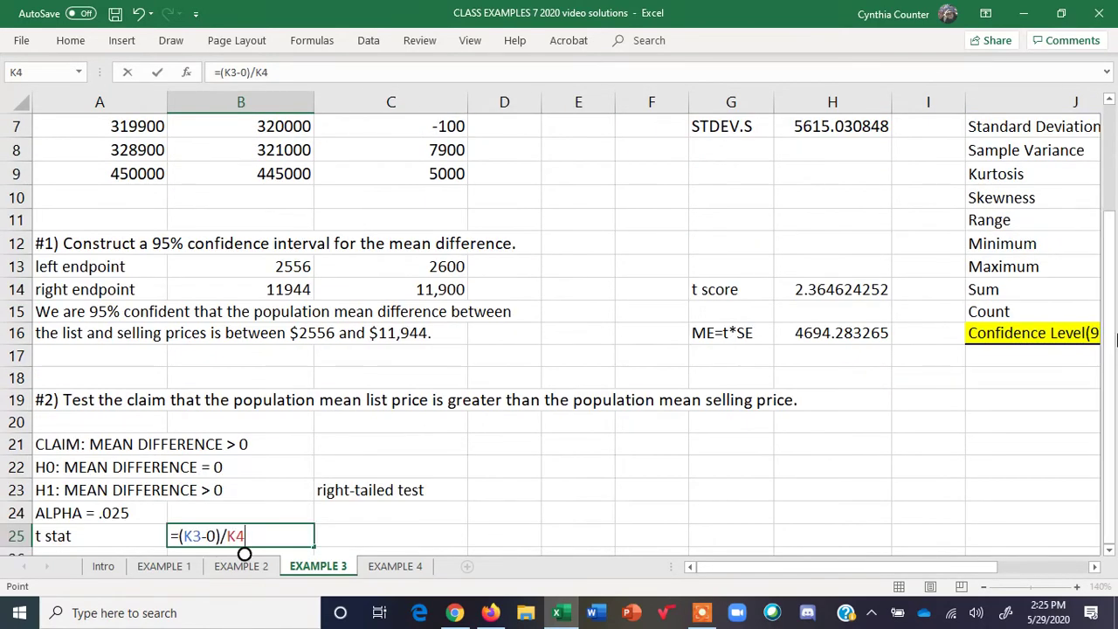
pyautogui.press('Return')
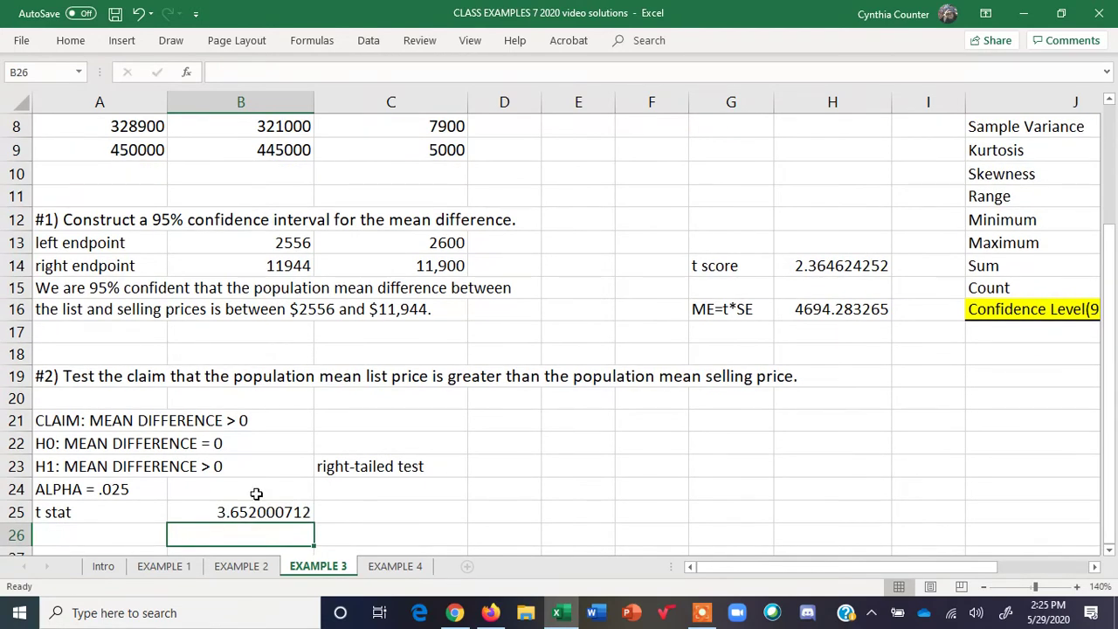
pyautogui.click(229, 511)
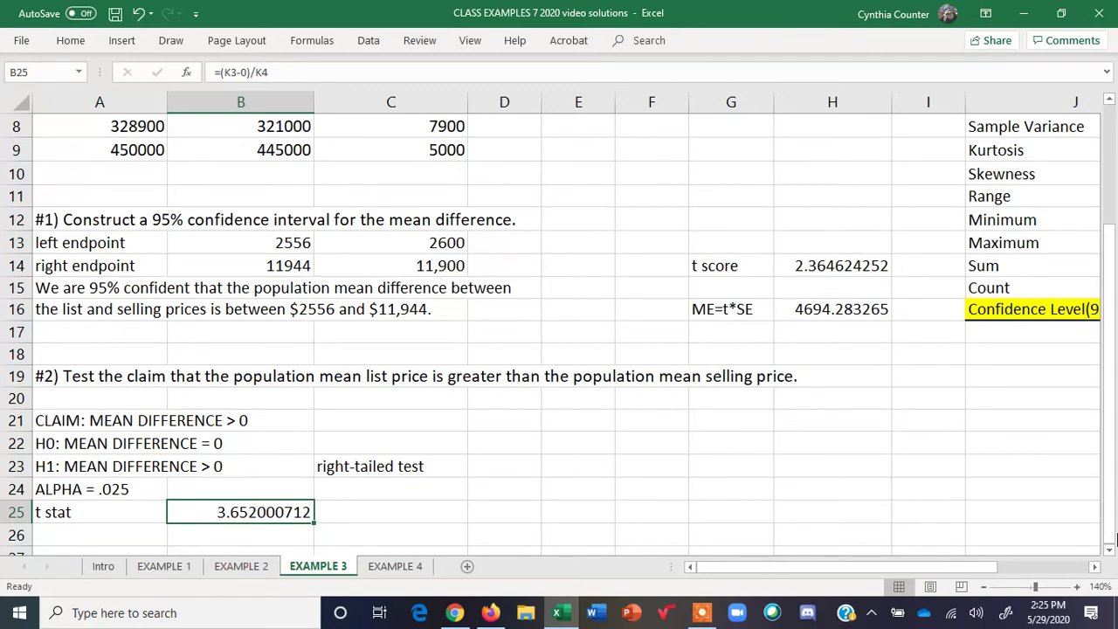
# Label A26 "p-value" and compute the right-tailed p-value in B26 as =T.DIST.RT(B25,7).
pyautogui.scroll(-4, 1111, 550)
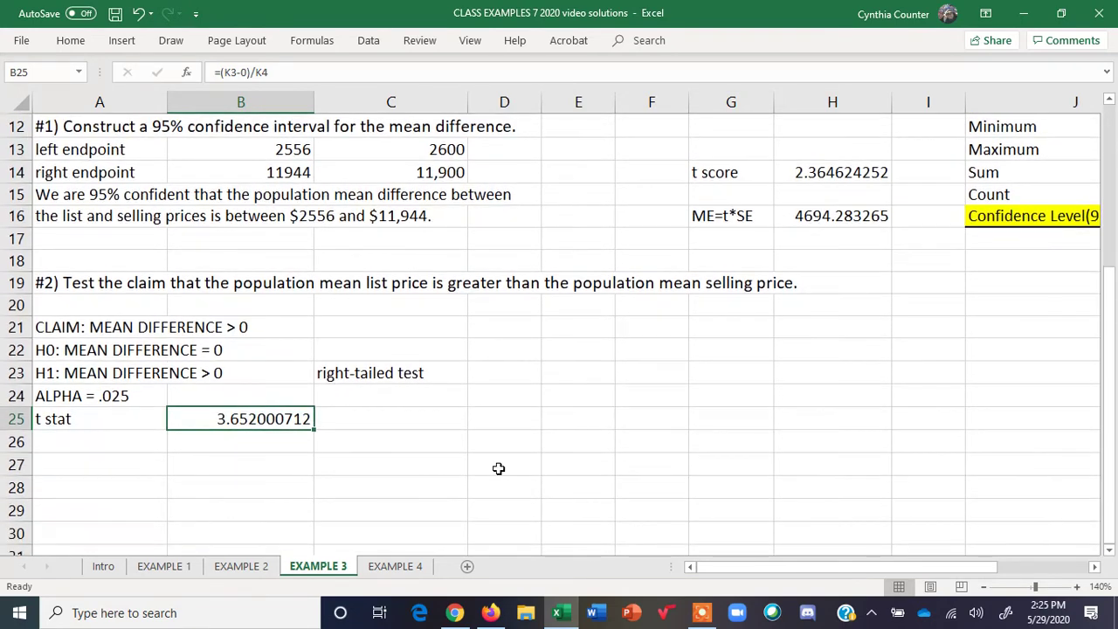
pyautogui.click(128, 445)
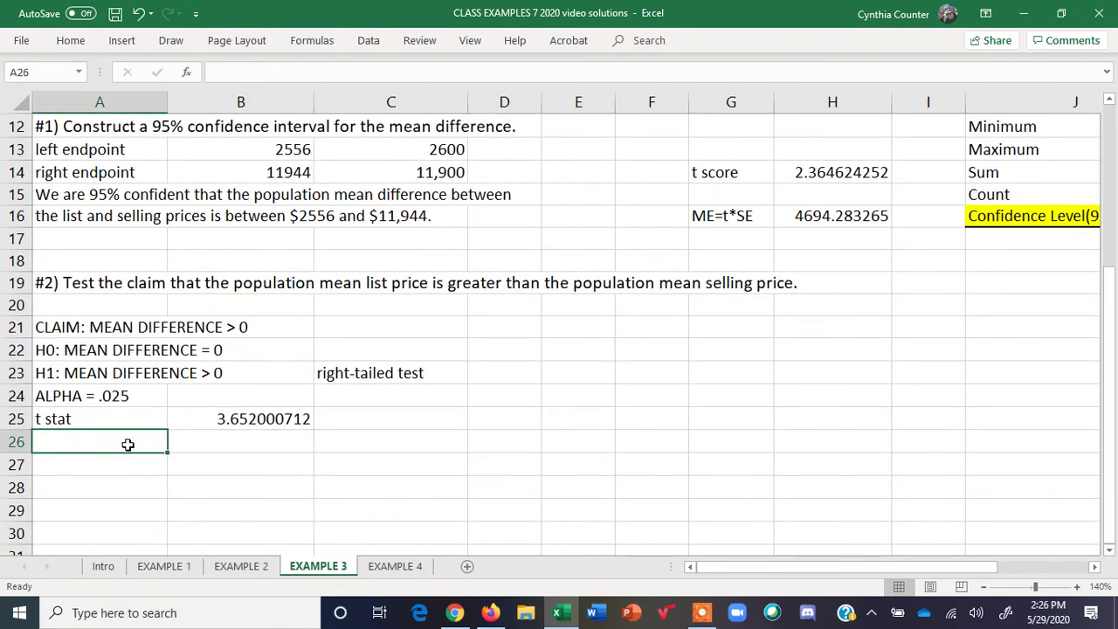
pyautogui.write('p-val')
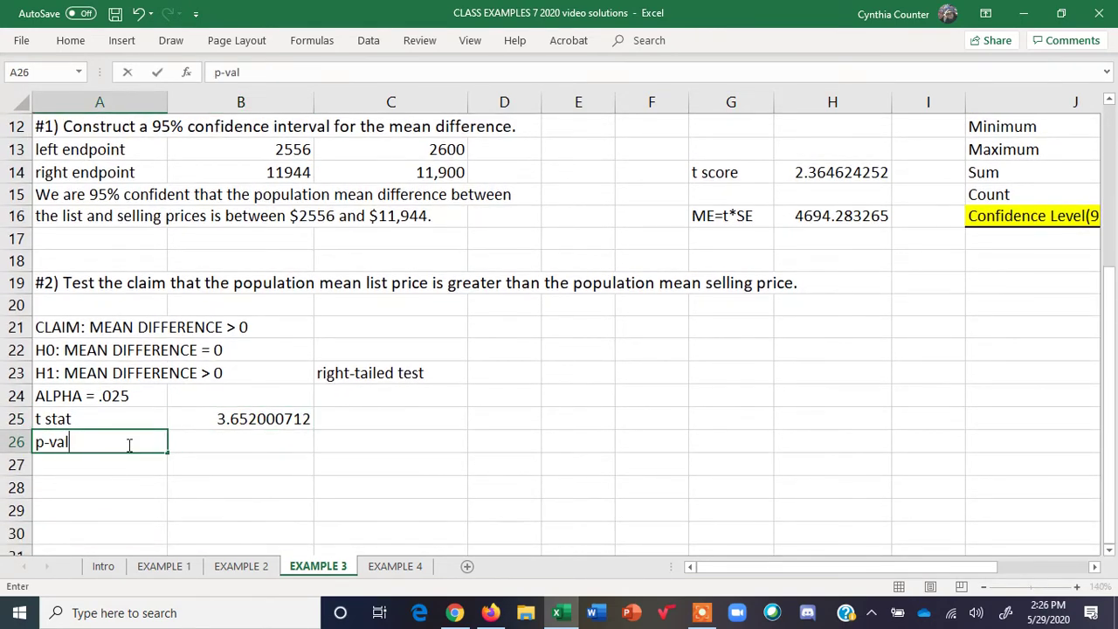
pyautogui.write('ue')
pyautogui.press('Tab')
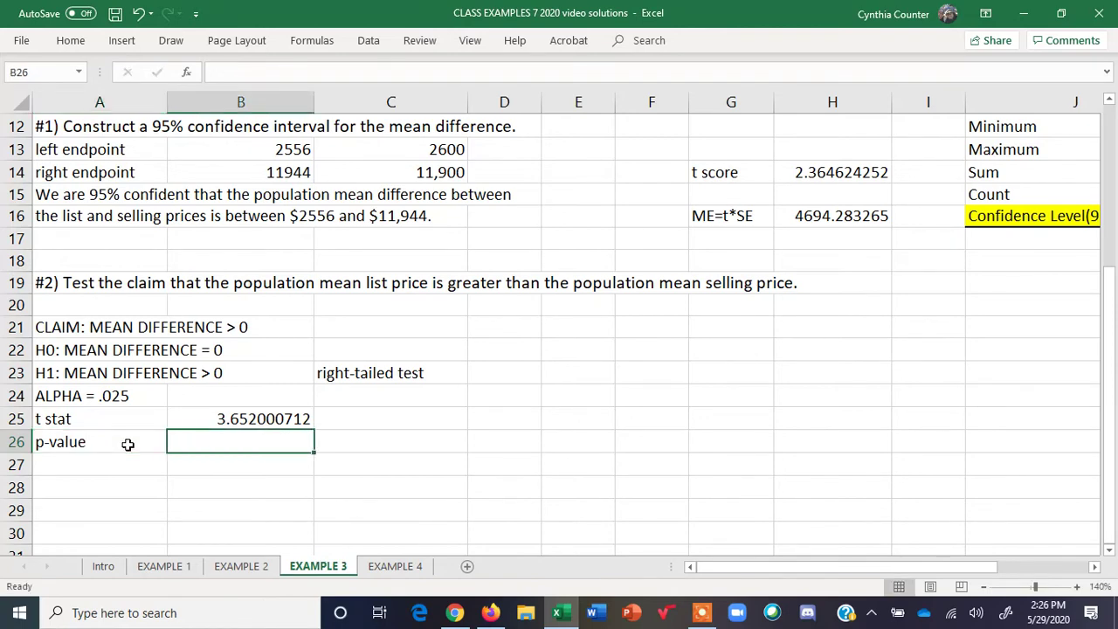
pyautogui.write('=t')
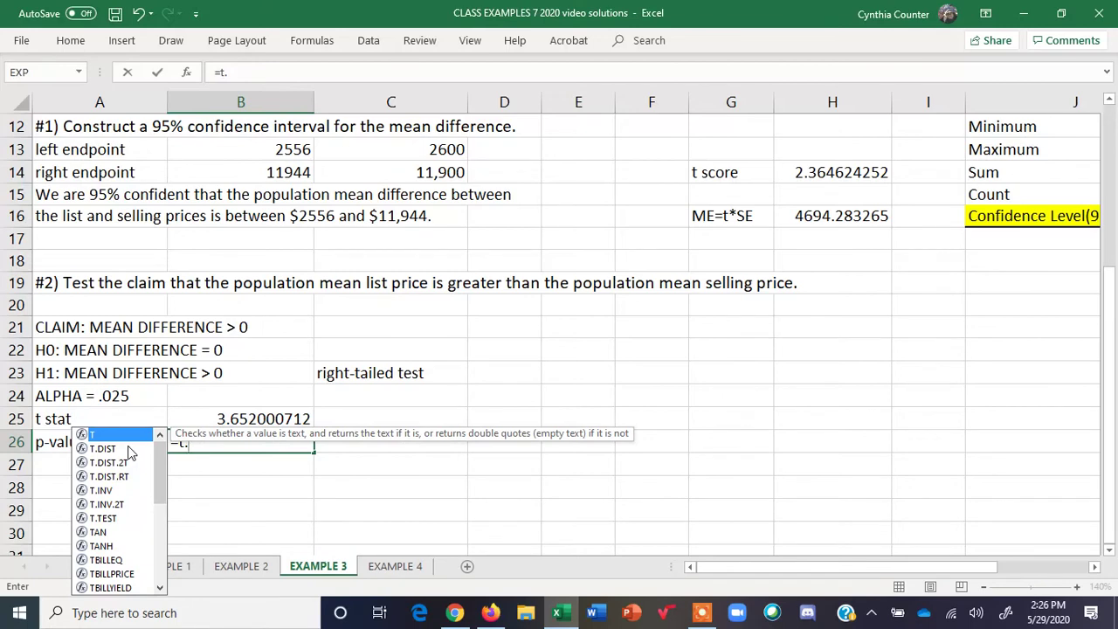
pyautogui.write('.')
pyautogui.doubleClick(129, 477)
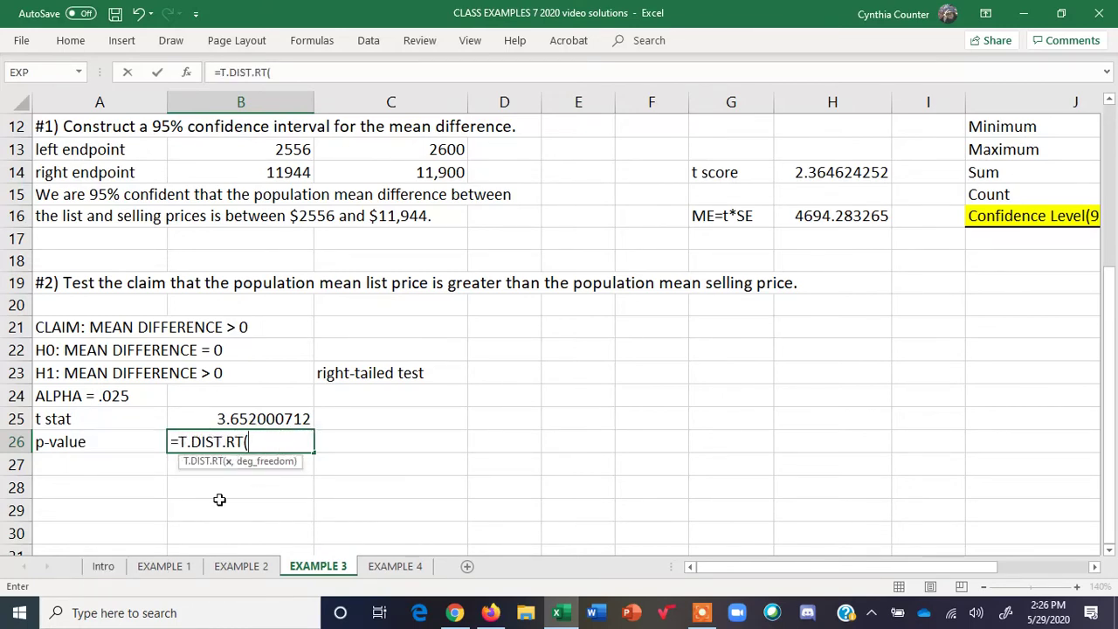
pyautogui.click(227, 419)
pyautogui.write(',')
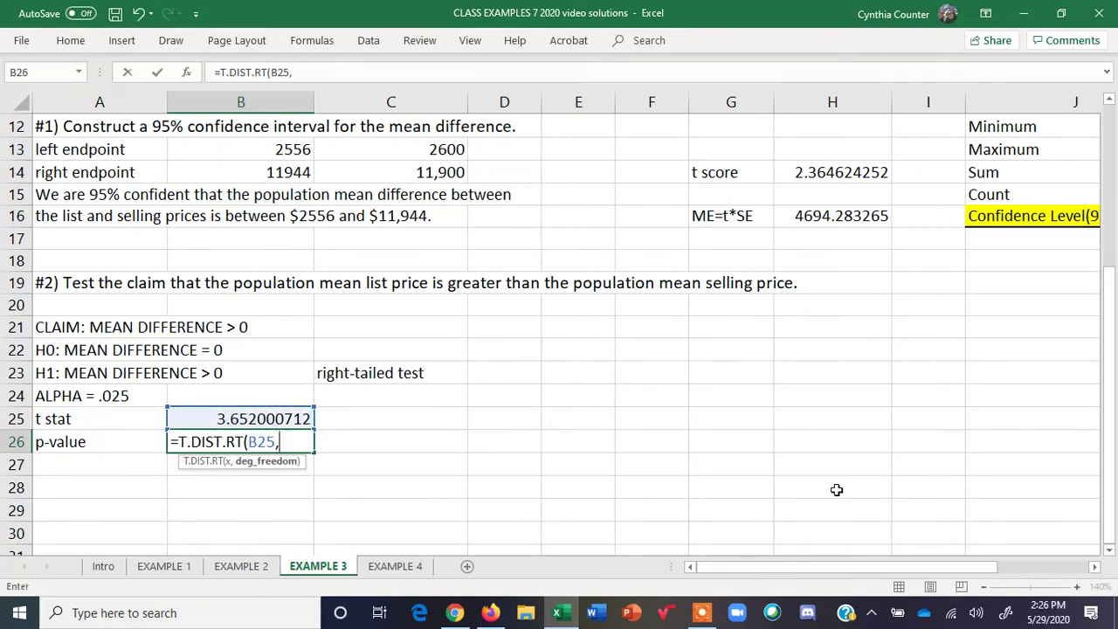
pyautogui.moveTo(953, 572); pyautogui.dragTo(1026, 568)
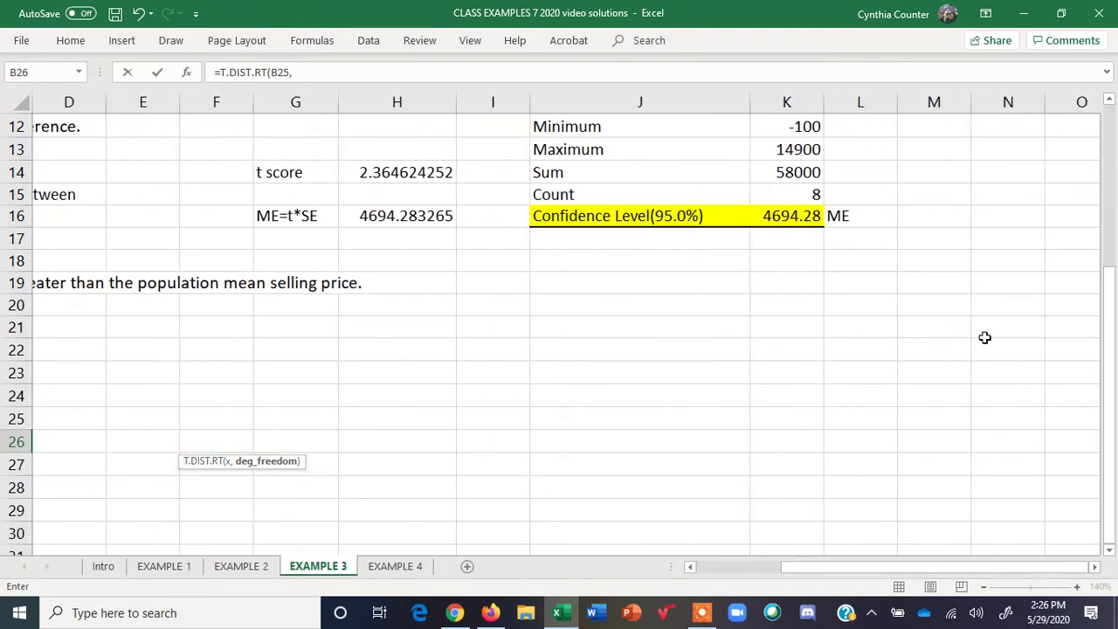
pyautogui.moveTo(1068, 566); pyautogui.dragTo(860, 591)
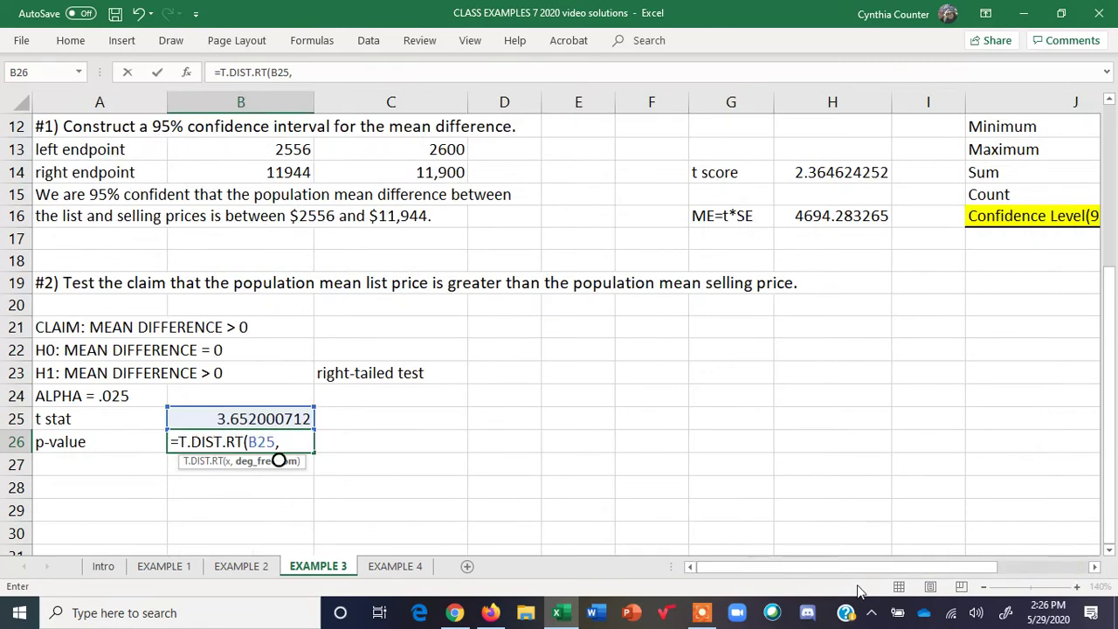
pyautogui.write('7)')
pyautogui.press('Return')
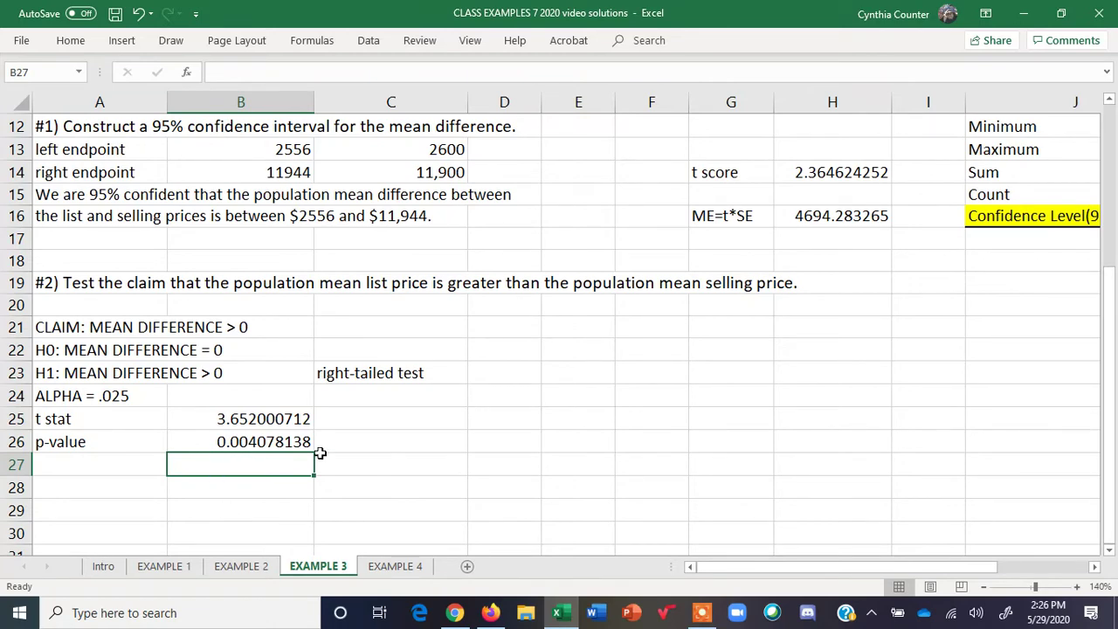
# Note "< ALPHA" beside the p-value in C26 and enter the decision "REJECT H0, SUPPORT H1" in A27.
pyautogui.click(346, 441)
pyautogui.write('< ALPHA')
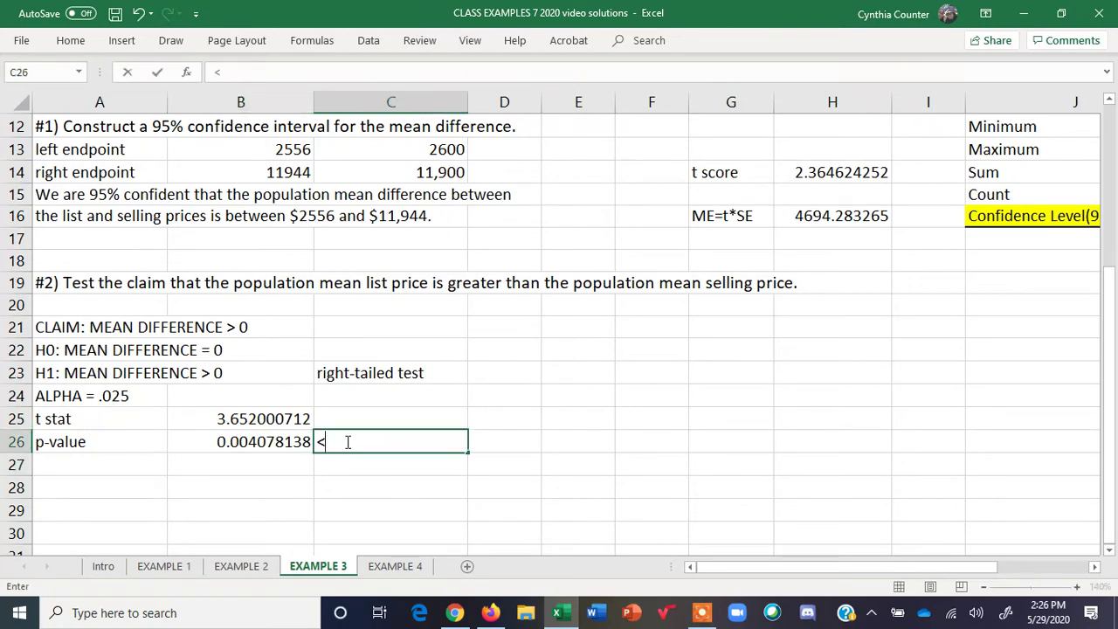
pyautogui.click(77, 464)
pyautogui.write('REJECT H0')
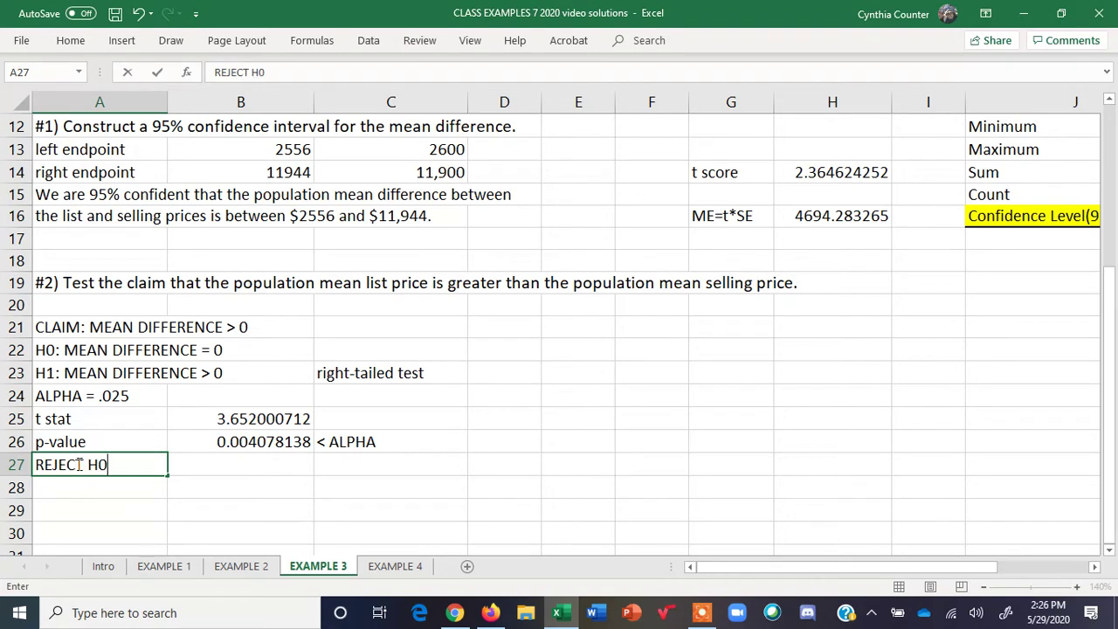
pyautogui.write(', SUPPORT H')
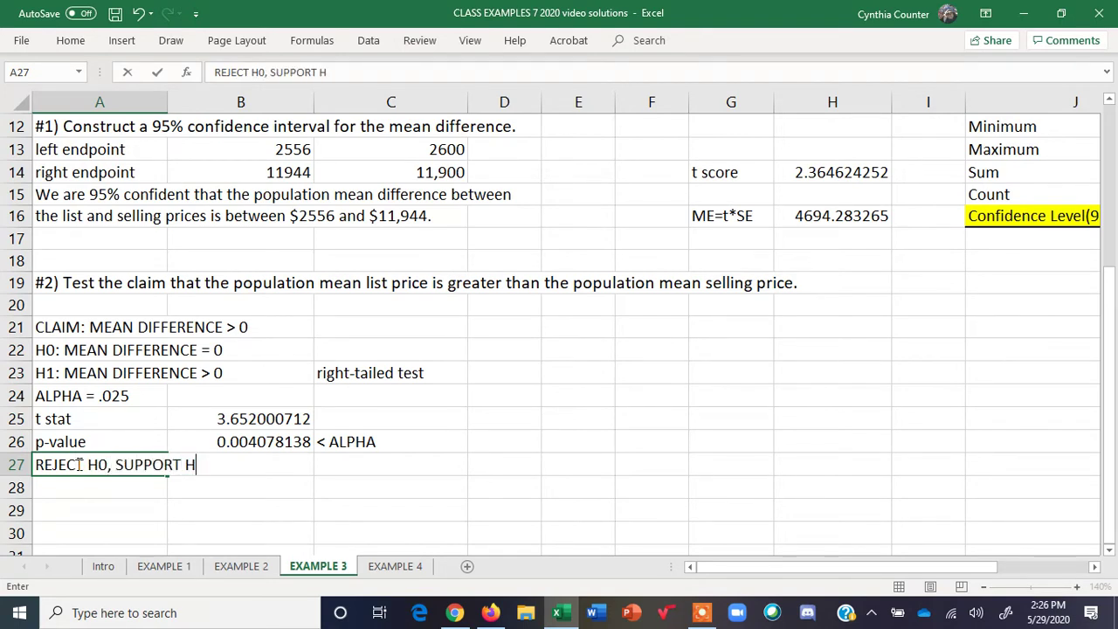
pyautogui.write('1')
pyautogui.press('Return')
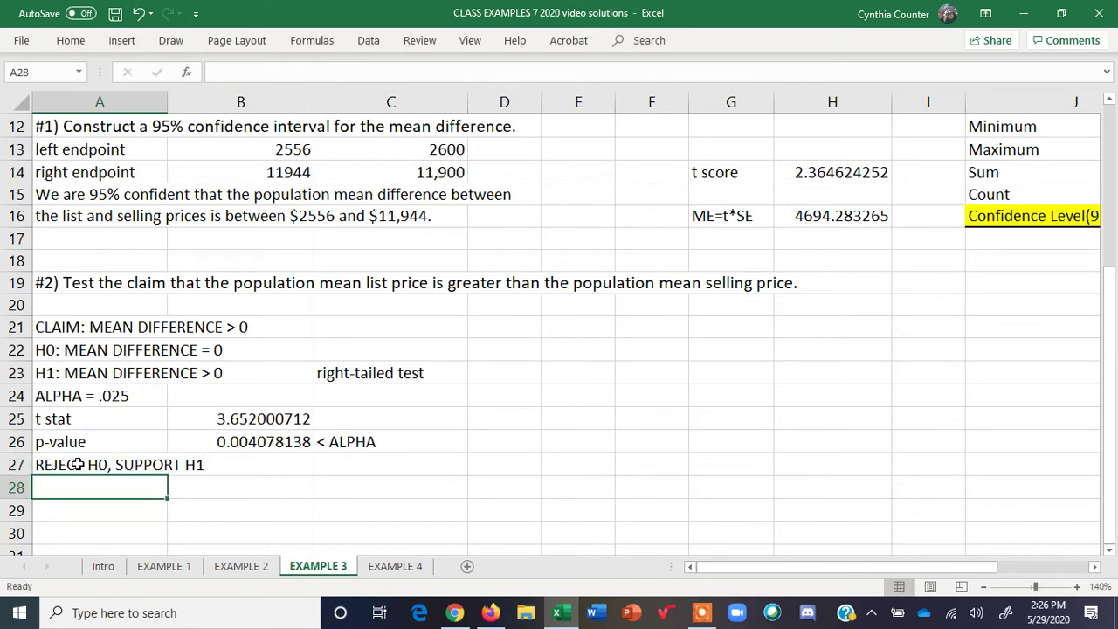
# Enter in A28 "The sample data support the claim that the population mean difference between the list and selling prices".
pyautogui.write('T')
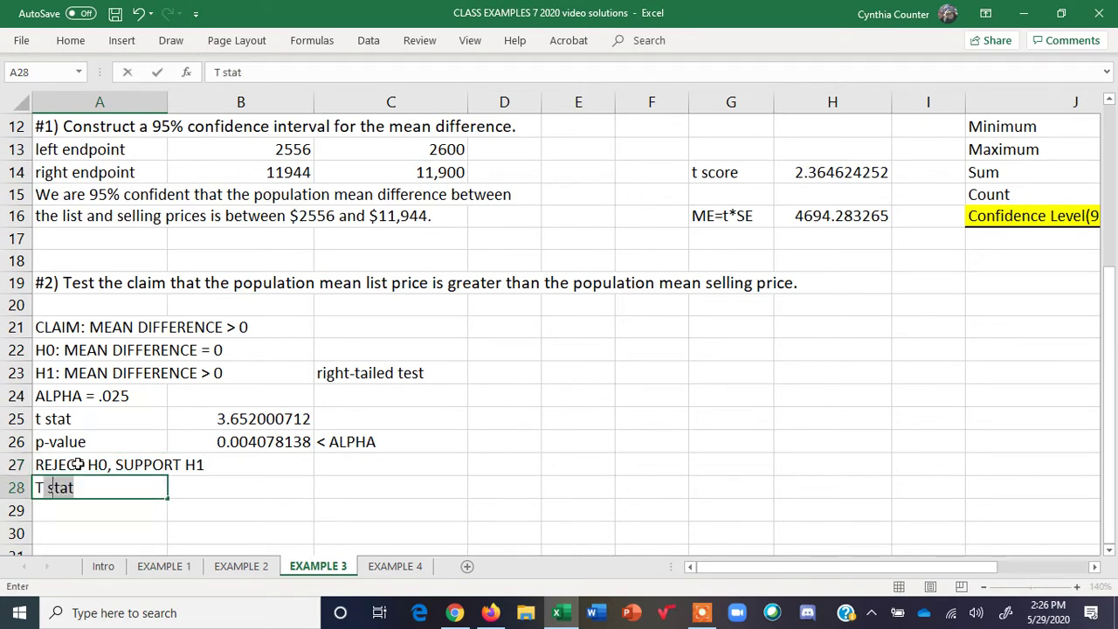
pyautogui.write('he sample')
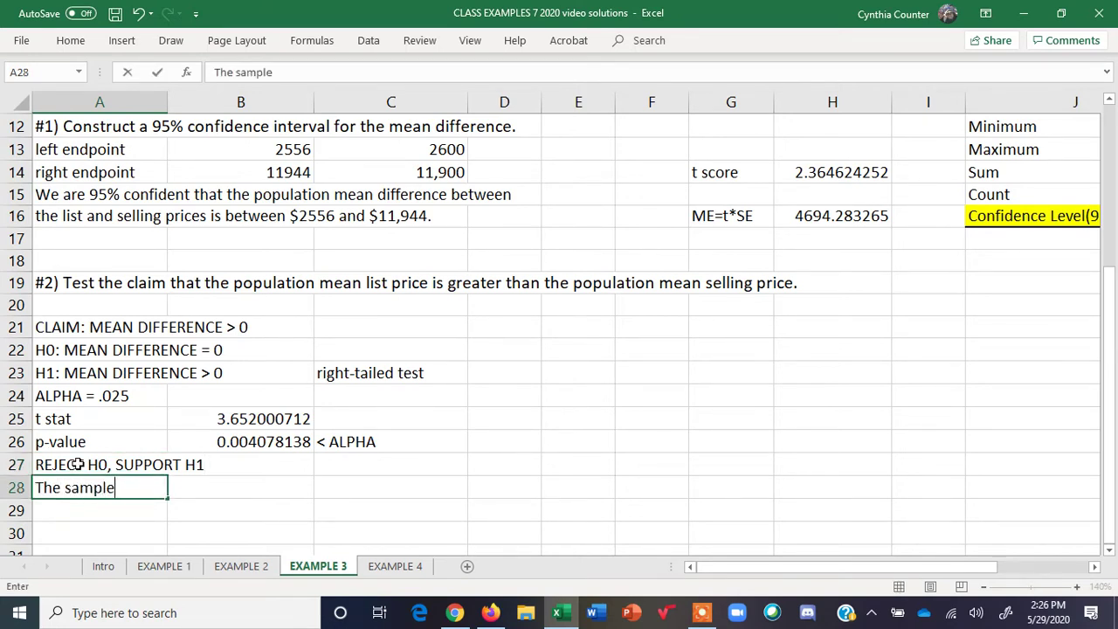
pyautogui.write(' data support')
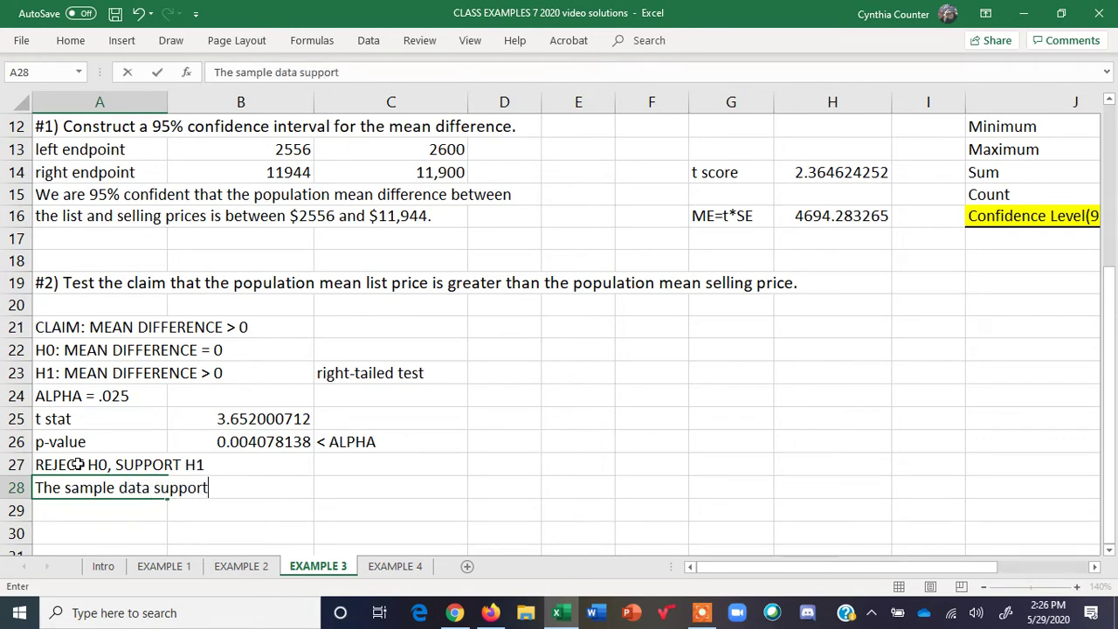
pyautogui.write(' the claim')
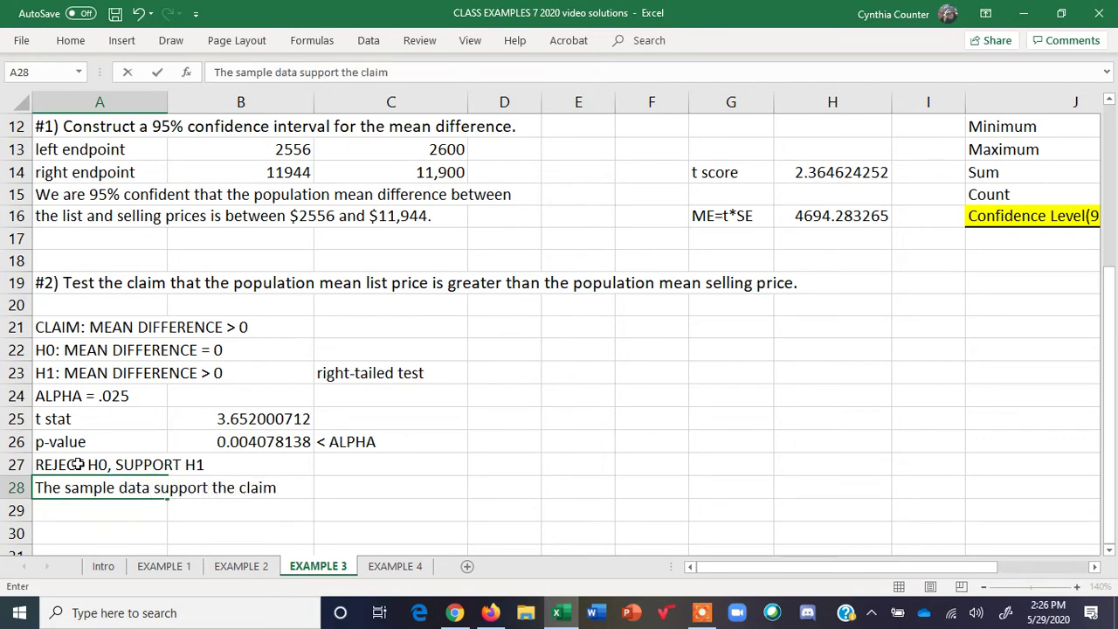
pyautogui.write(' that the po')
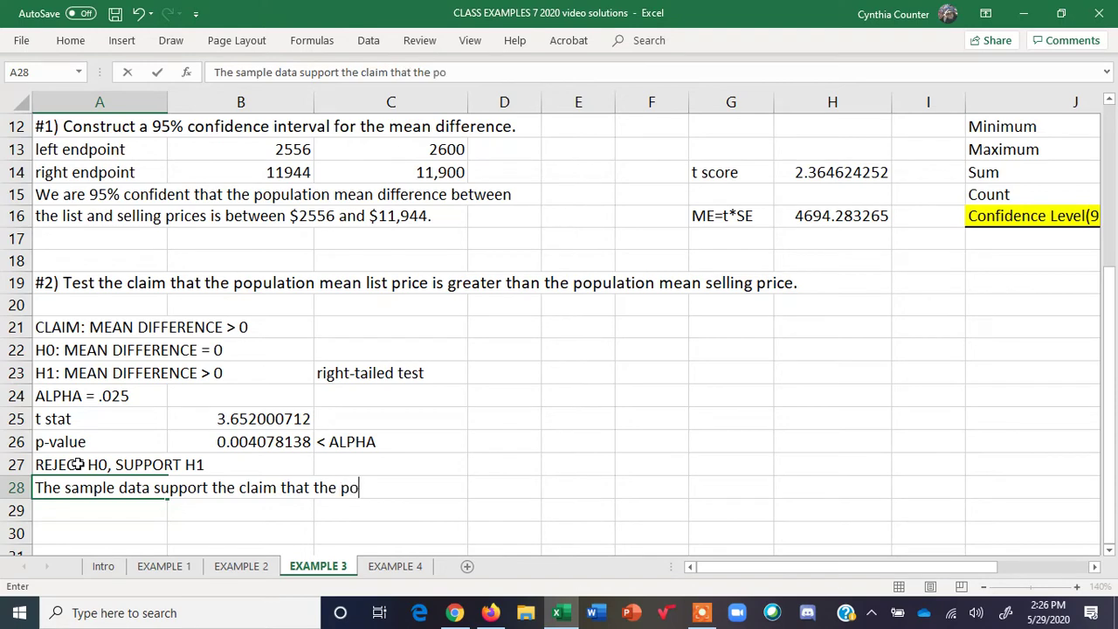
pyautogui.write('pulatio')
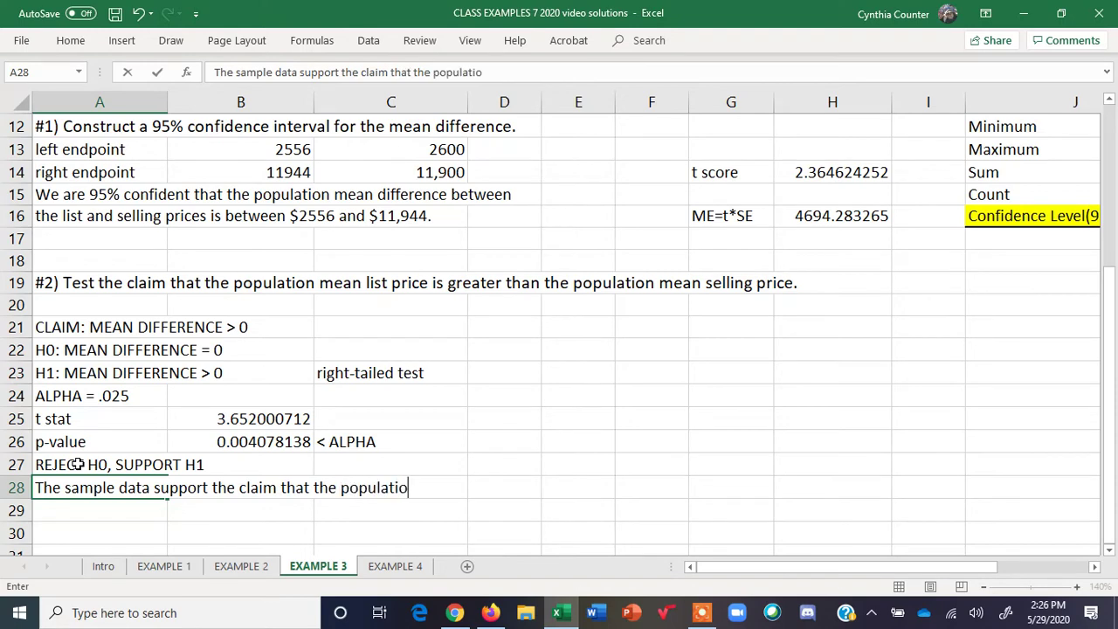
pyautogui.write('n mean diff')
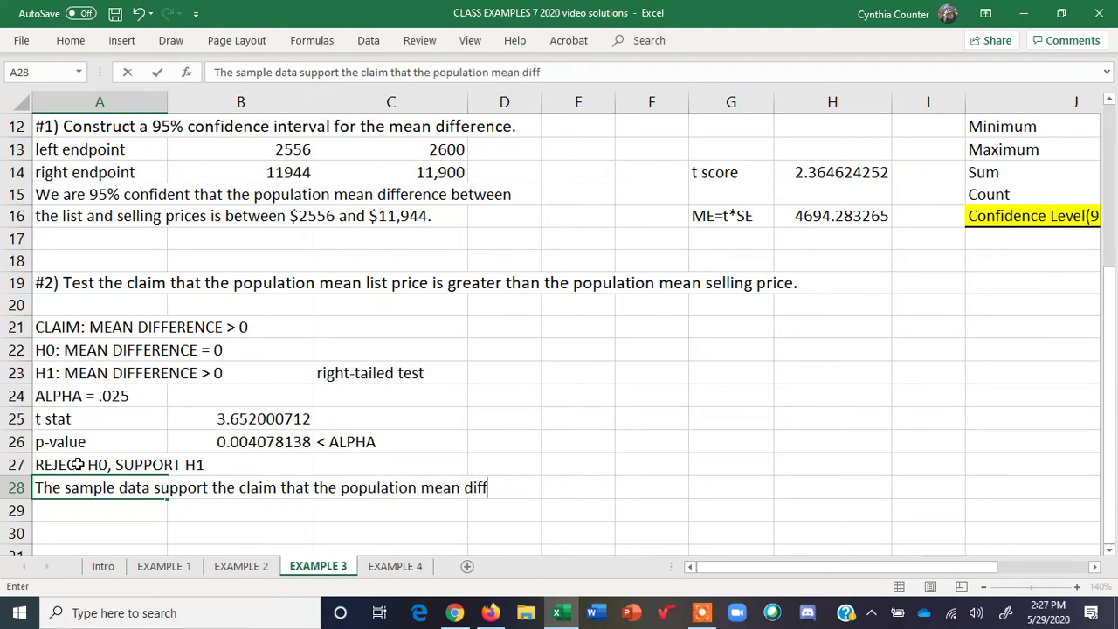
pyautogui.write('erence betwee')
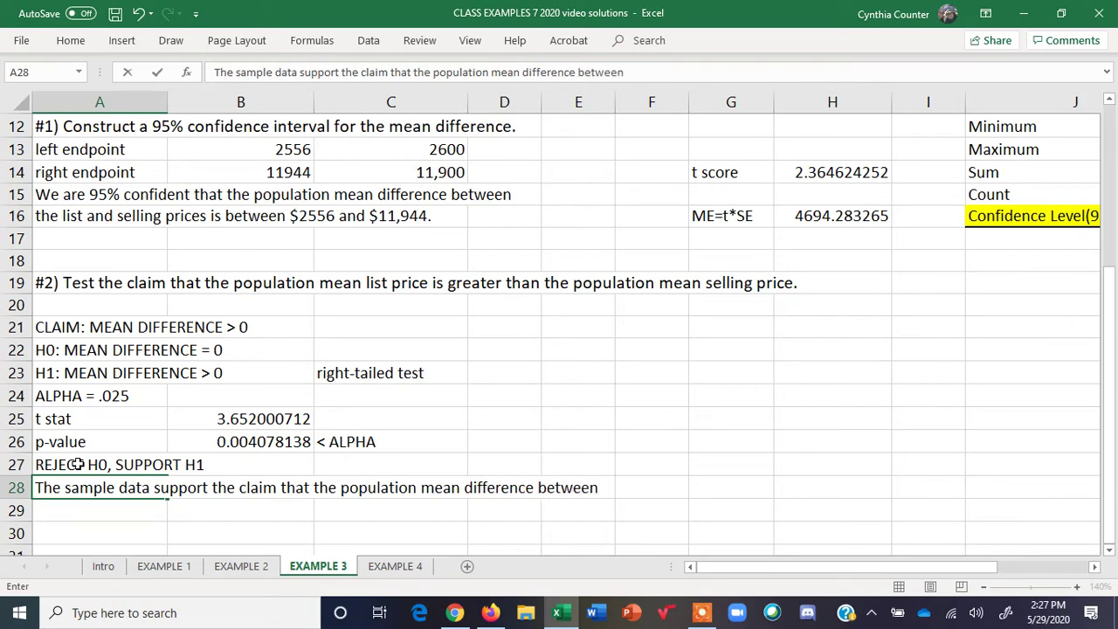
pyautogui.write('n the list and se')
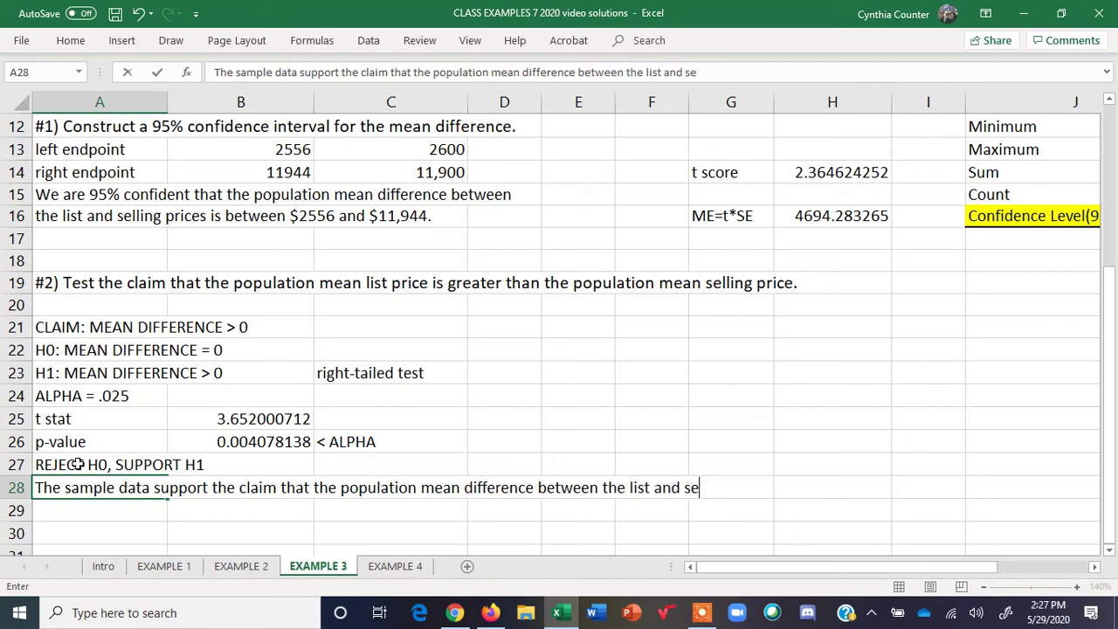
pyautogui.write('lling prices')
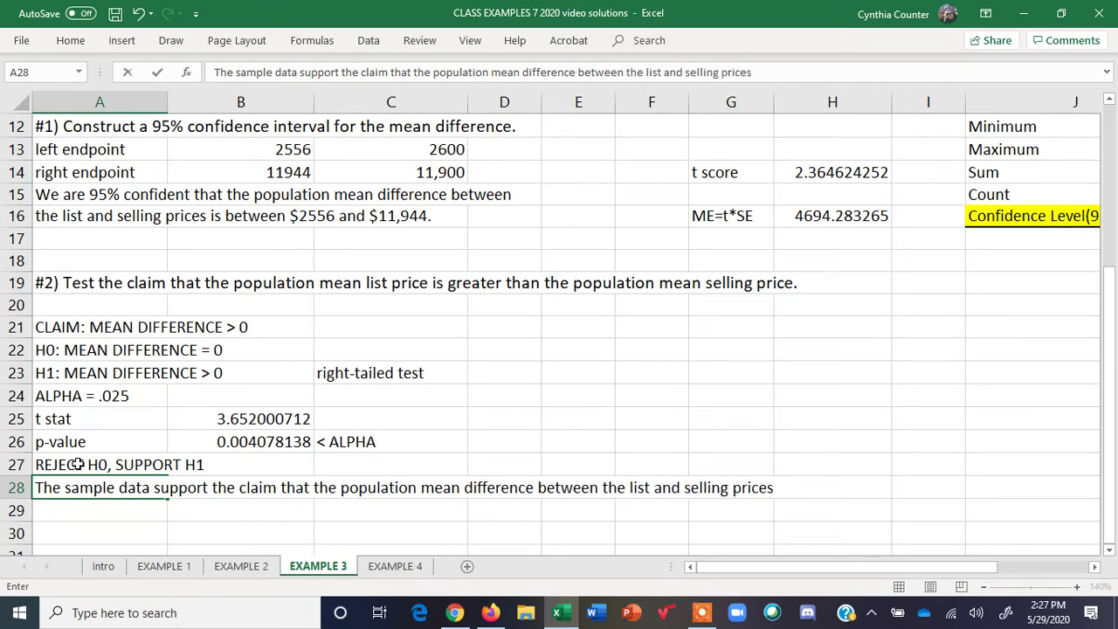
pyautogui.press('Return')
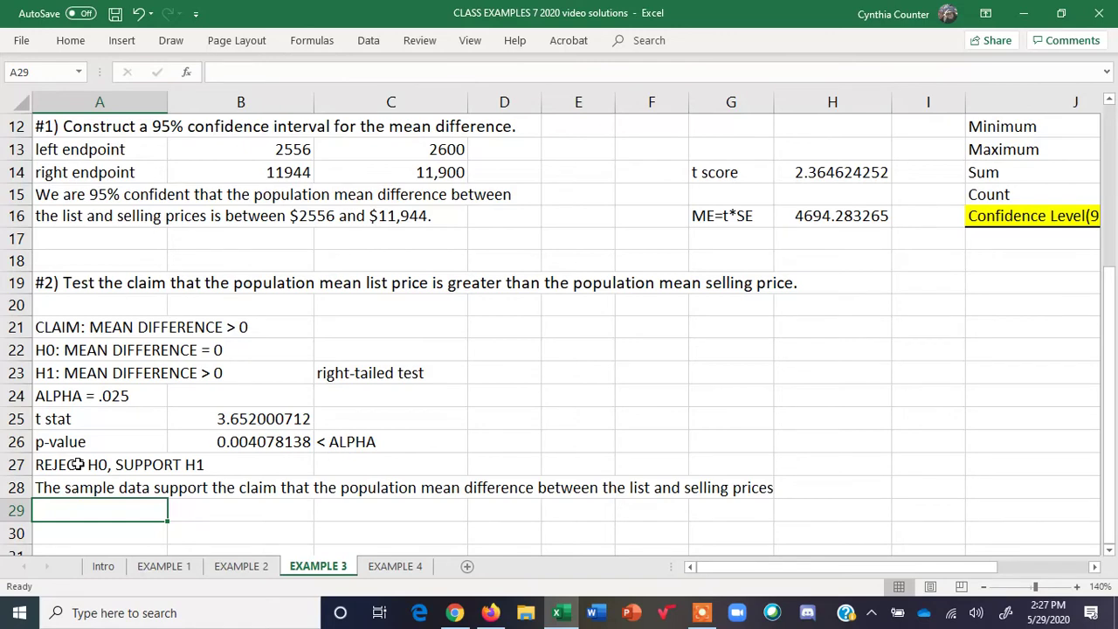
# Continue the conclusion in A29 with "is positive; i.e., the population mean list price is greater than the population mean selling price.".
pyautogui.write('is ')
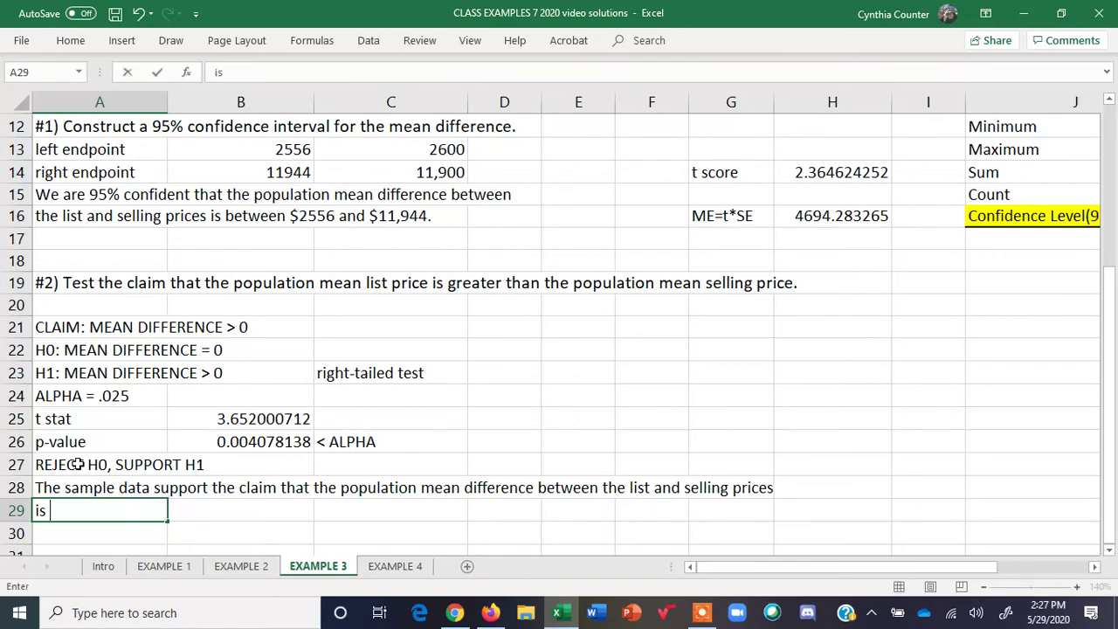
pyautogui.write('positiv')
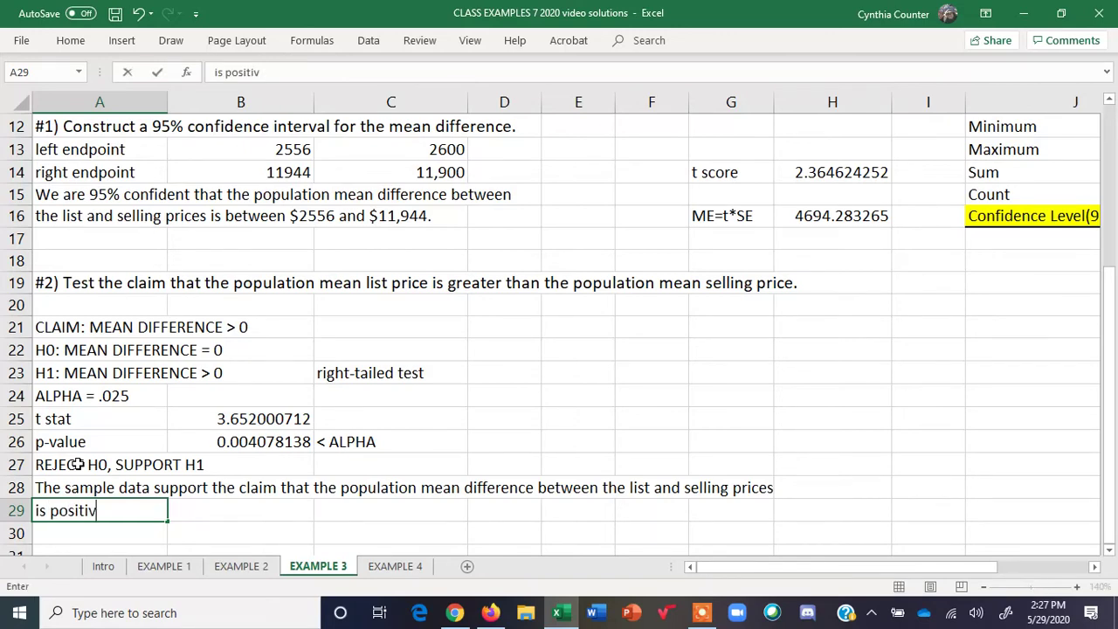
pyautogui.write('e; e')
pyautogui.write('.e.')
pyautogui.write(', the populatio')
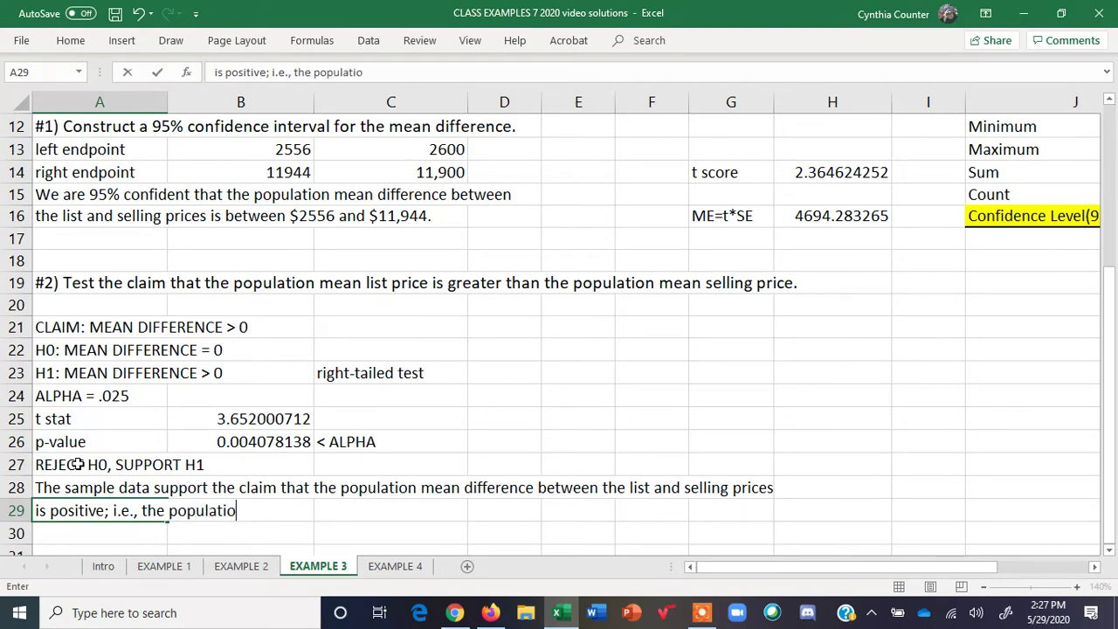
pyautogui.write('n mean list price')
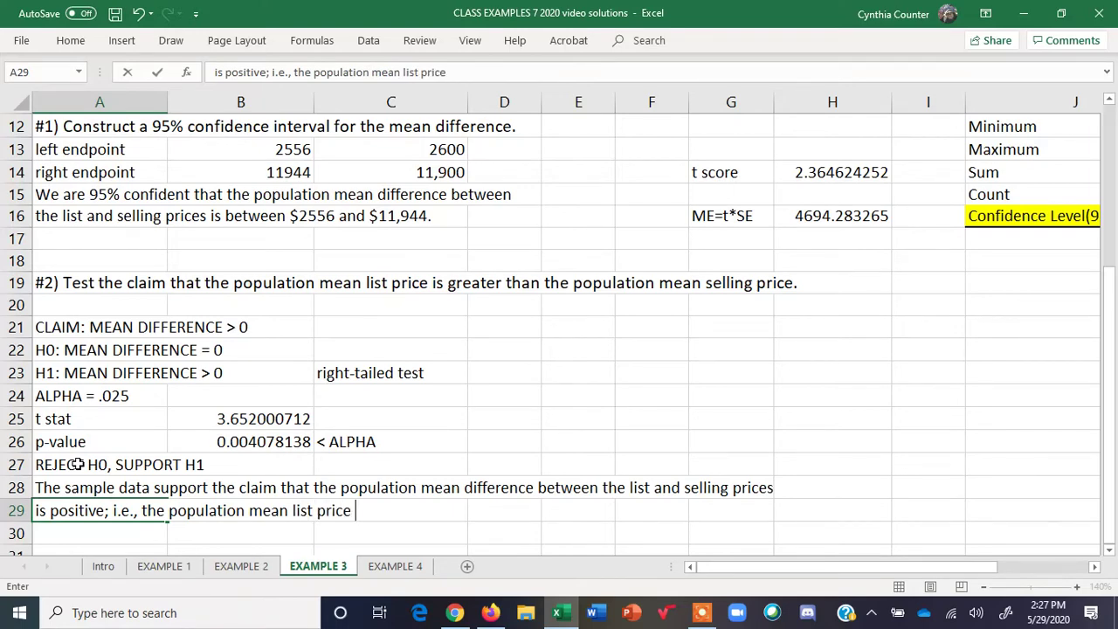
pyautogui.write(' is greater th')
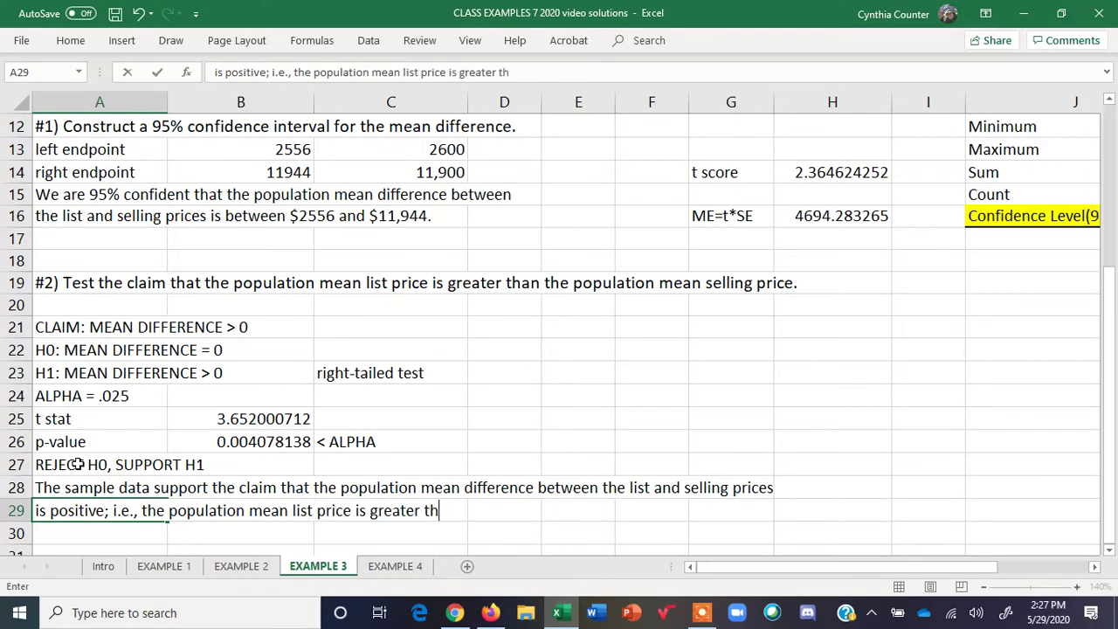
pyautogui.write('an the population m')
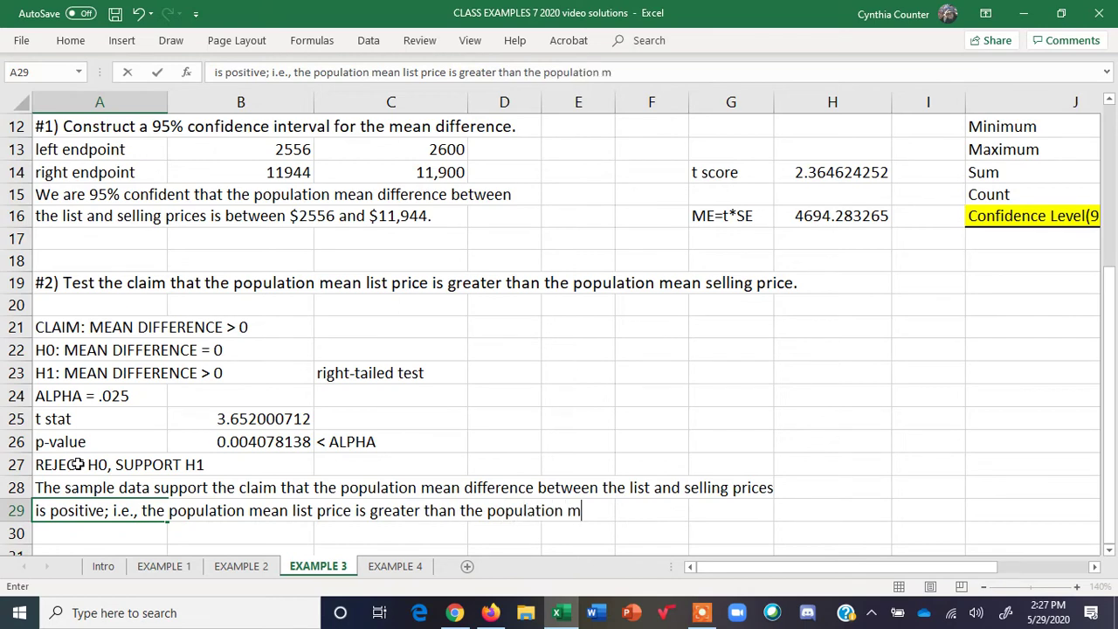
pyautogui.write('ean selling pr')
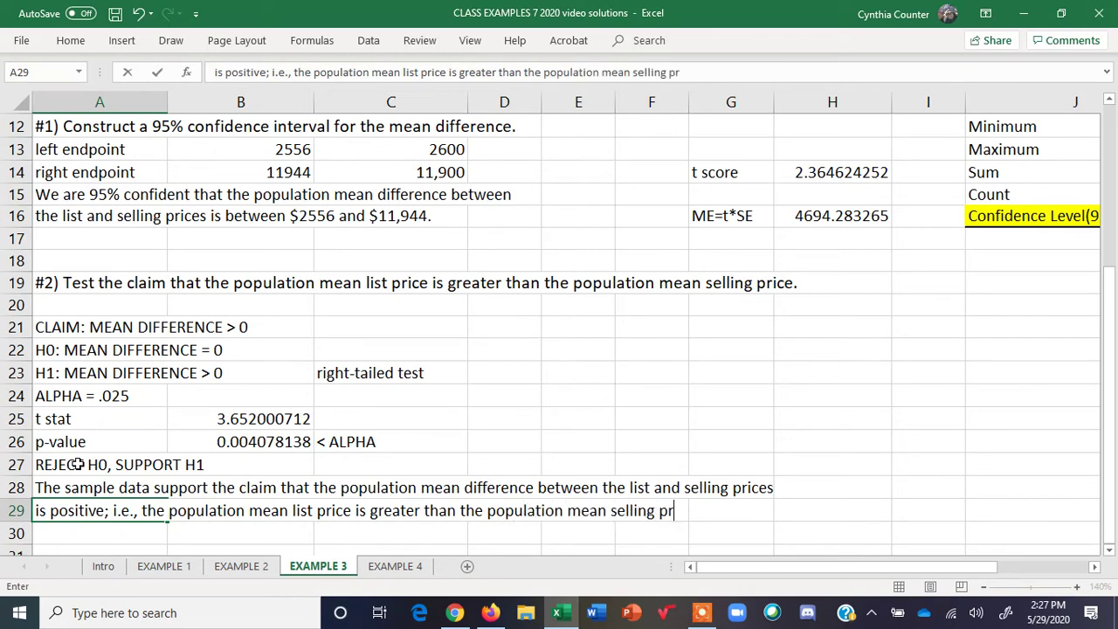
pyautogui.write('ice.')
pyautogui.press('Return')
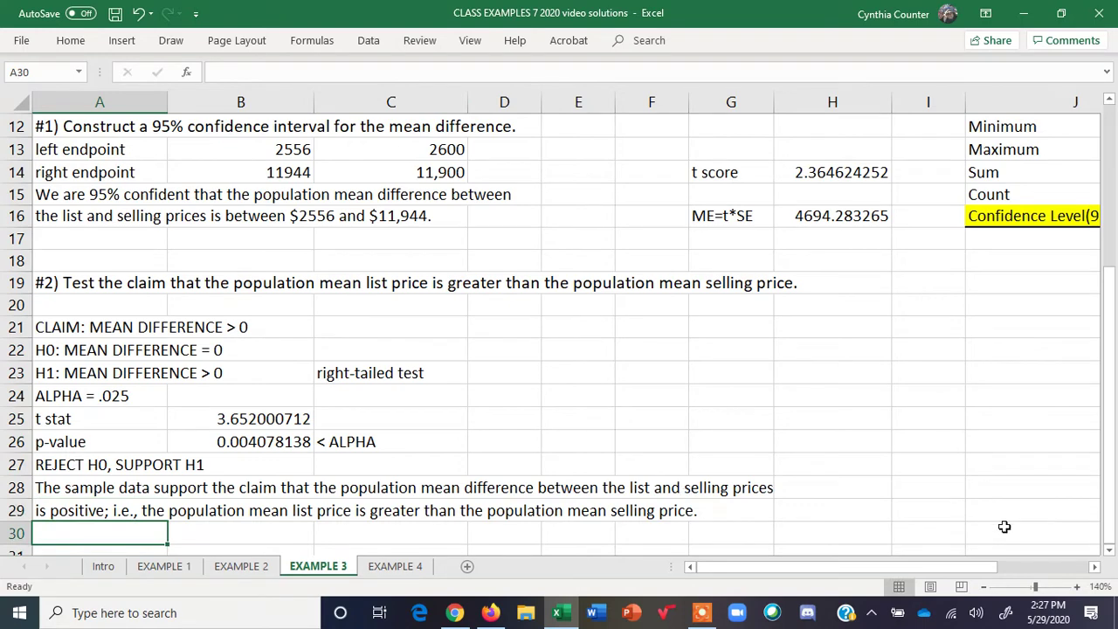
# Add the sentence "The differences between the list and selling prices are STATISTICALLY SIGNIFICANT." in A30.
pyautogui.click(1110, 550)
pyautogui.click(1110, 549)
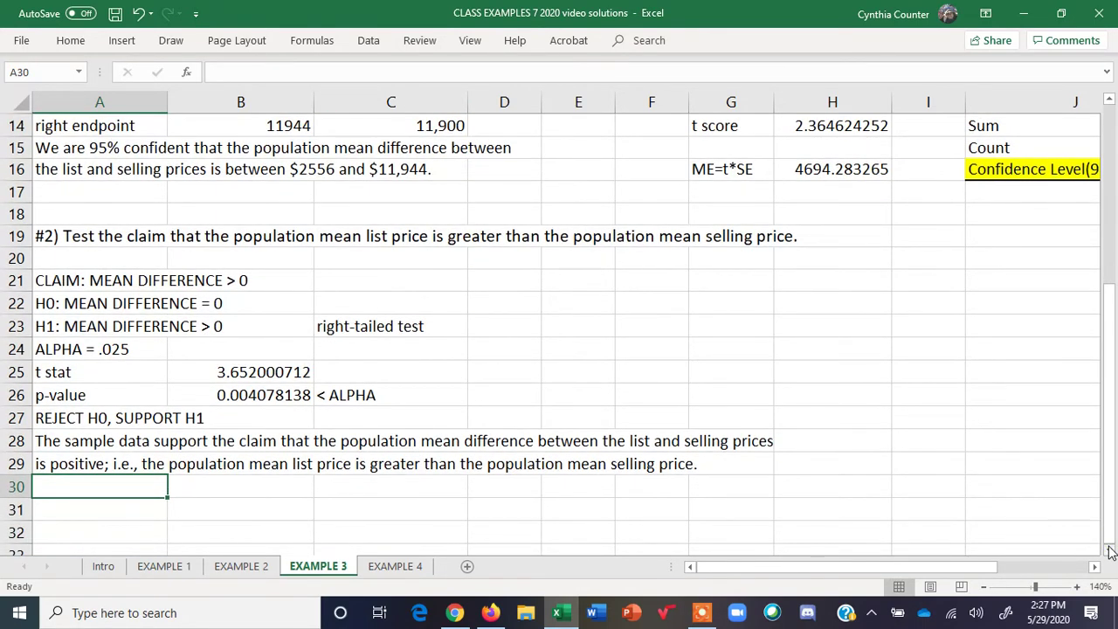
pyautogui.write('The di')
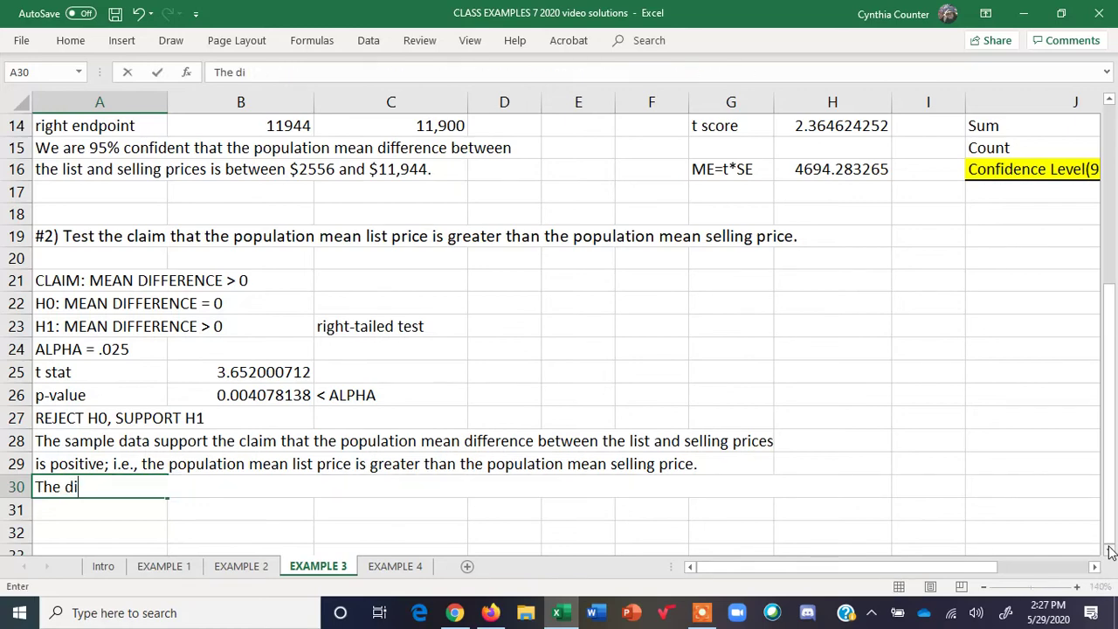
pyautogui.write('fference')
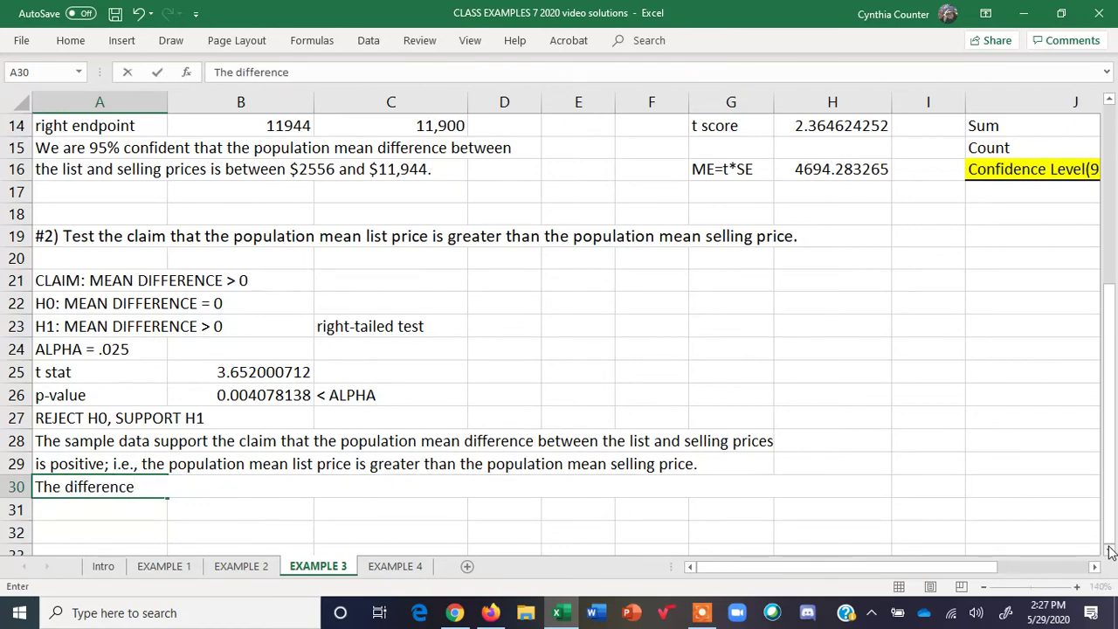
pyautogui.write('s between the ')
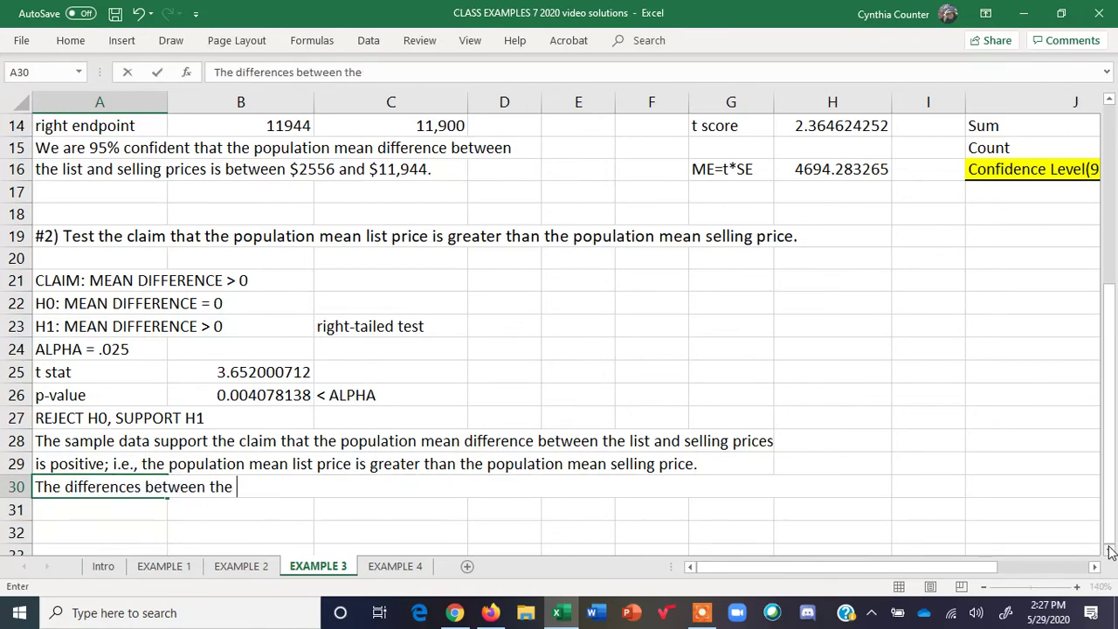
pyautogui.write('list and sell')
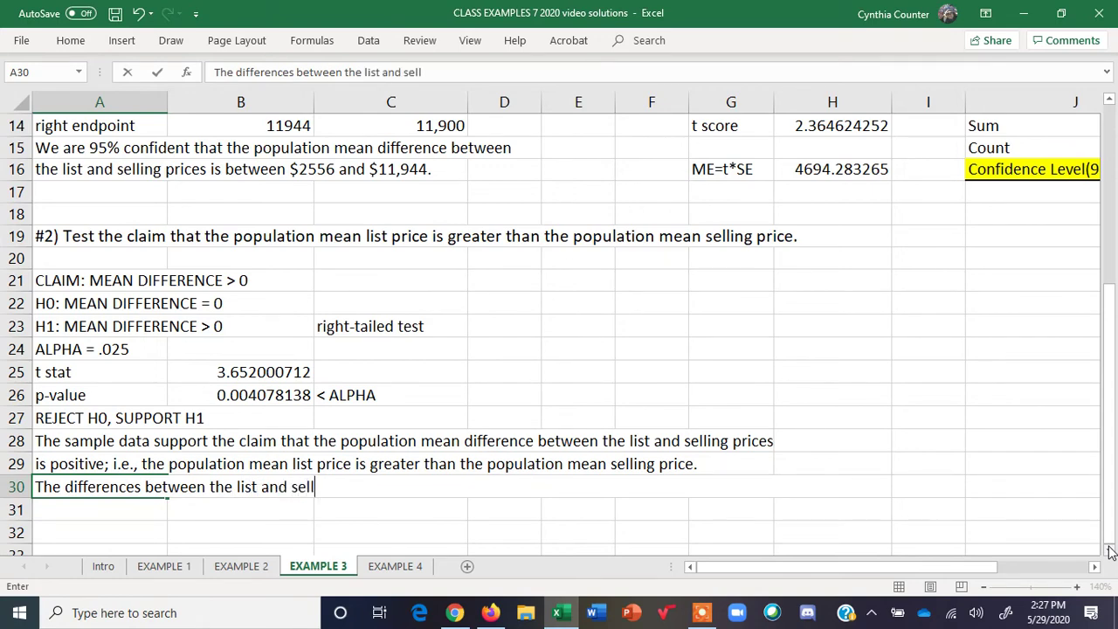
pyautogui.write('ing prices are ')
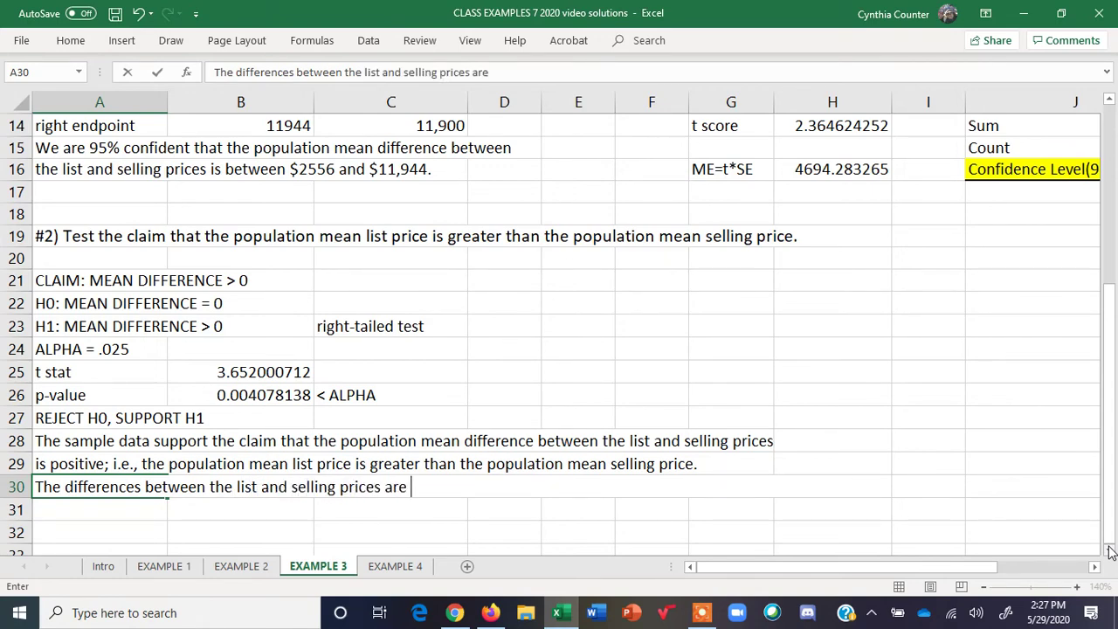
pyautogui.write('STATISTICALLY')
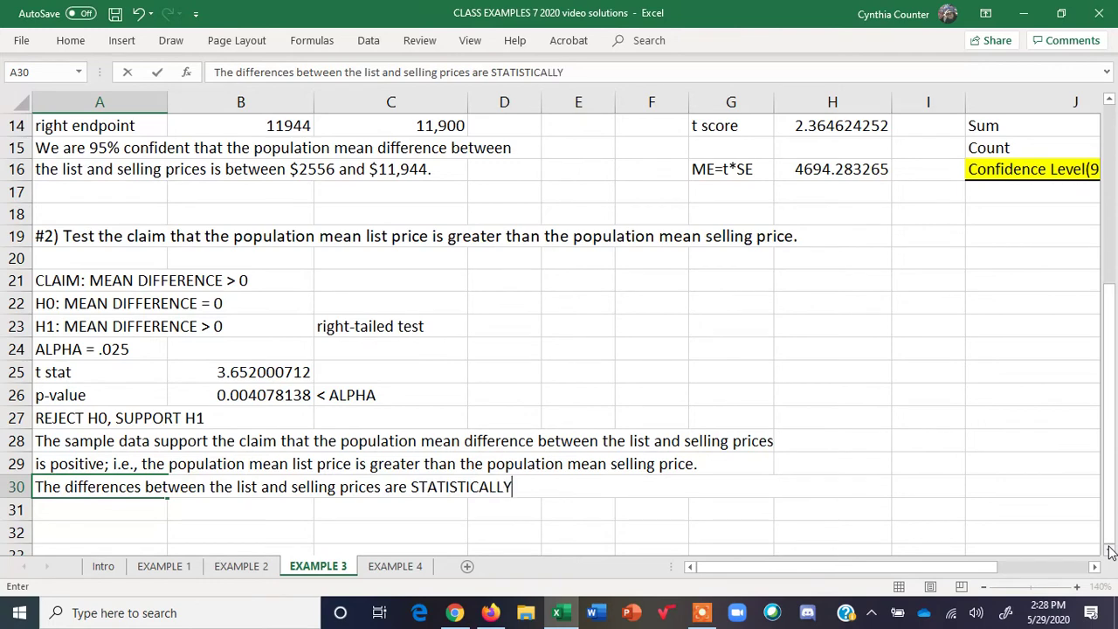
pyautogui.write(' SIGBNIFIC')
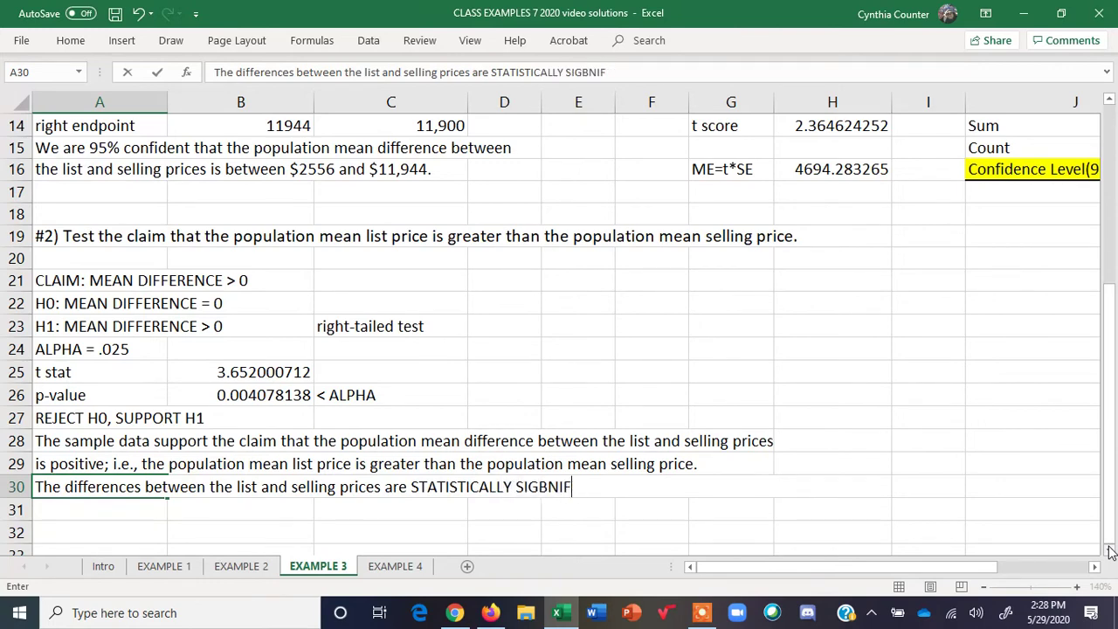
pyautogui.press('BackSpace')
pyautogui.press('BackSpace')
pyautogui.press('BackSpace')
pyautogui.press('BackSpace')
pyautogui.write('NIFICANT.')
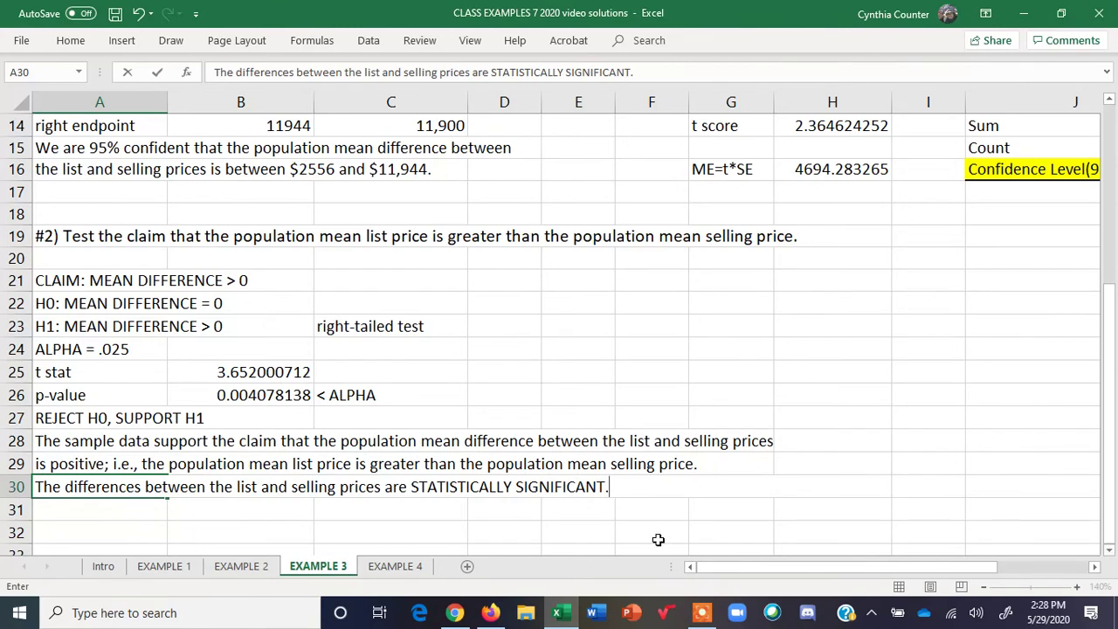
# Insert the word "mean" before "differences" in the A30 sentence.
pyautogui.doubleClick(39, 486)
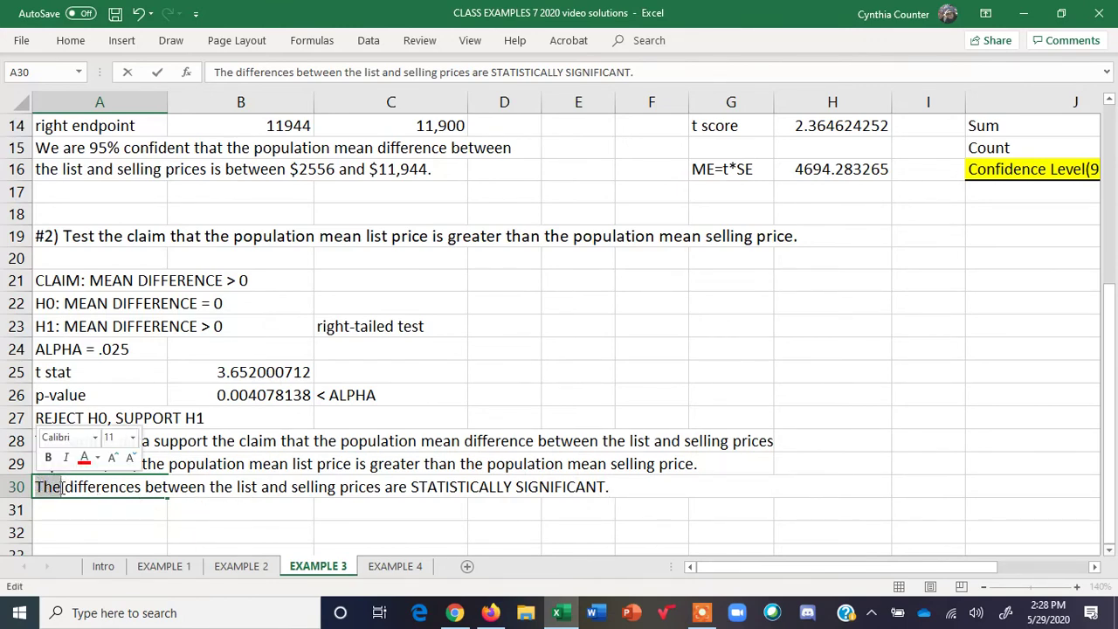
pyautogui.click(62, 487)
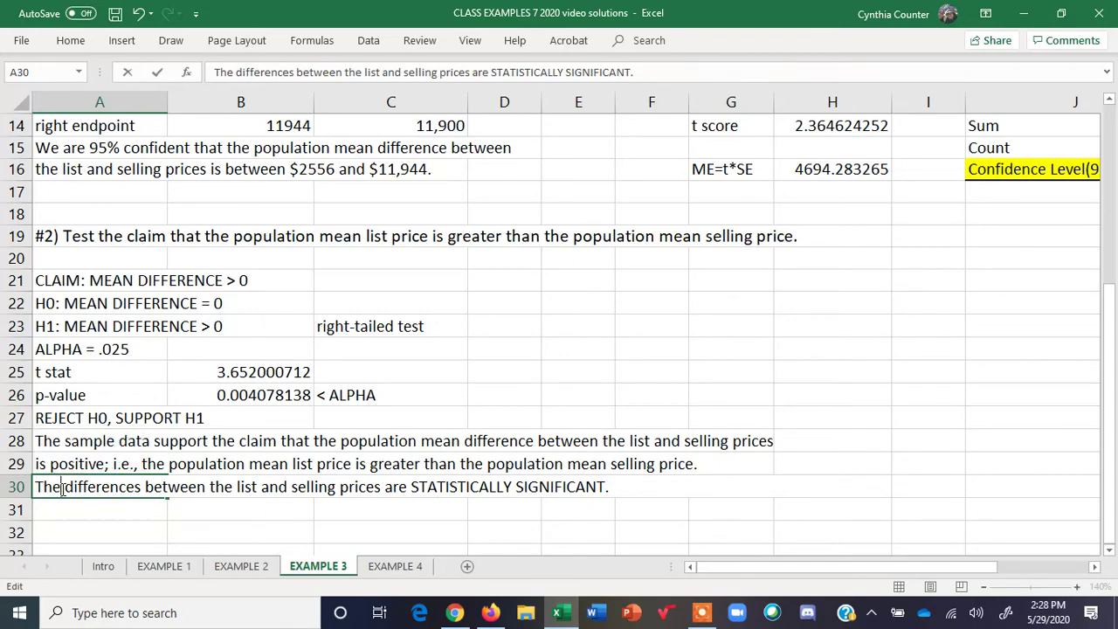
pyautogui.write('mean')
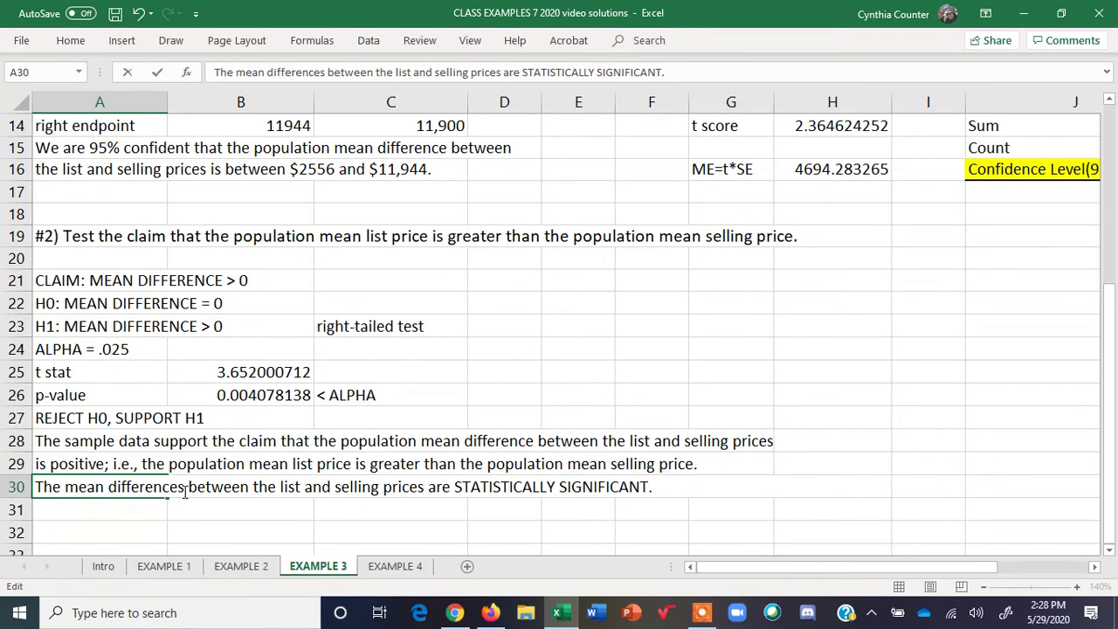
pyautogui.click(184, 487)
pyautogui.press('BackSpace')
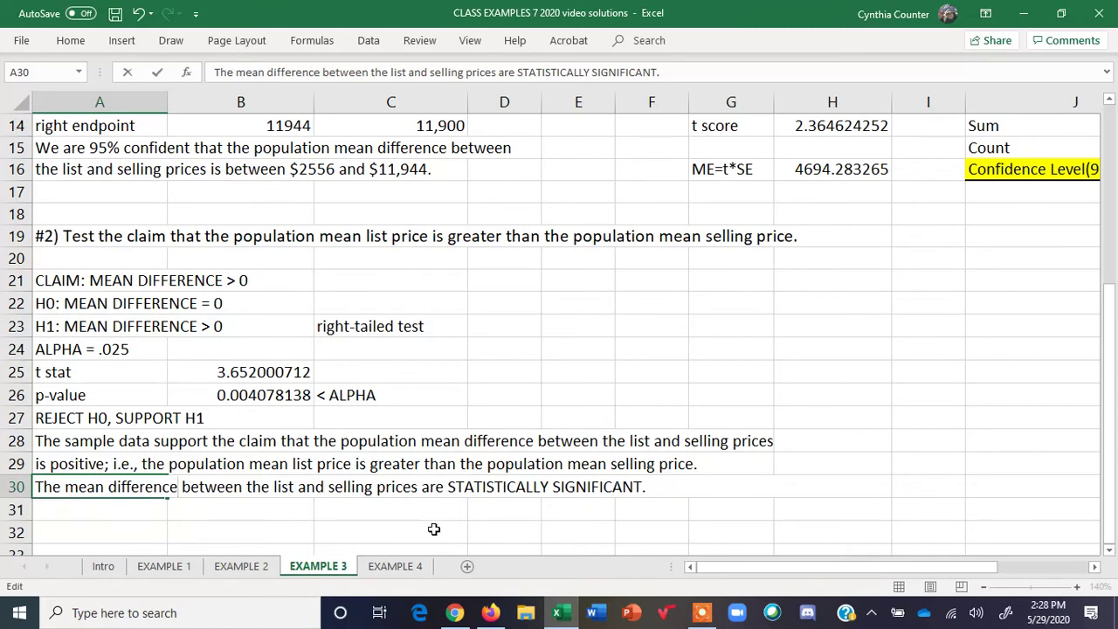
pyautogui.write('s')
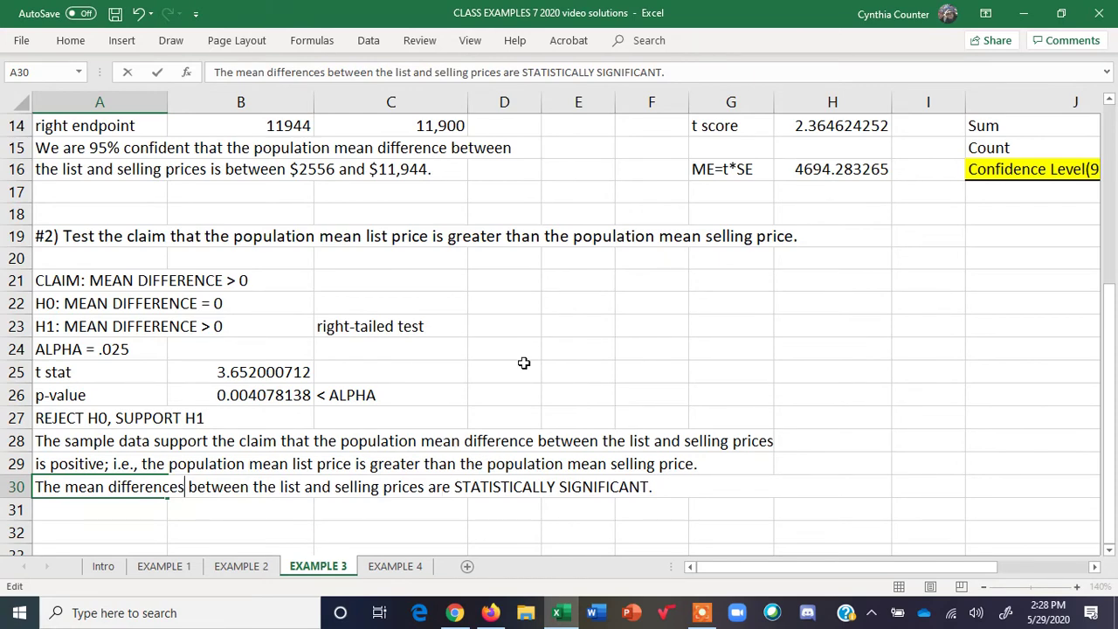
pyautogui.moveTo(1107, 351); pyautogui.dragTo(1112, 118)
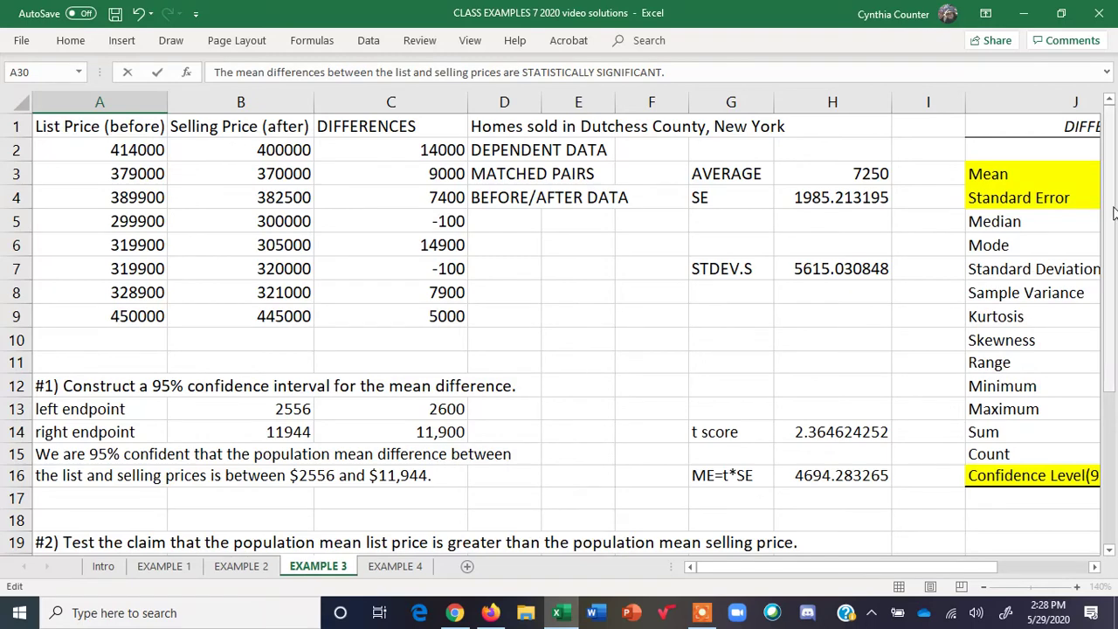
pyautogui.scroll(-1, 1056, 199)
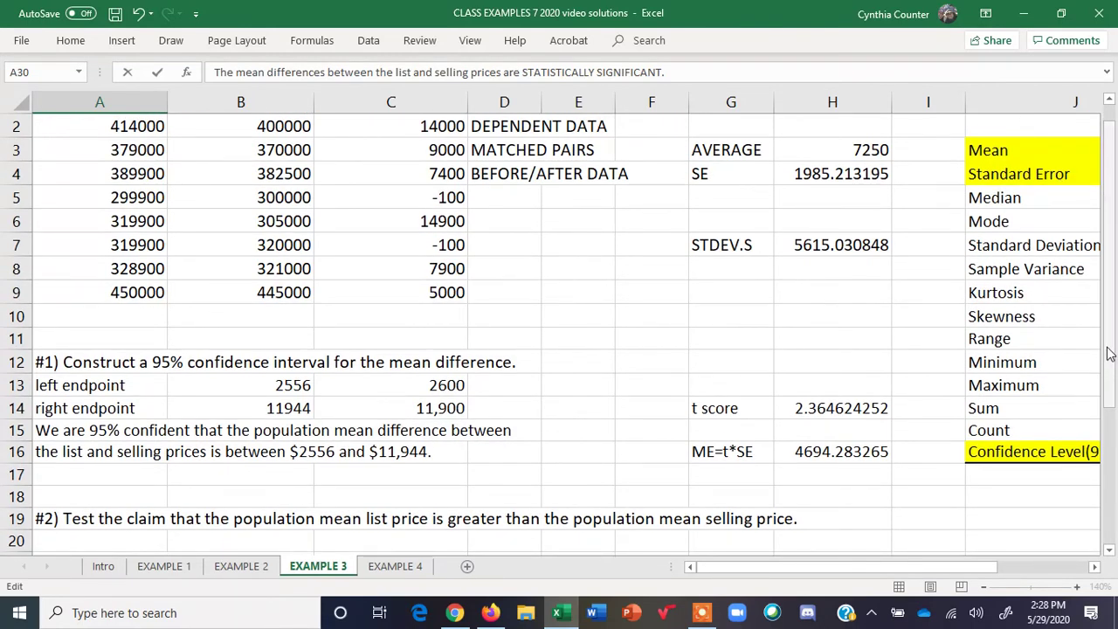
# Highlight the t stat and p-value labels and results in A25:B26 with yellow fill.
pyautogui.moveTo(1109, 352); pyautogui.dragTo(1114, 548)
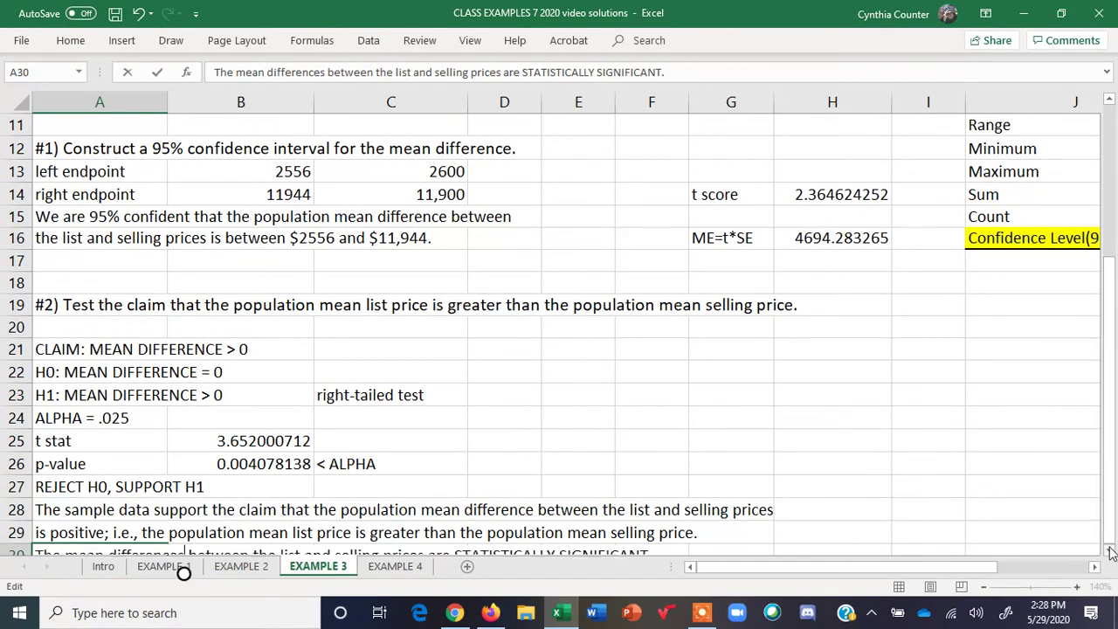
pyautogui.scroll(-2, 1112, 552)
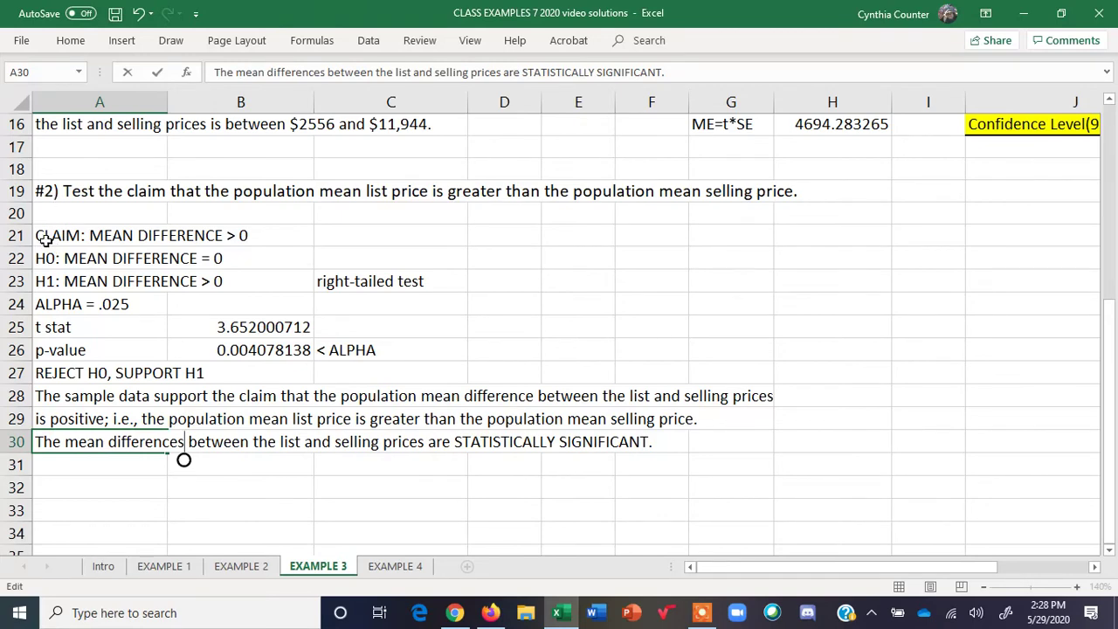
pyautogui.moveTo(45, 241); pyautogui.dragTo(225, 283)
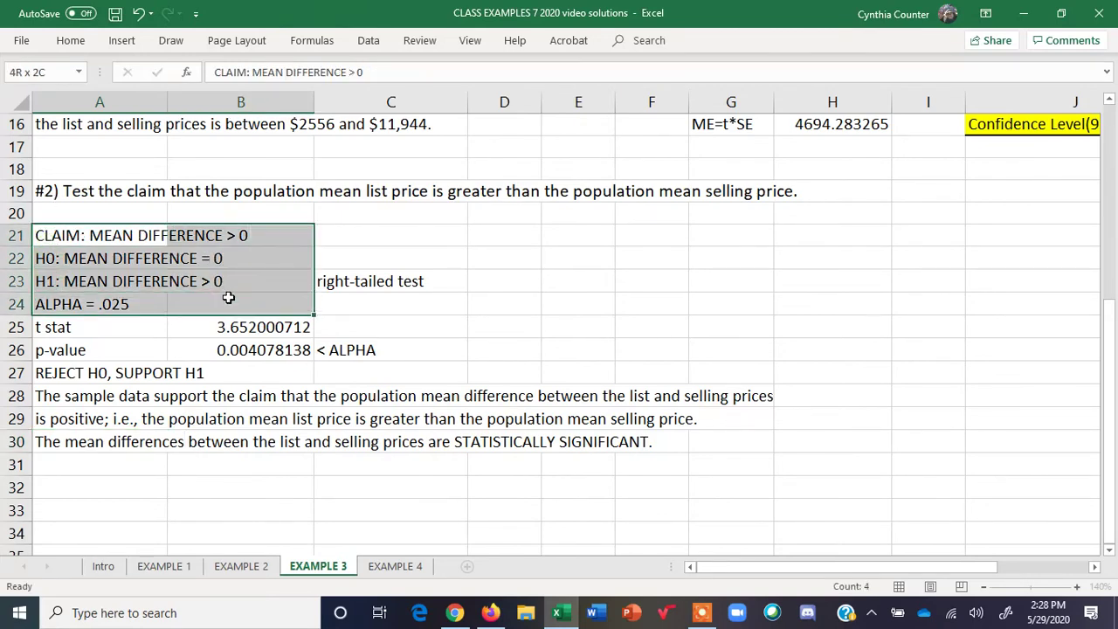
pyautogui.moveTo(228, 298); pyautogui.dragTo(228, 298)
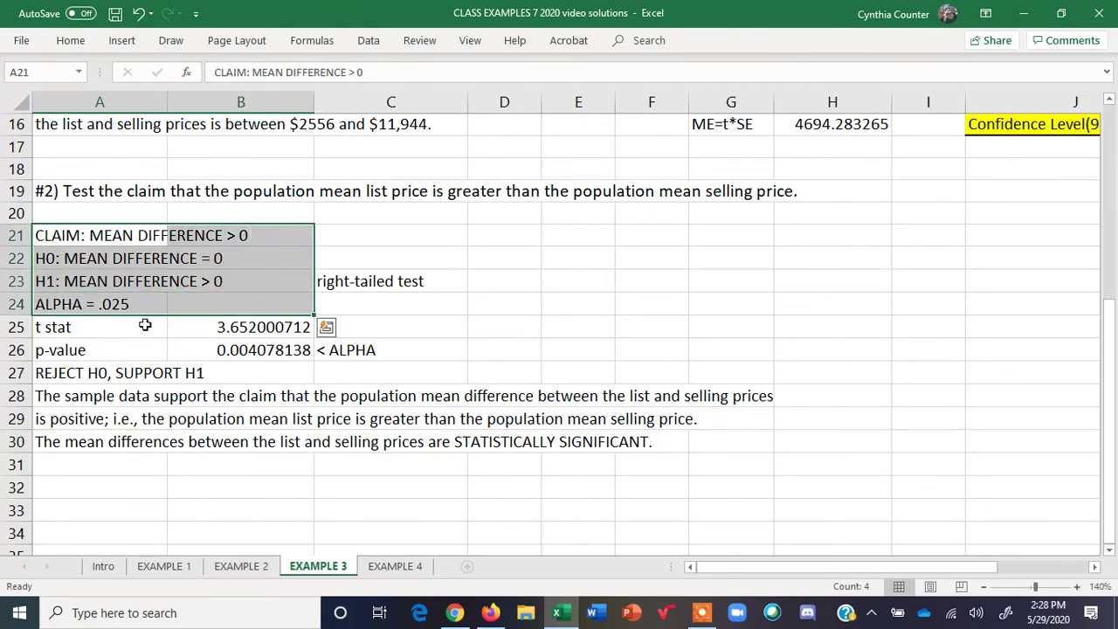
pyautogui.moveTo(48, 325); pyautogui.dragTo(274, 344)
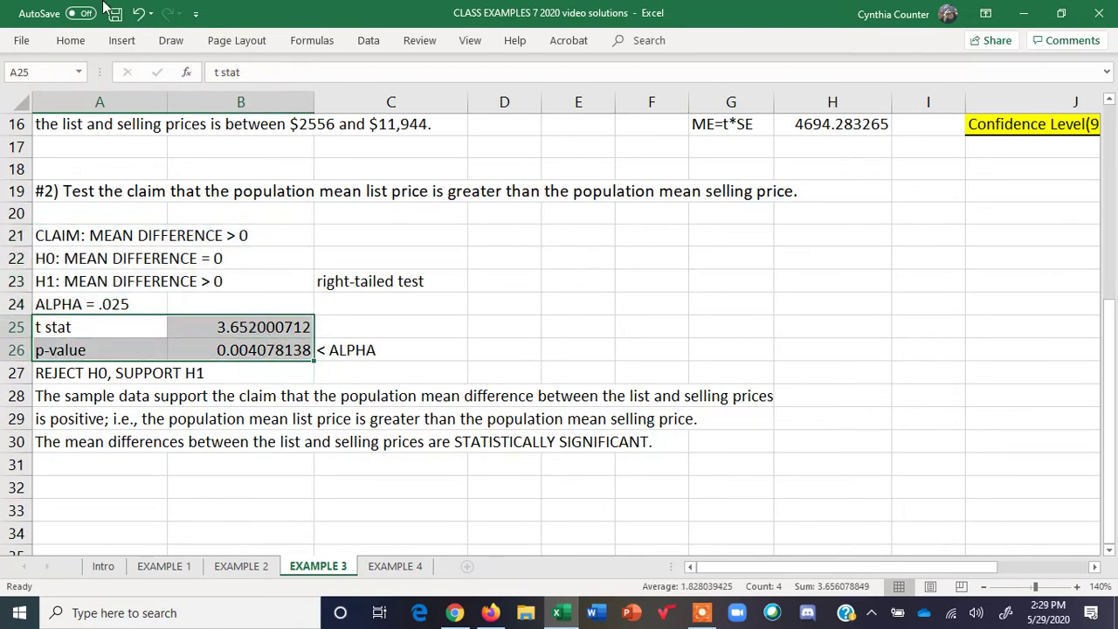
pyautogui.click(71, 41)
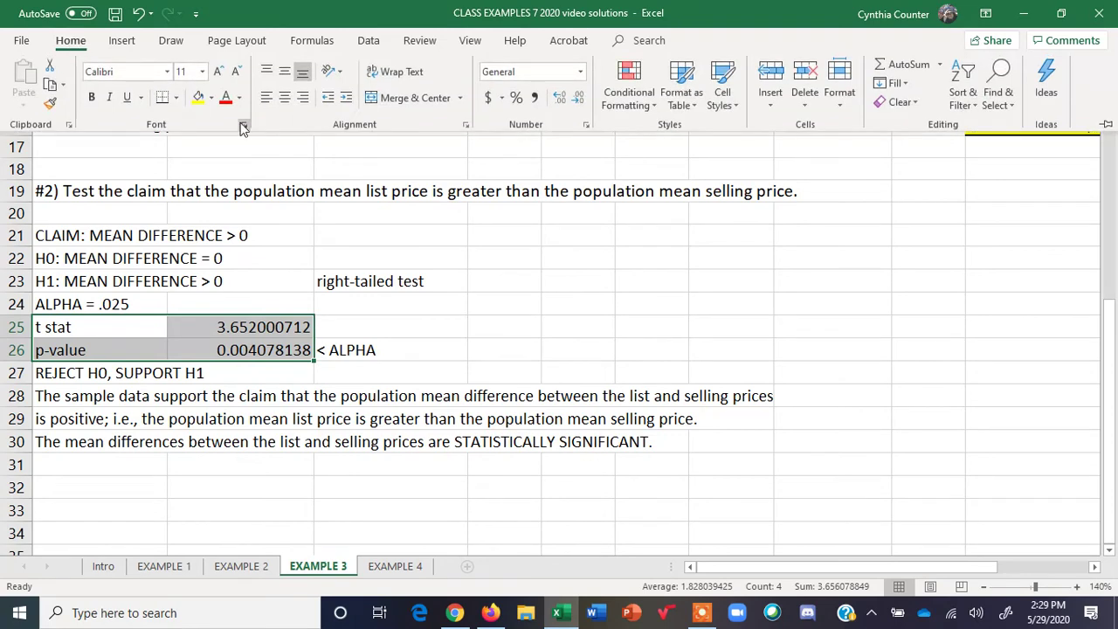
pyautogui.click(201, 100)
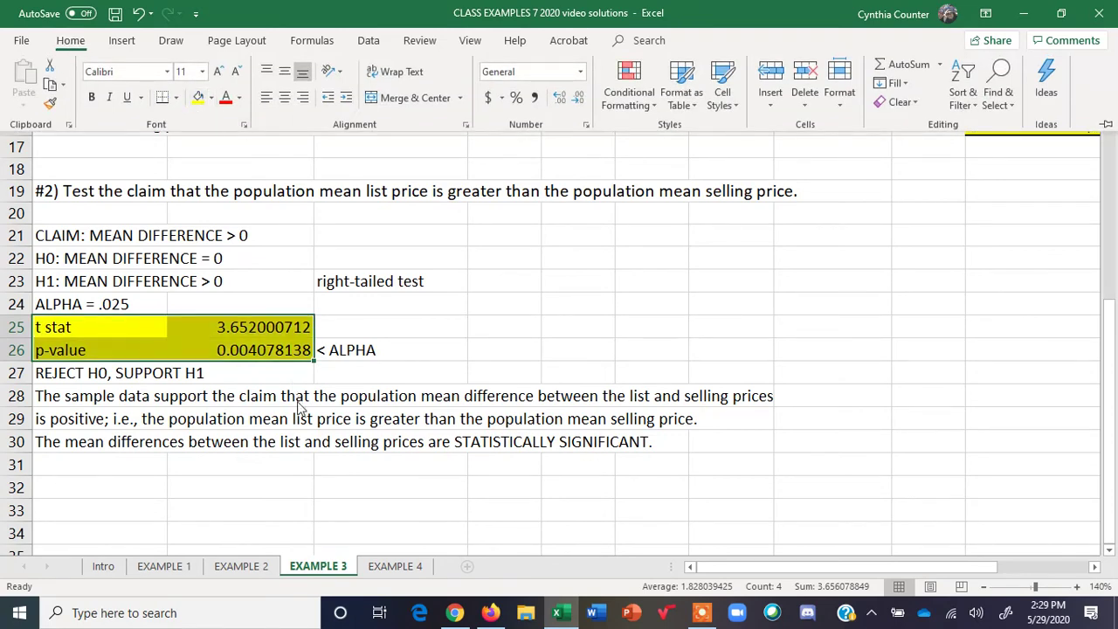
pyautogui.click(136, 487)
pyautogui.click(136, 487)
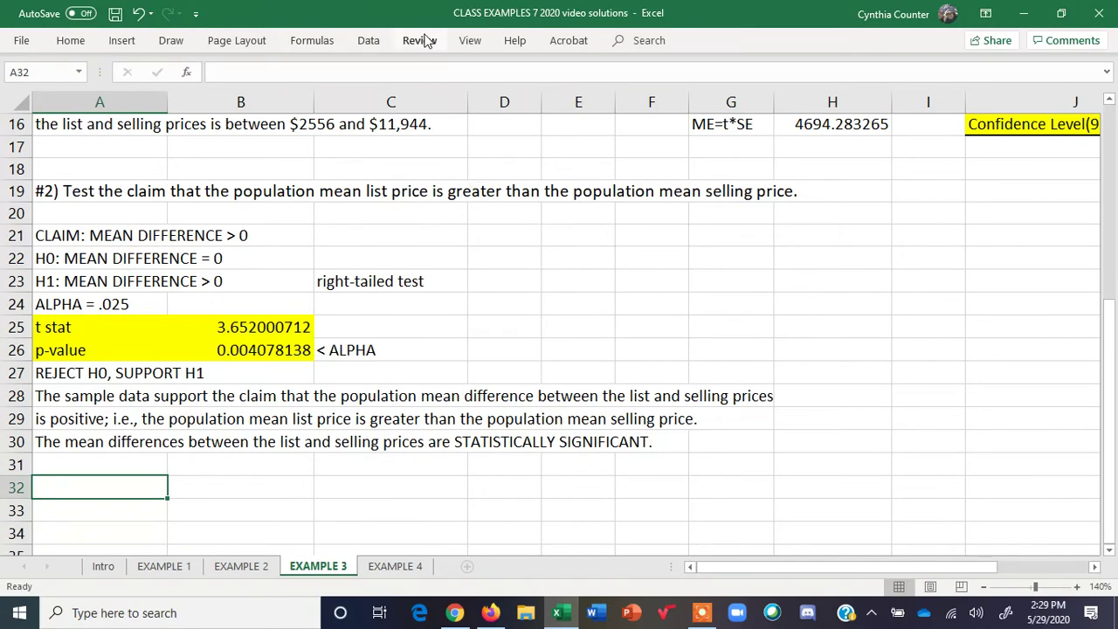
# Start the "t-Test: Paired Two Sample for Means" analysis from the Data Analysis tools.
pyautogui.click(367, 43)
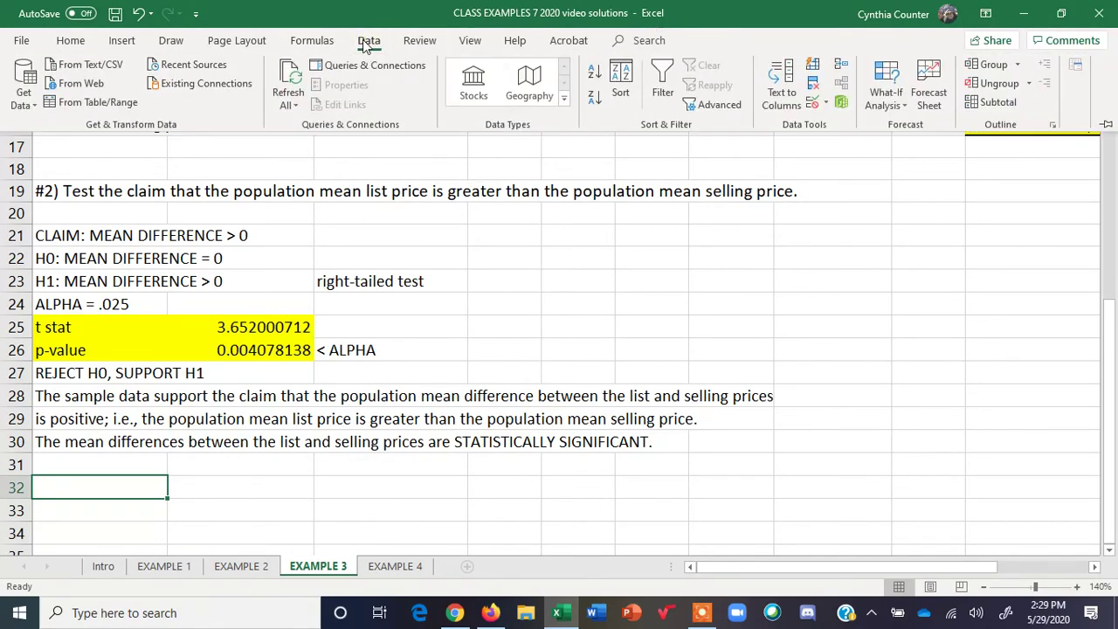
pyautogui.click(1077, 69)
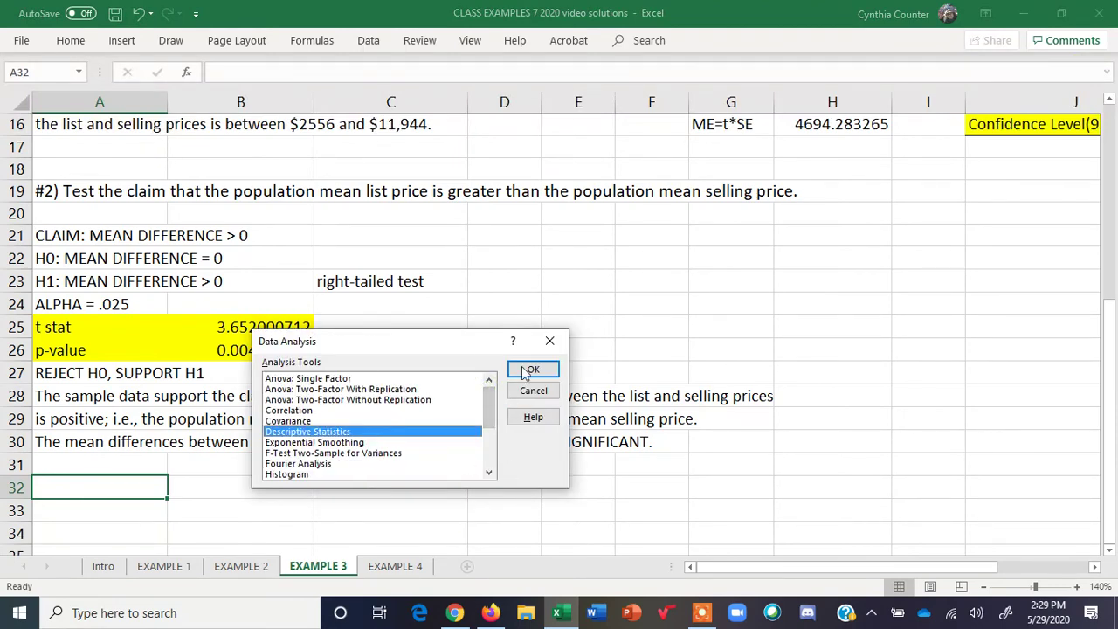
pyautogui.moveTo(490, 406); pyautogui.dragTo(498, 452)
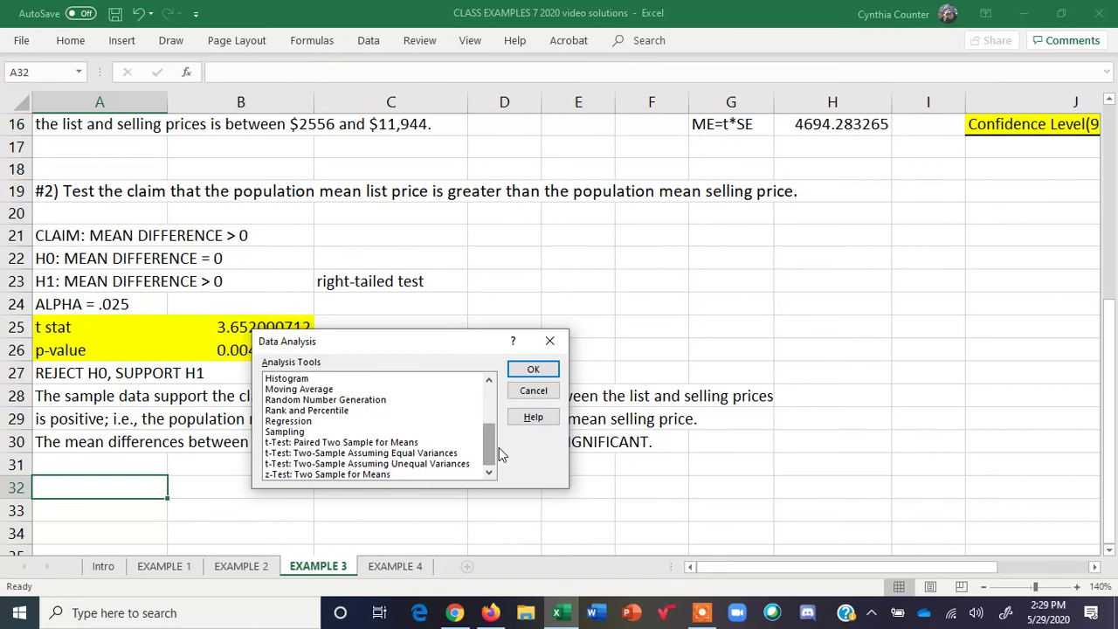
pyautogui.click(351, 443)
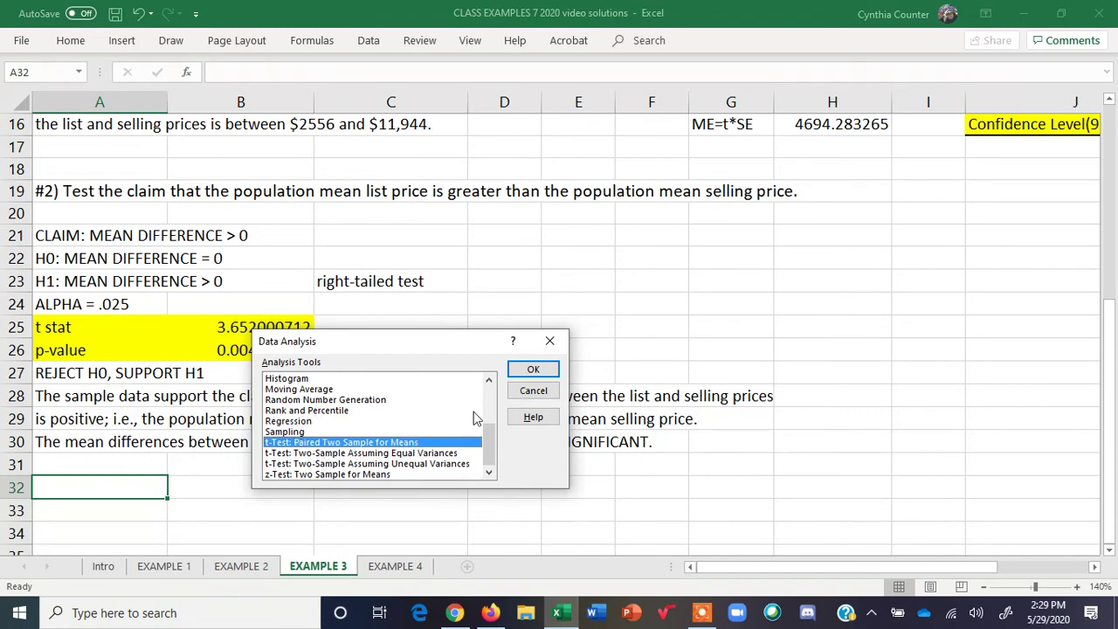
pyautogui.click(550, 371)
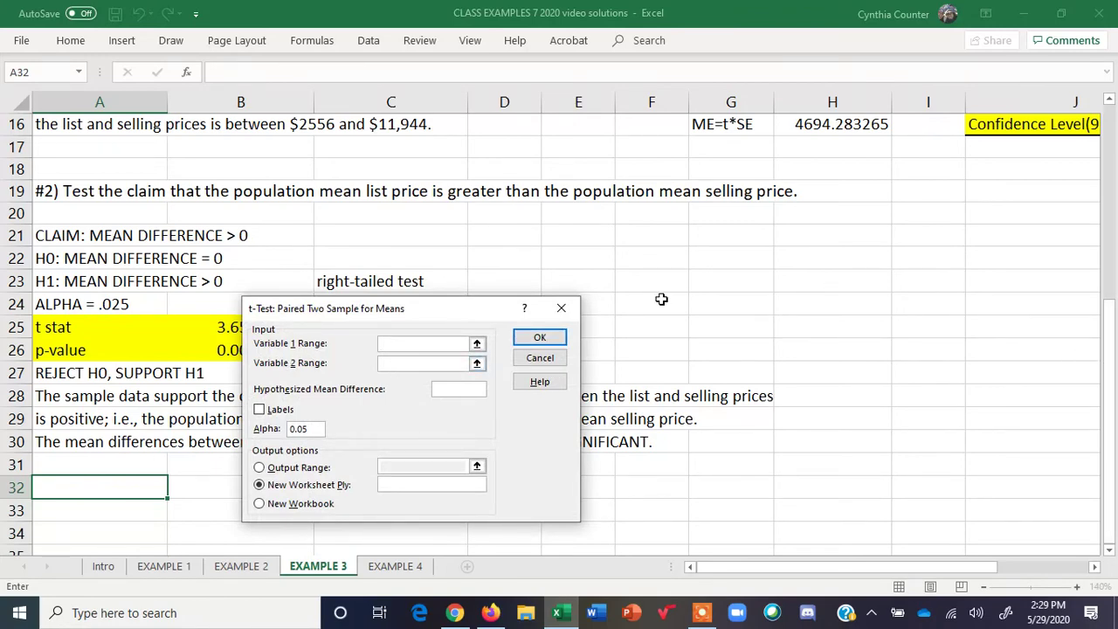
# Set the paired t-test's Variable 1 Range to the list prices A1:A9 and Variable 2 Range to the selling prices B1:B9, including headers.
pyautogui.moveTo(456, 310); pyautogui.dragTo(665, 252)
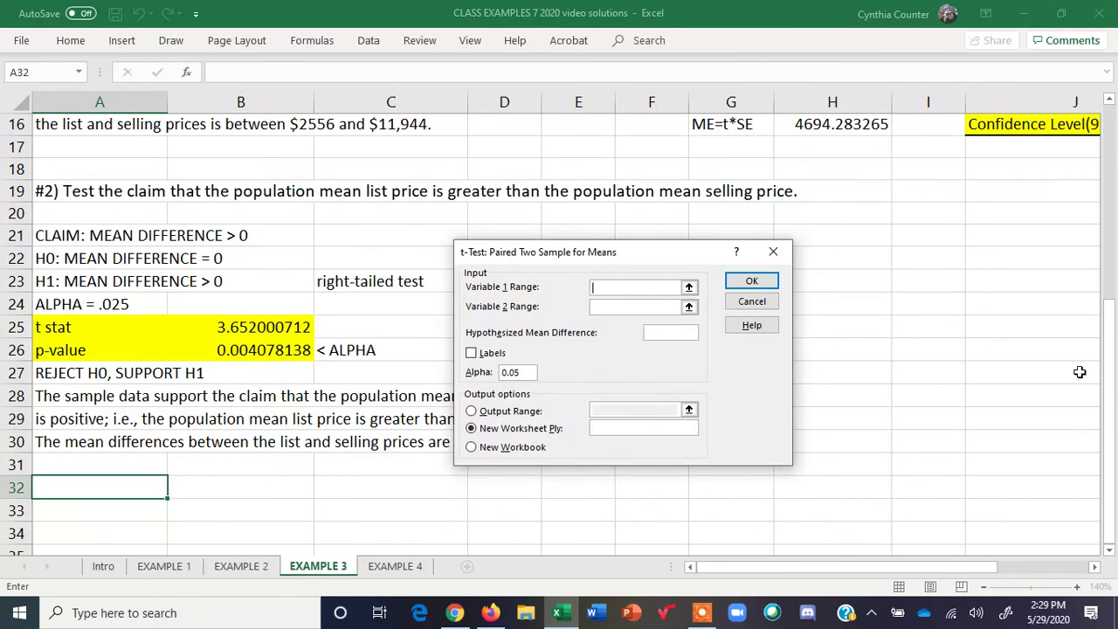
pyautogui.moveTo(1109, 375); pyautogui.dragTo(1102, 184)
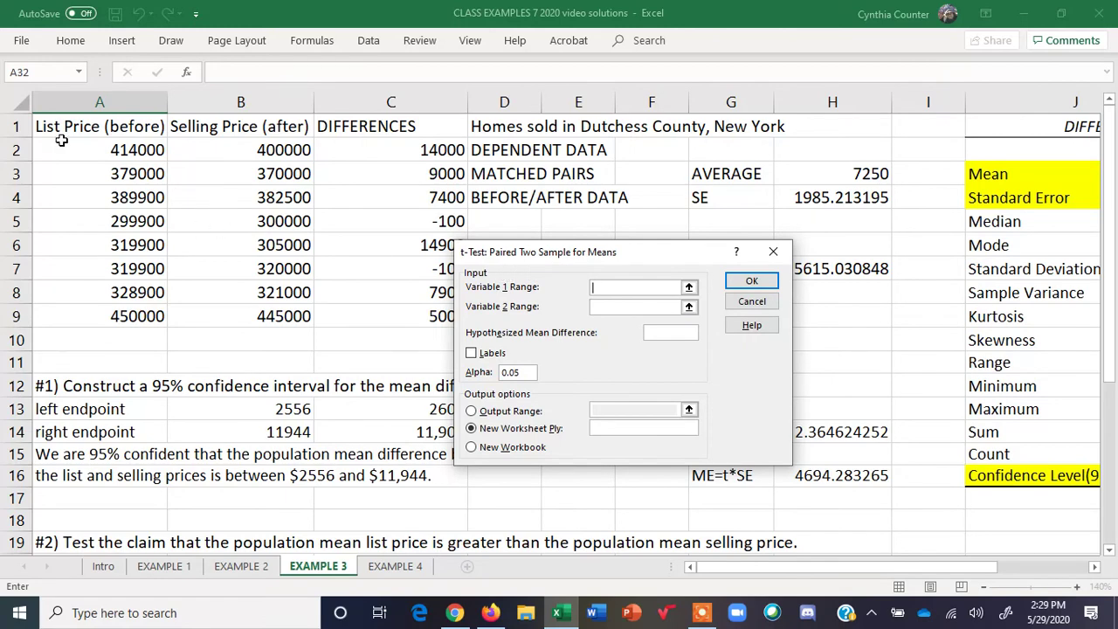
pyautogui.moveTo(83, 127); pyautogui.dragTo(101, 311)
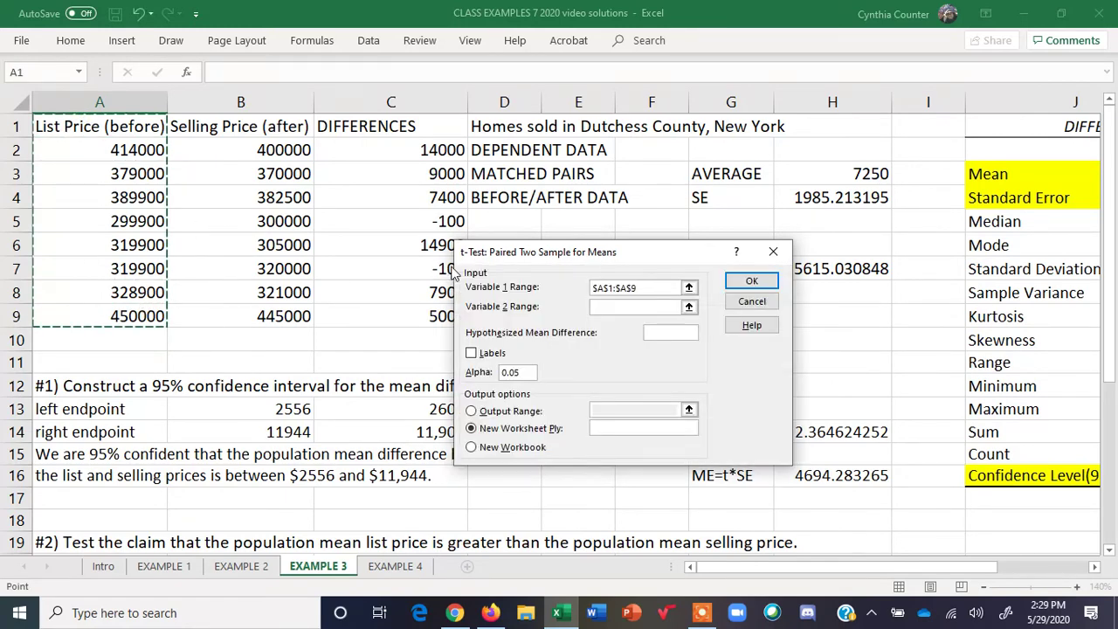
pyautogui.click(603, 307)
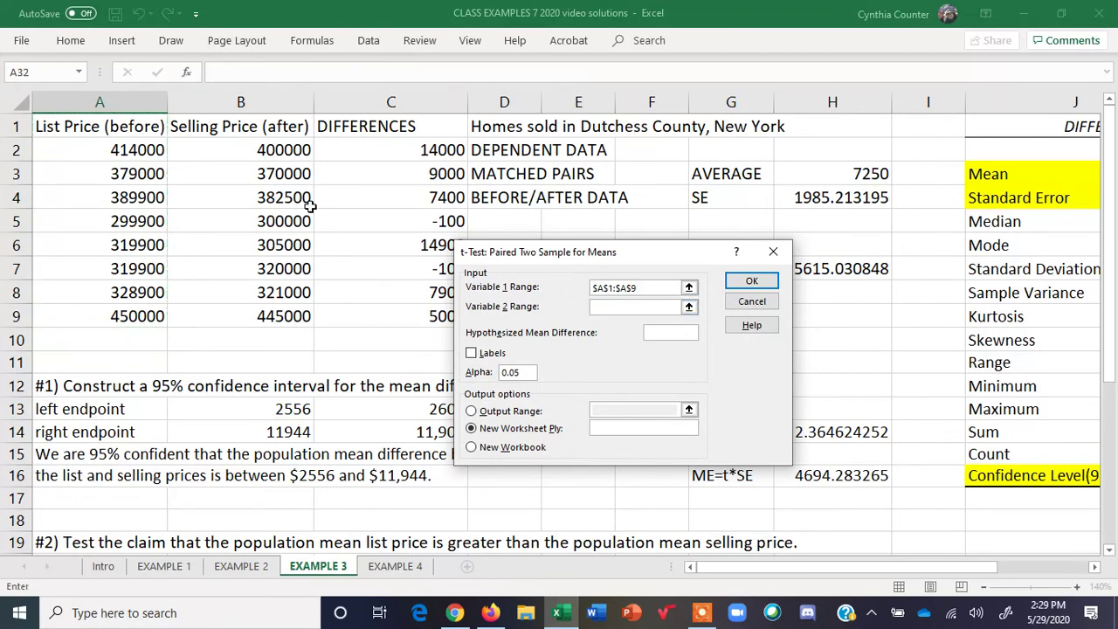
pyautogui.moveTo(284, 127); pyautogui.dragTo(267, 314)
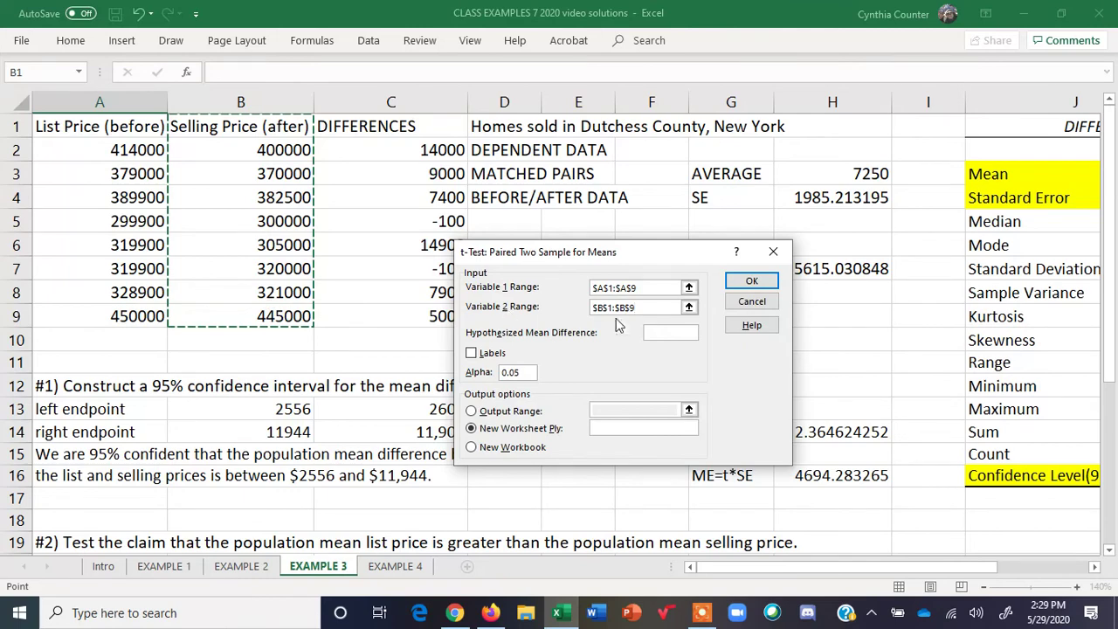
# Set the hypothesized mean difference to 0, enable Labels, and set Alpha to 0.025 for the paired t-test.
pyautogui.click(677, 331)
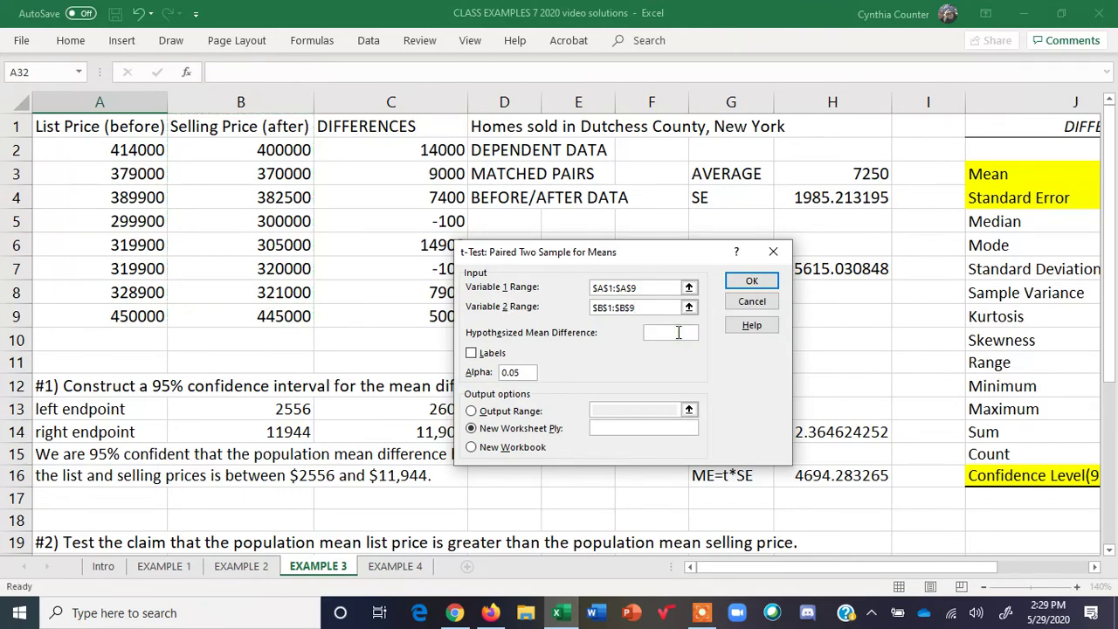
pyautogui.click(472, 354)
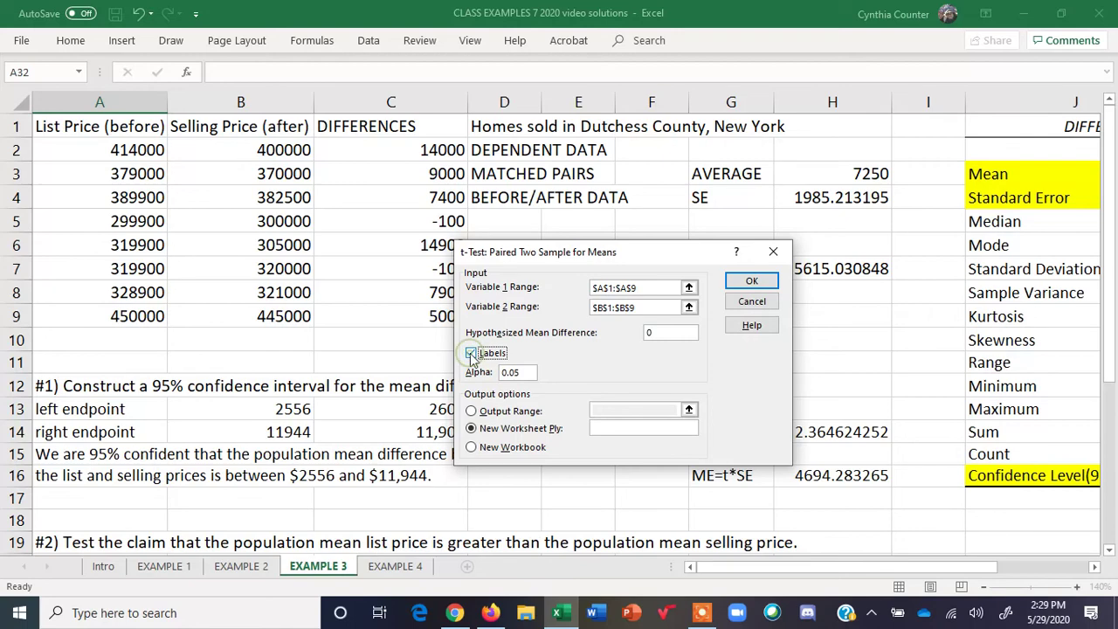
pyautogui.click(514, 373)
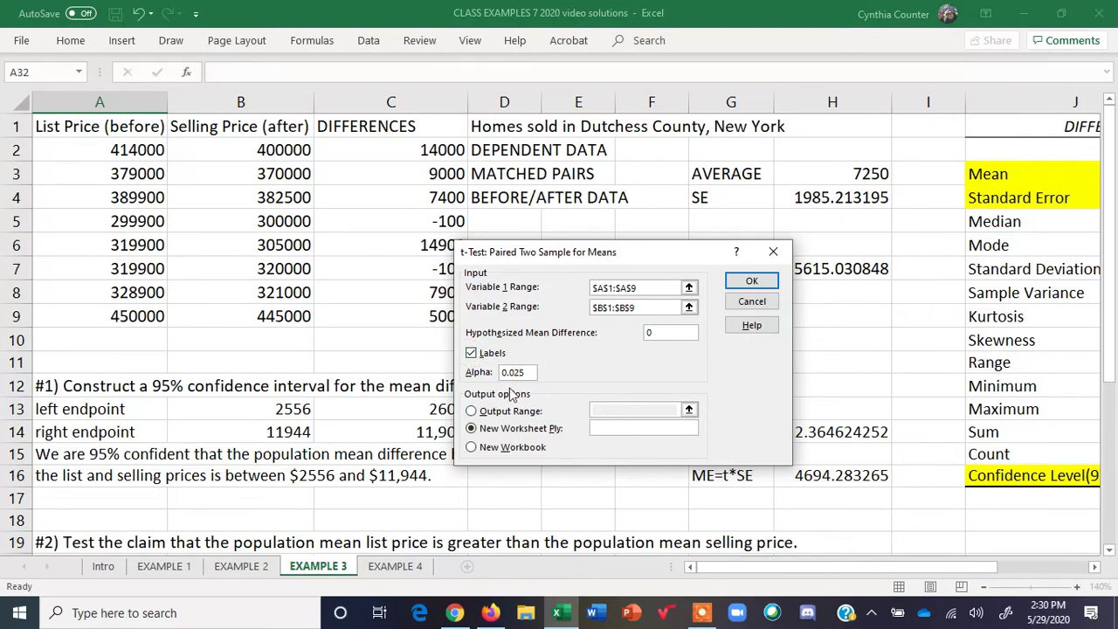
# Direct the paired t-test output to cell I21 on the same sheet and run the analysis.
pyautogui.click(471, 412)
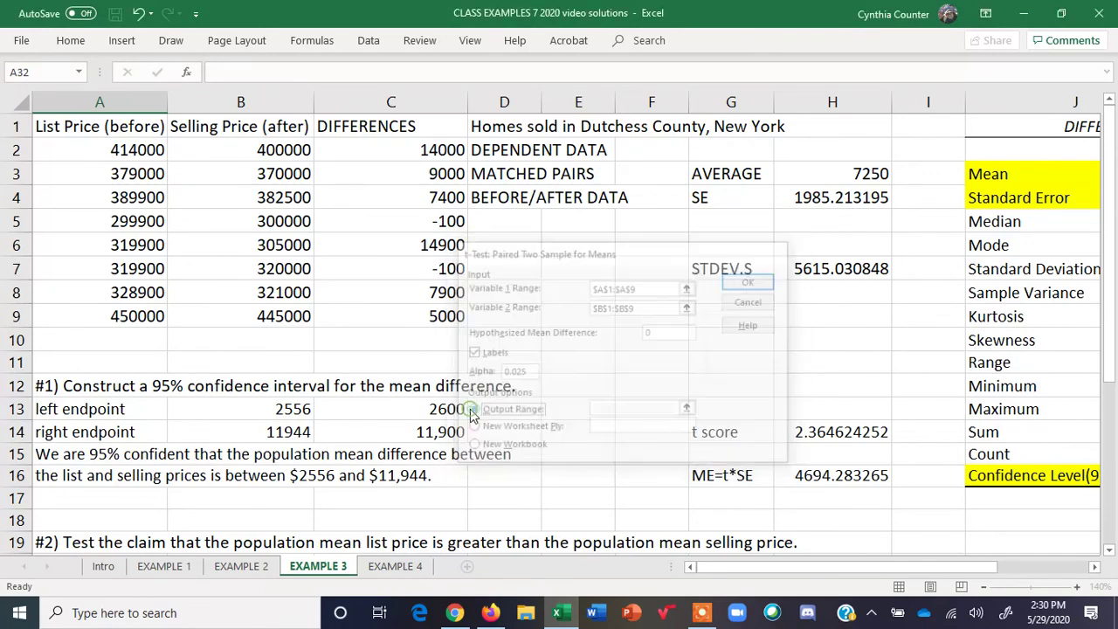
pyautogui.click(596, 405)
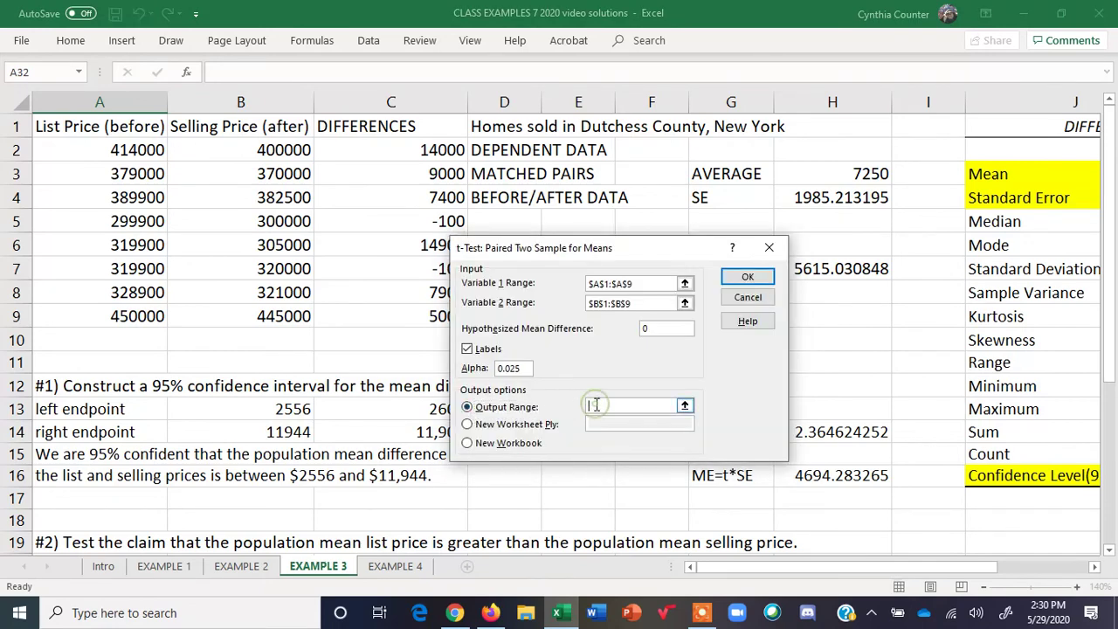
pyautogui.moveTo(1113, 178); pyautogui.dragTo(1116, 485)
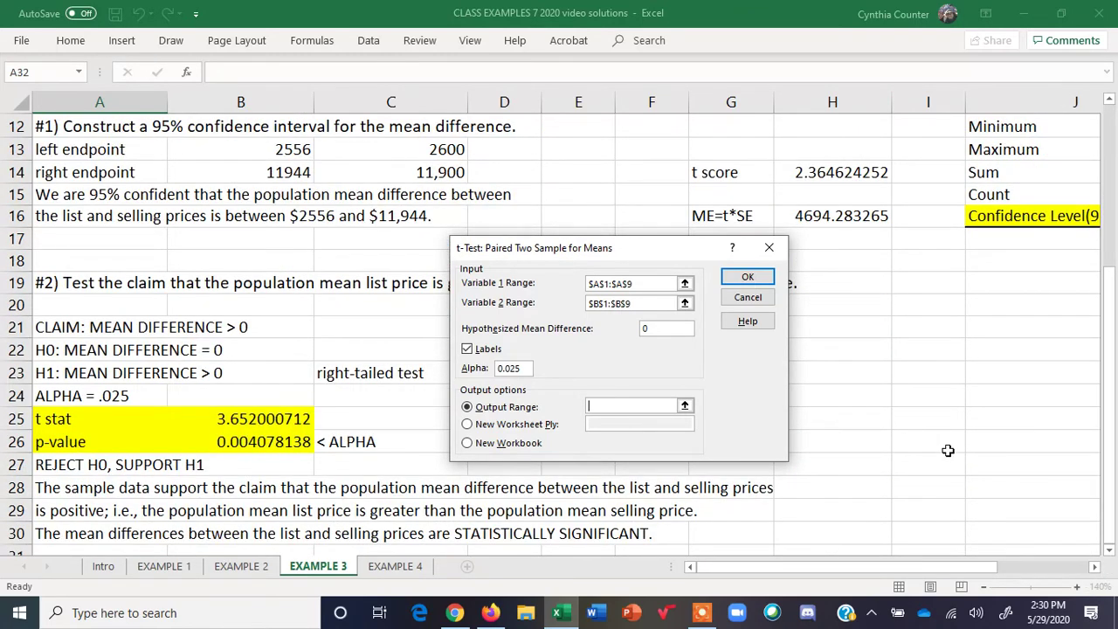
pyautogui.click(930, 328)
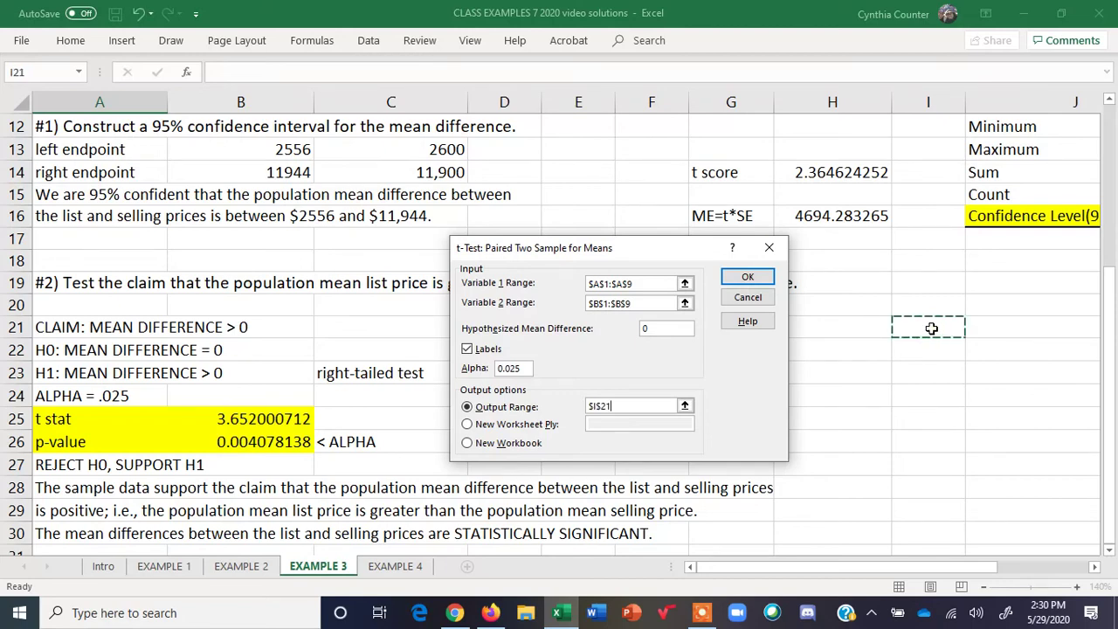
pyautogui.click(747, 278)
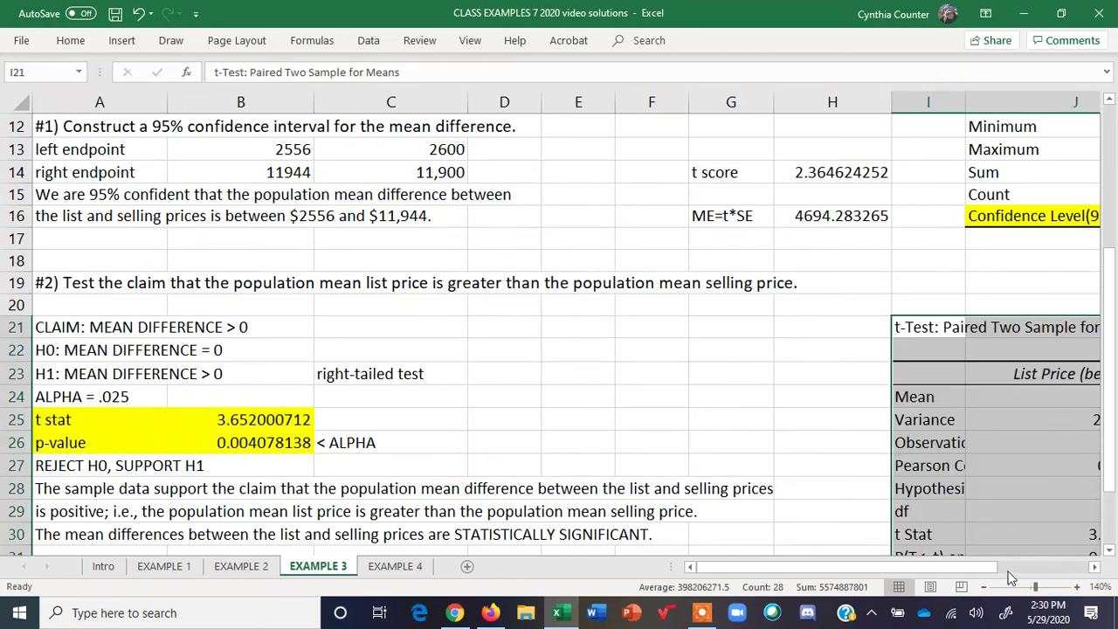
# Highlight the title "t-Test: Paired Two Sample for Means" in I21:J21 with yellow fill.
pyautogui.moveTo(982, 570); pyautogui.dragTo(1043, 568)
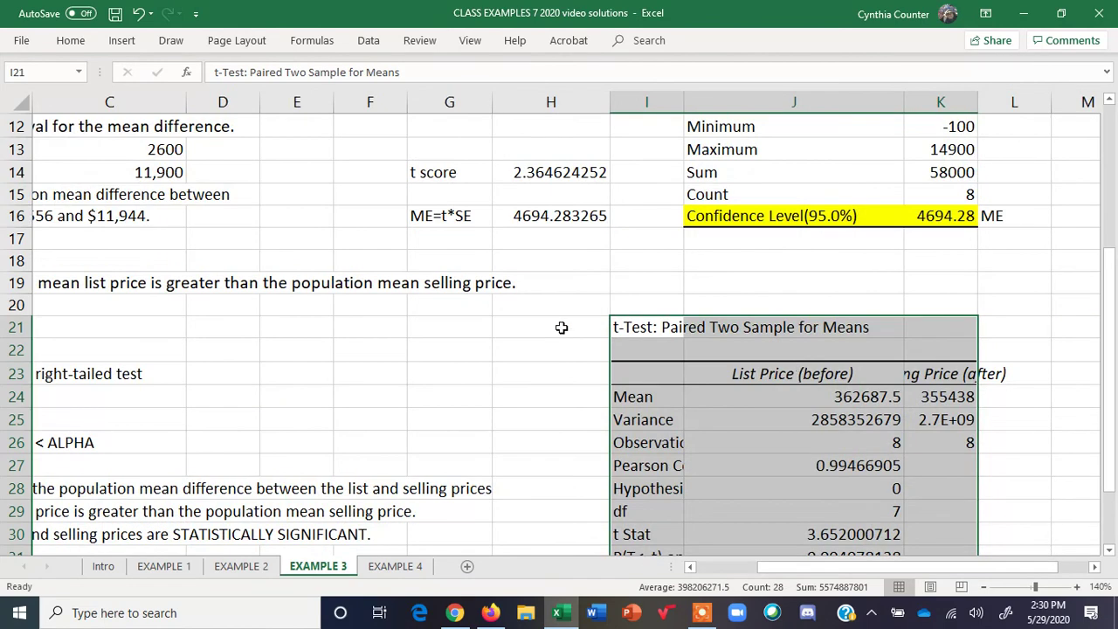
pyautogui.click(576, 328)
pyautogui.moveTo(629, 326); pyautogui.dragTo(839, 325)
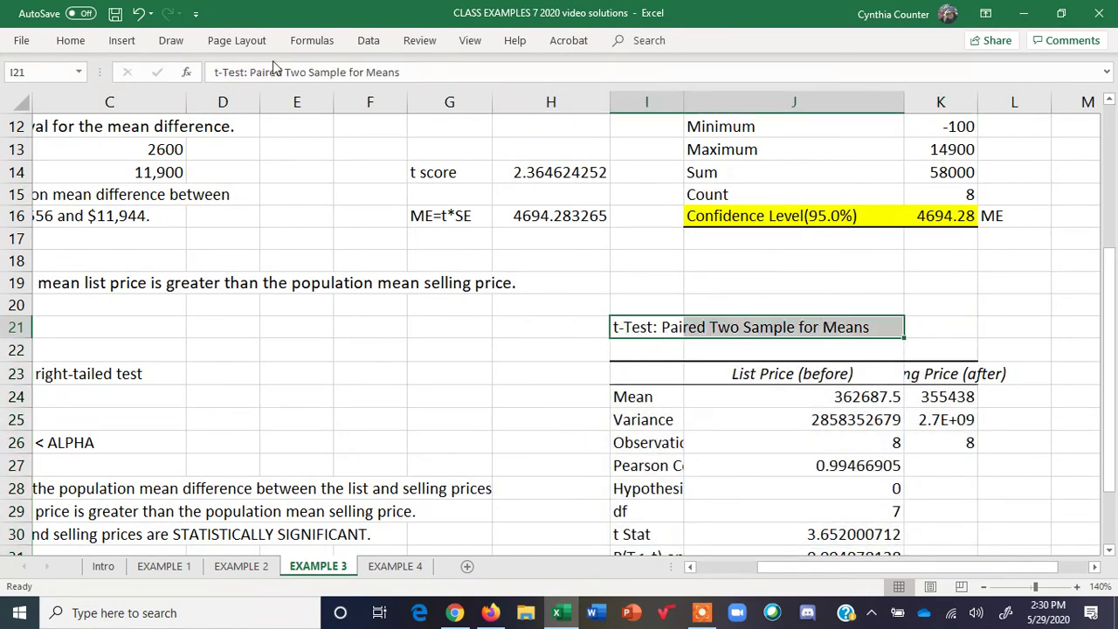
pyautogui.click(70, 40)
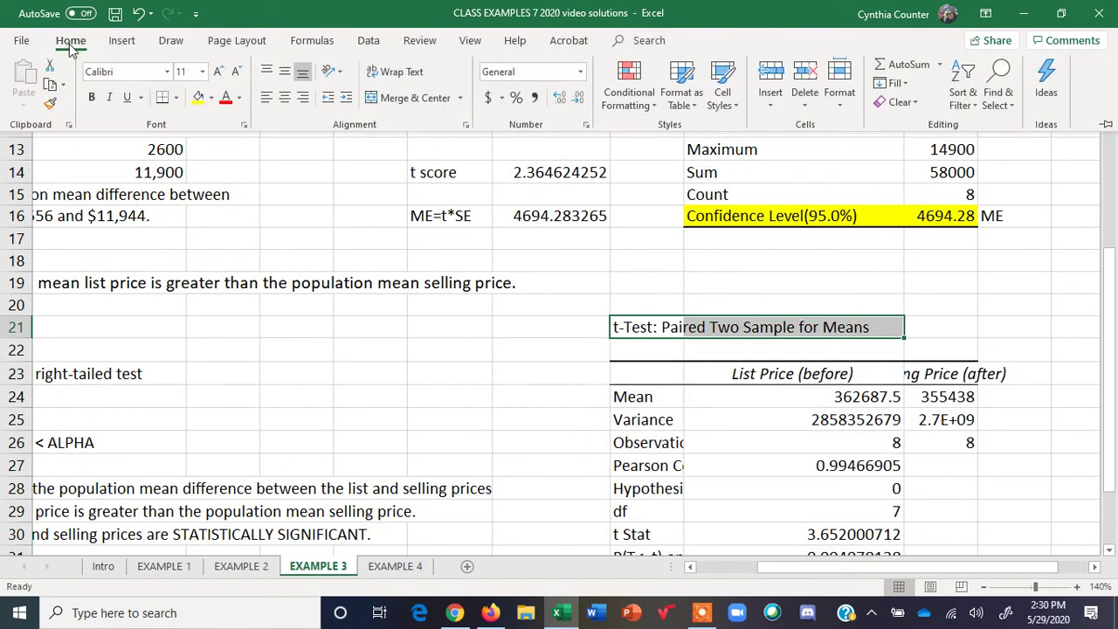
pyautogui.click(197, 98)
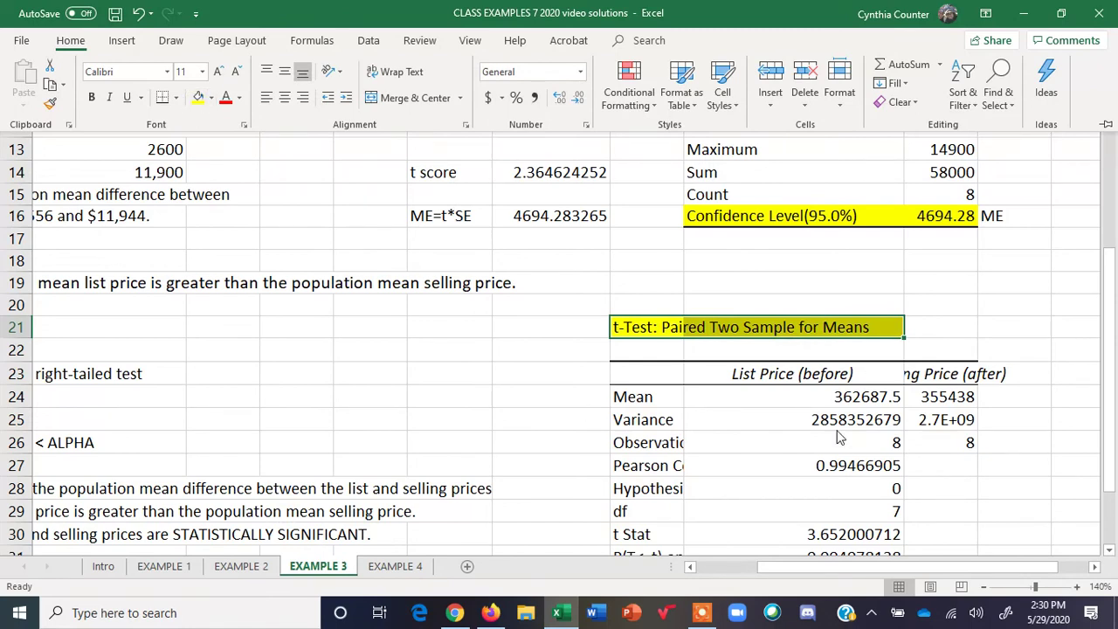
pyautogui.click(655, 216)
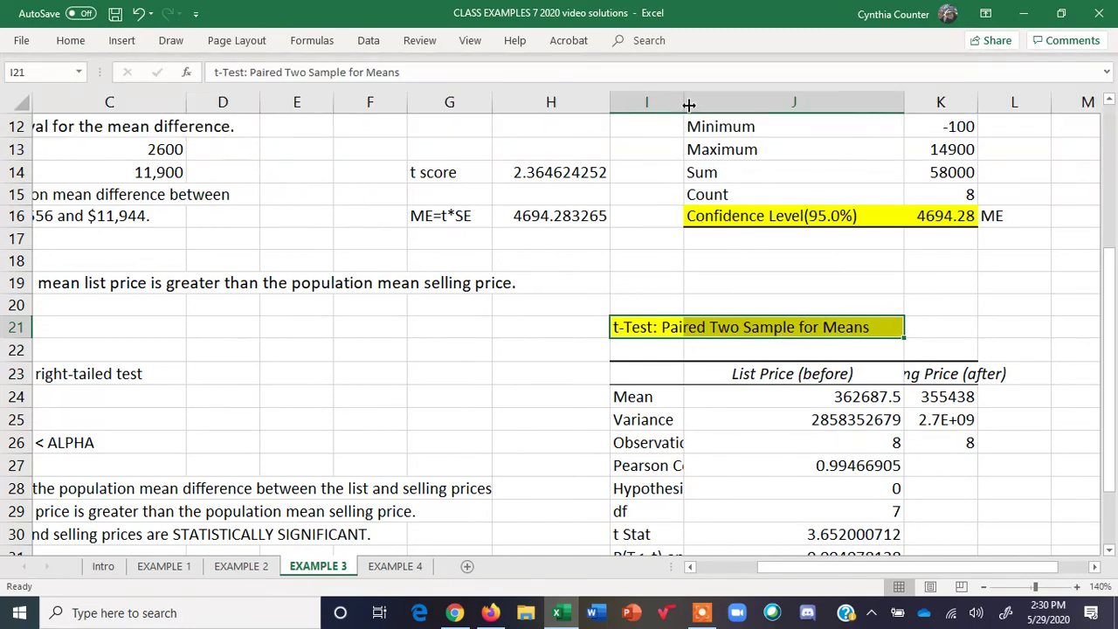
# Widen columns I and K so the t-test output's row labels and the Selling Price (after) column fit.
pyautogui.moveTo(685, 101); pyautogui.dragTo(757, 100)
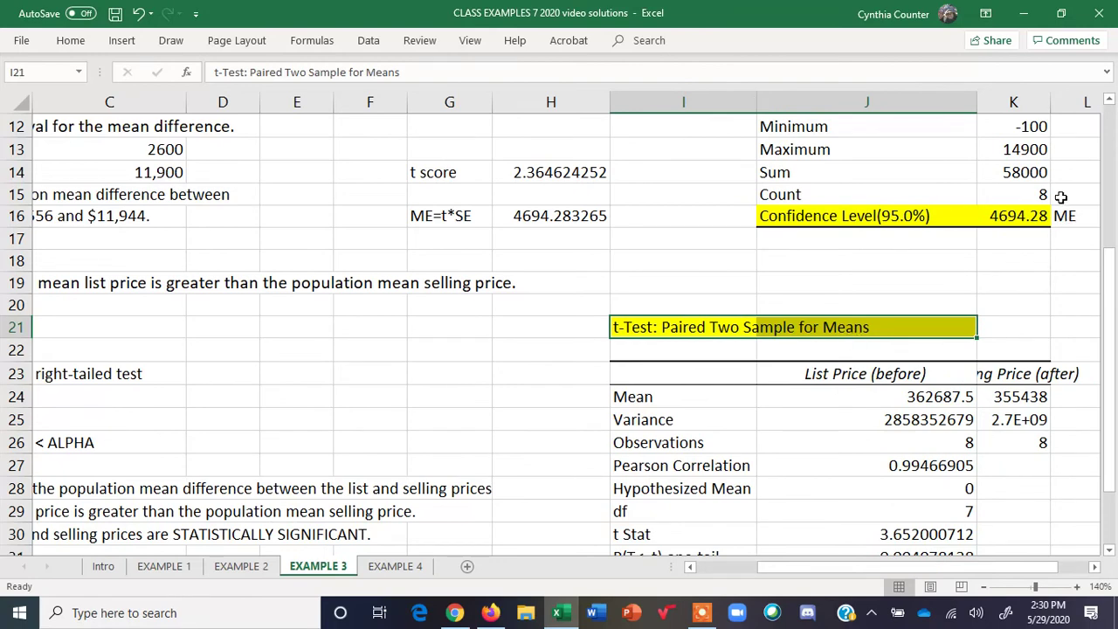
pyautogui.click(1094, 565)
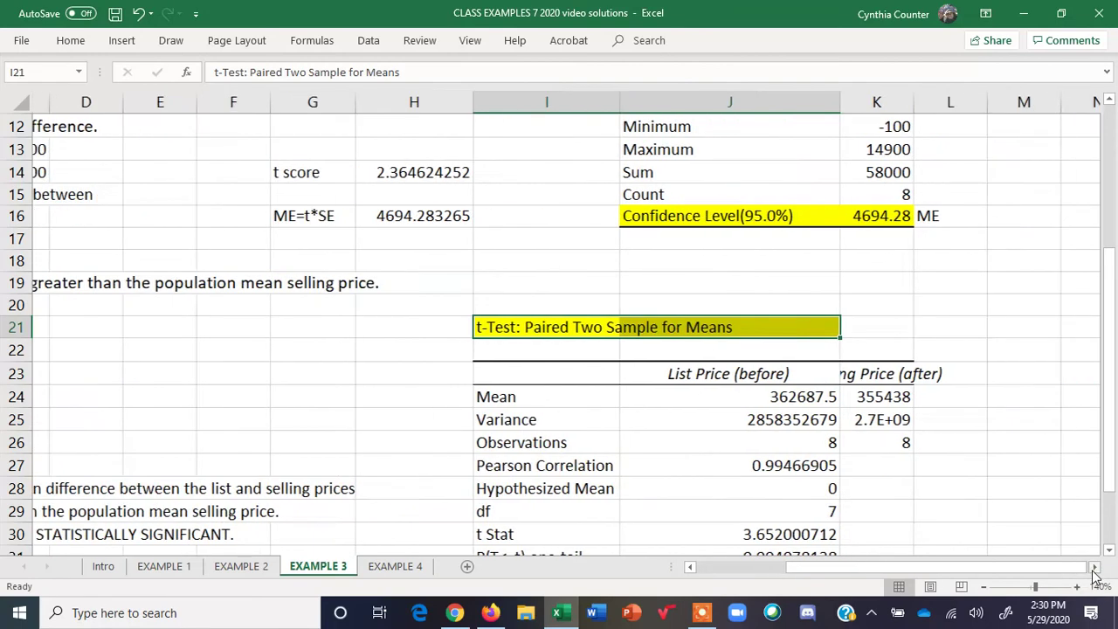
pyautogui.moveTo(748, 103); pyautogui.dragTo(845, 108)
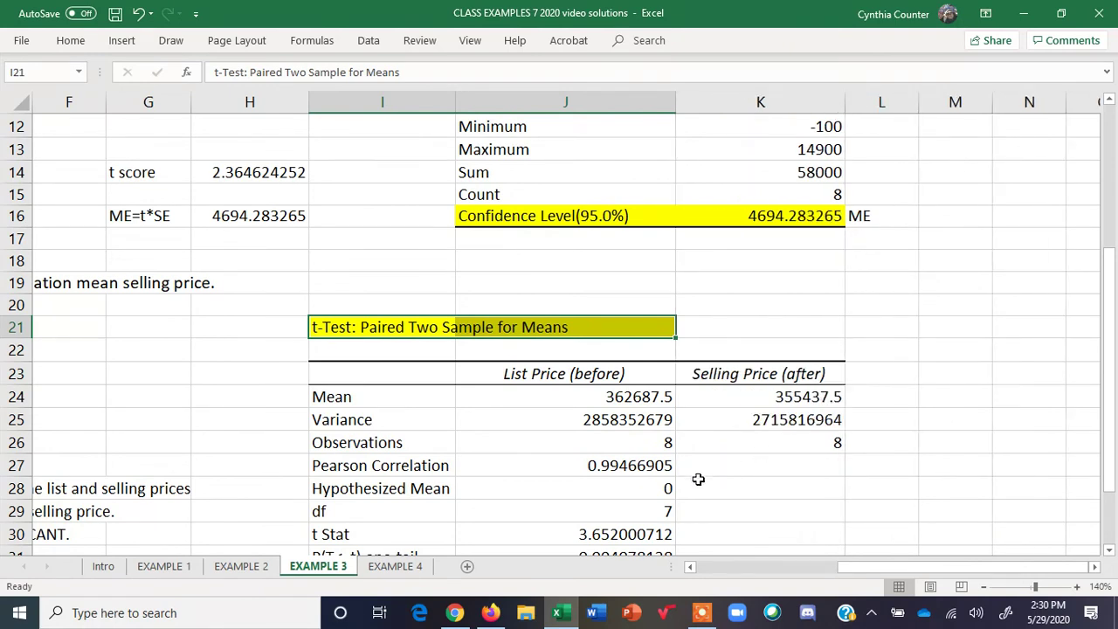
# Highlight the t Stat and P(T<=t) one-tail rows of the paired t-test output, I30:J31, with yellow fill.
pyautogui.click(650, 510)
pyautogui.moveTo(1110, 326); pyautogui.dragTo(1110, 377)
pyautogui.moveTo(354, 447); pyautogui.dragTo(588, 464)
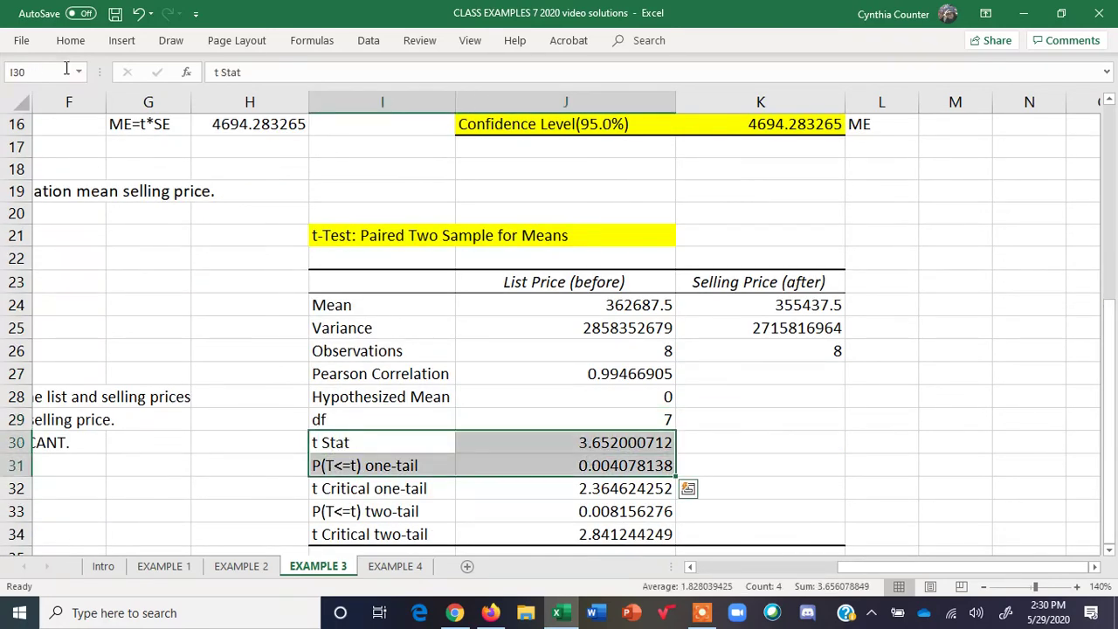
pyautogui.click(63, 41)
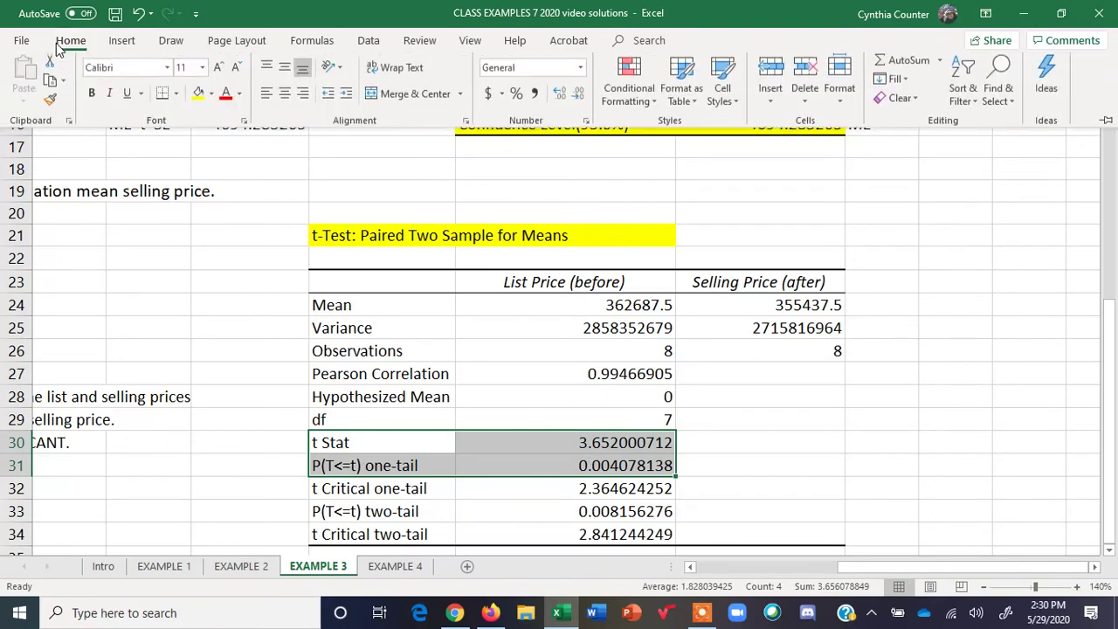
pyautogui.click(199, 98)
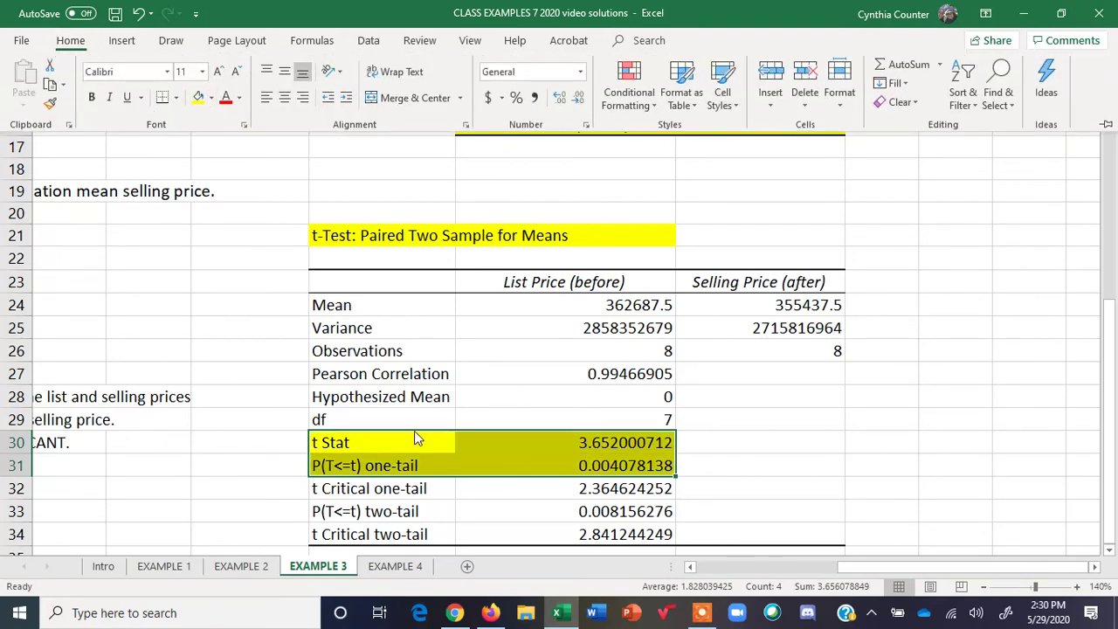
# Label the one-tail probability as "p-value" in K31 and compare it with the p-value in the written hypothesis test.
pyautogui.click(700, 467)
pyautogui.write('p-value')
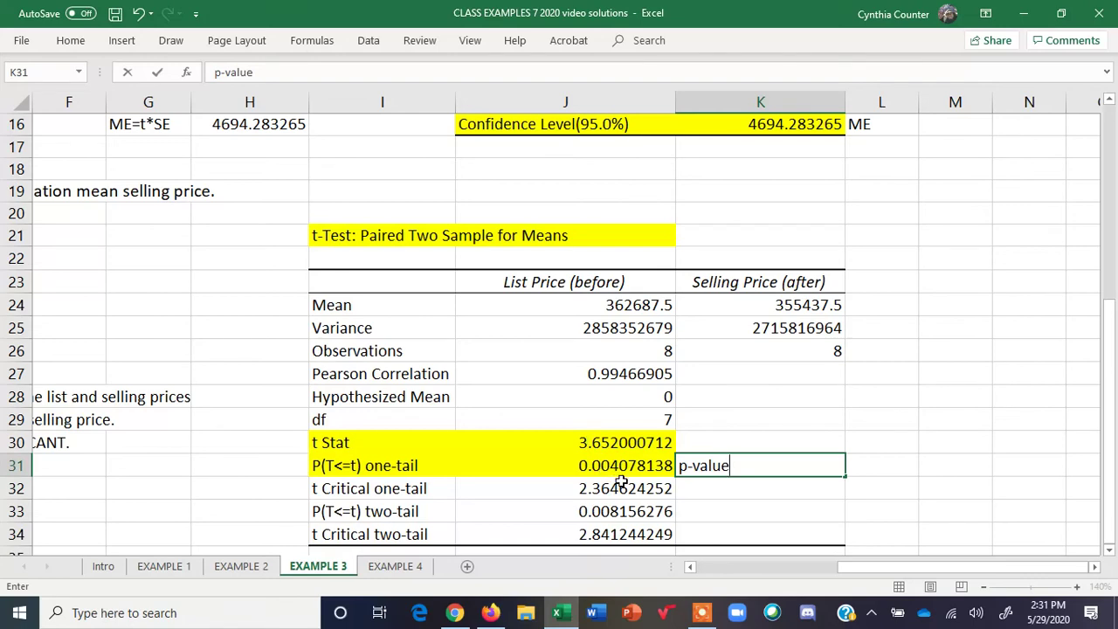
pyautogui.moveTo(882, 572); pyautogui.dragTo(699, 572)
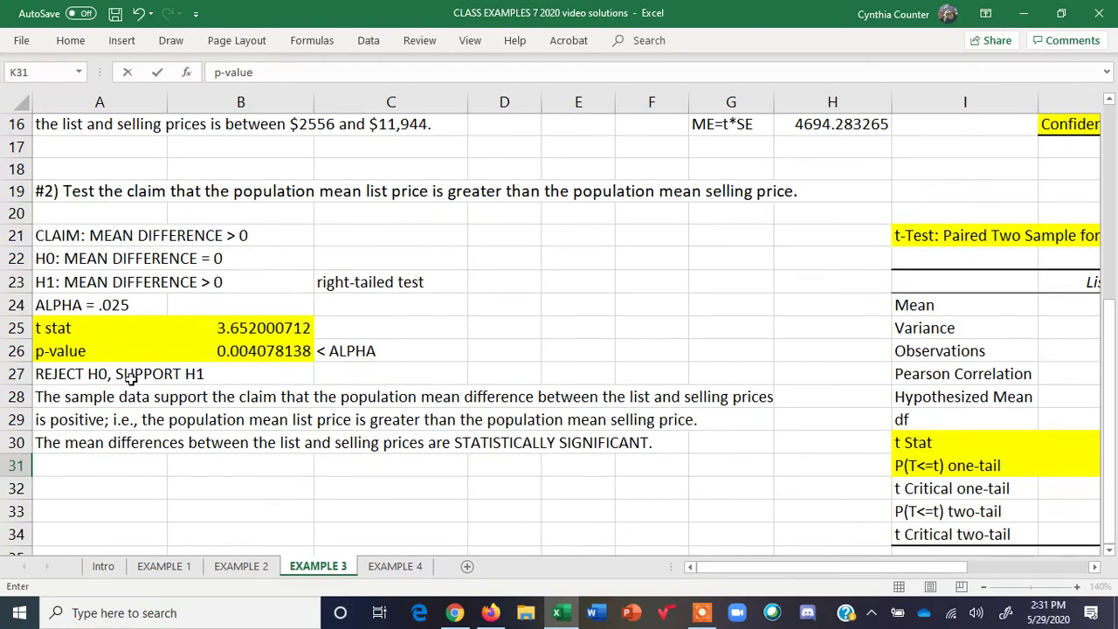
pyautogui.moveTo(863, 566); pyautogui.dragTo(967, 567)
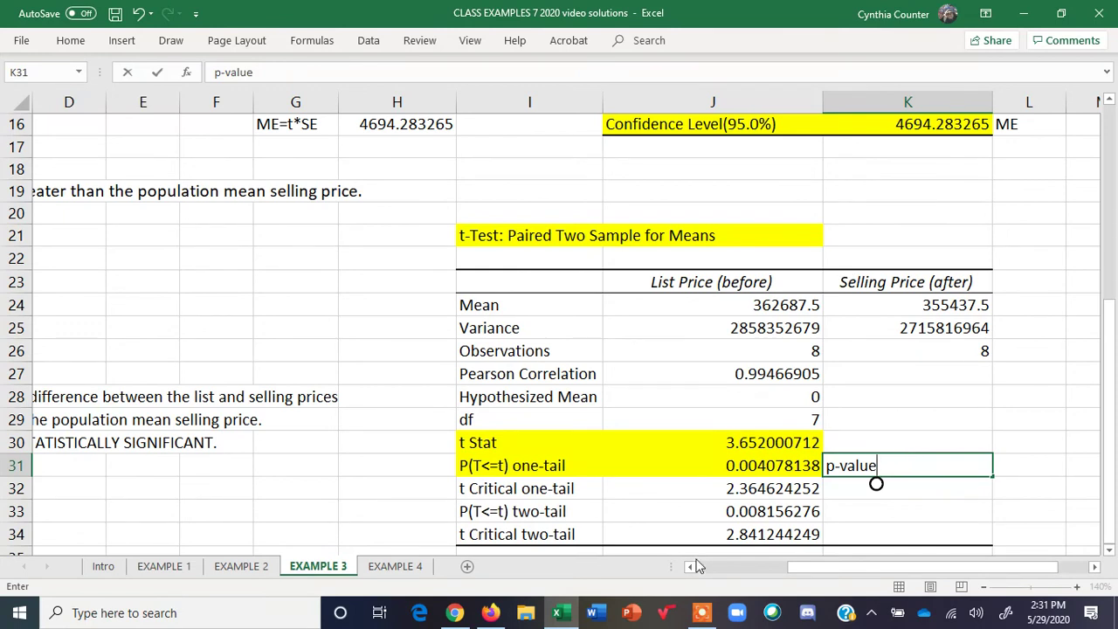
# Shade the t Critical one-tail row of the t-test output, I32:J32, with a light blue fill.
pyautogui.moveTo(494, 491); pyautogui.dragTo(749, 486)
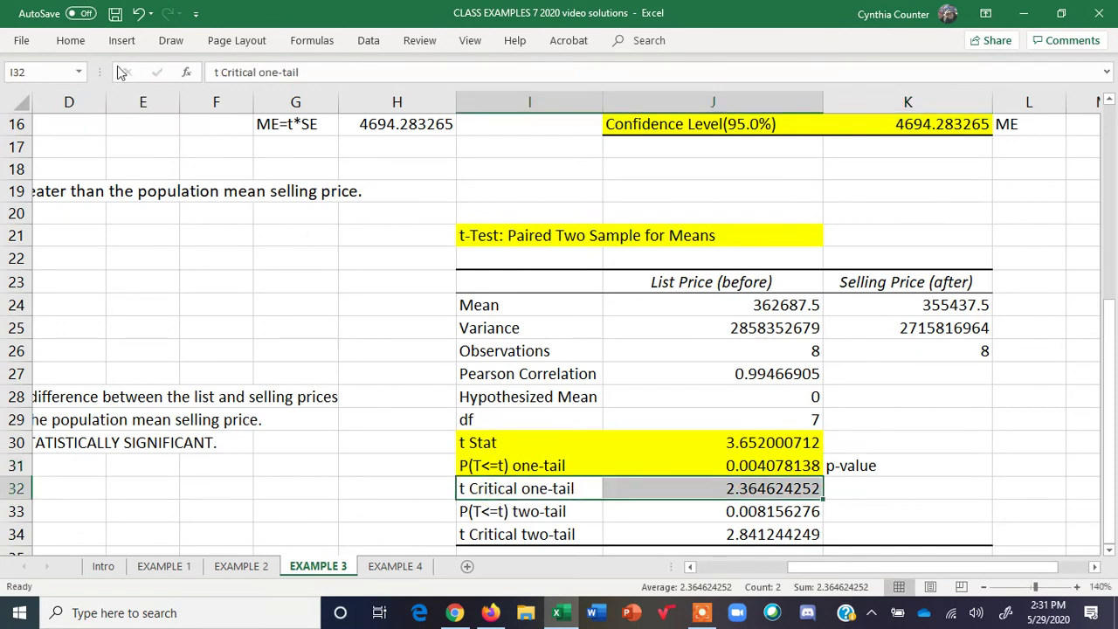
pyautogui.click(70, 41)
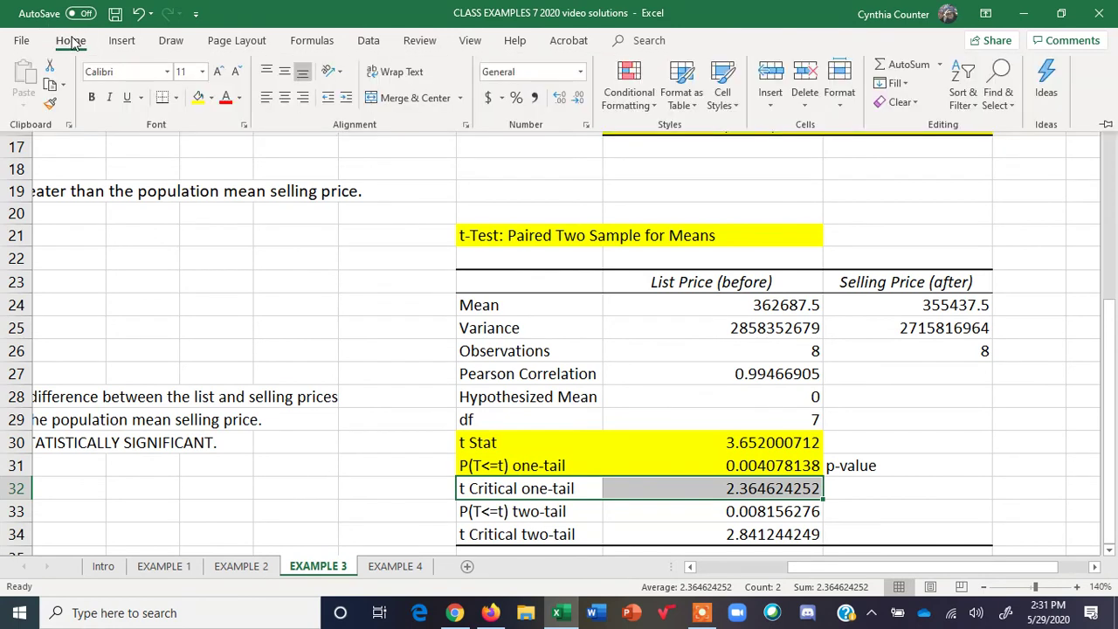
pyautogui.click(210, 97)
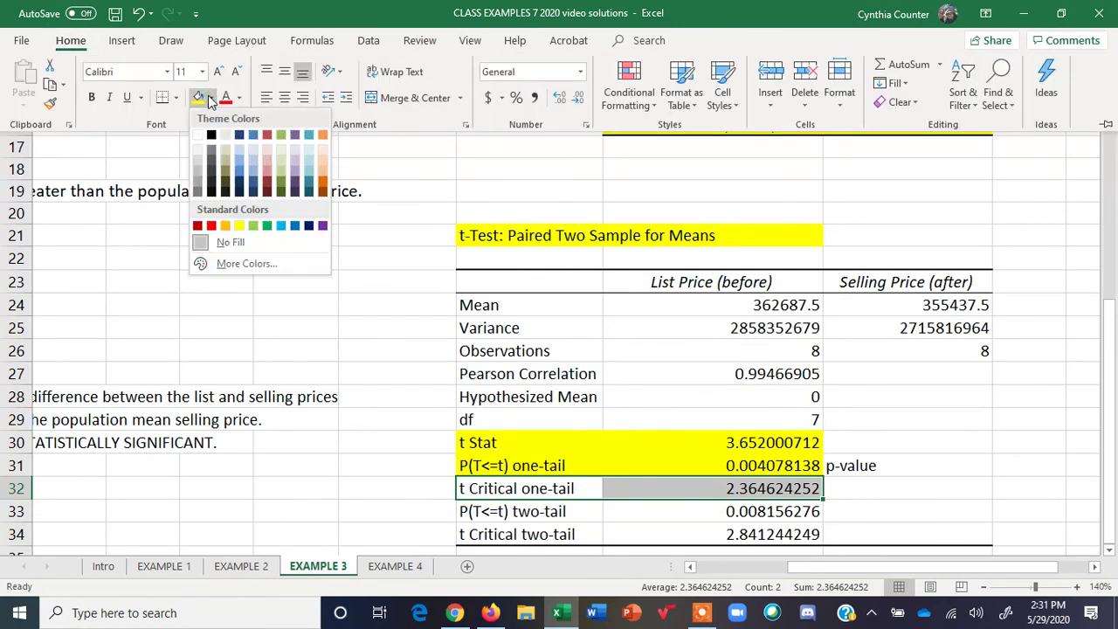
pyautogui.click(256, 154)
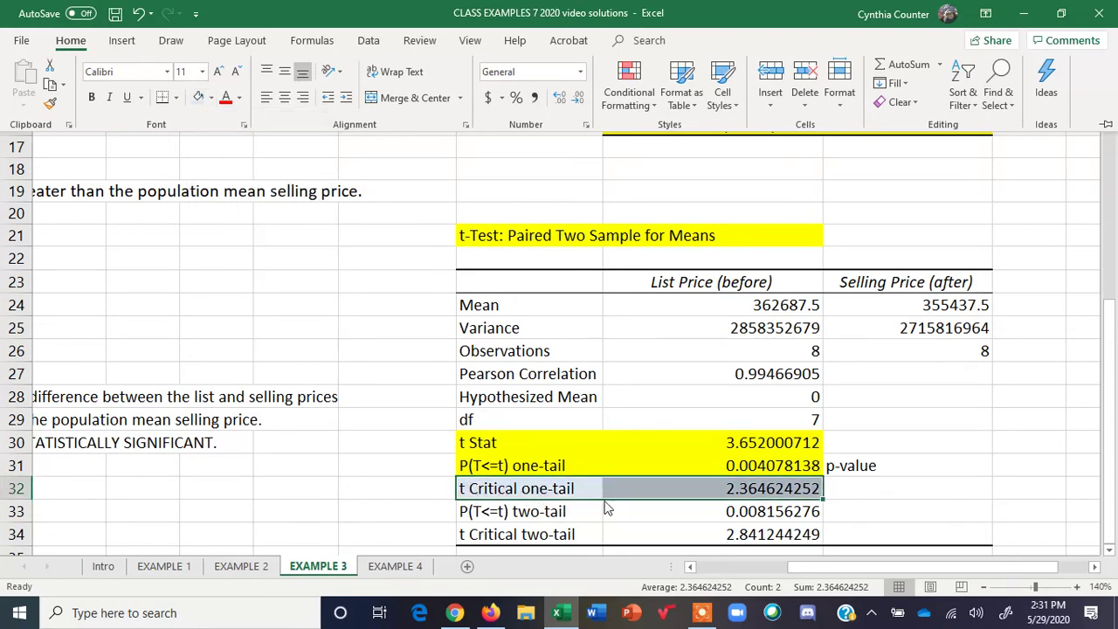
# Enter the note "separates the top 2.5% from the rest" in K32 beside the one-tail critical value.
pyautogui.click(862, 494)
pyautogui.click(857, 485)
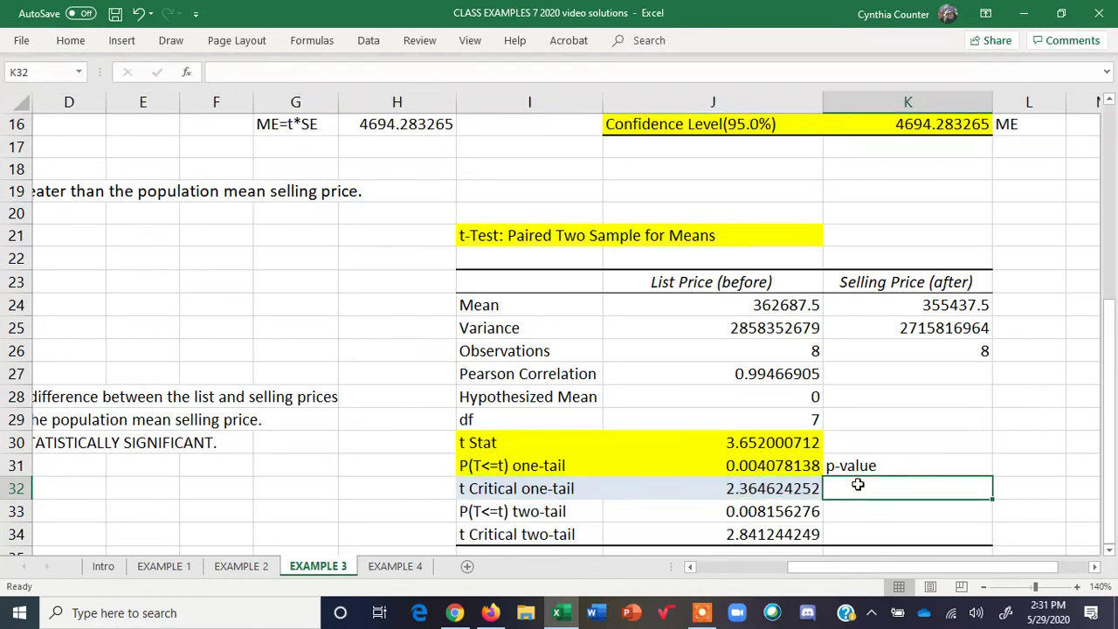
pyautogui.write('separate')
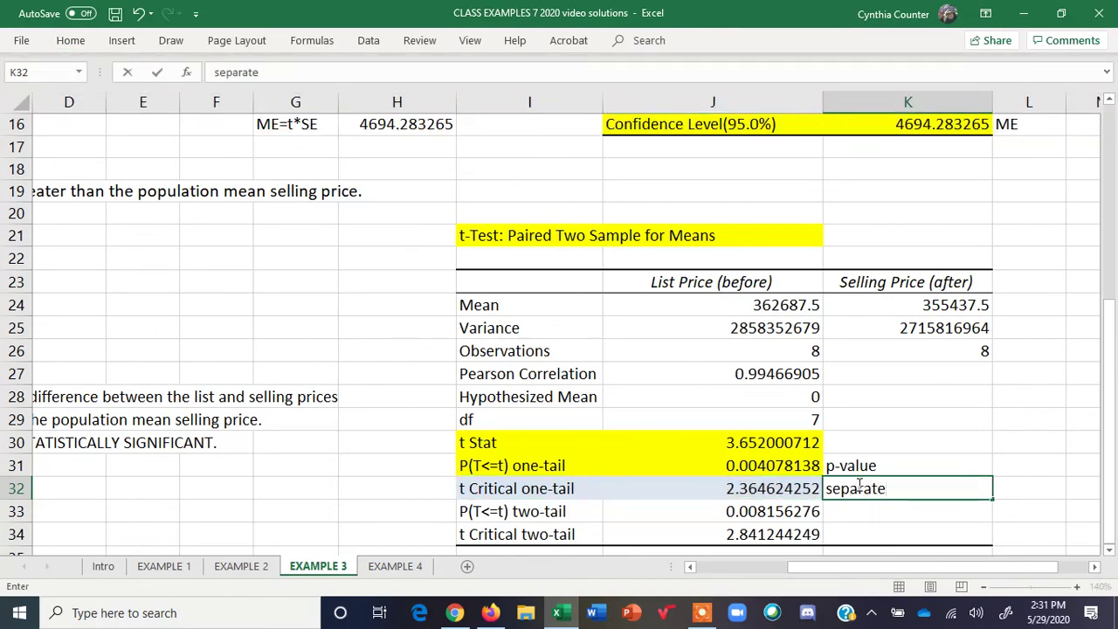
pyautogui.write('s the top')
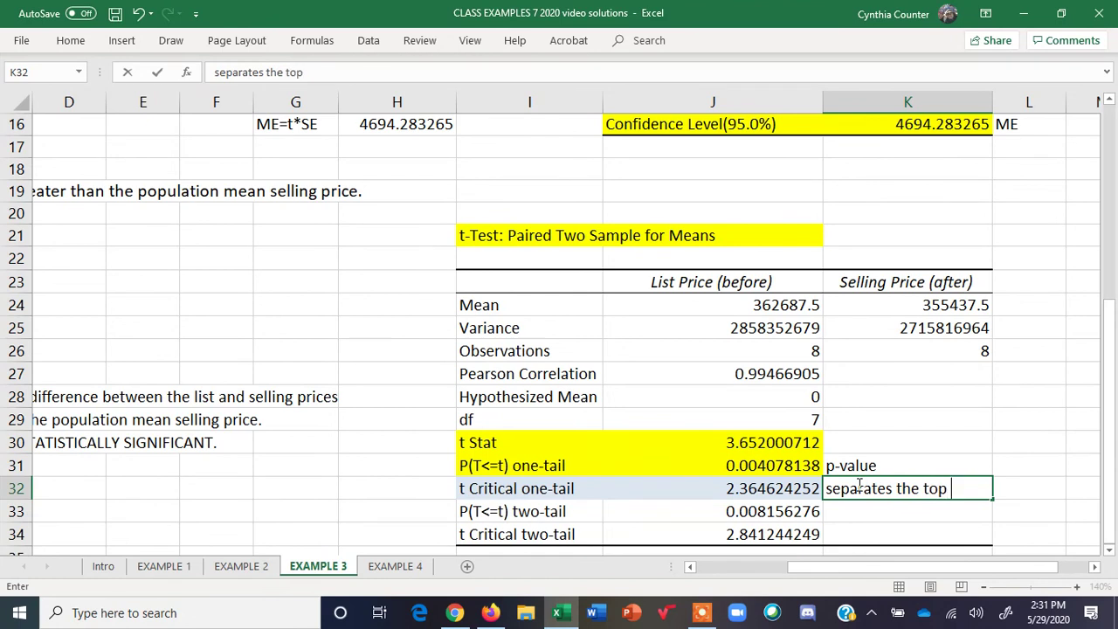
pyautogui.write(' 2.5% from the rest')
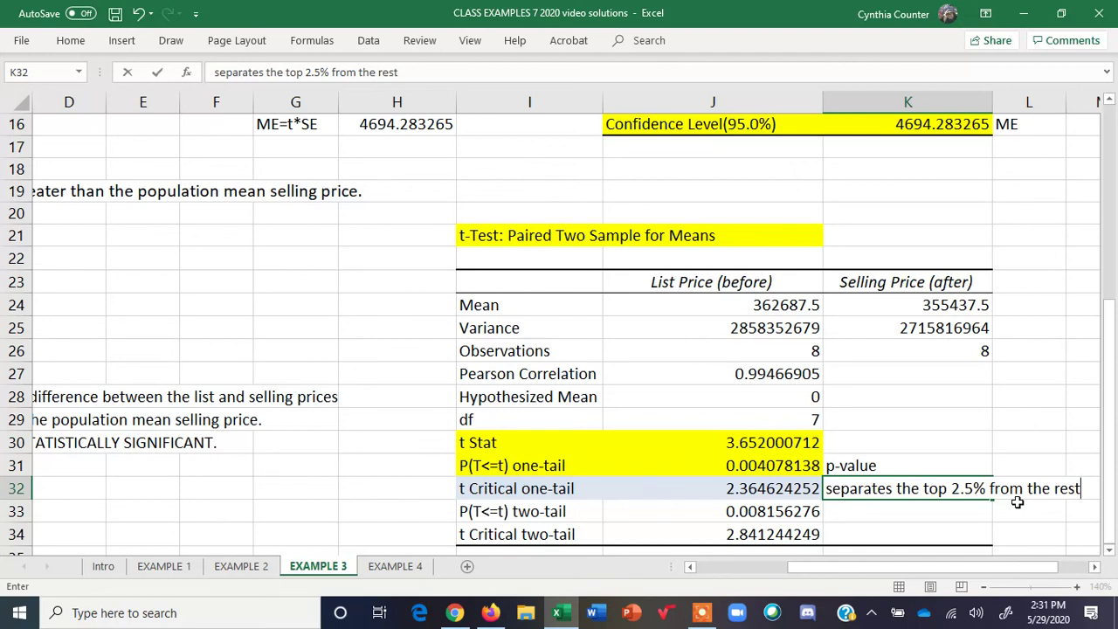
pyautogui.press('Return')
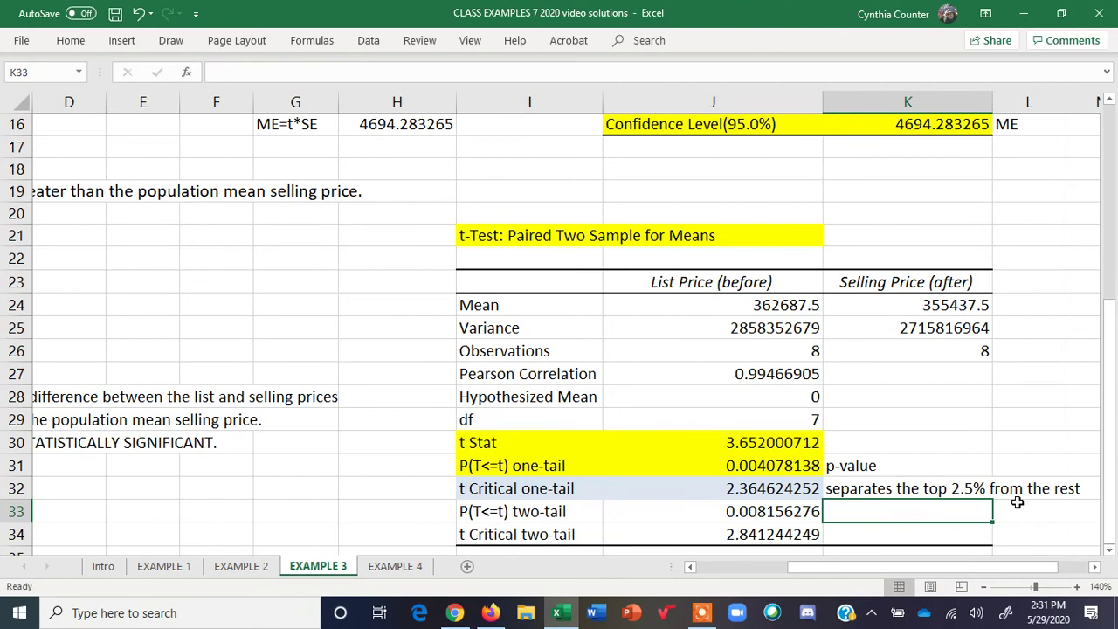
# Compare the t Stat with the one-tail critical t value and examine the one-tail p-value in the t-test output.
pyautogui.click(559, 440)
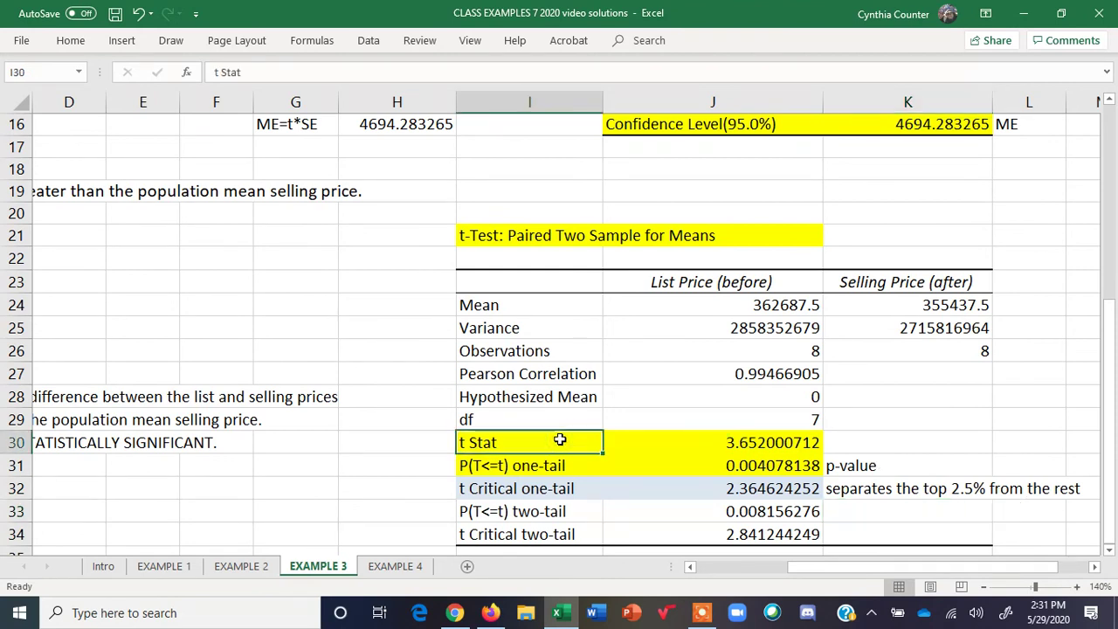
pyautogui.click(552, 490)
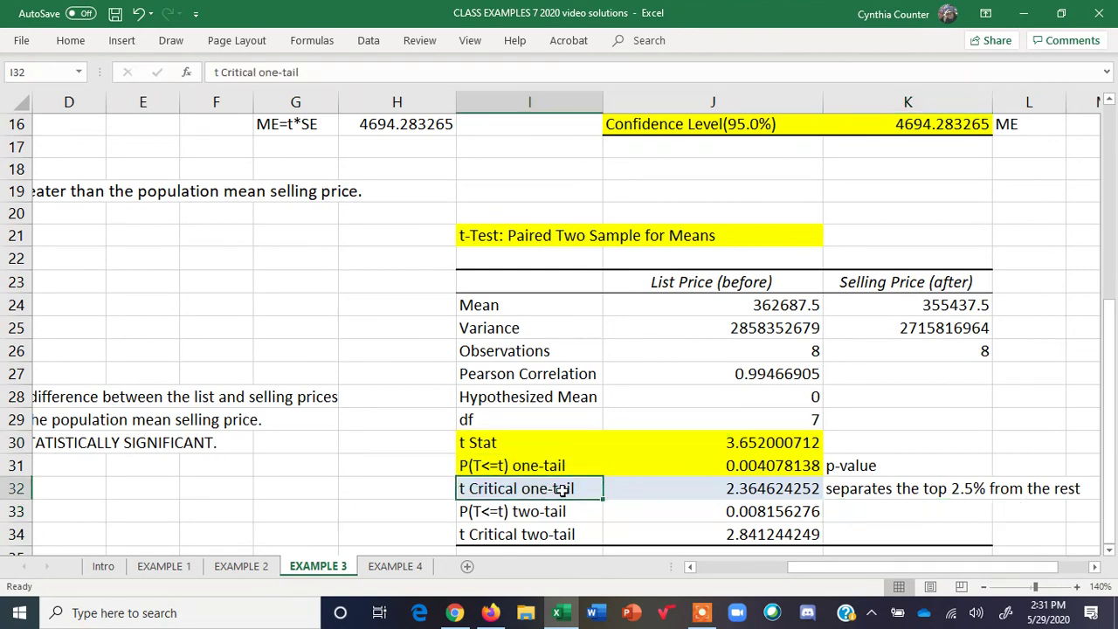
pyautogui.keyDown('ctrl'); pyautogui.click(753, 466); pyautogui.keyUp('ctrl')
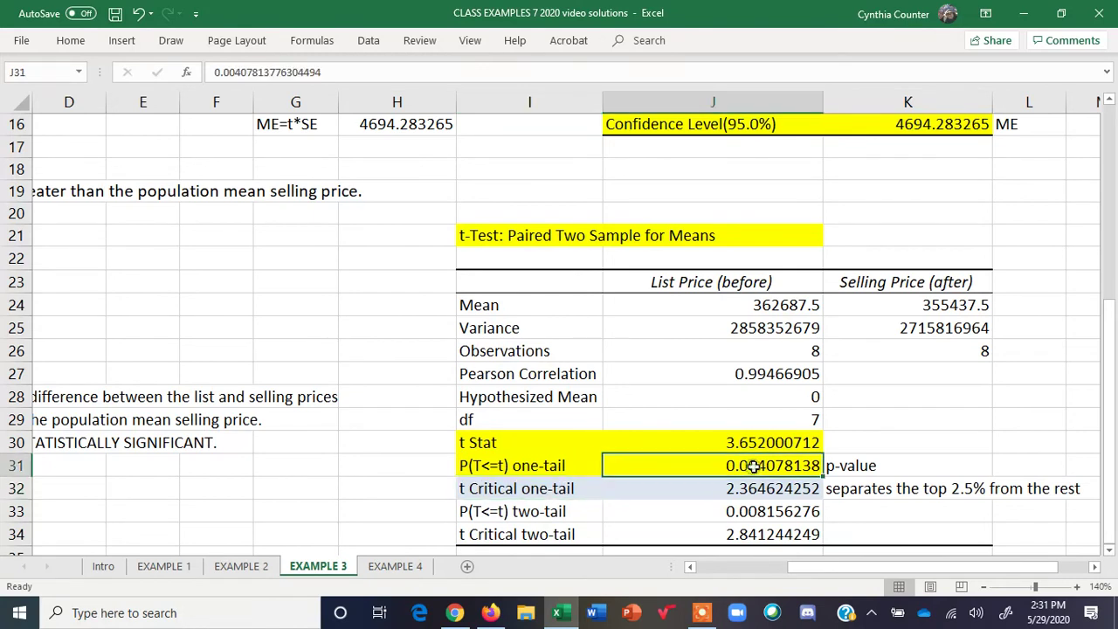
pyautogui.click(547, 438)
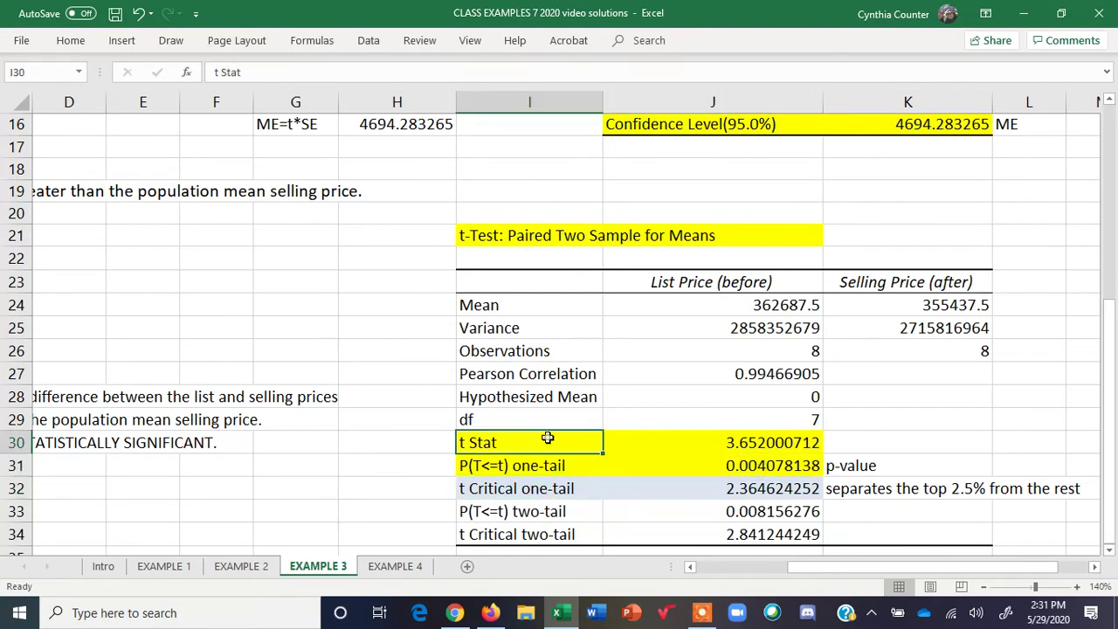
pyautogui.click(542, 489)
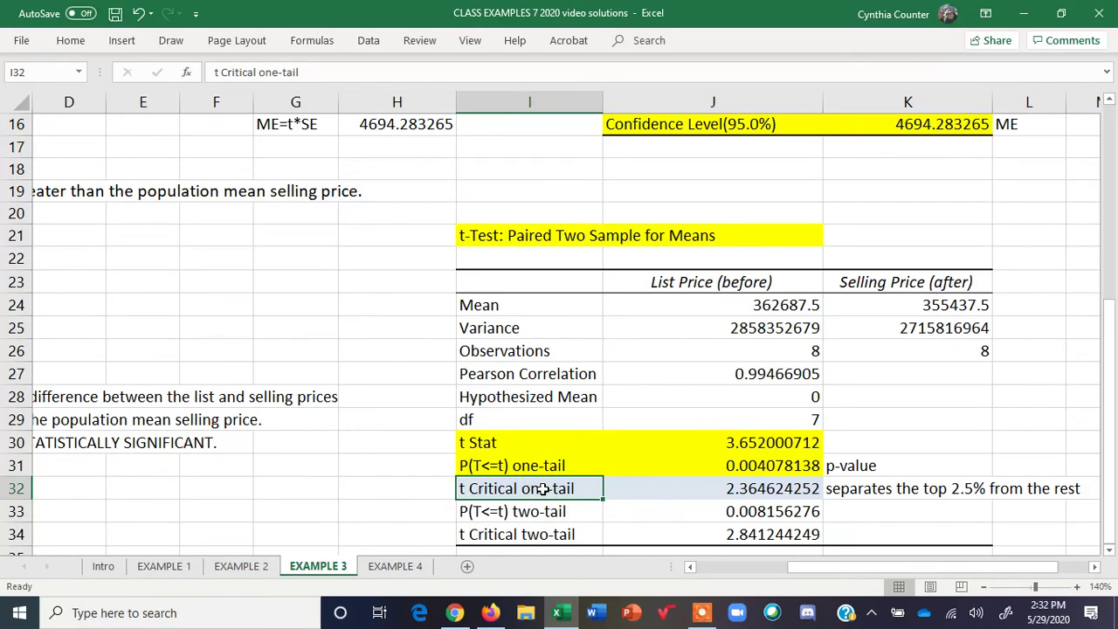
pyautogui.click(747, 468)
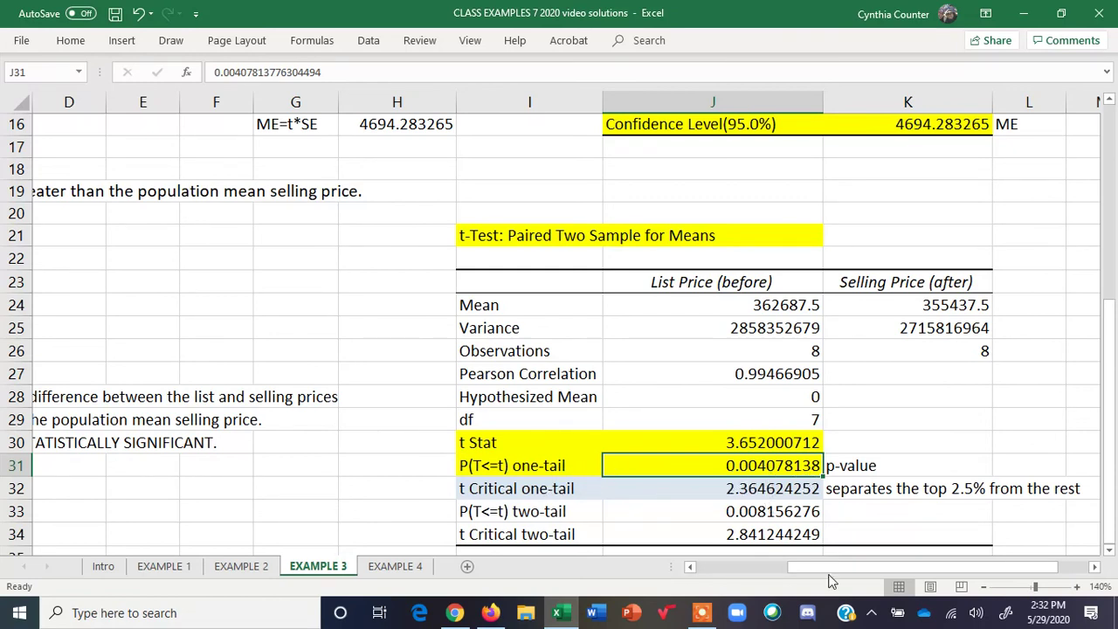
# Review the written hypotheses, alpha and conclusions in A21:A30 against the t-test output, and return to the data at the sheet's start.
pyautogui.moveTo(832, 572)
pyautogui.mouseDown()
pyautogui.moveTo(735, 572)
pyautogui.moveTo(851, 573)
pyautogui.mouseUp()
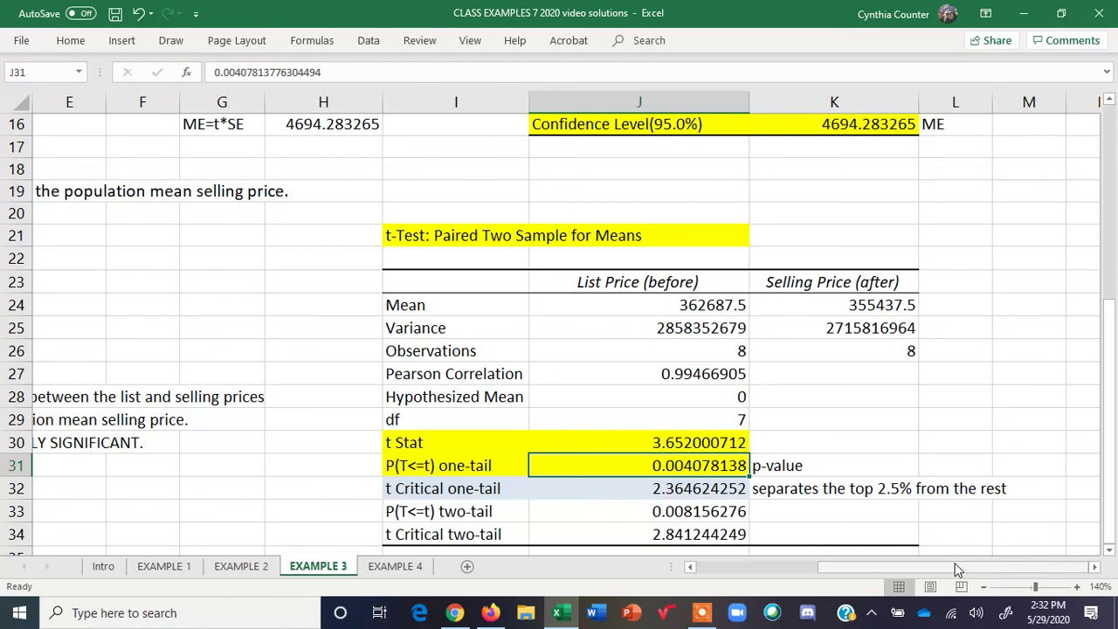
pyautogui.moveTo(957, 568); pyautogui.dragTo(764, 579)
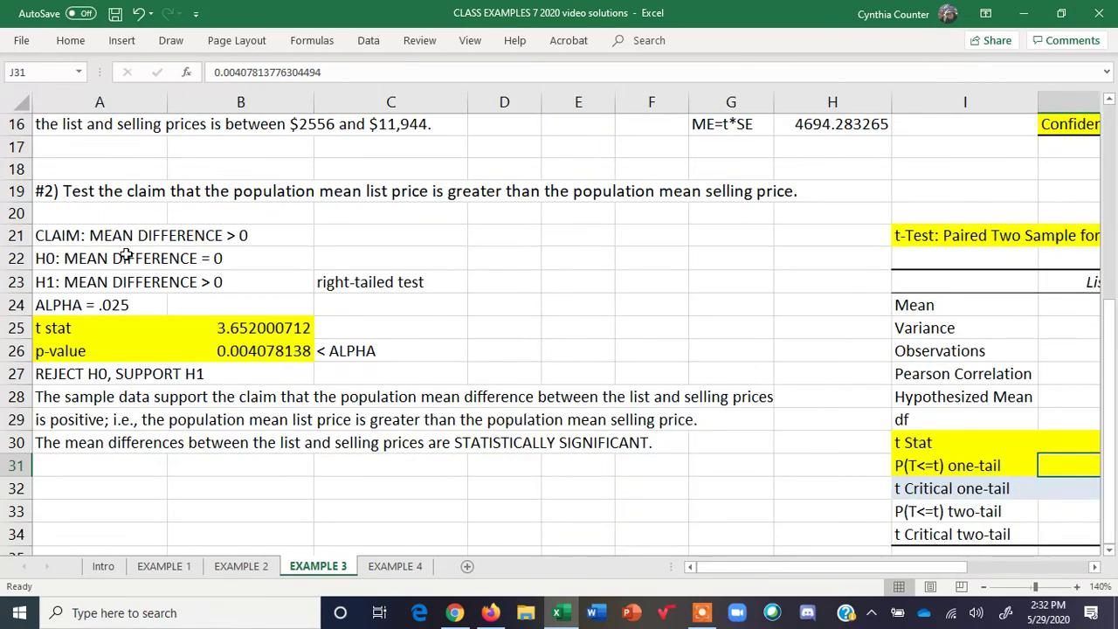
pyautogui.moveTo(54, 236); pyautogui.dragTo(230, 306)
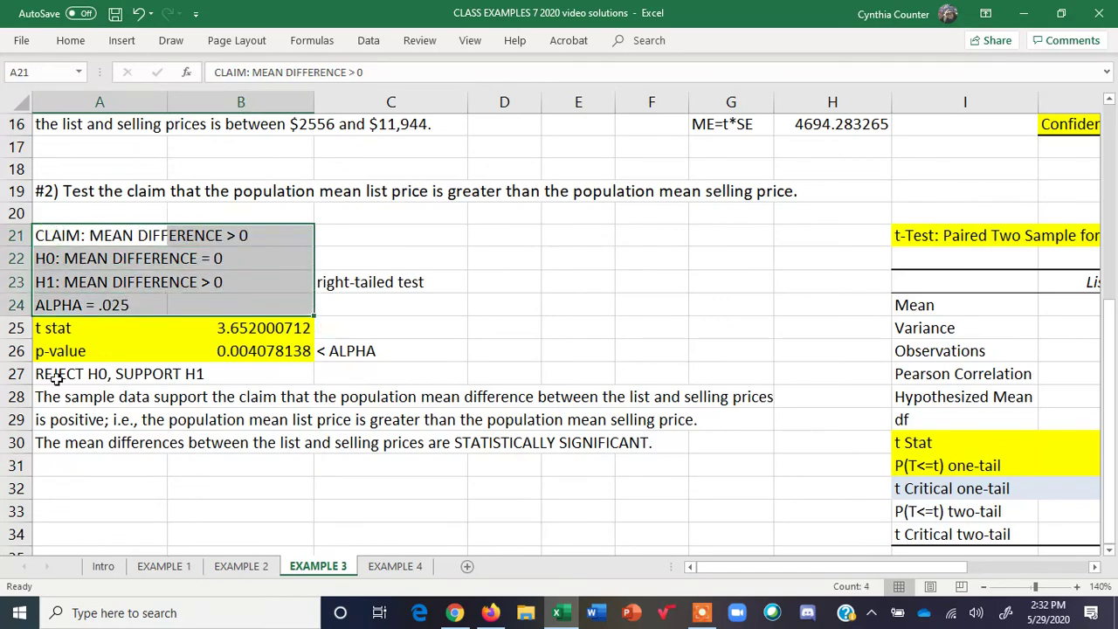
pyautogui.moveTo(54, 377); pyautogui.dragTo(63, 446)
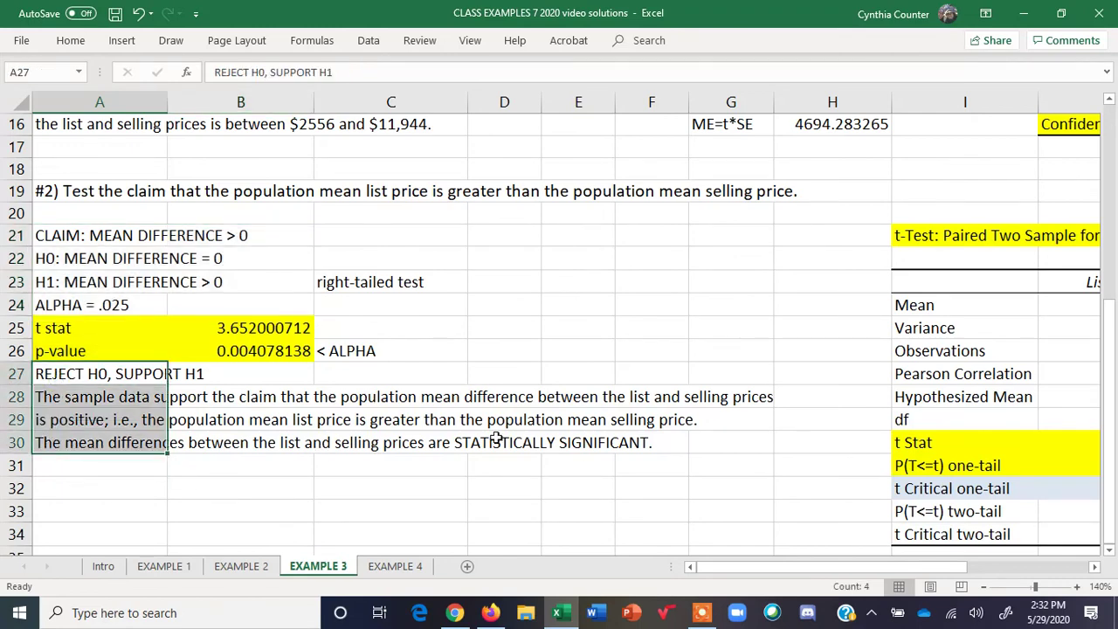
pyautogui.moveTo(916, 443); pyautogui.dragTo(919, 463)
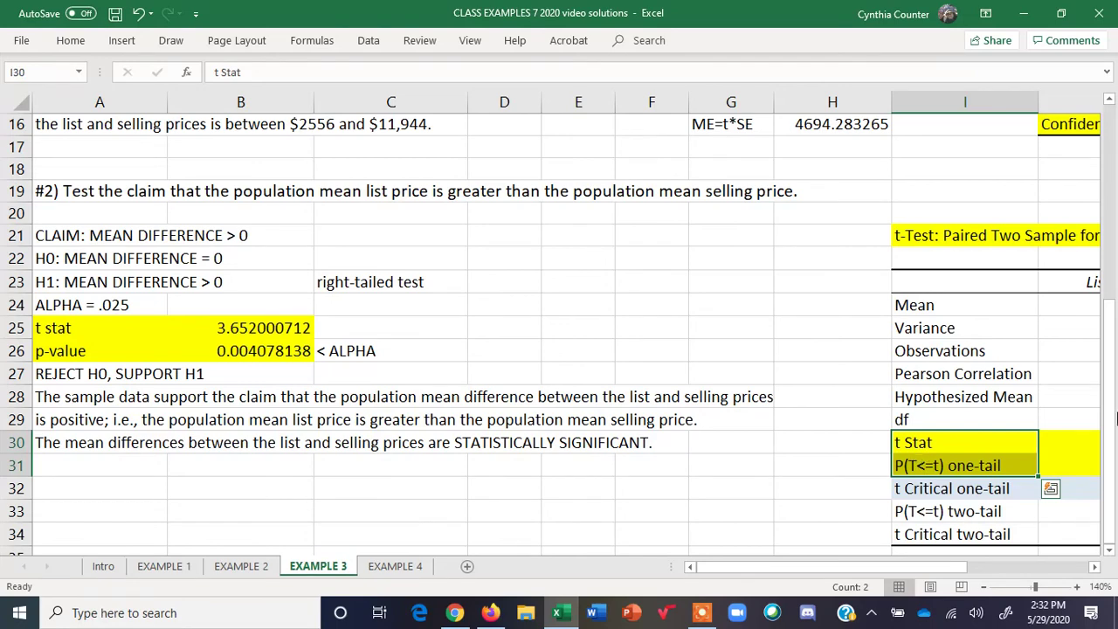
pyautogui.moveTo(1114, 419); pyautogui.dragTo(1110, 225)
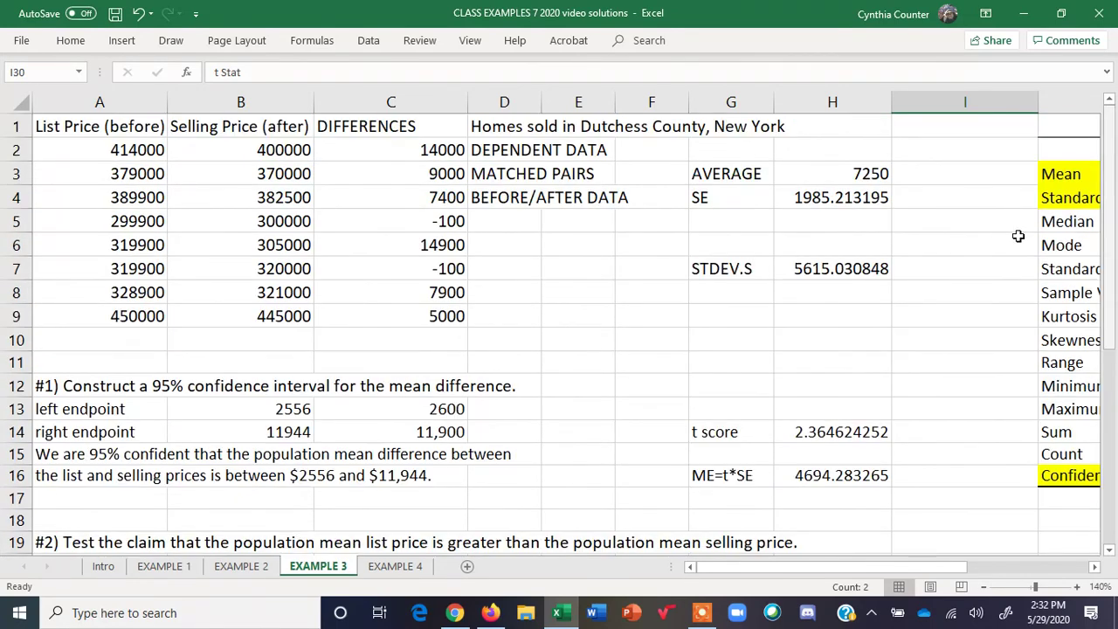